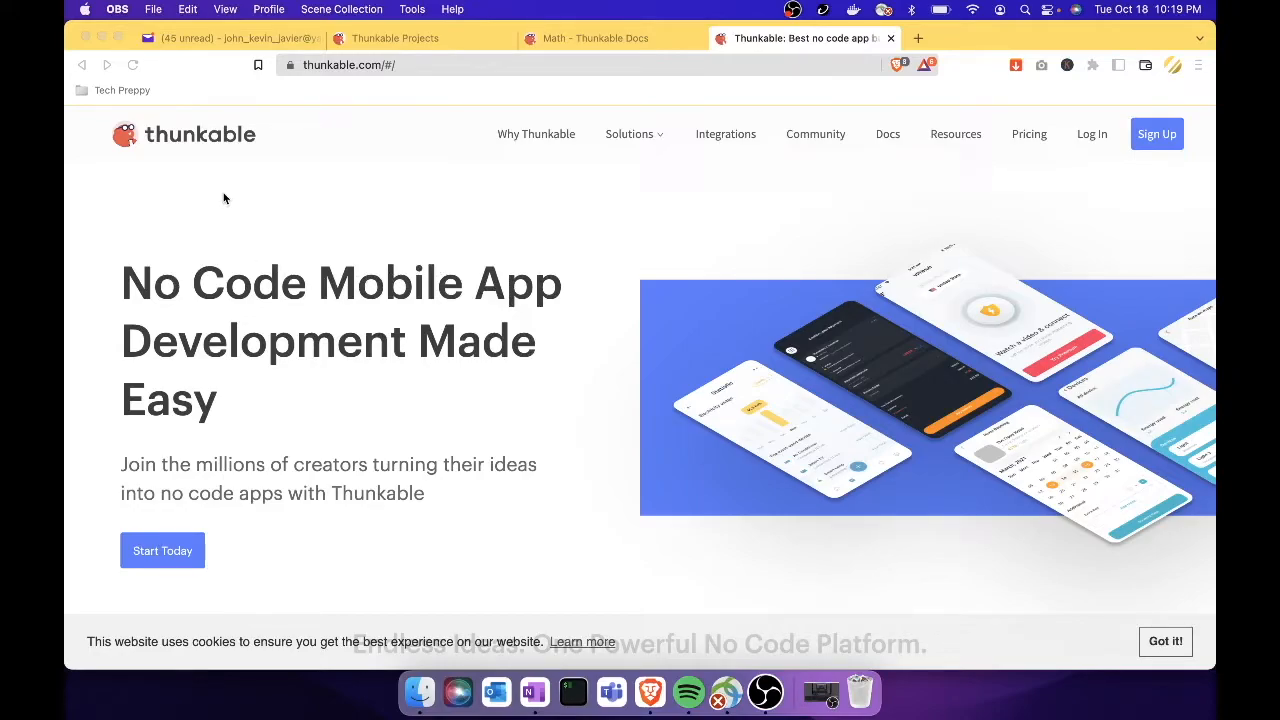
Step: Look through the Thunkable home page introduction and the Thunkable Platform Features section
scroll(223, 192, down, 2)
scroll(223, 192, up, 2)
scroll(377, 365, down, 5)
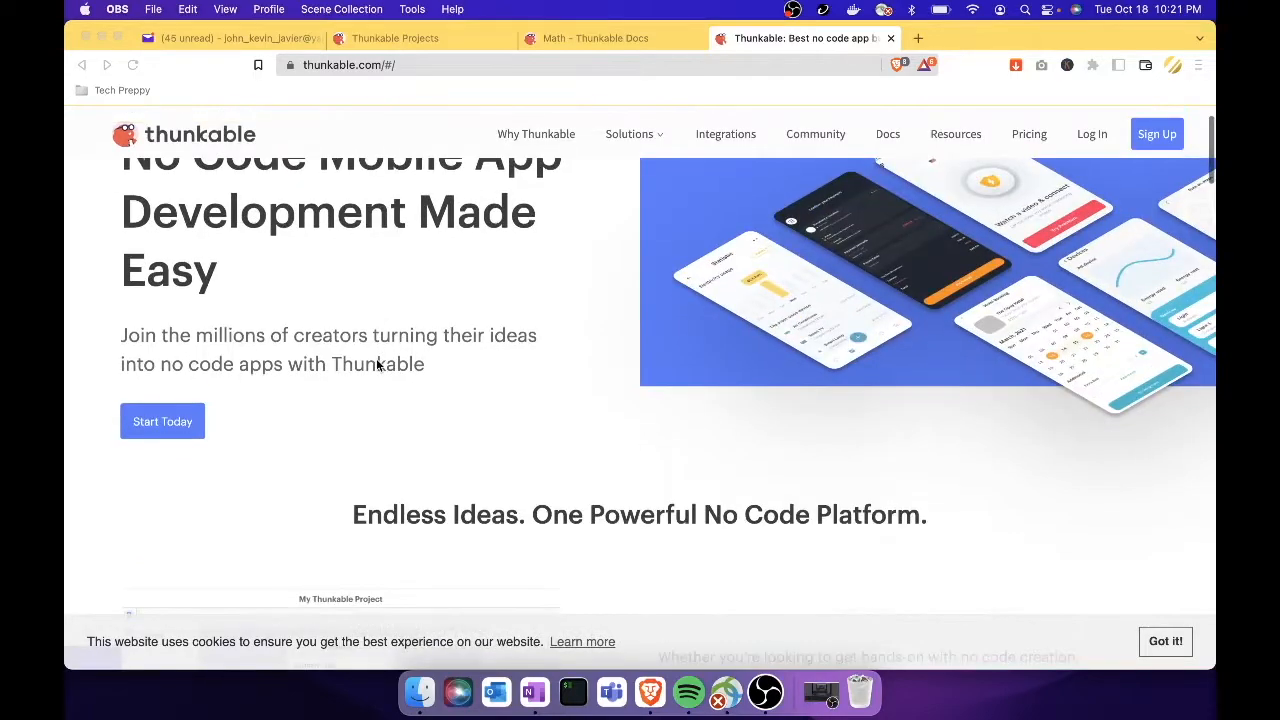
scroll(377, 365, down, 6)
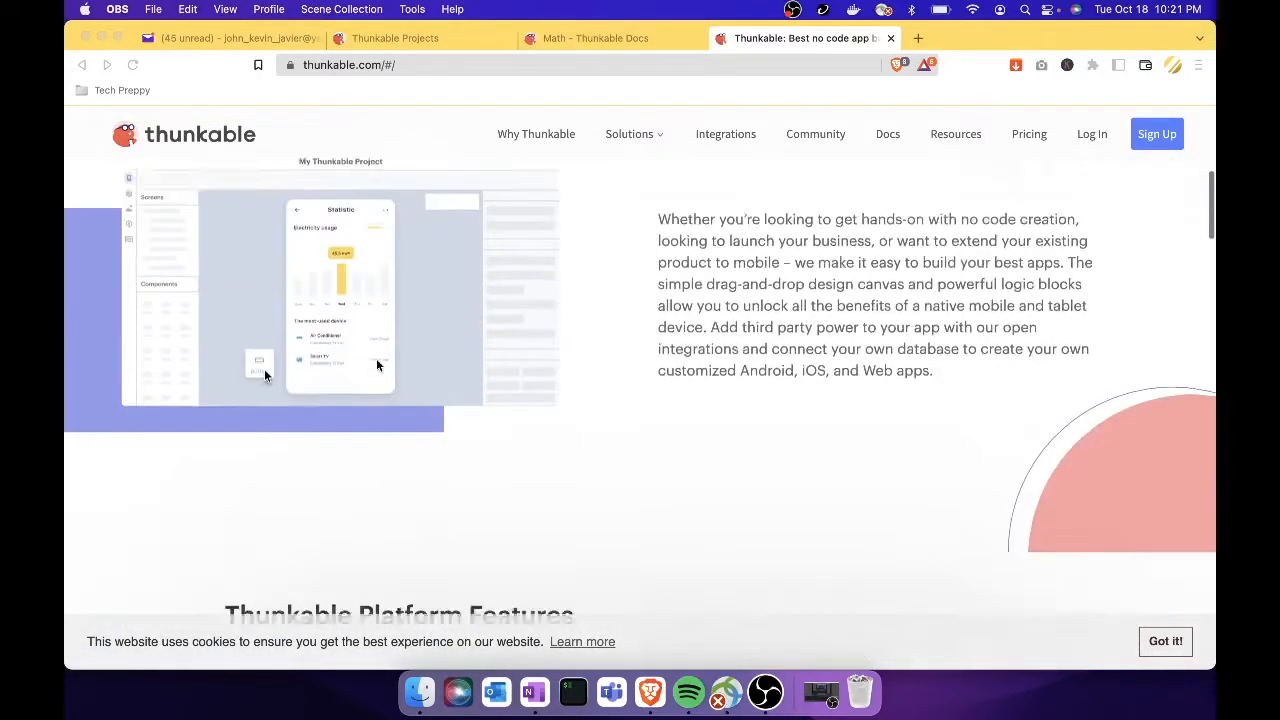
scroll(377, 365, down, 4)
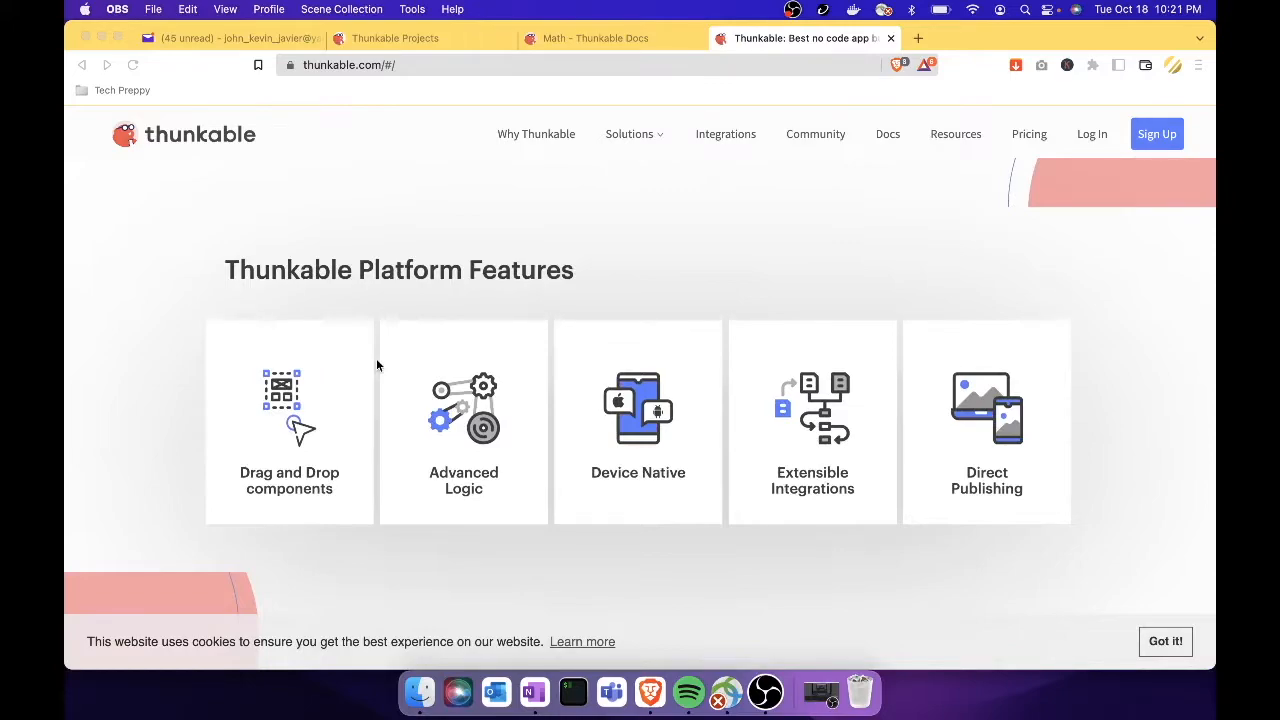
scroll(377, 365, down, 1)
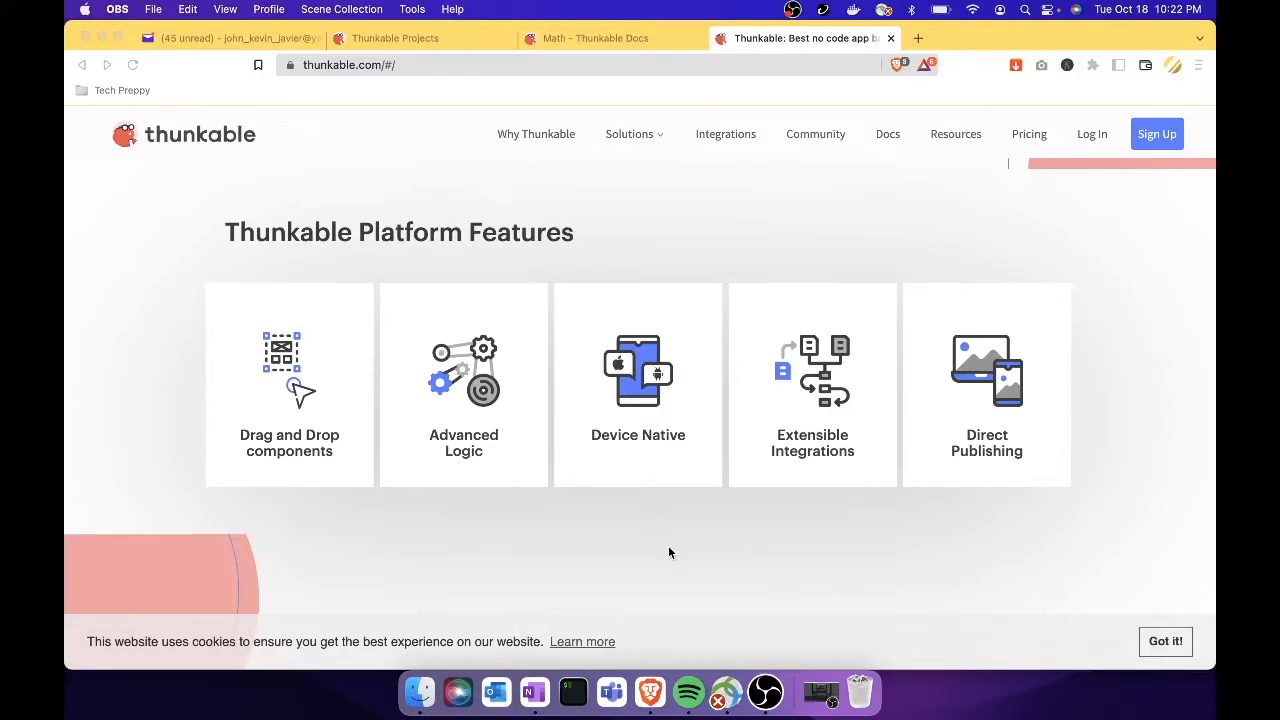
scroll(669, 552, down, 1)
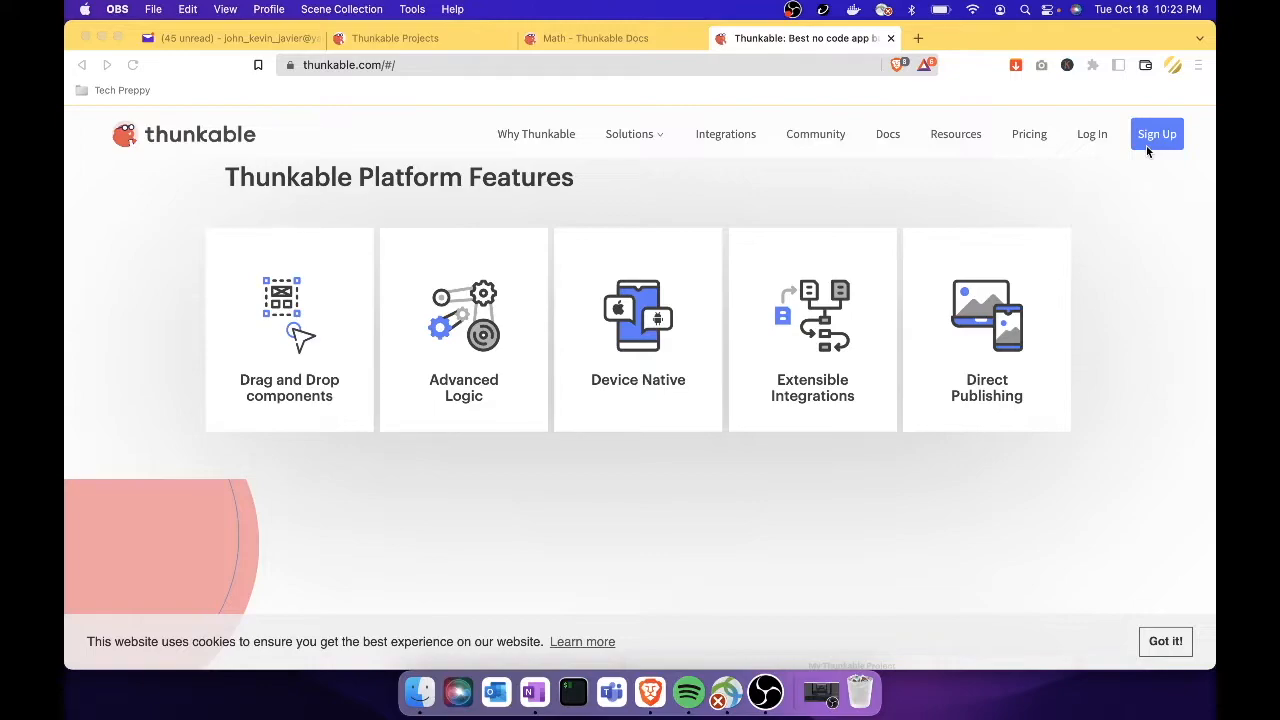
Step: Switch to the Thunkable projects page and view Top Community Projects, Public Gallery and My Data Sources, ending on My Projects
click(426, 40)
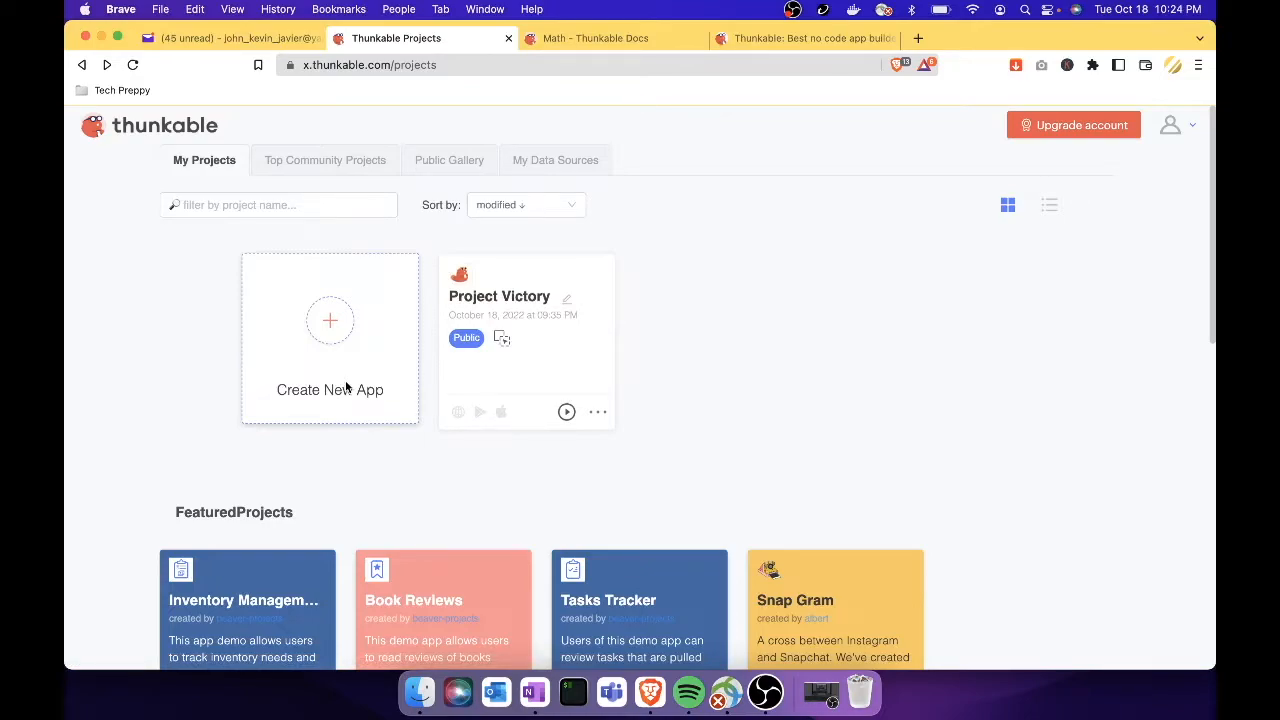
click(315, 162)
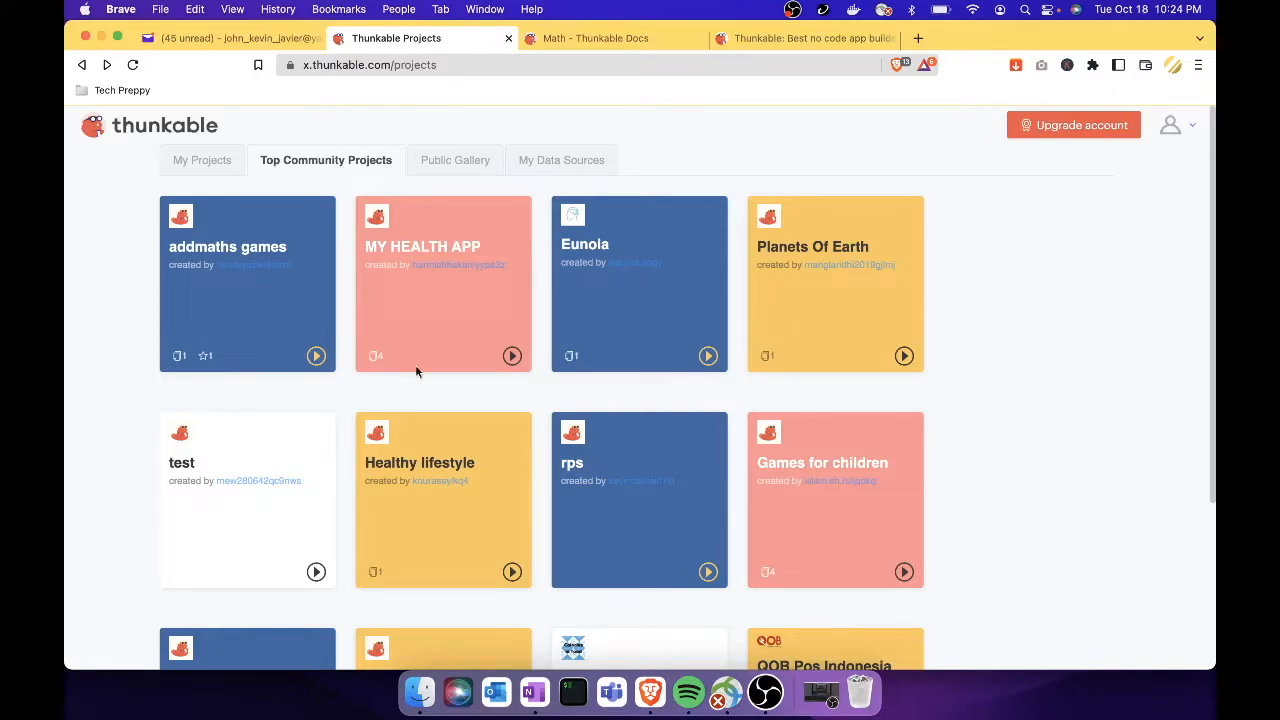
click(457, 162)
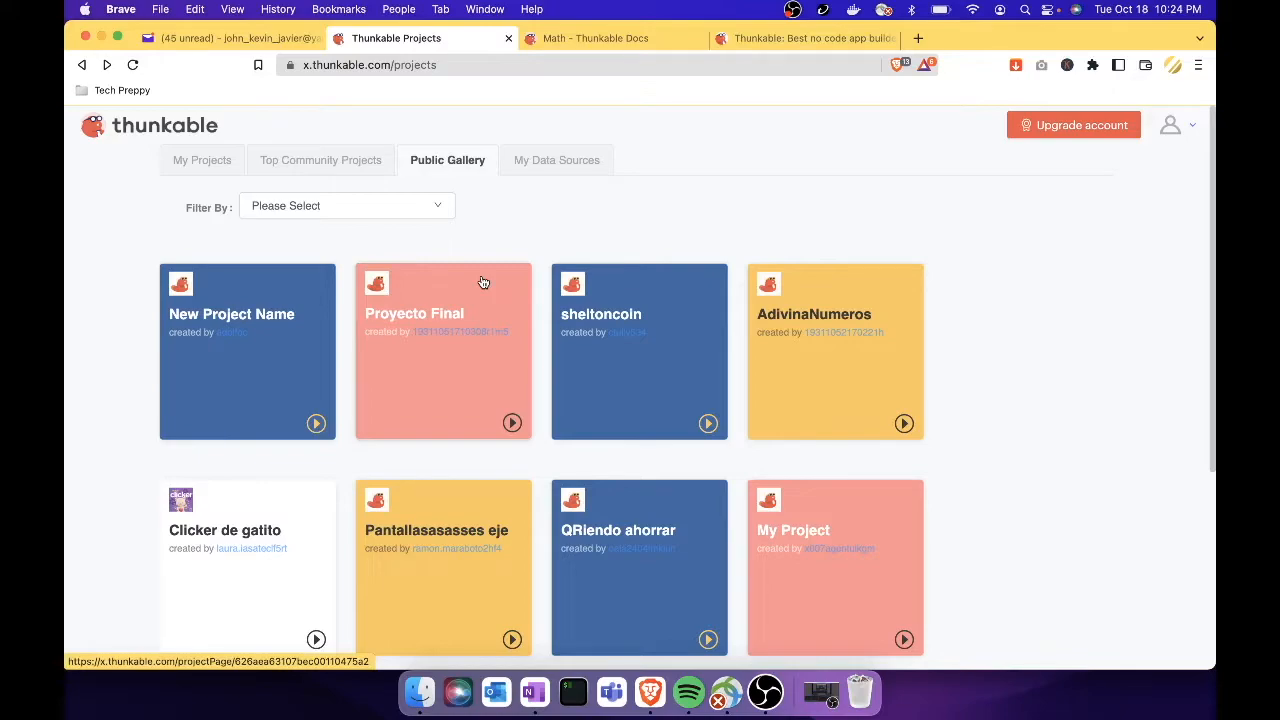
click(560, 164)
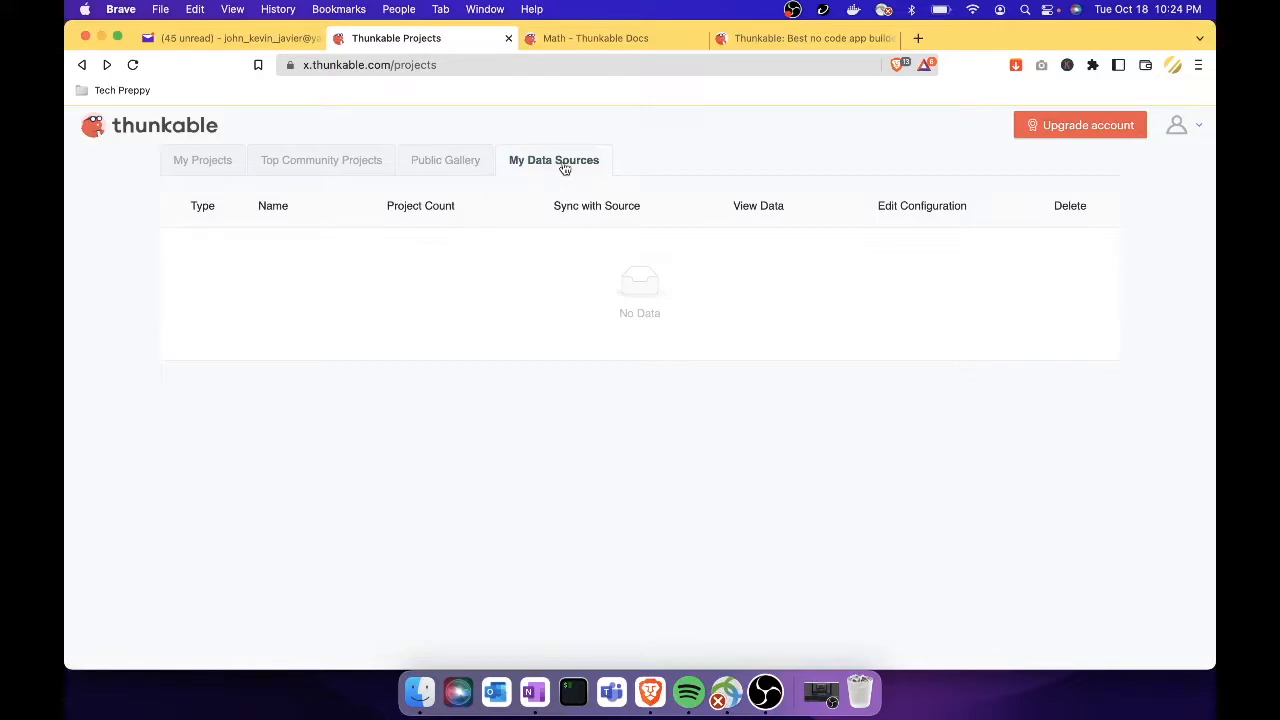
click(220, 164)
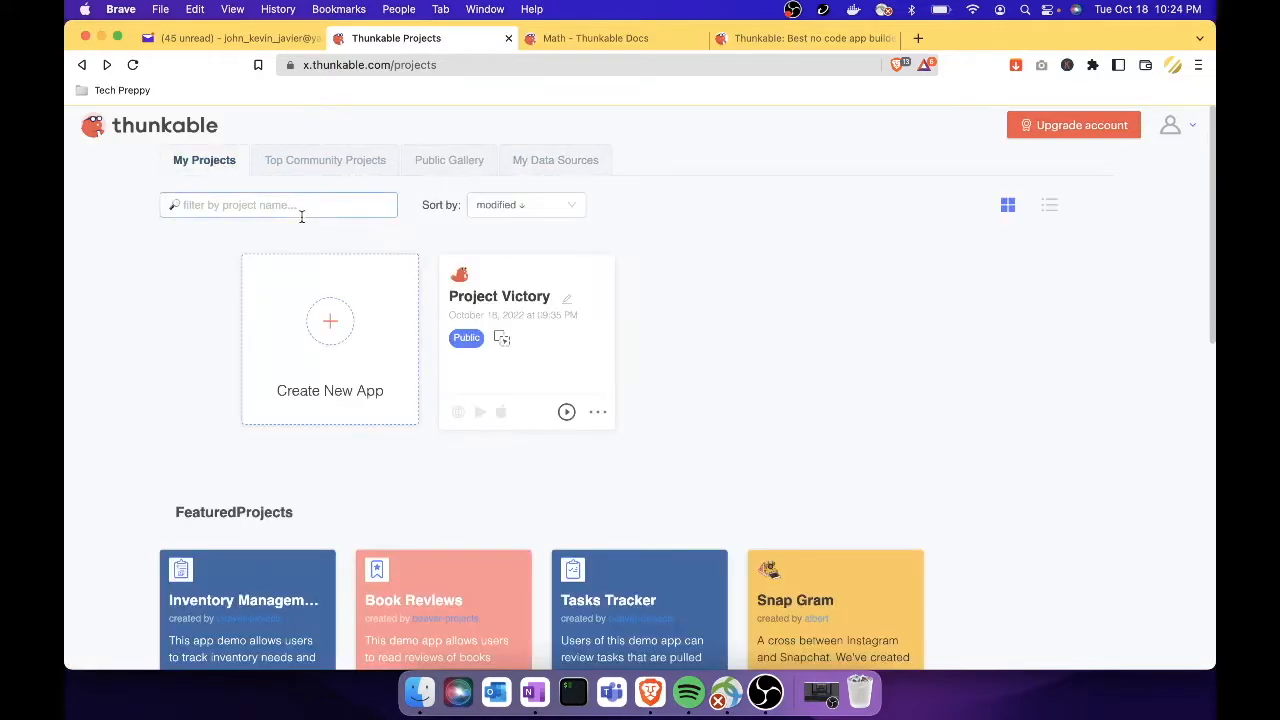
Step: Browse the featured projects below My Projects and open the Flappy Ball project
scroll(405, 488, down, 3)
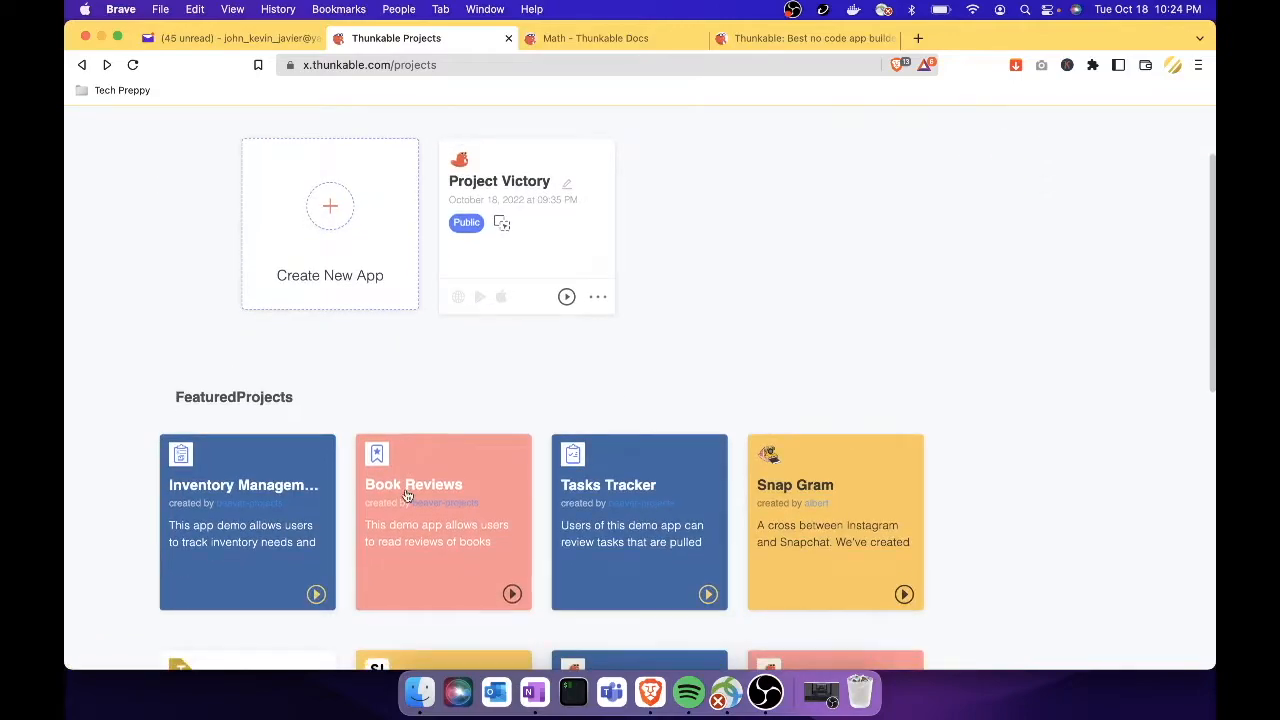
scroll(407, 495, down, 2)
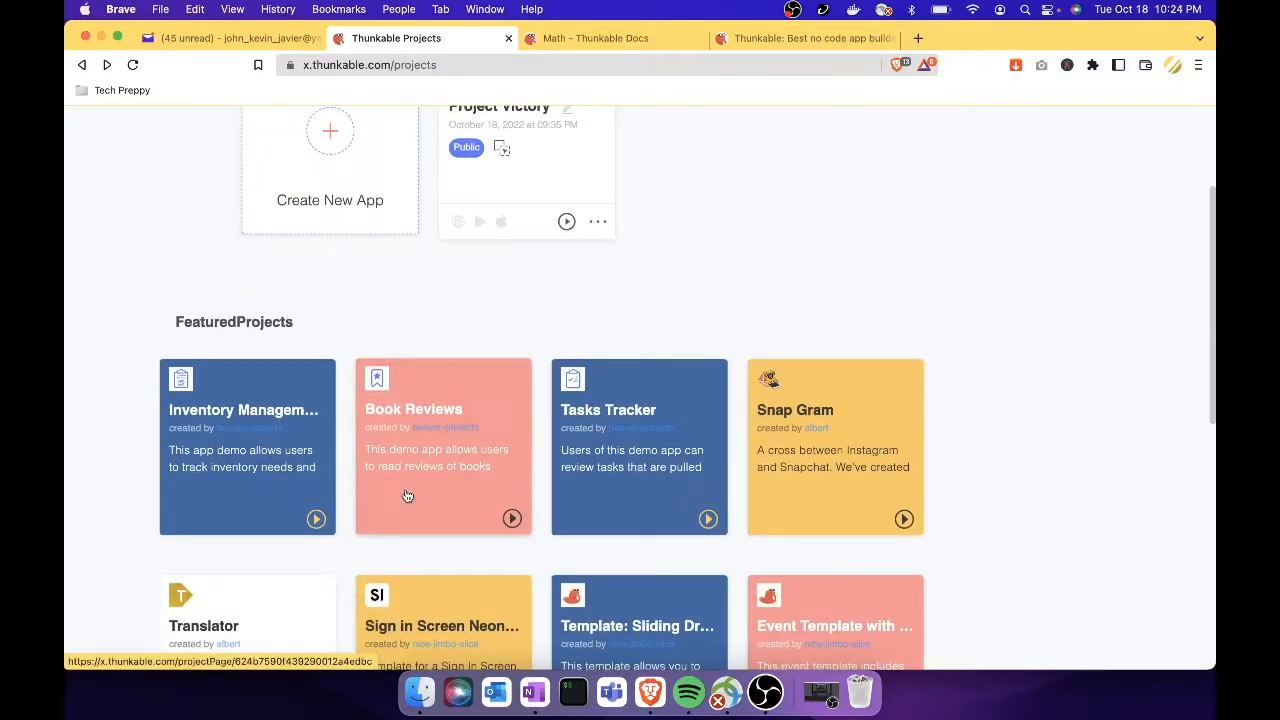
scroll(407, 495, down, 1)
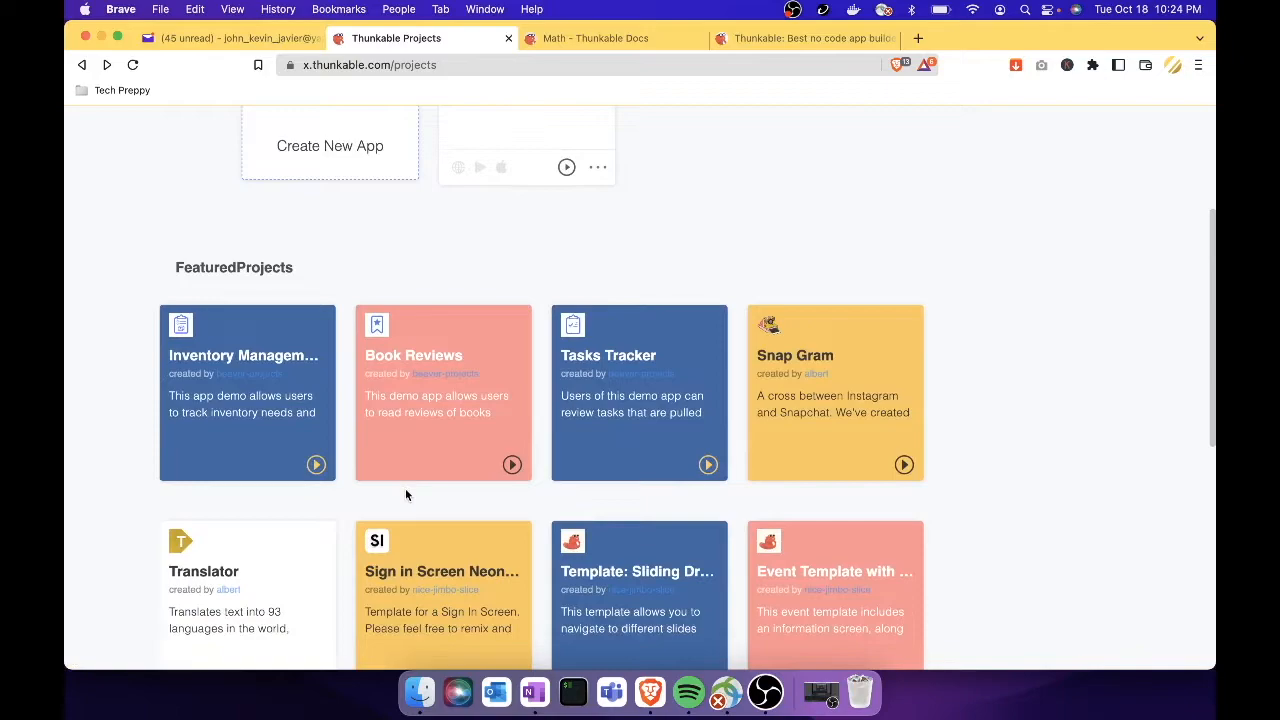
scroll(406, 494, down, 2)
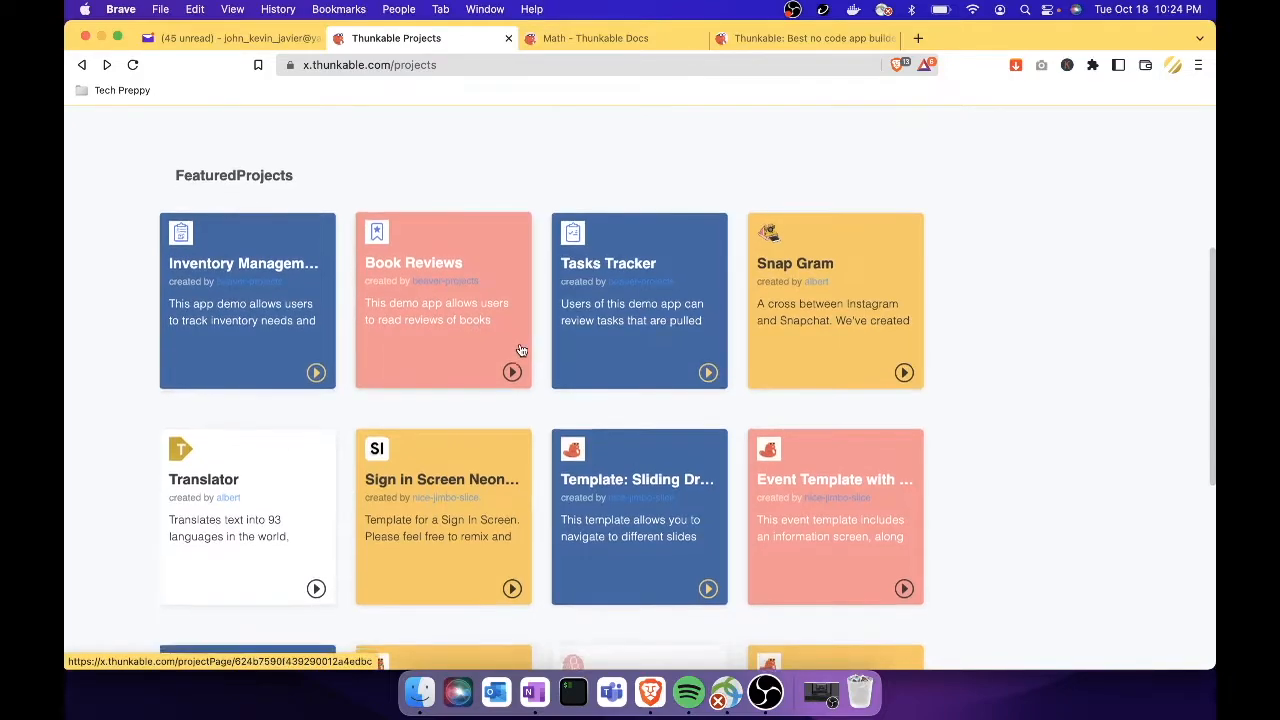
scroll(520, 349, down, 5)
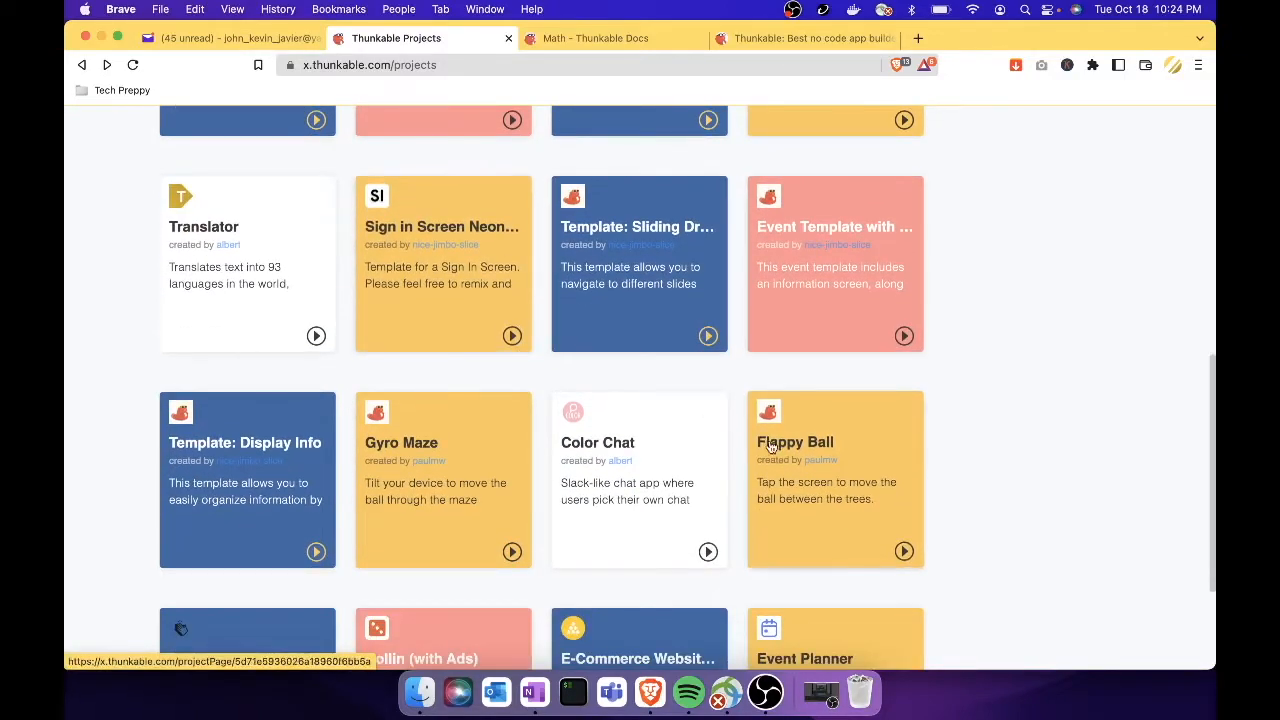
click(888, 475)
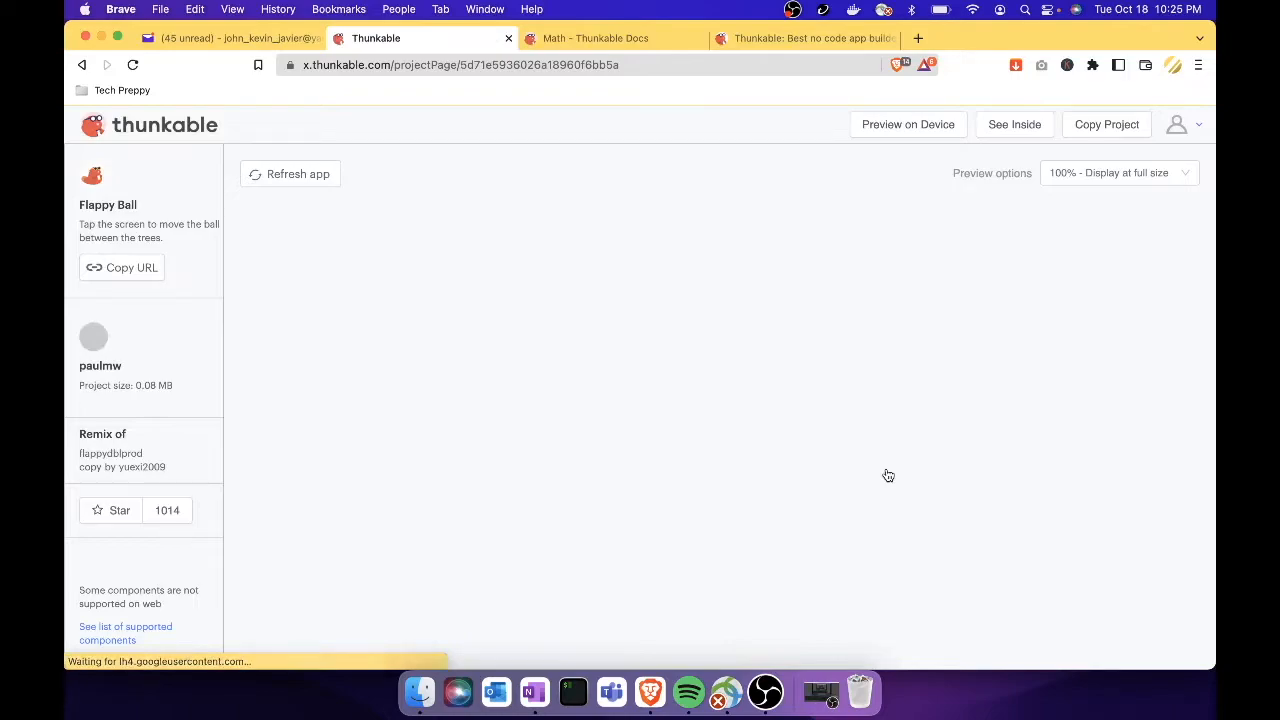
Step: Play the Flappy Ball game in the web preview, tapping to move the ball between the trees
scroll(886, 474, down, 4)
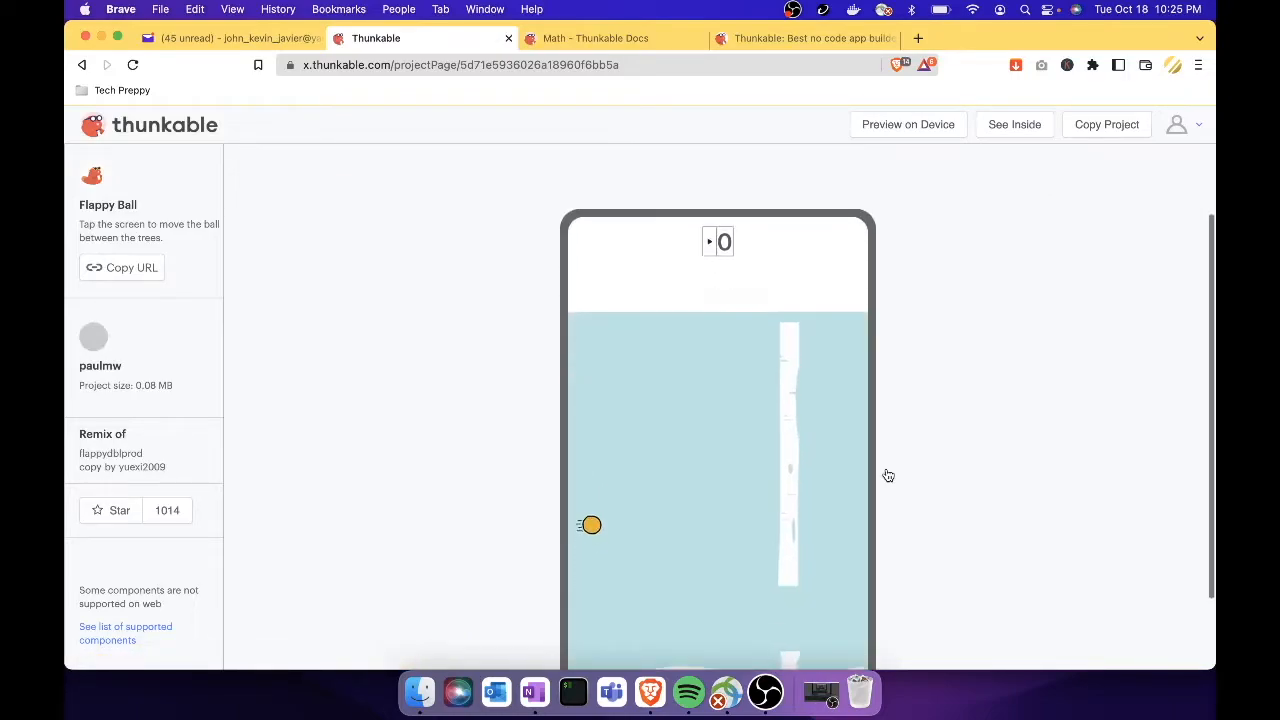
click(703, 458)
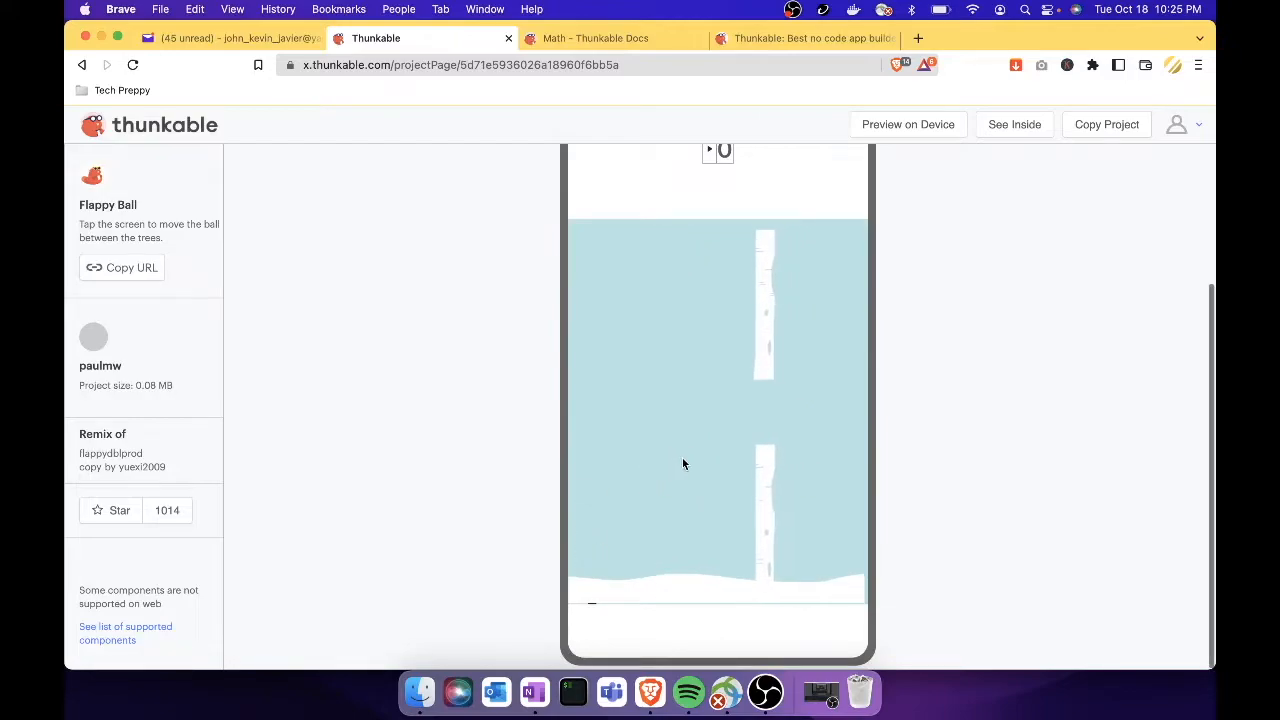
click(680, 459)
click(680, 458)
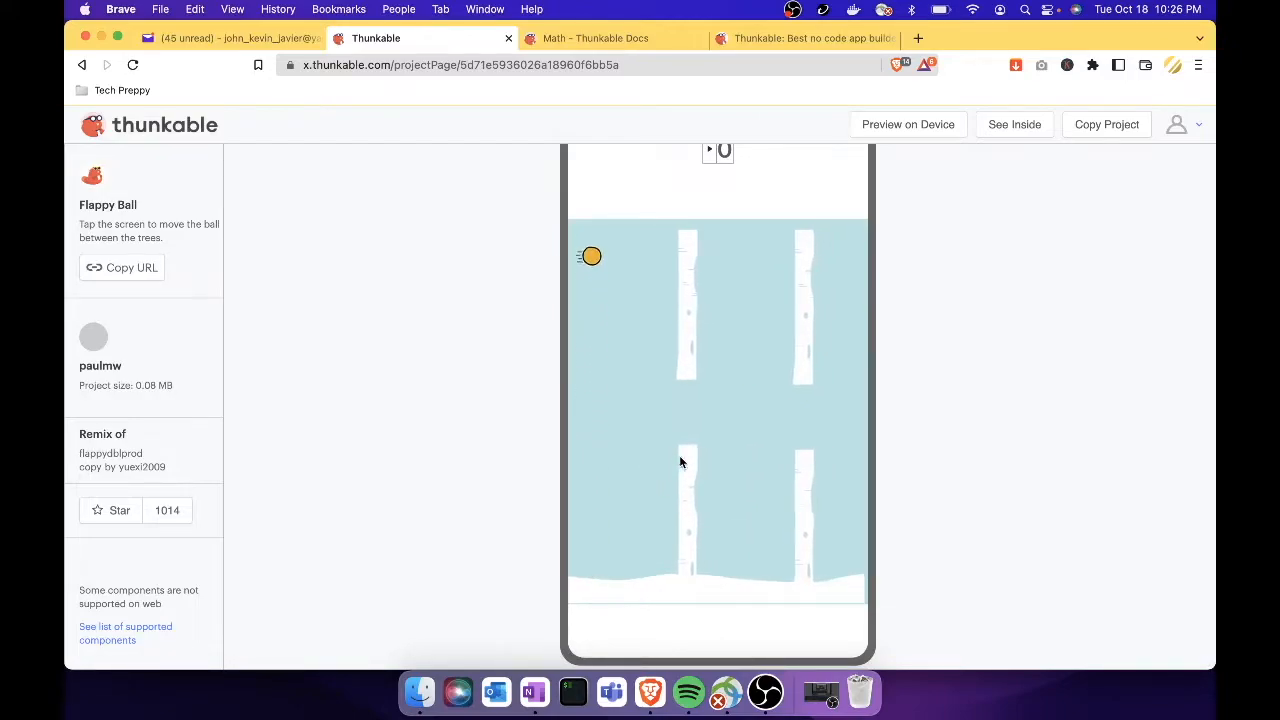
click(680, 459)
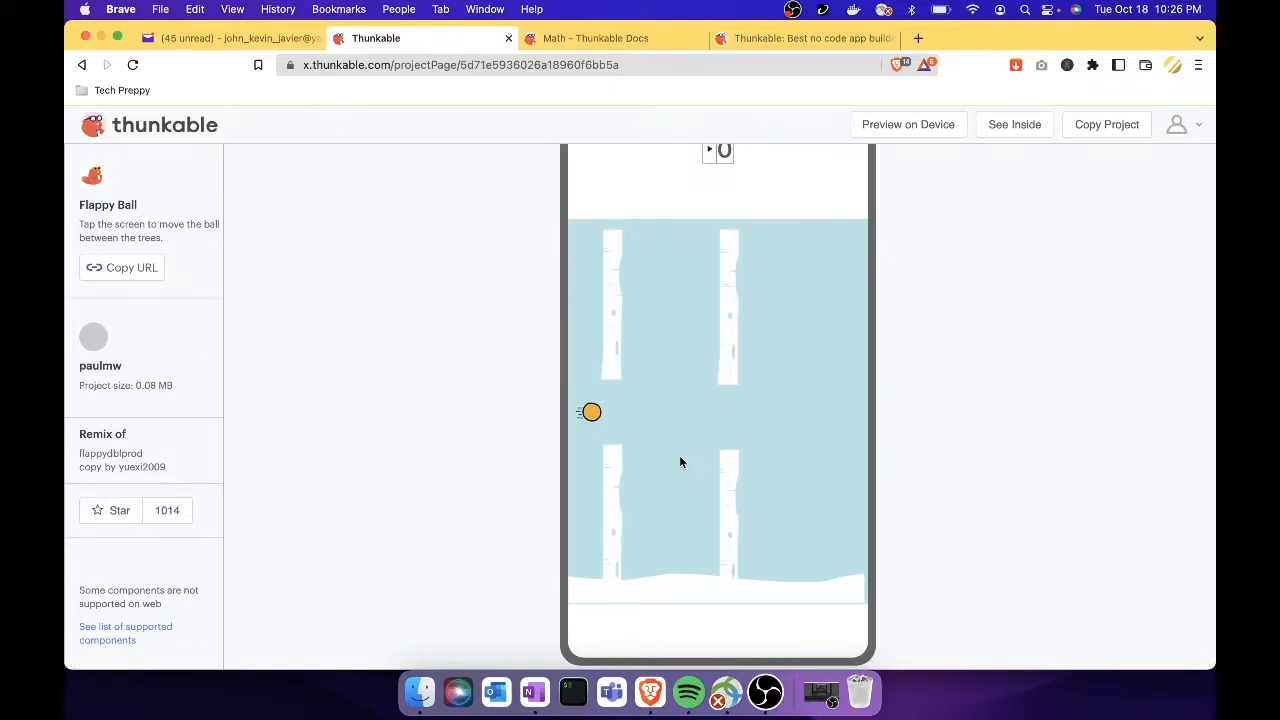
click(680, 459)
Step: Refresh the Flappy Ball app and play another round in the preview
scroll(373, 278, up, 3)
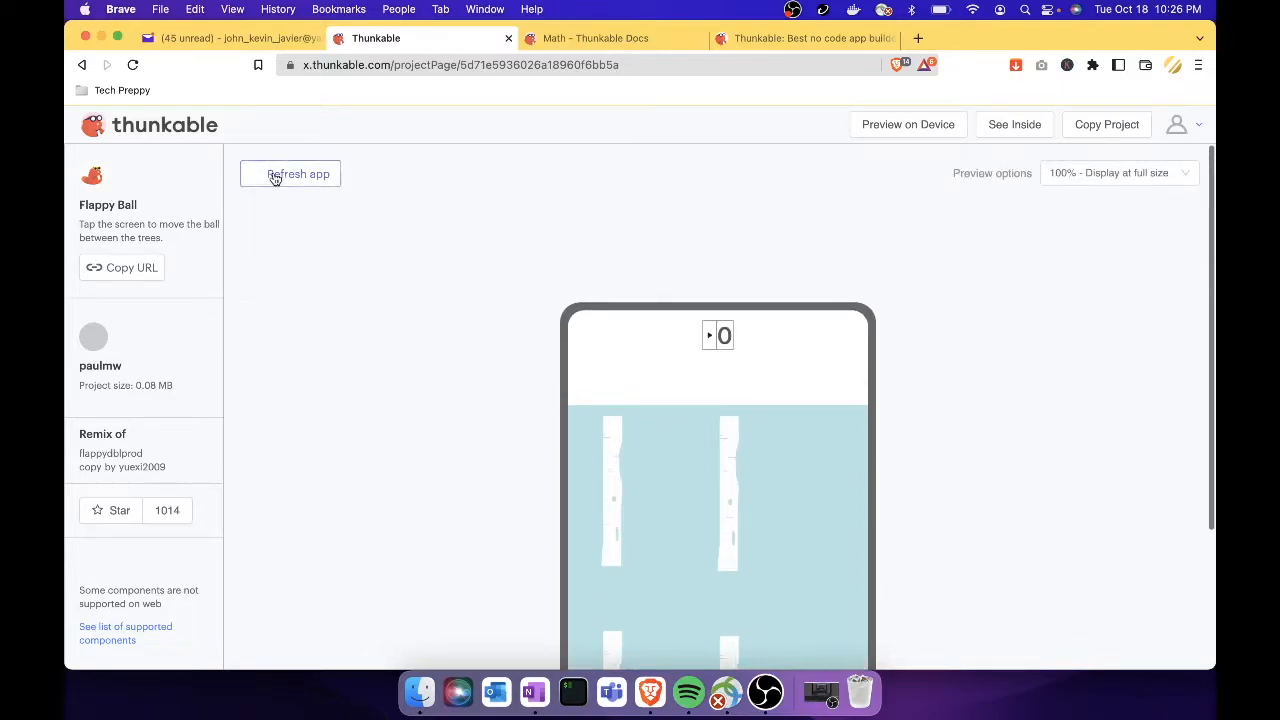
click(275, 175)
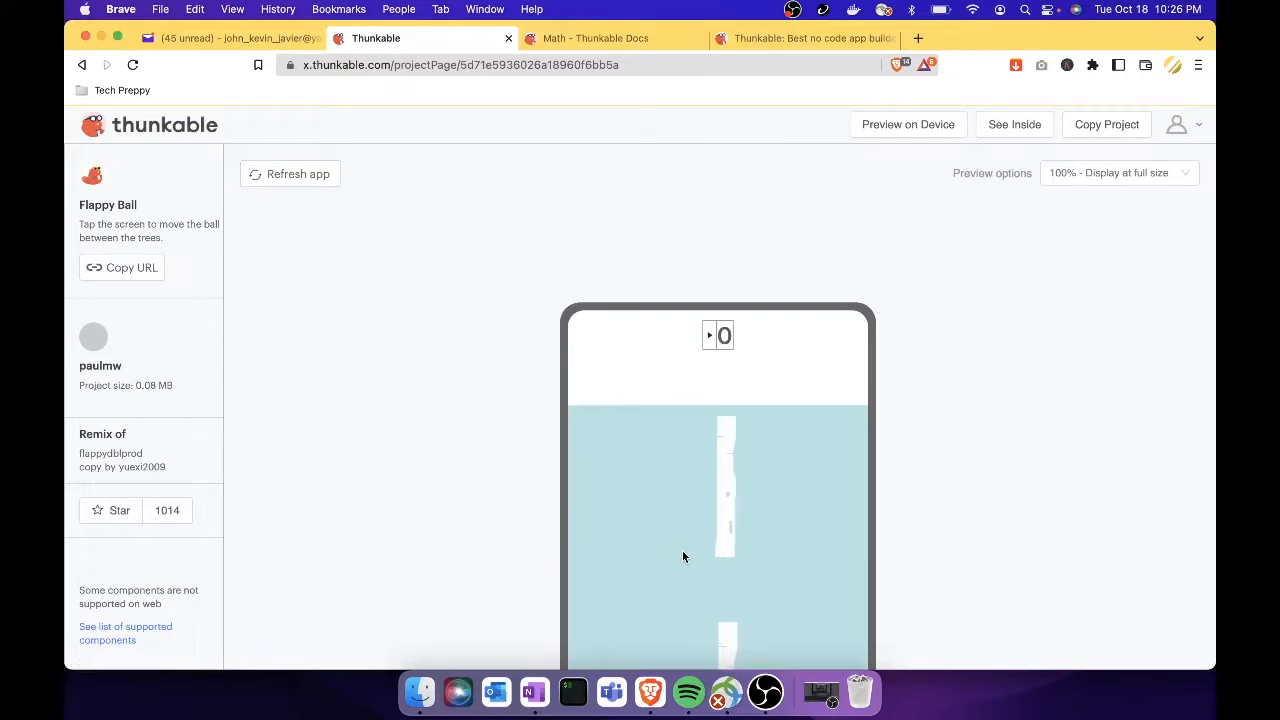
scroll(682, 552, down, 3)
click(728, 462)
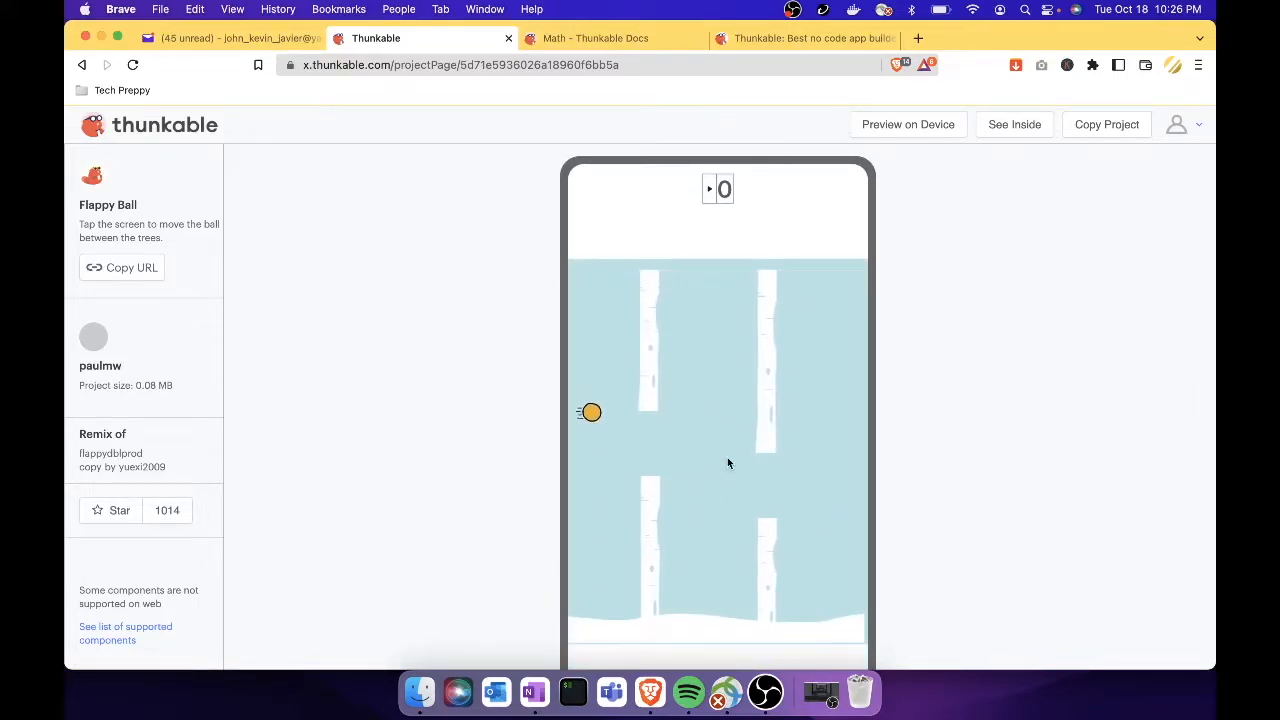
click(728, 462)
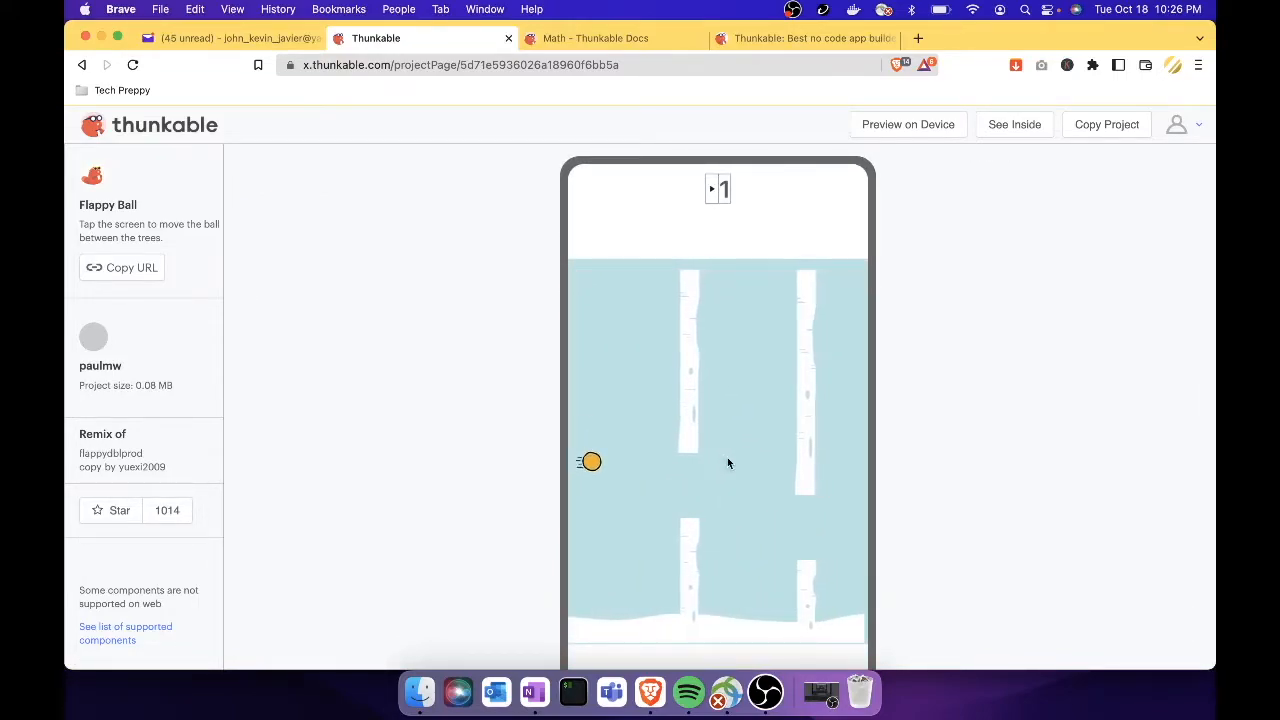
click(727, 463)
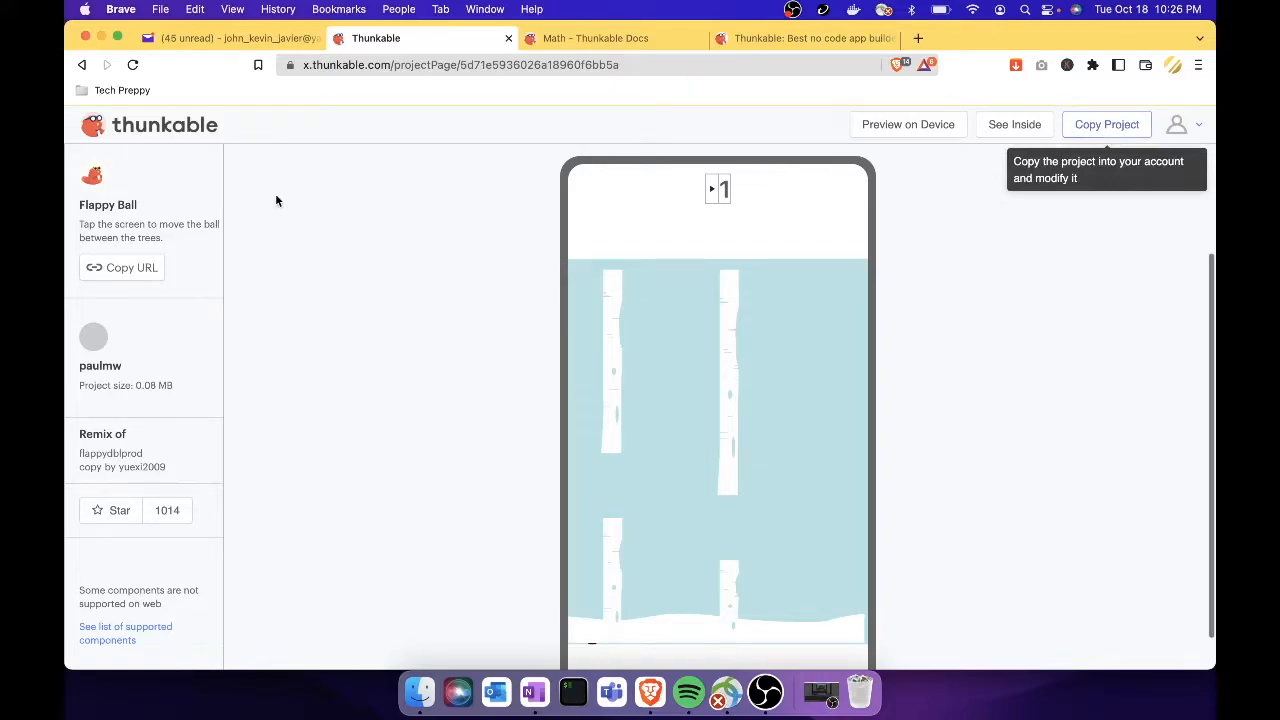
Step: Return to the My Projects page and open the account upgrade page with the membership plans
click(167, 133)
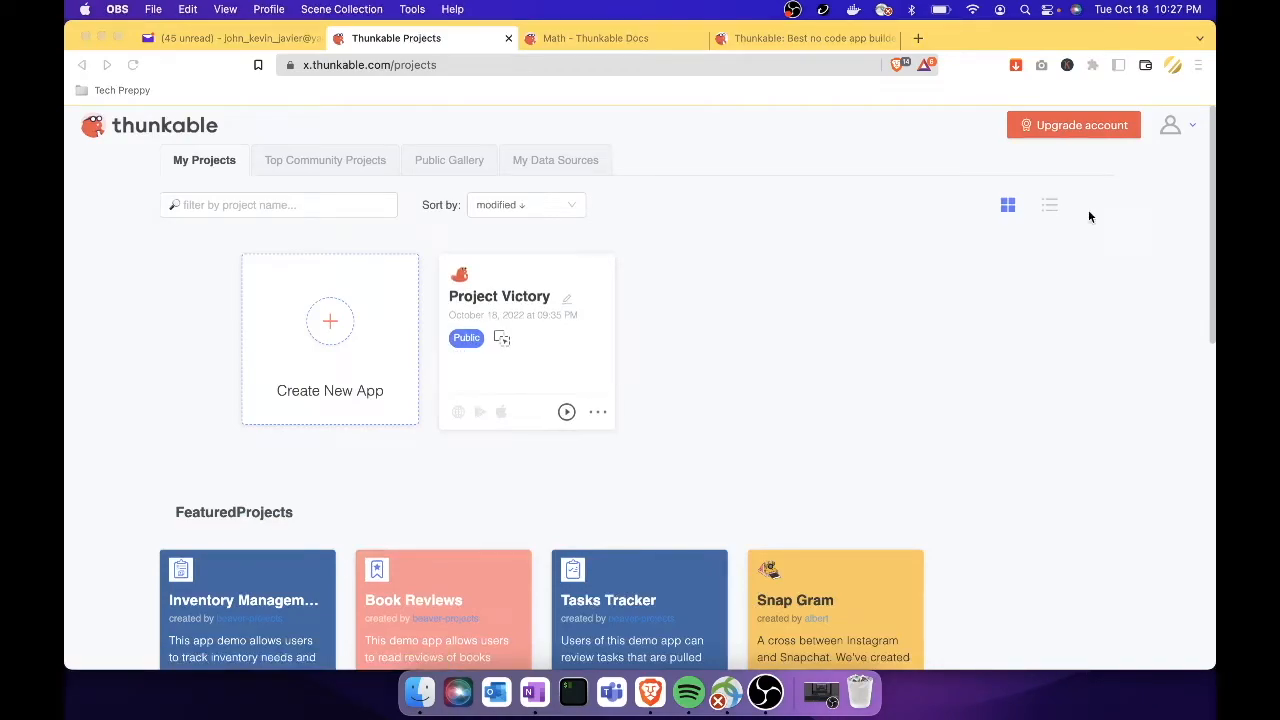
click(1102, 132)
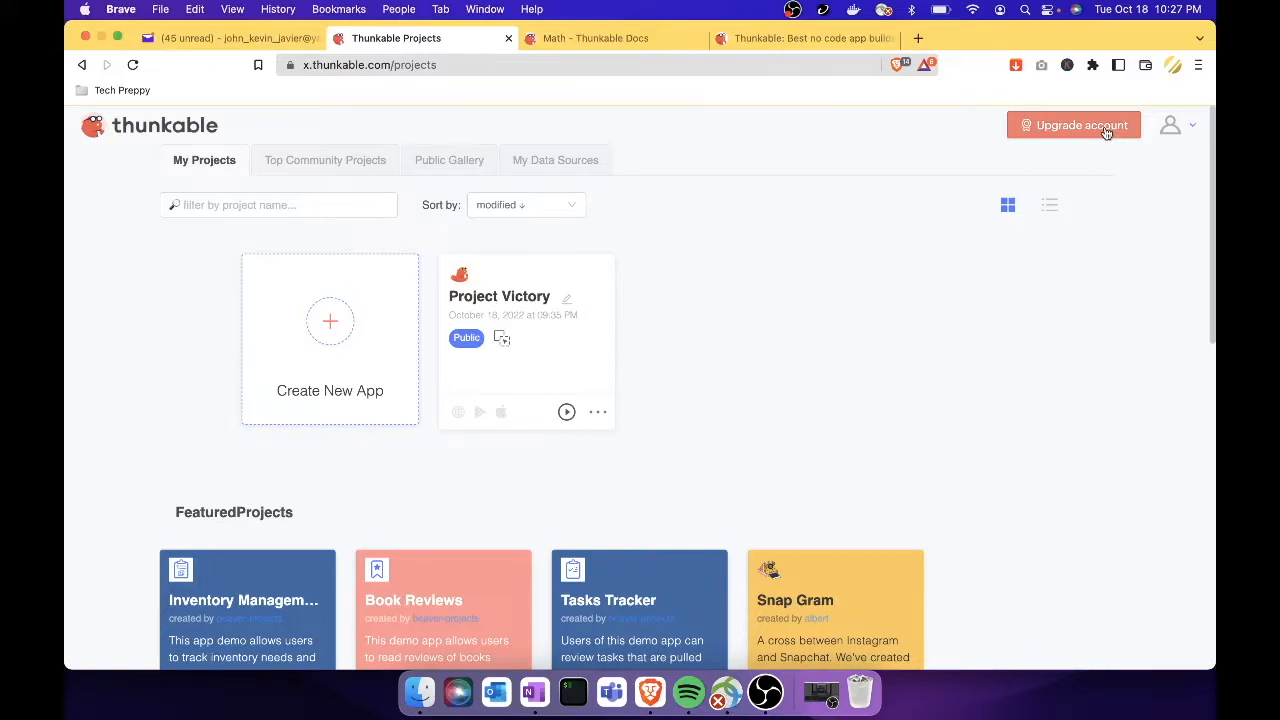
click(1106, 132)
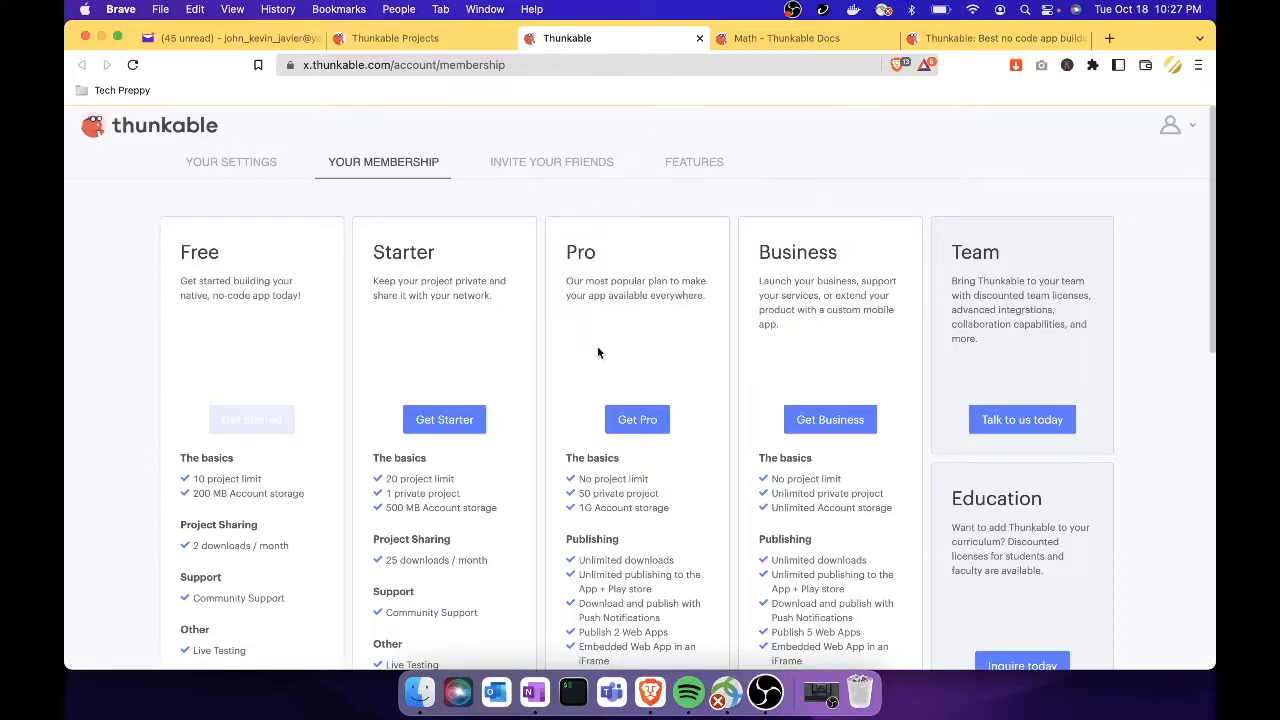
Step: Compare the Free, Starter, Pro and Business plans by project limits, storage, publishing, support and other features, including Pro's Admob integration
scroll(597, 352, down, 2)
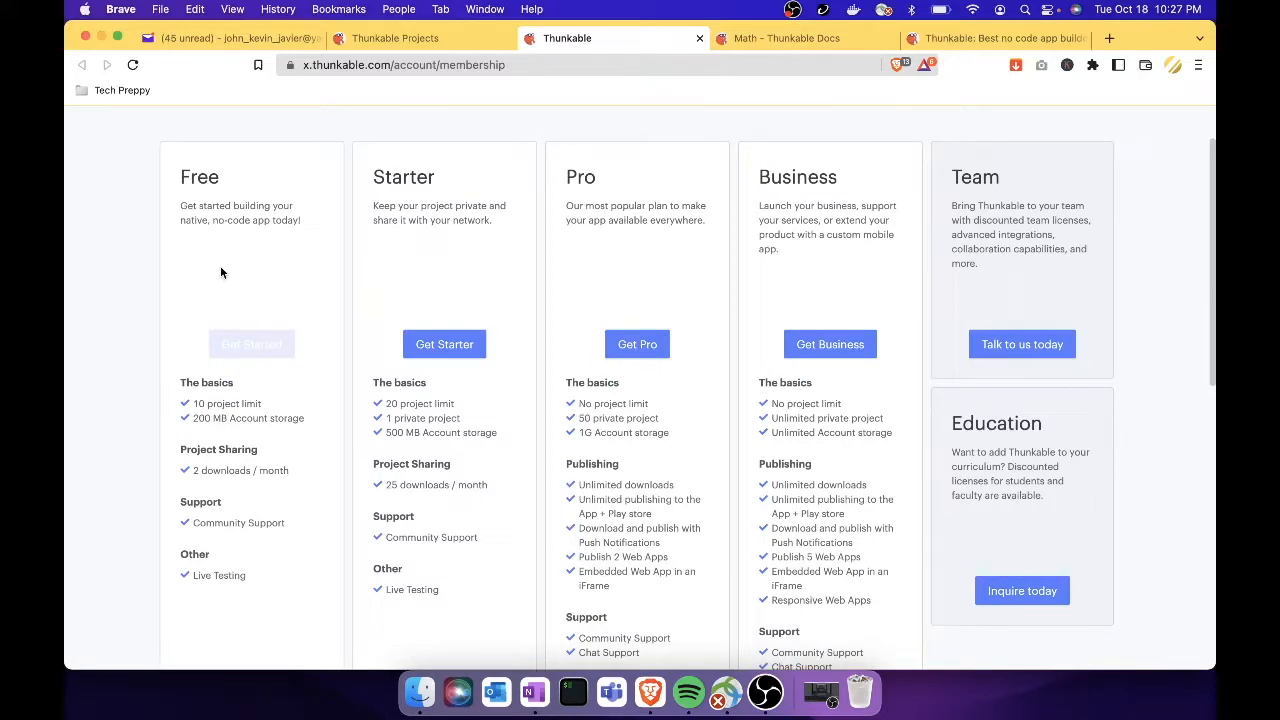
scroll(221, 268, down, 1)
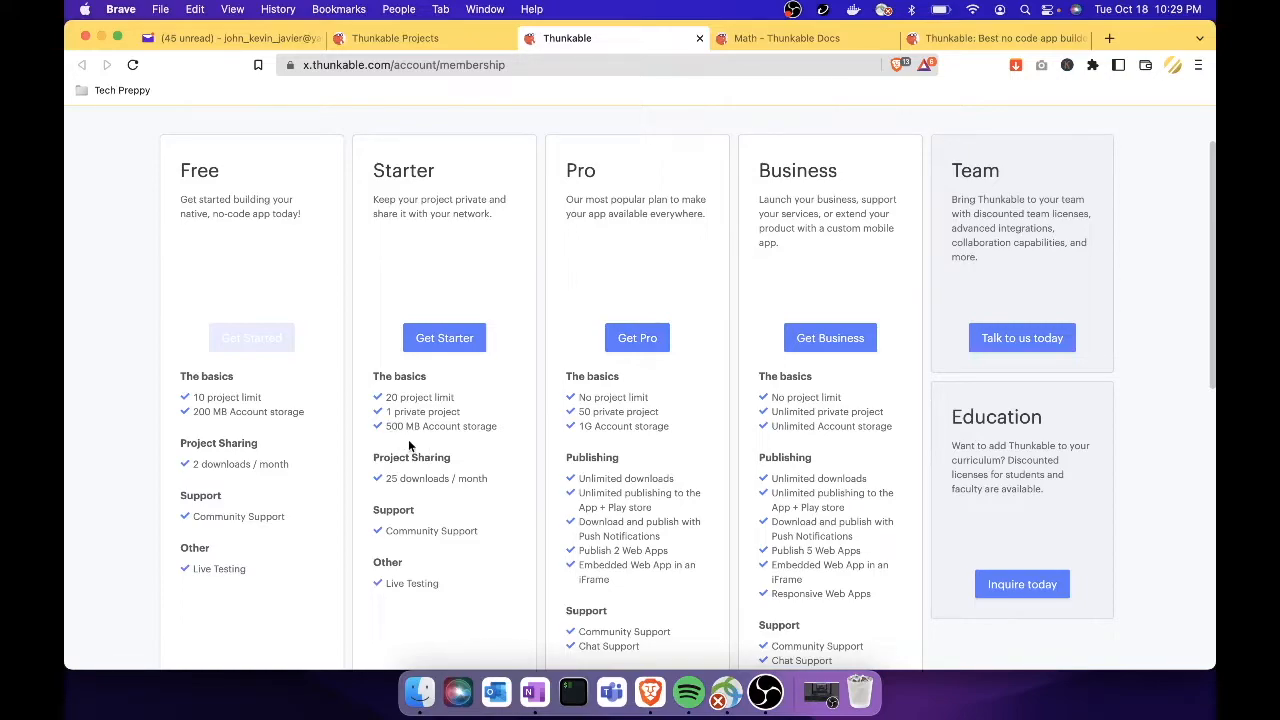
scroll(432, 487, down, 1)
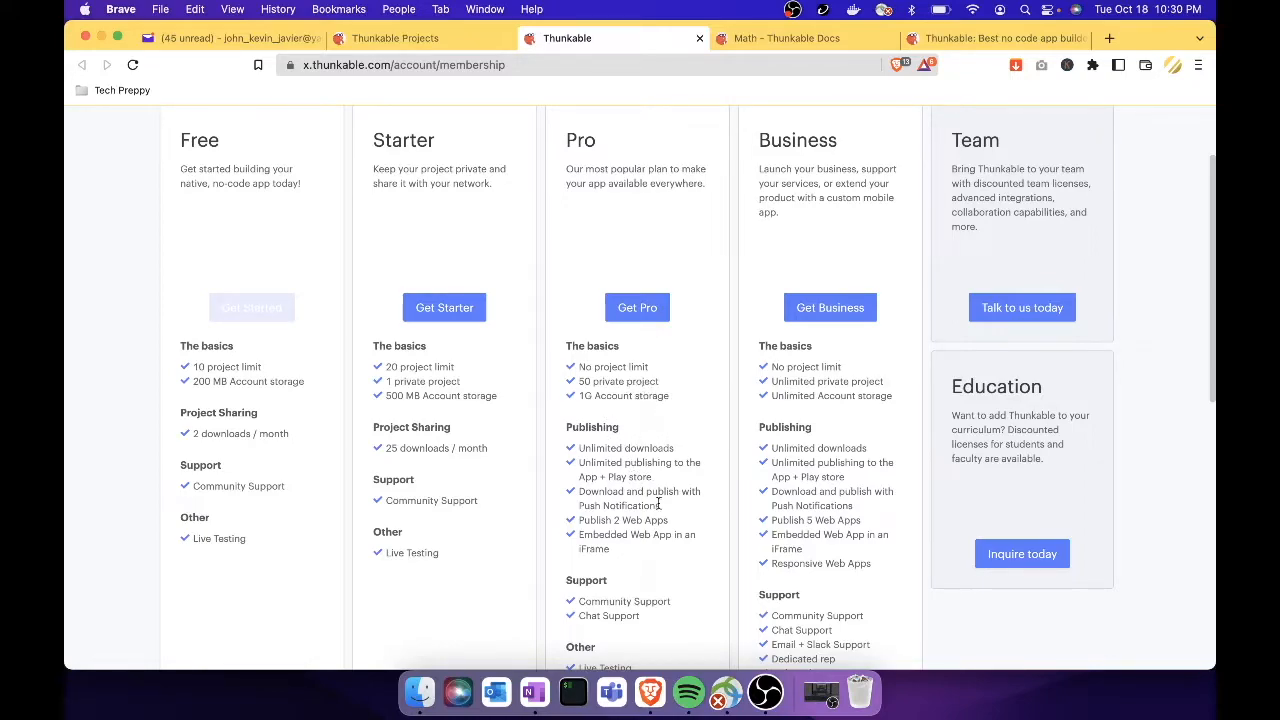
scroll(658, 470, down, 1)
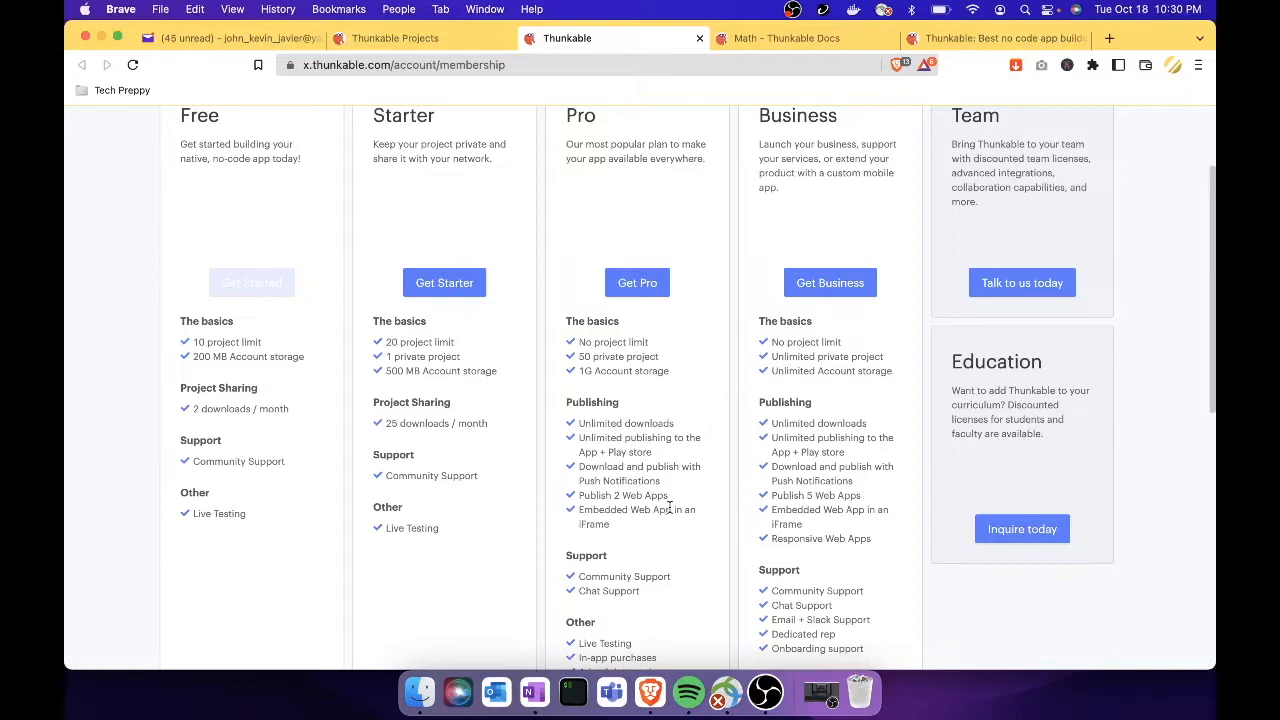
scroll(664, 564, down, 2)
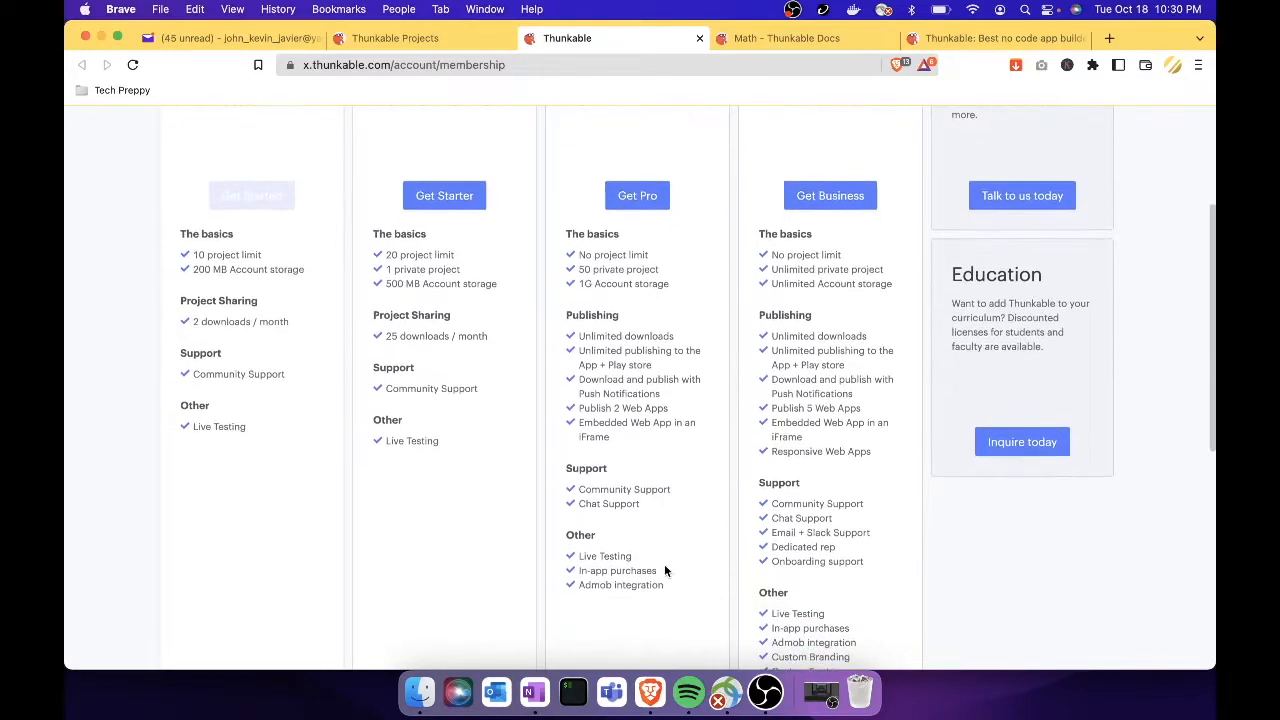
drag(578, 586, 614, 587)
click(647, 573)
scroll(863, 440, down, 2)
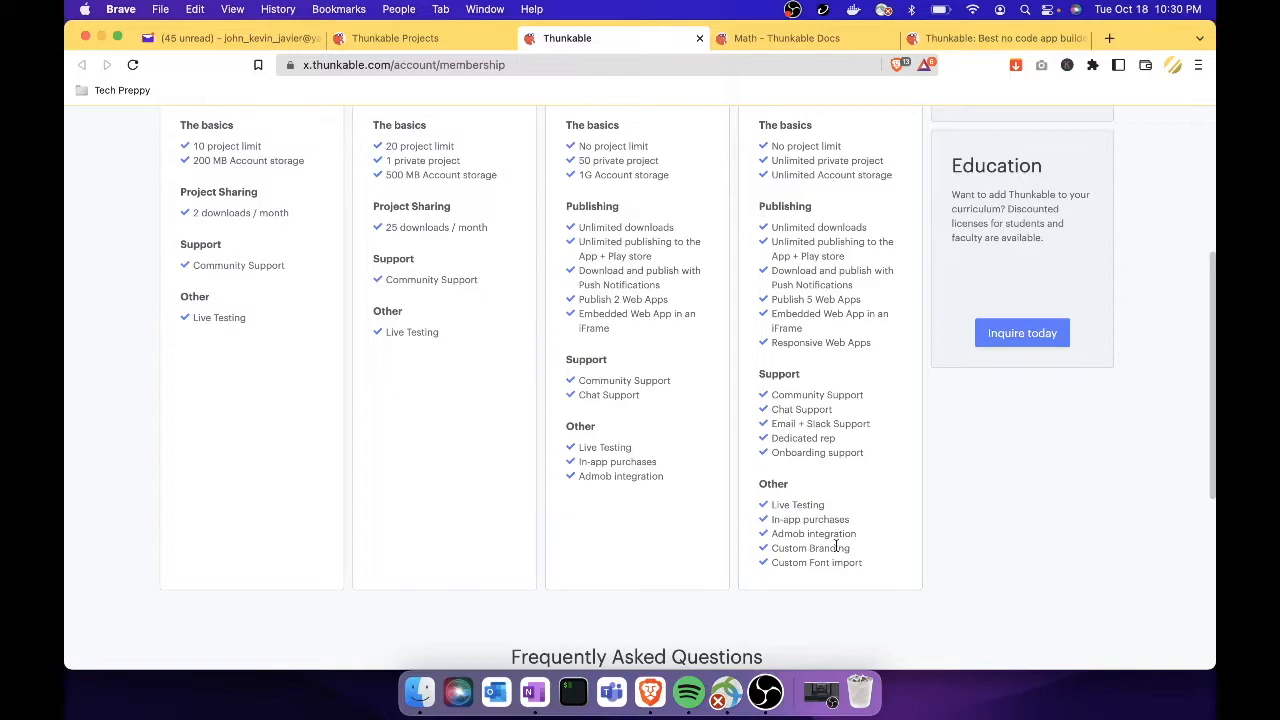
scroll(836, 547, up, 4)
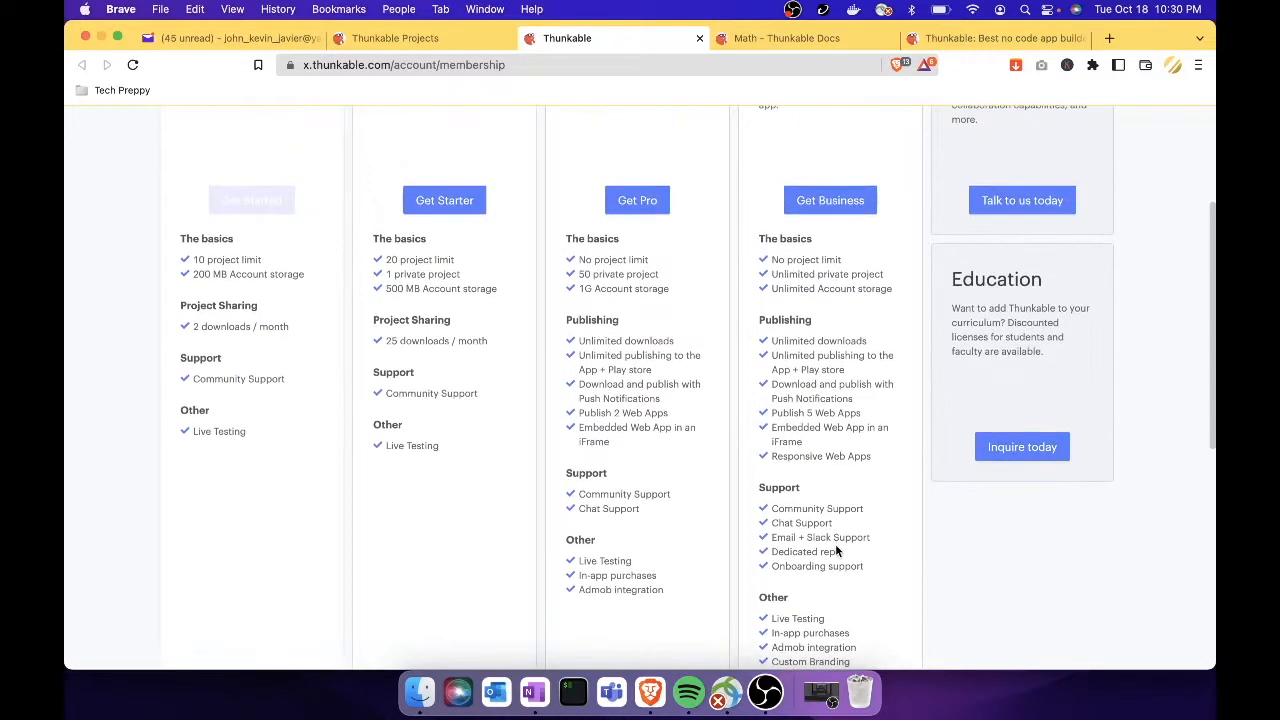
Step: Look over the Business, Team and Education plans, and check the Starter plan's monthly and annual billing options without purchasing
scroll(912, 456, up, 1)
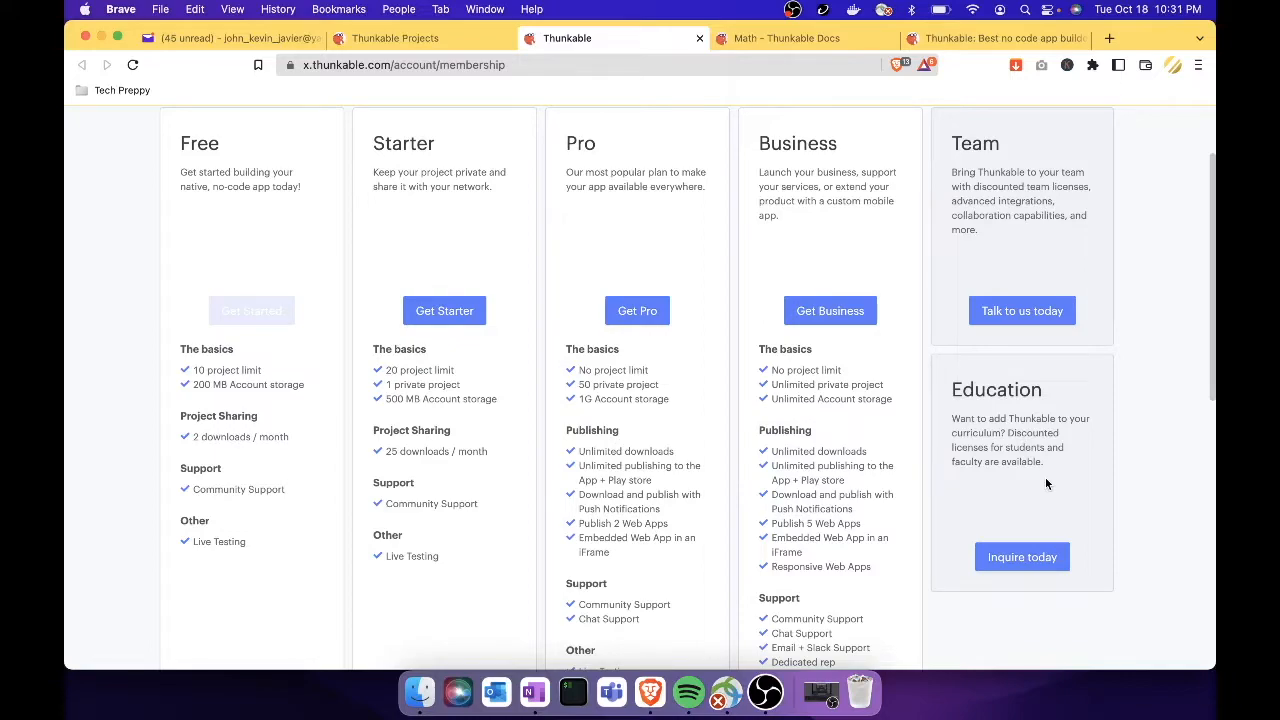
scroll(1046, 483, up, 3)
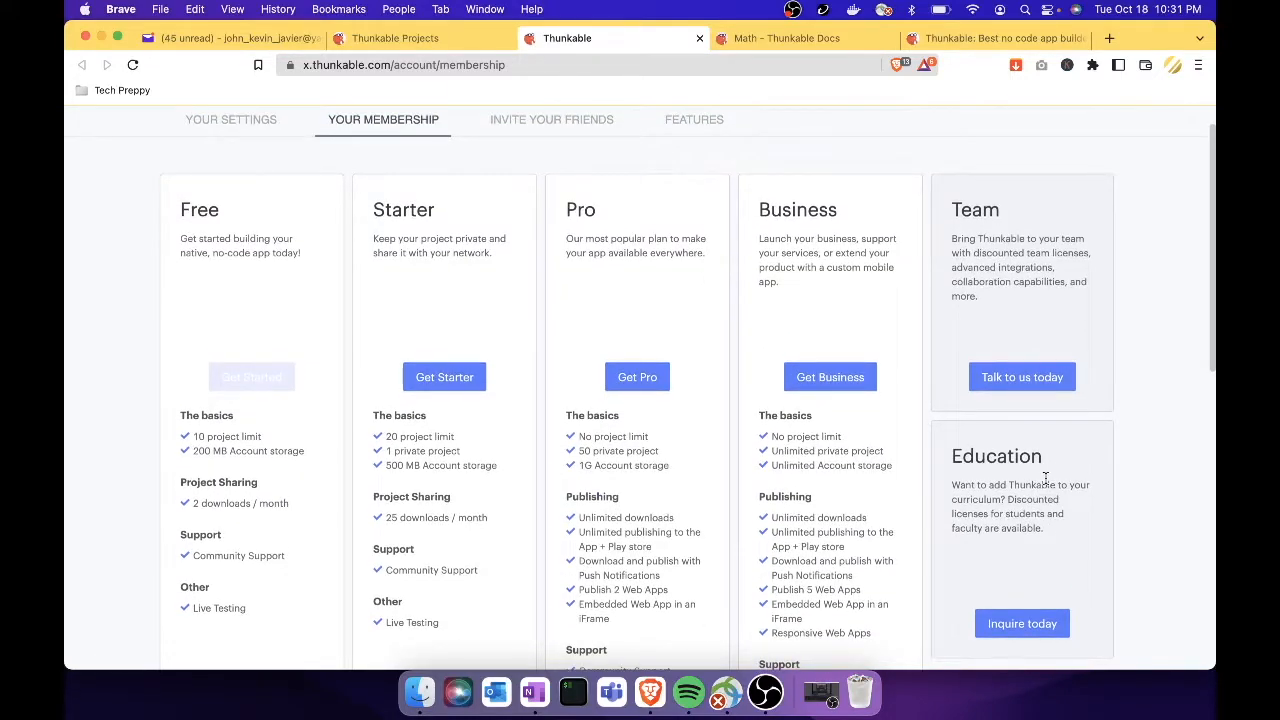
scroll(1045, 477, down, 10)
scroll(1045, 477, up, 8)
scroll(1046, 484, up, 3)
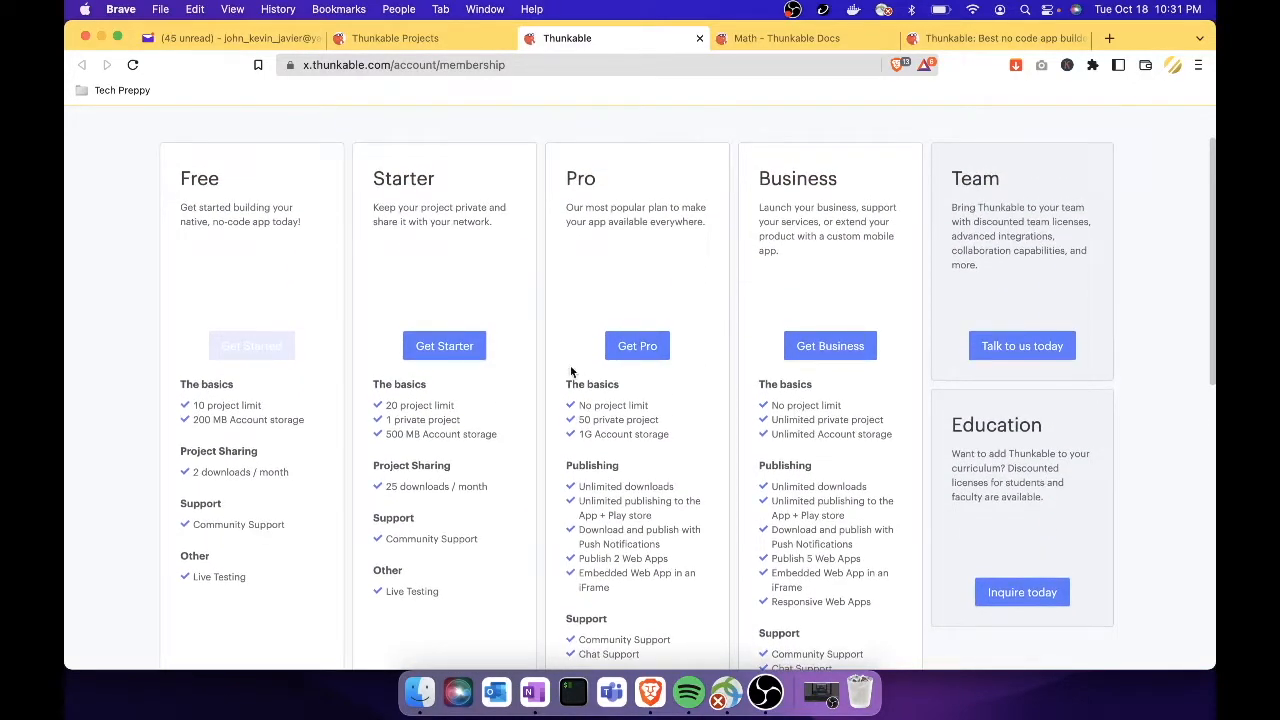
click(462, 349)
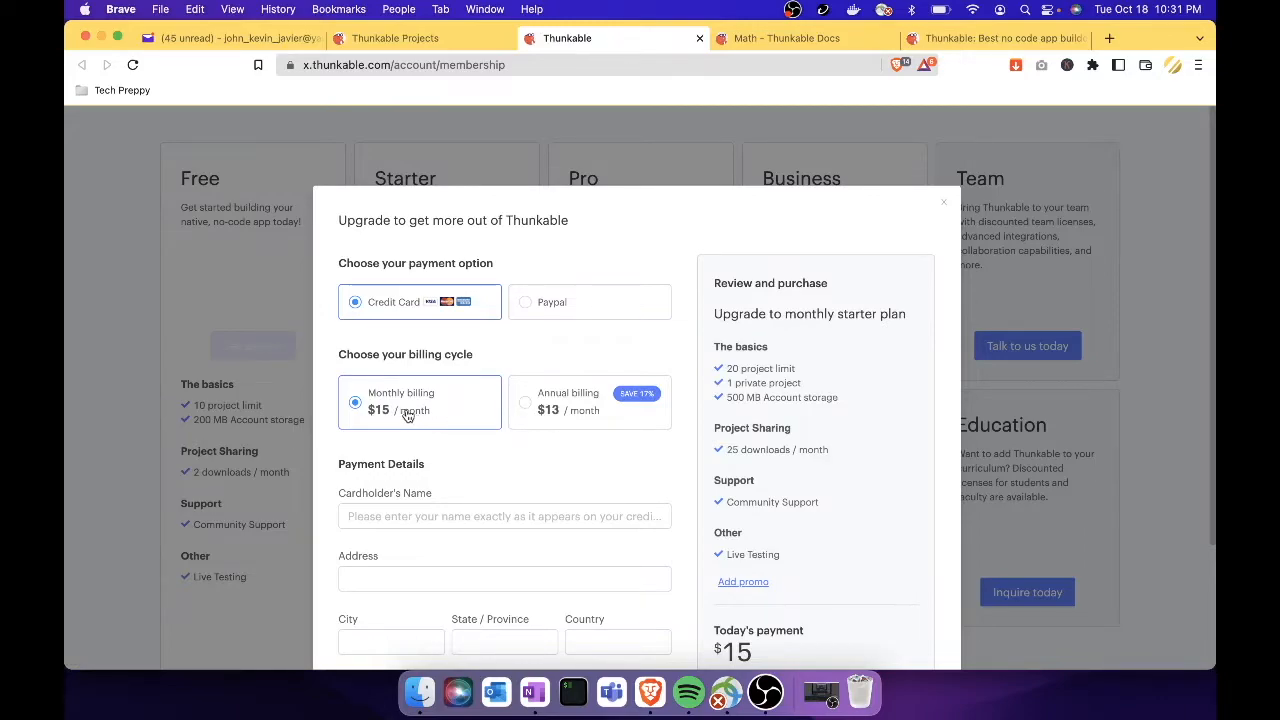
click(545, 411)
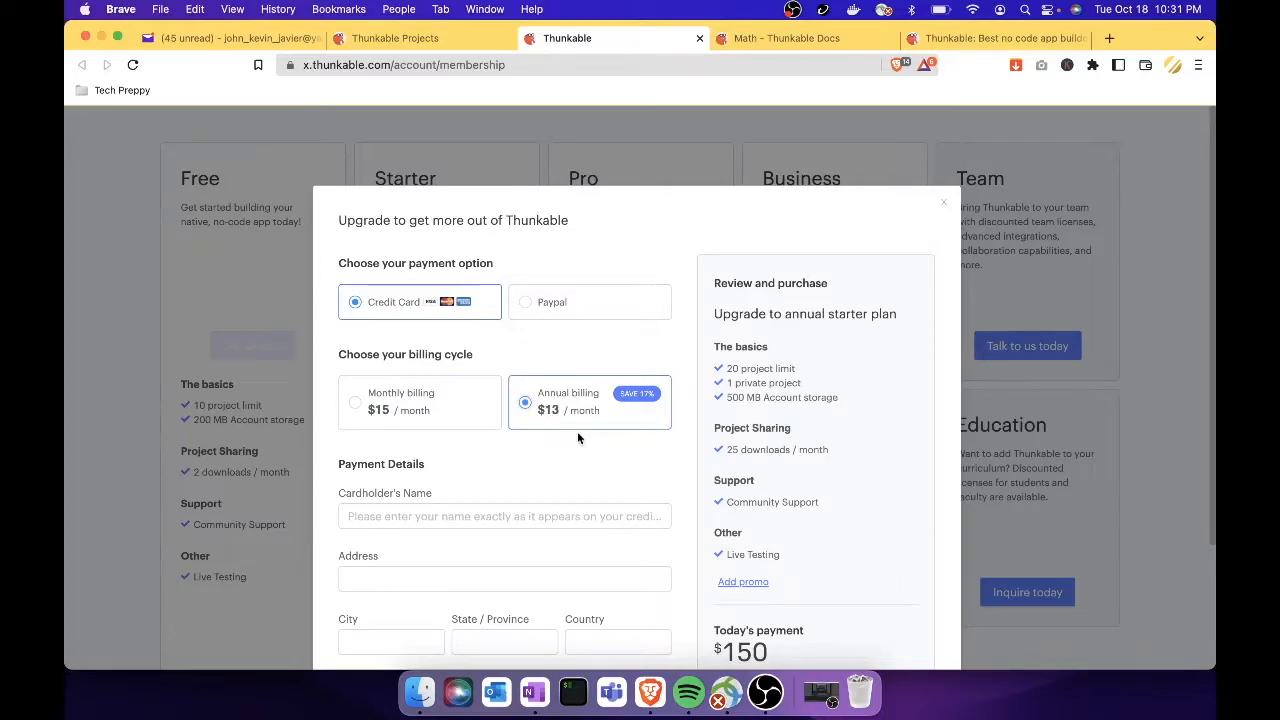
click(943, 204)
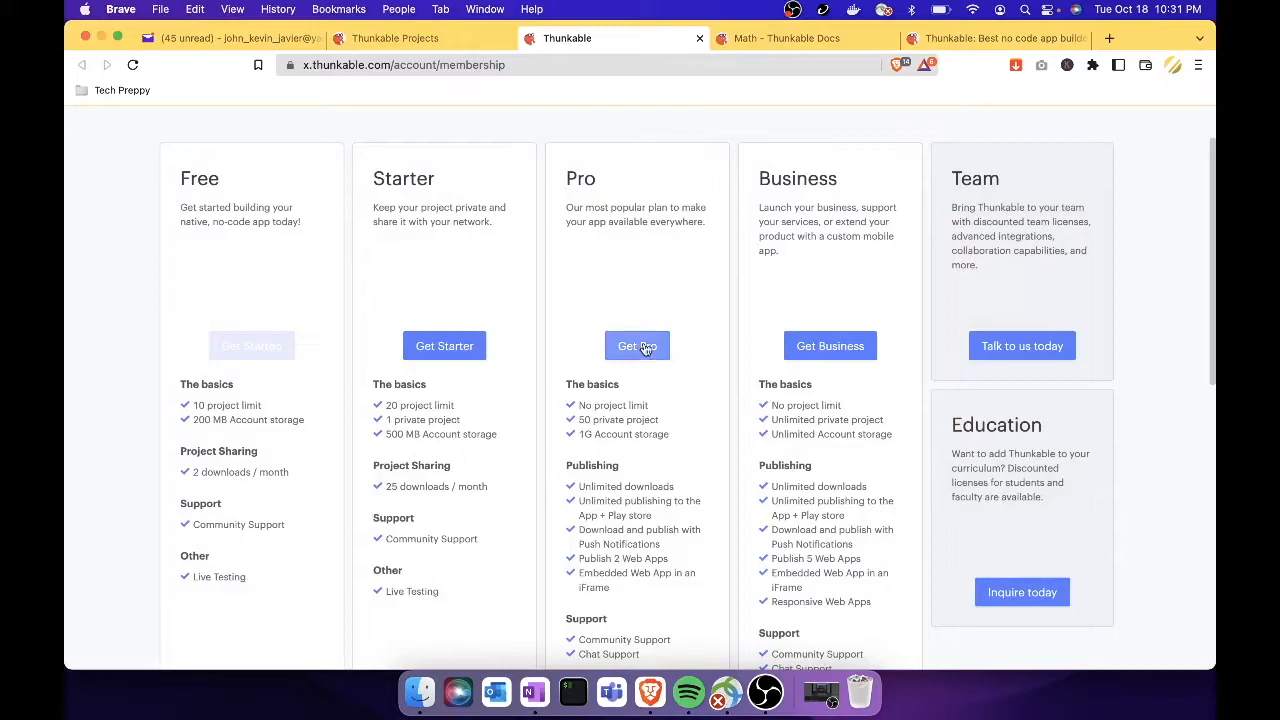
Step: Check the Pro plan's monthly and annual billing options and close the upgrade dialog without purchasing
click(640, 346)
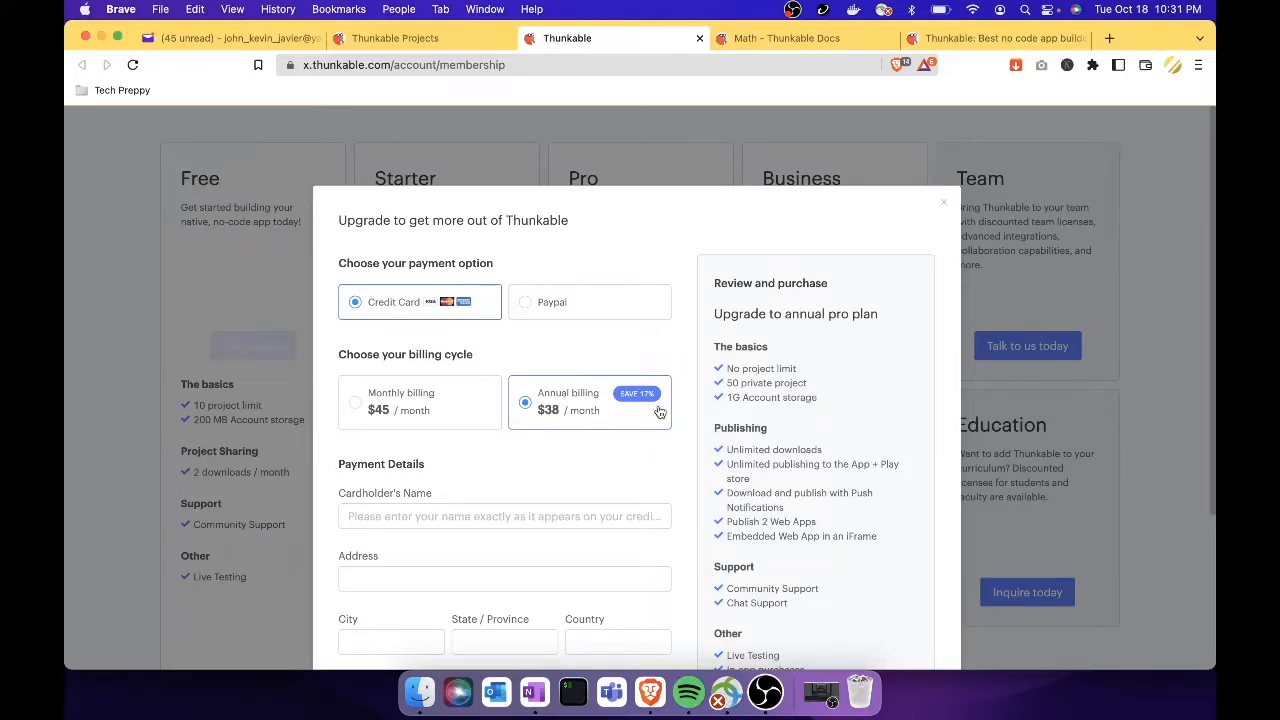
click(943, 203)
scroll(748, 331, up, 2)
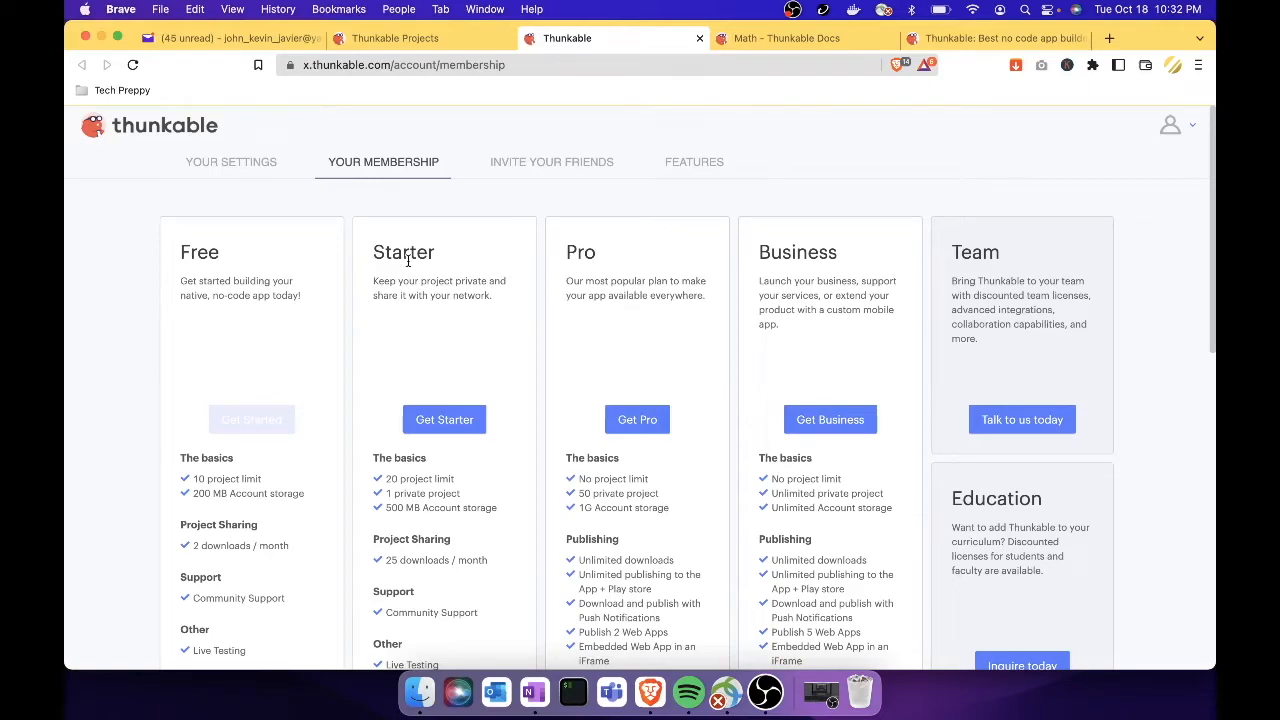
Step: Return to the My Projects page and start a new app named "Thunkable tutorial project"
click(153, 133)
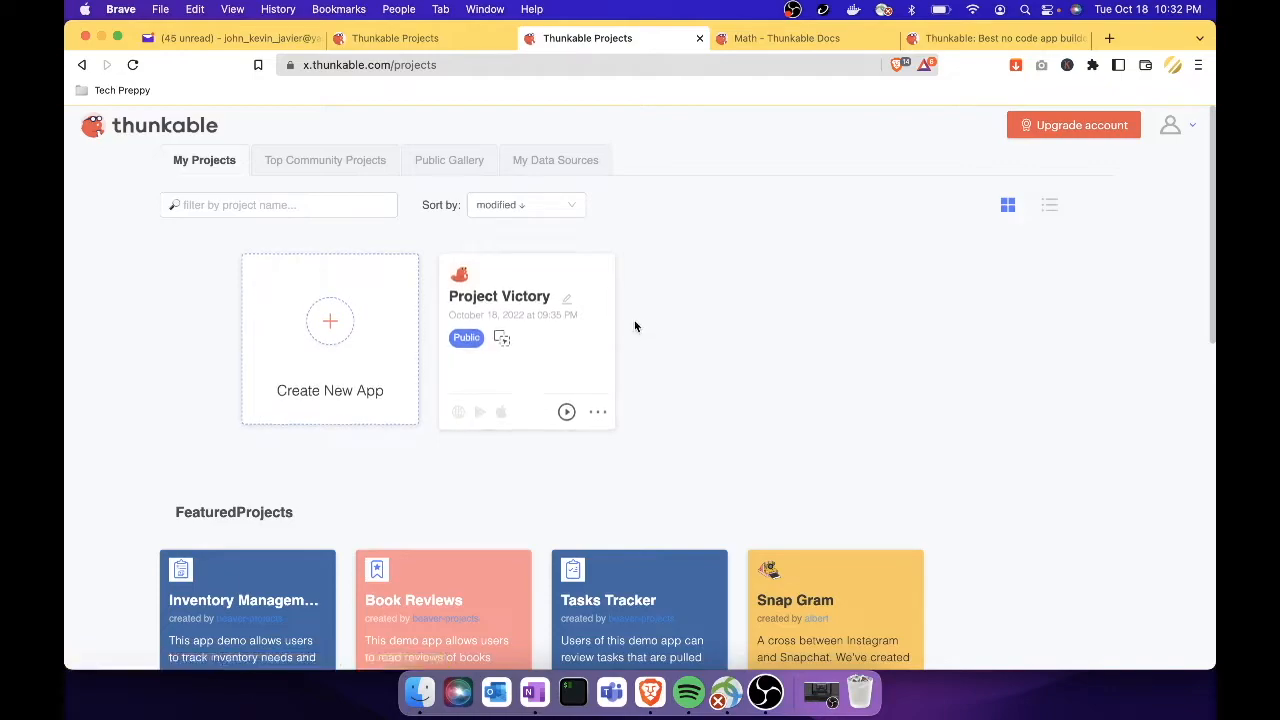
click(330, 320)
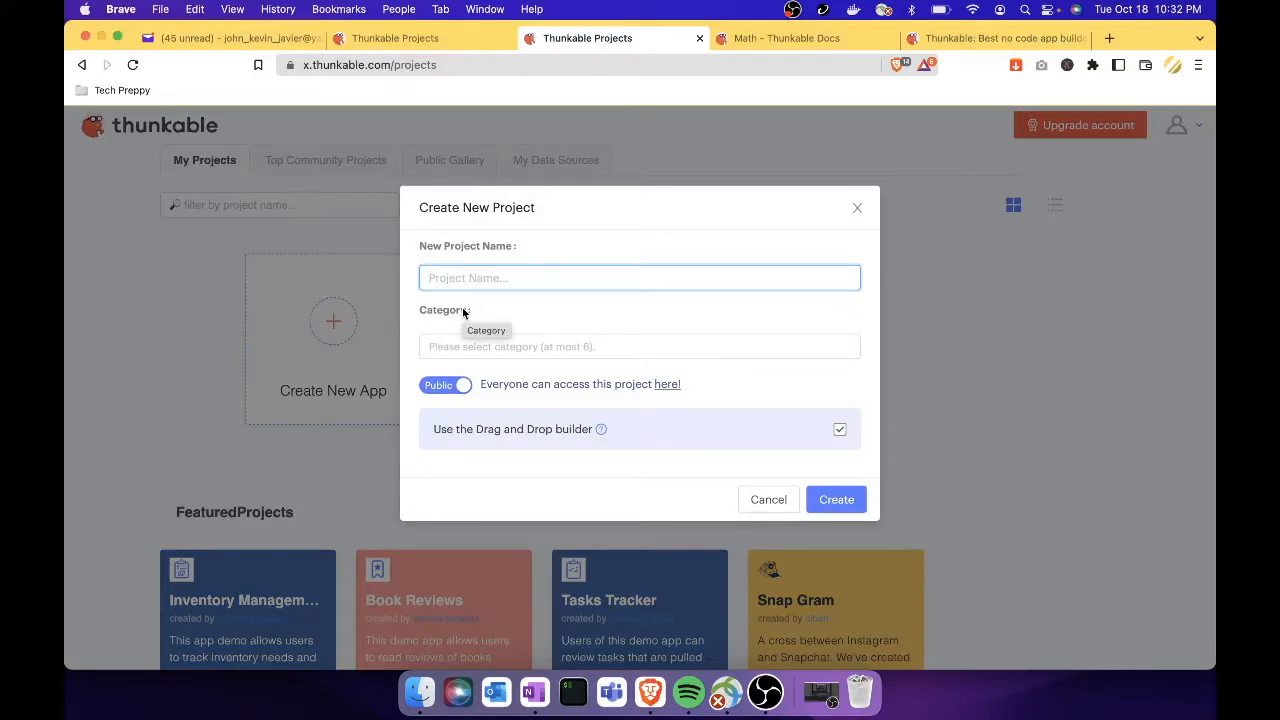
text(T)
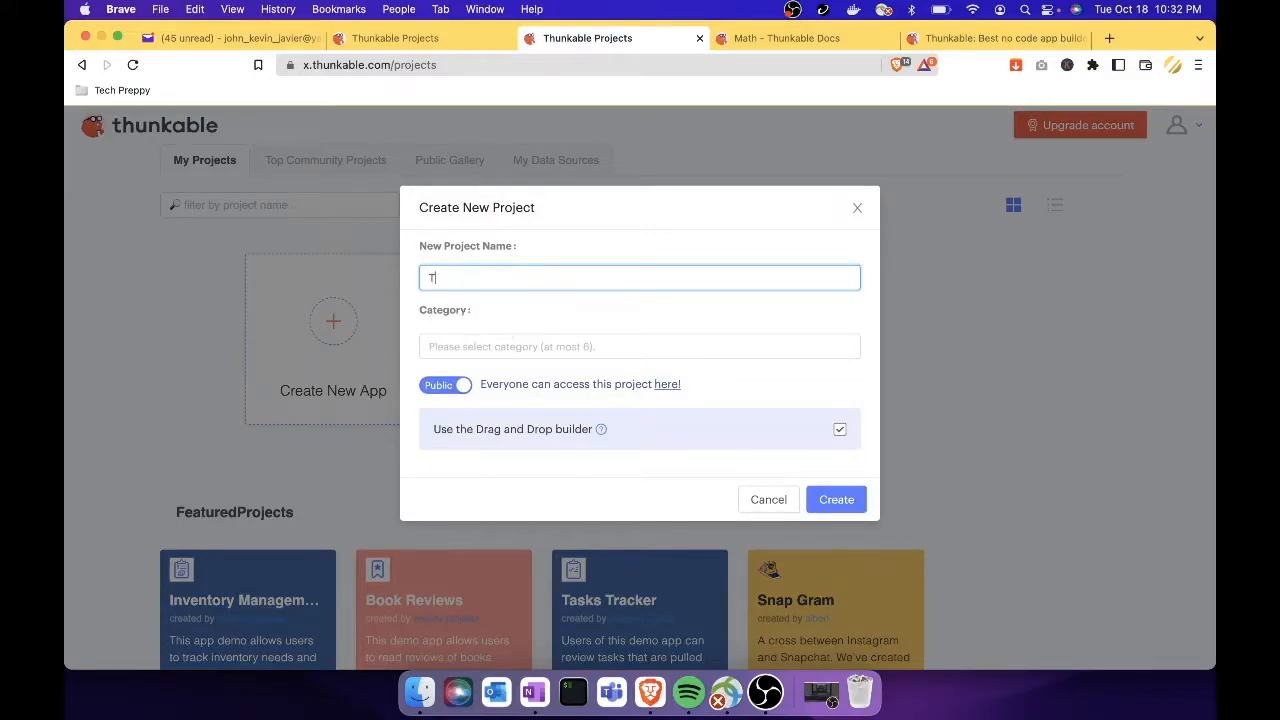
text(hunkable tutorial project)
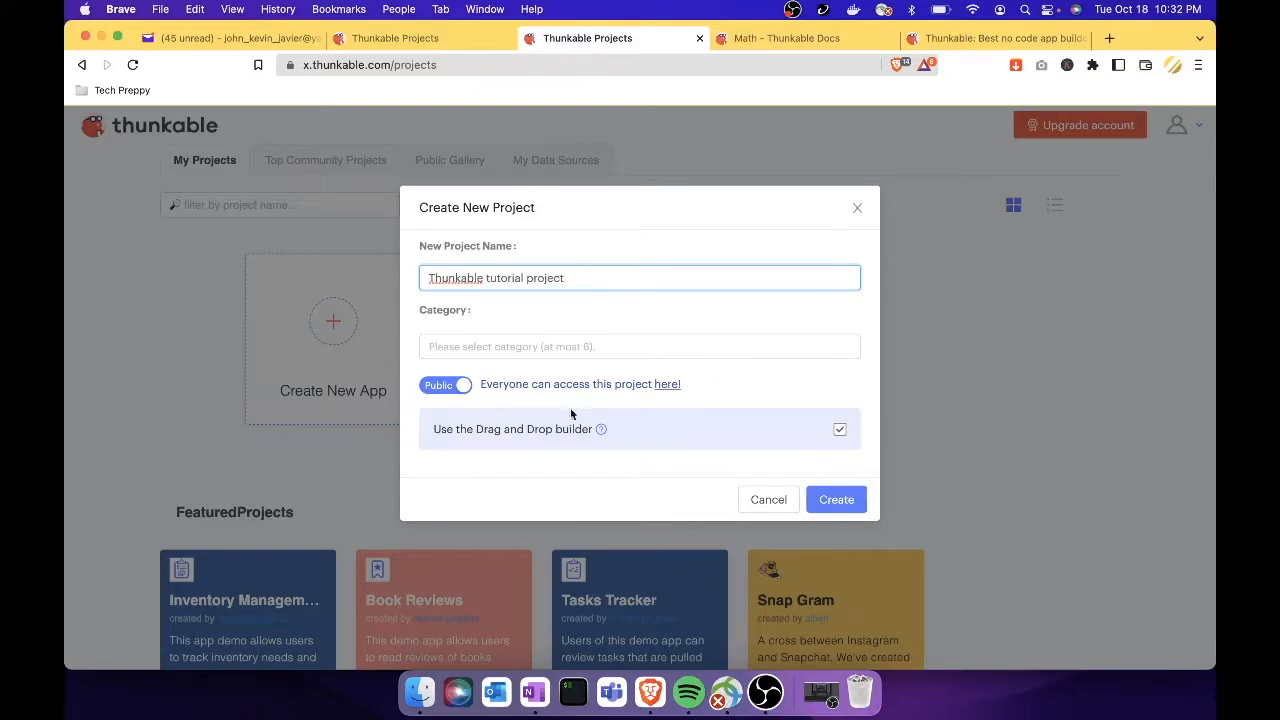
click(836, 500)
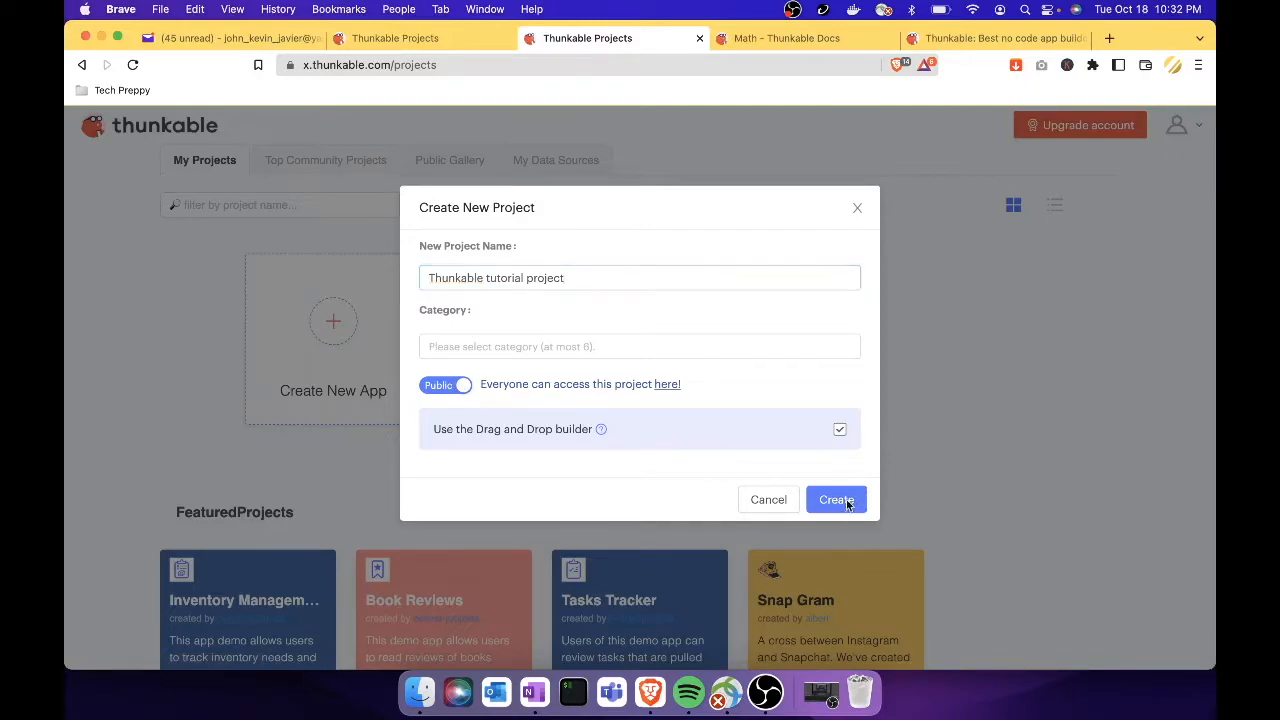
Step: Assign the Education category to the new project and create it
click(559, 347)
text(edu)
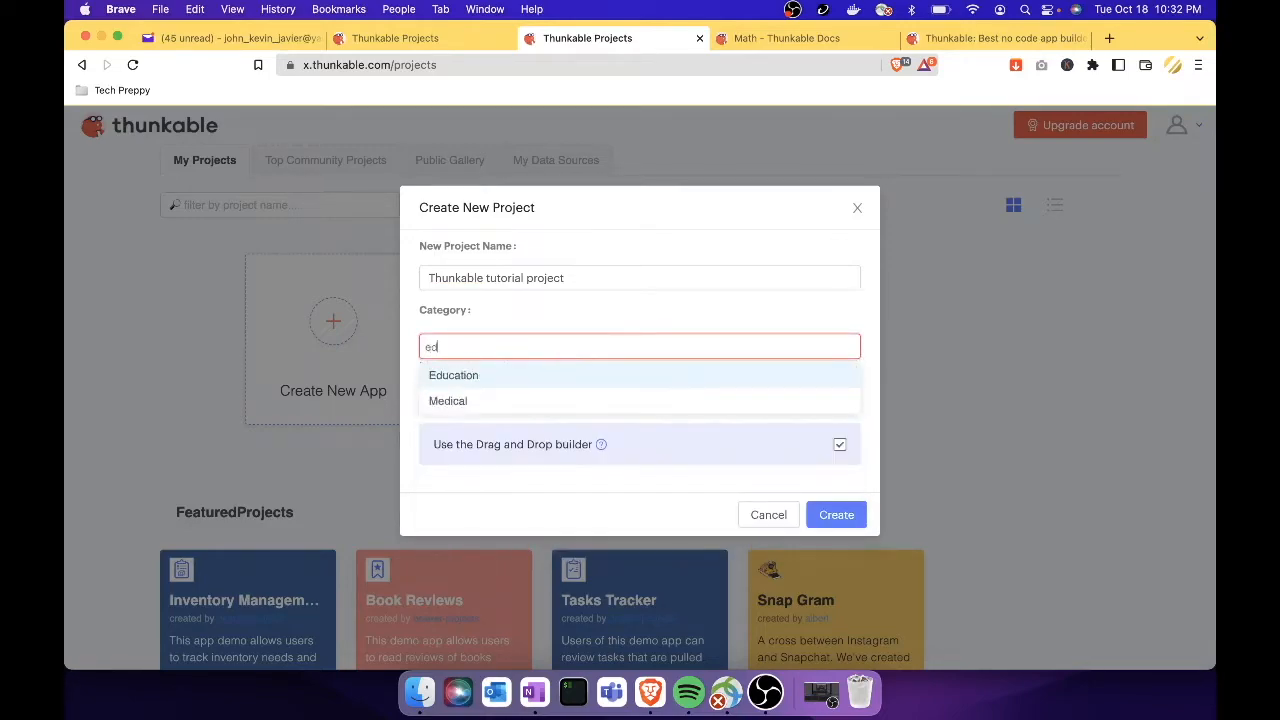
click(577, 372)
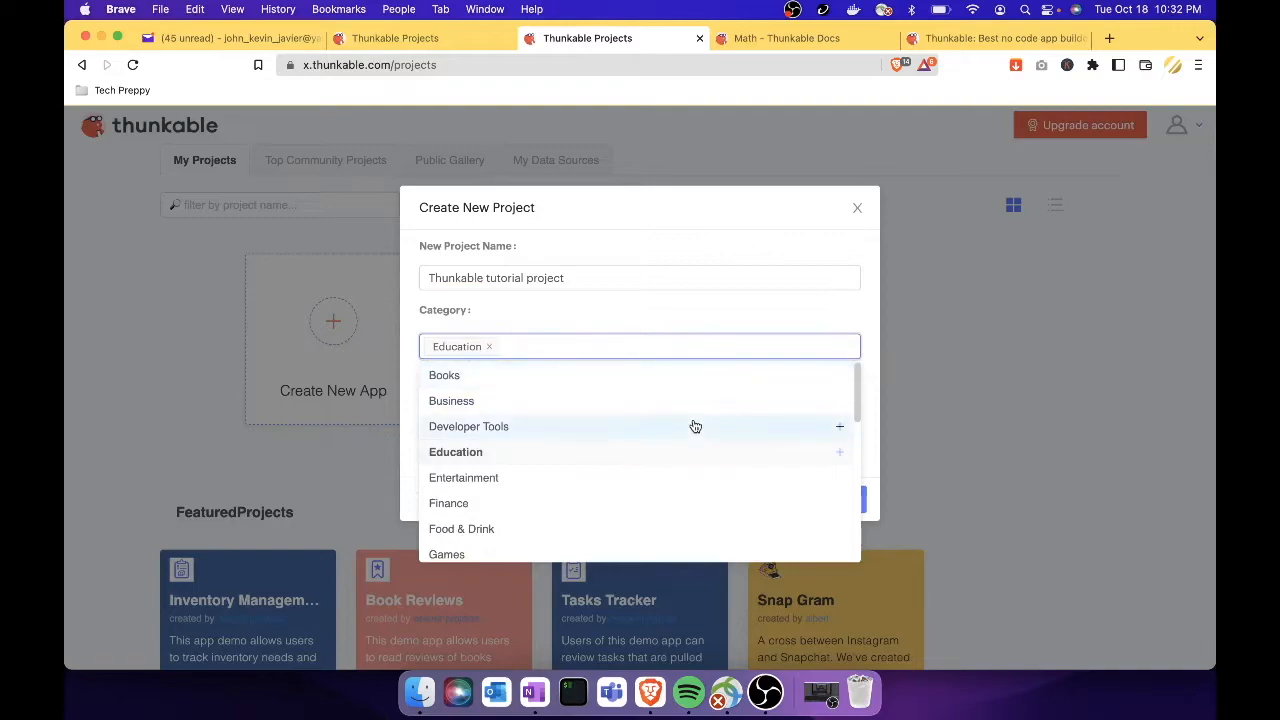
click(871, 390)
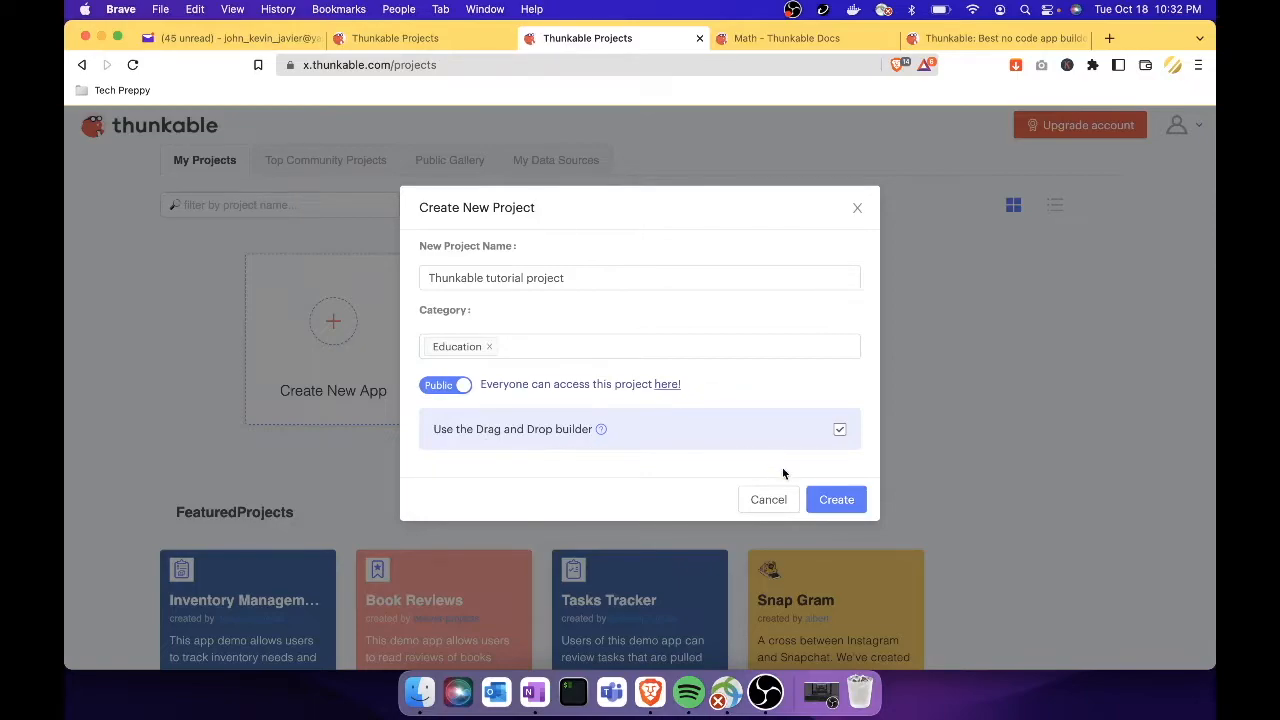
click(836, 500)
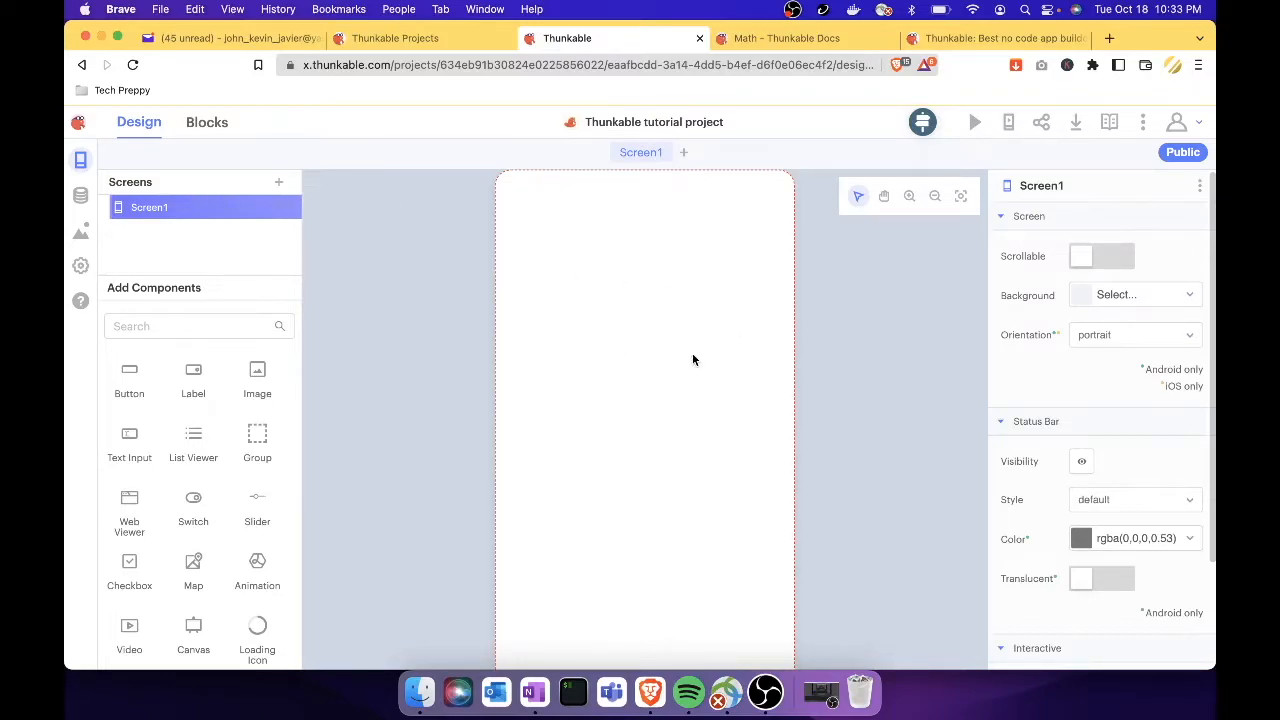
Step: Look through the blank Screen1 and the full list of components that can be added to it
scroll(693, 358, down, 2)
scroll(693, 358, up, 2)
scroll(693, 358, down, 1)
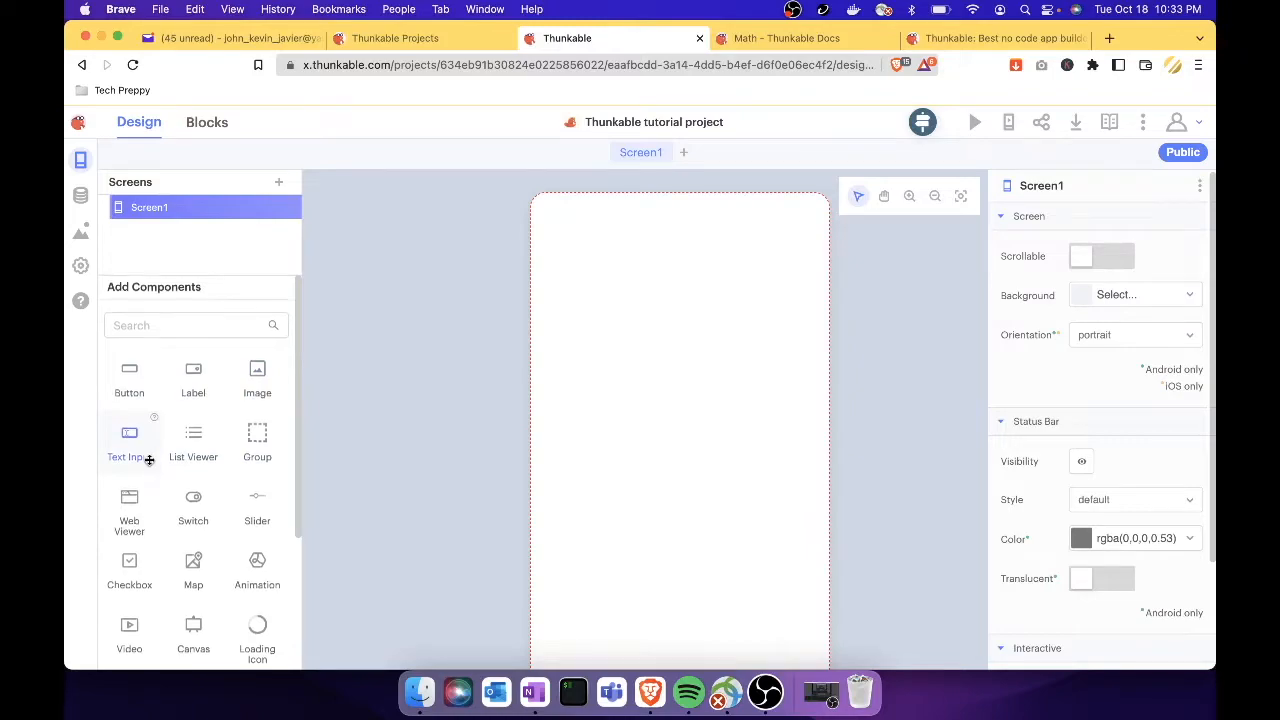
scroll(149, 459, down, 1)
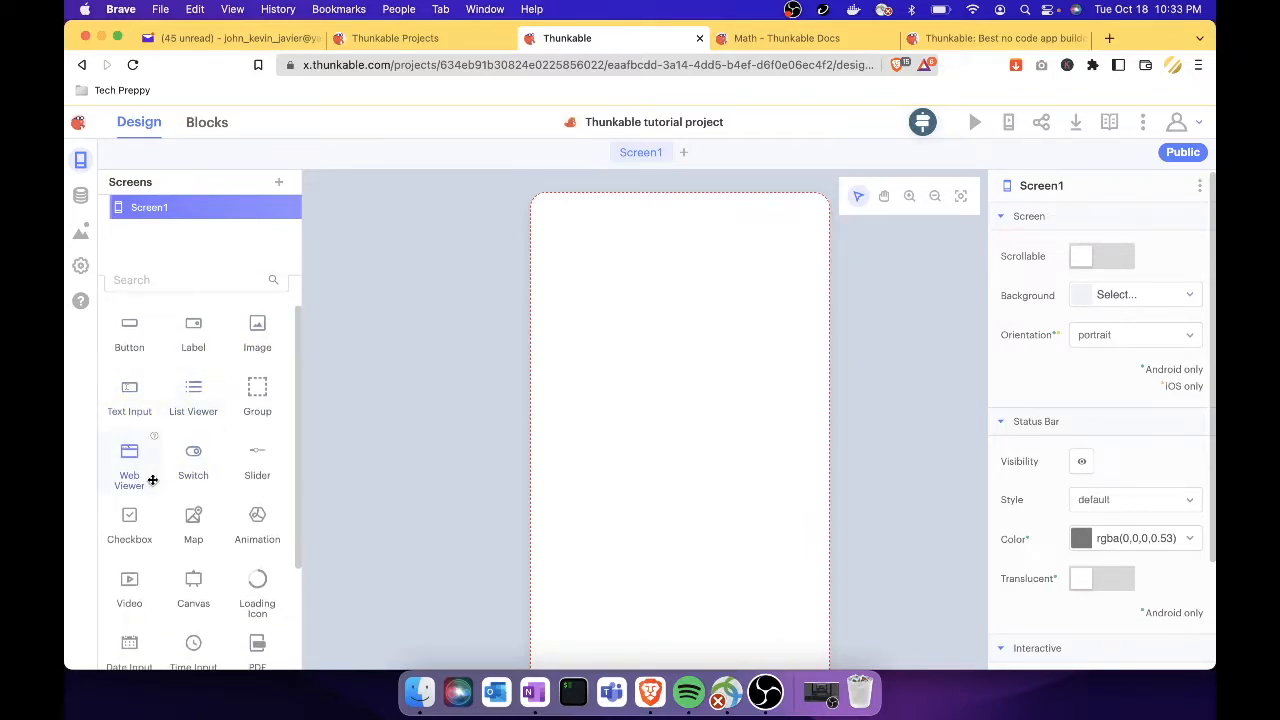
scroll(155, 473, down, 4)
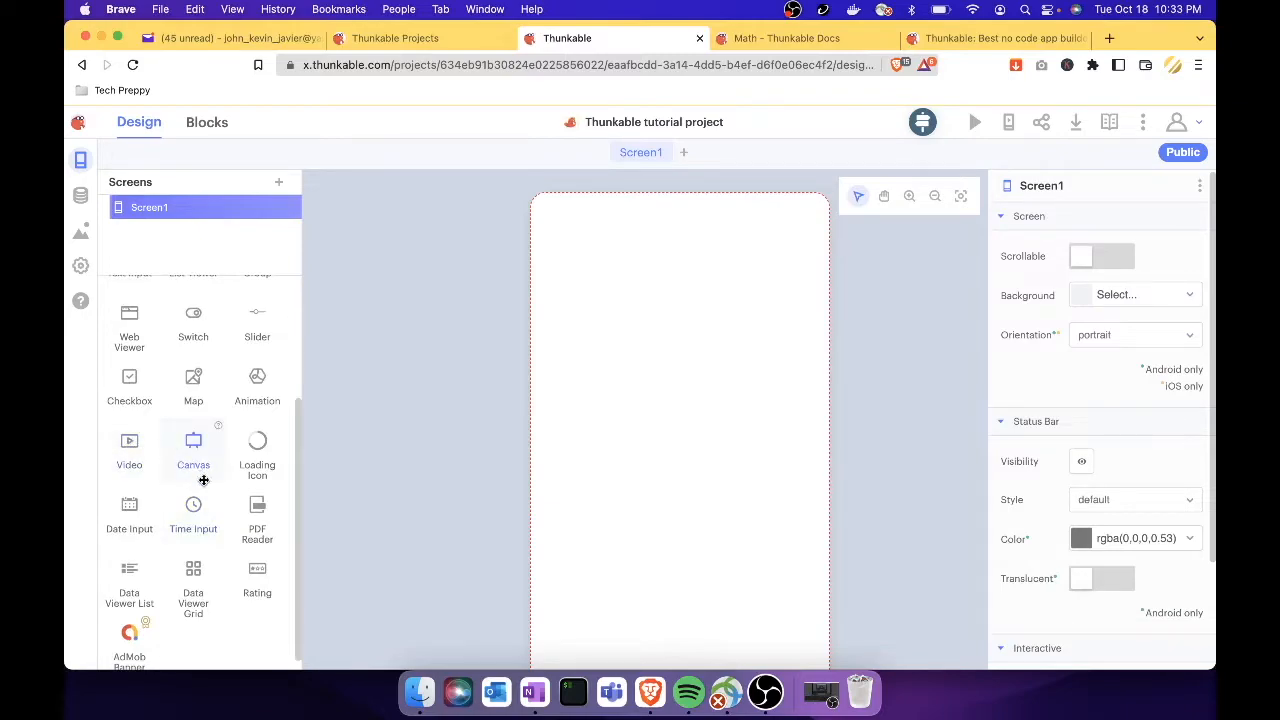
scroll(185, 575, down, 1)
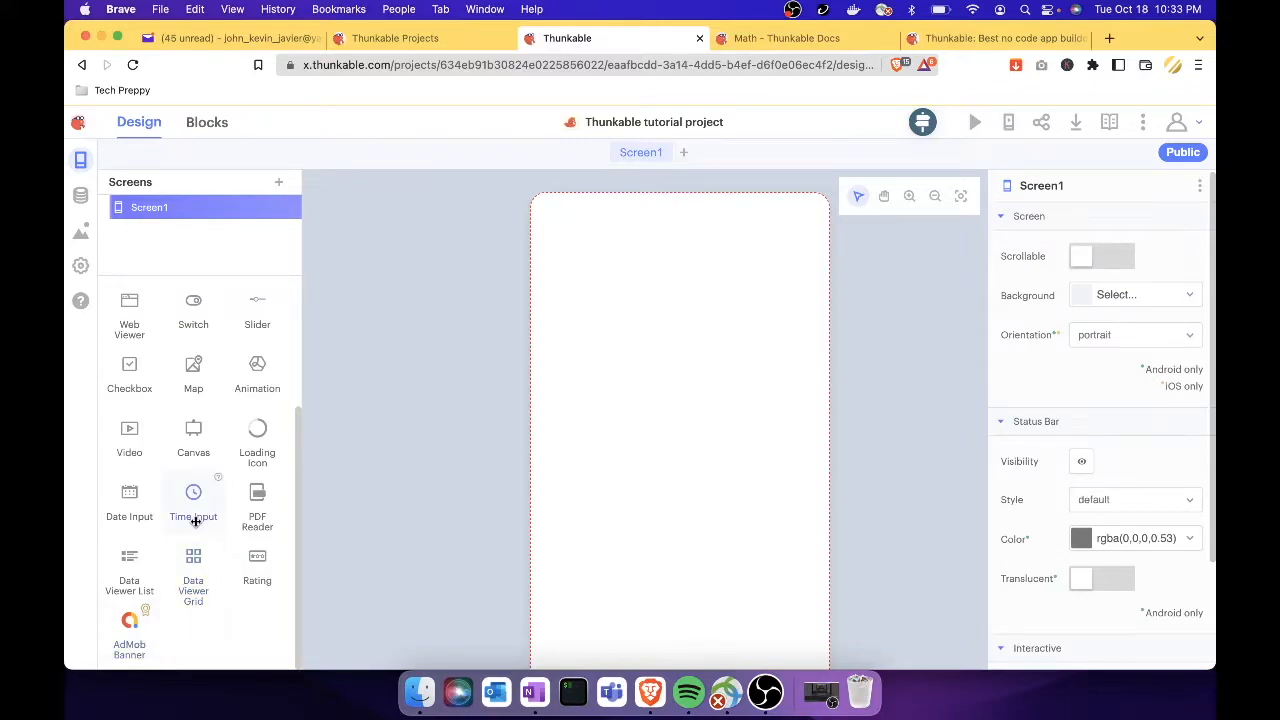
scroll(194, 520, up, 4)
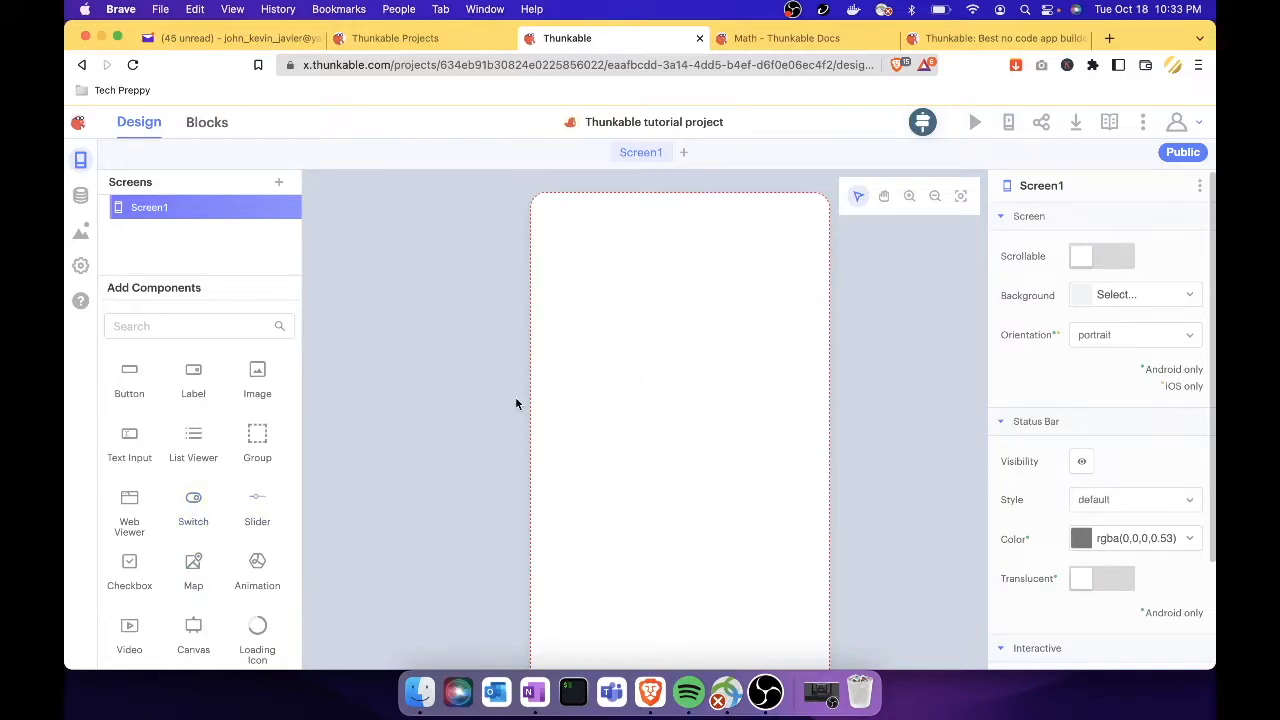
Step: Examine the source types offered for a new data source without creating one, and view the media and Figma import options
click(82, 198)
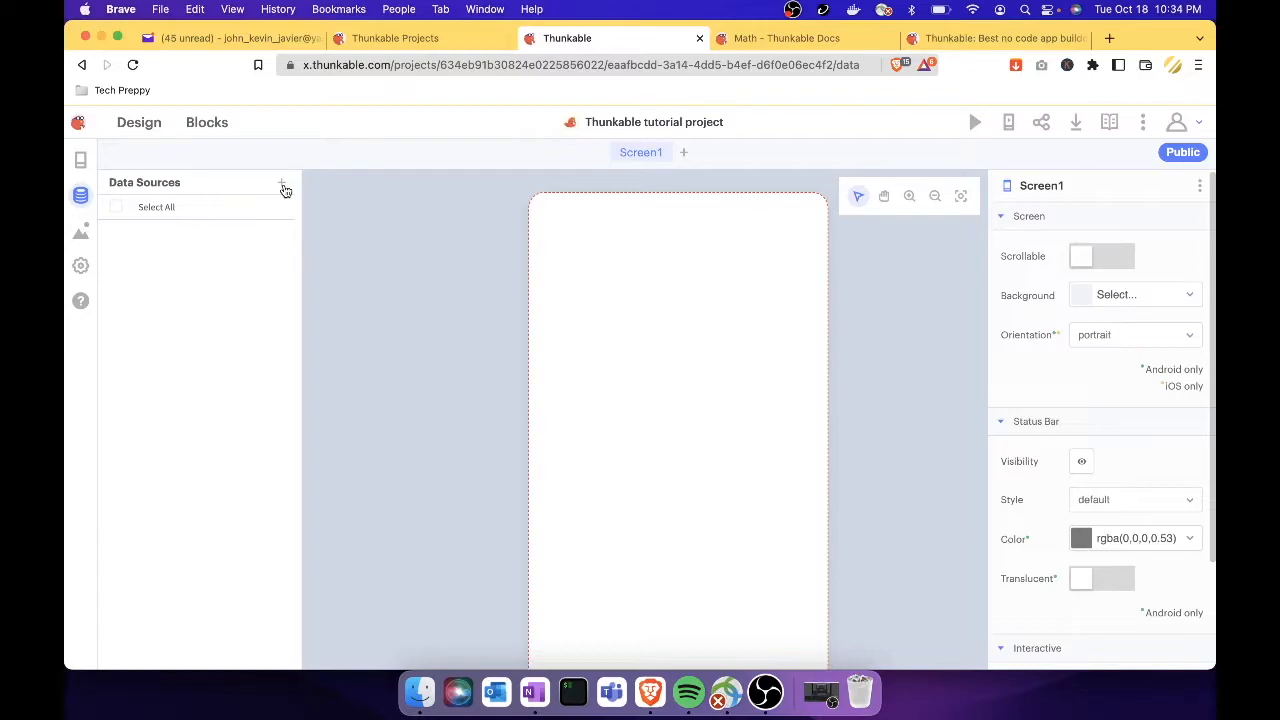
click(282, 189)
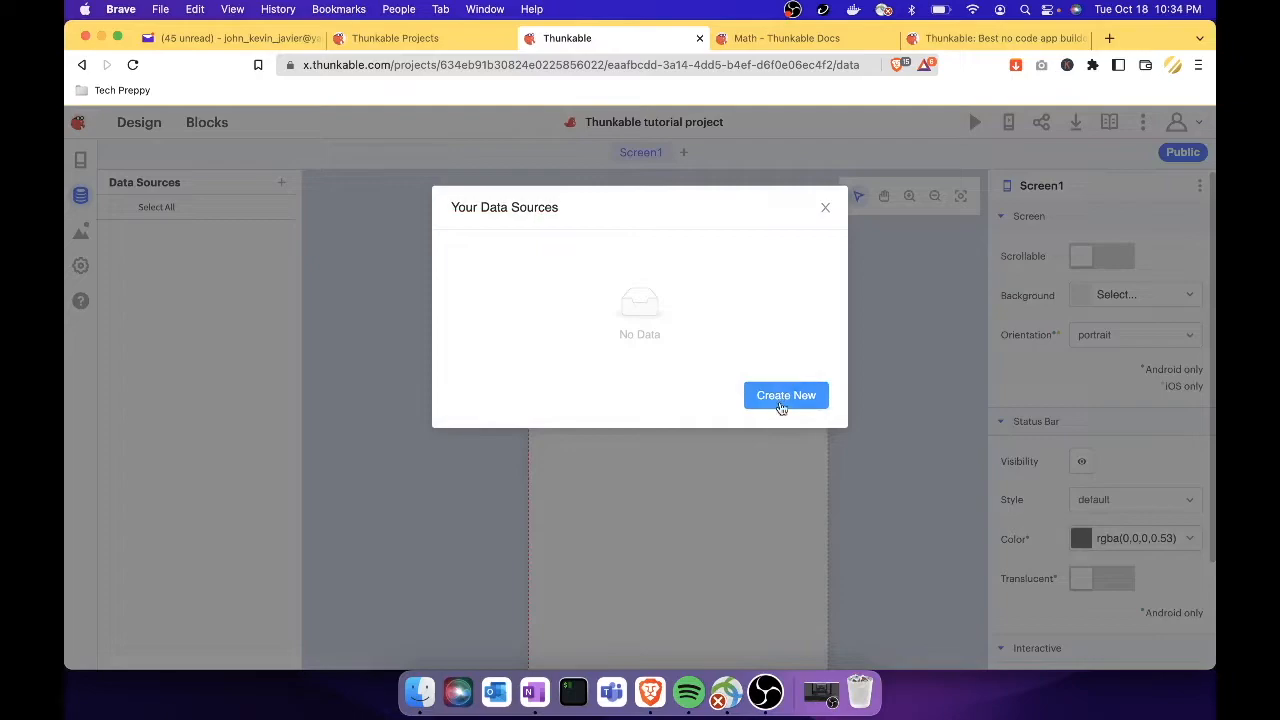
click(788, 400)
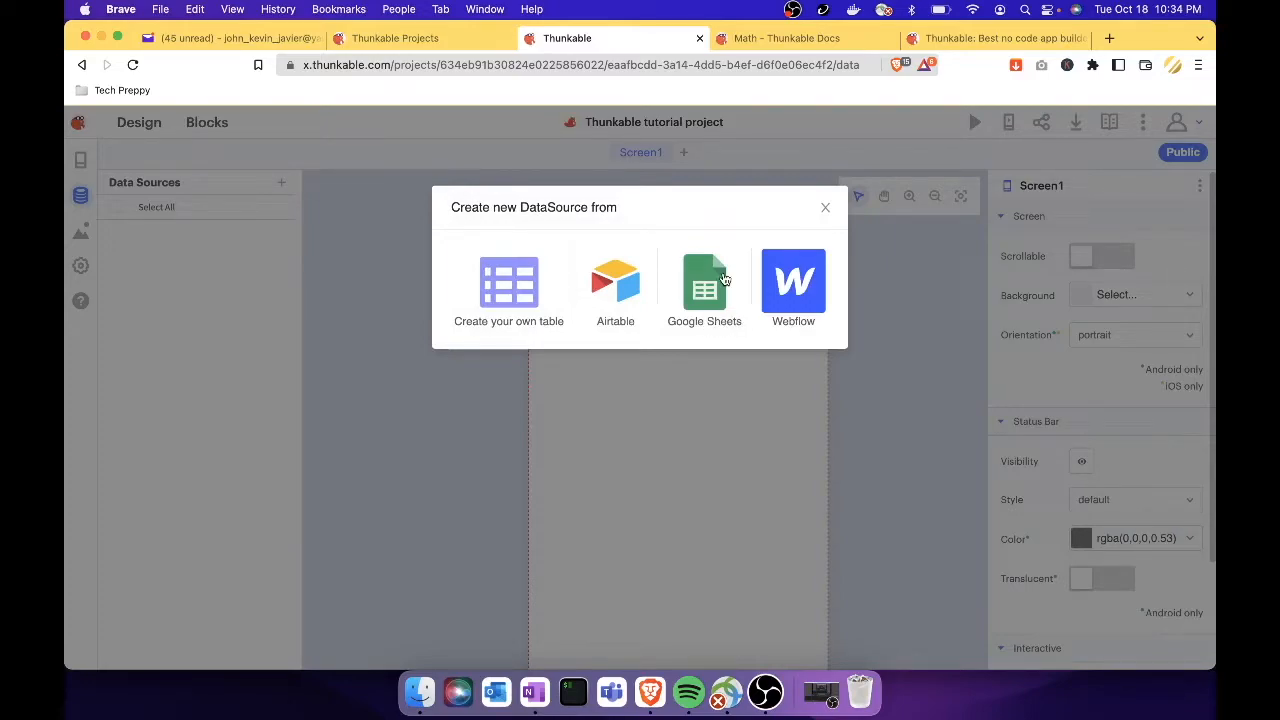
click(825, 210)
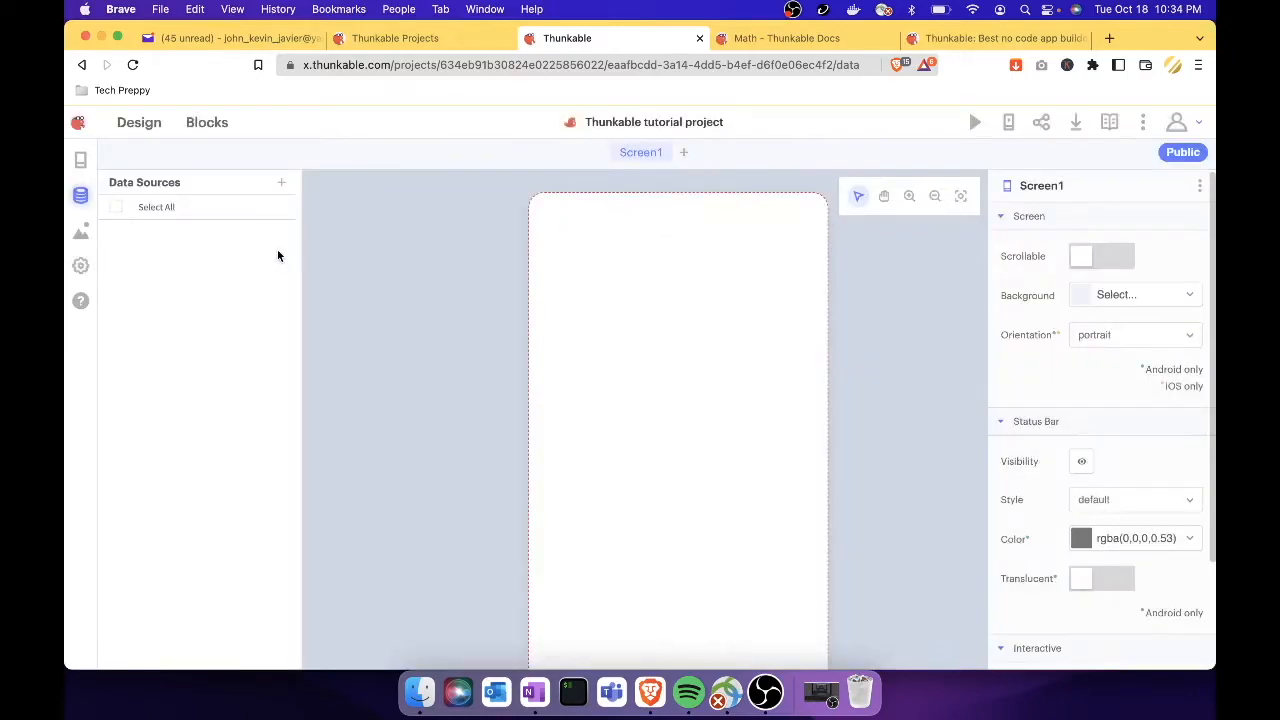
click(81, 240)
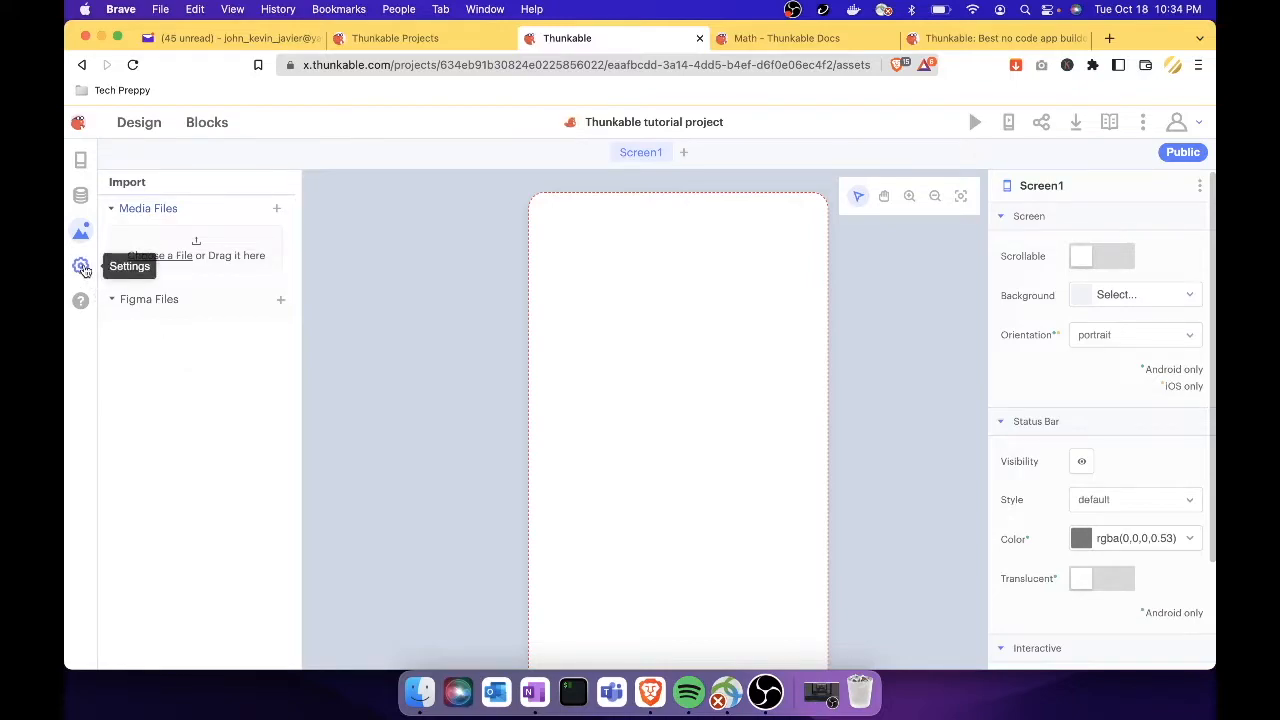
Step: Review the app settings for project description, name and icon, publishing, Android and iOS versions, and Firebase
click(82, 267)
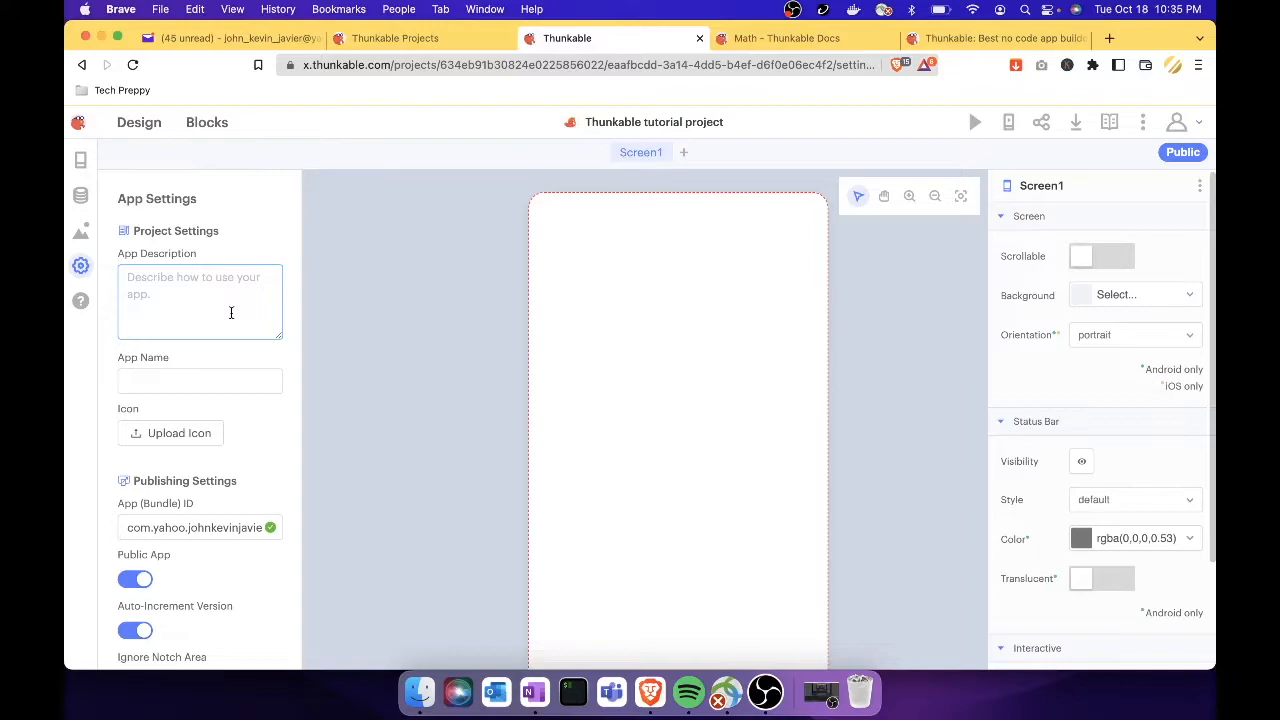
click(209, 381)
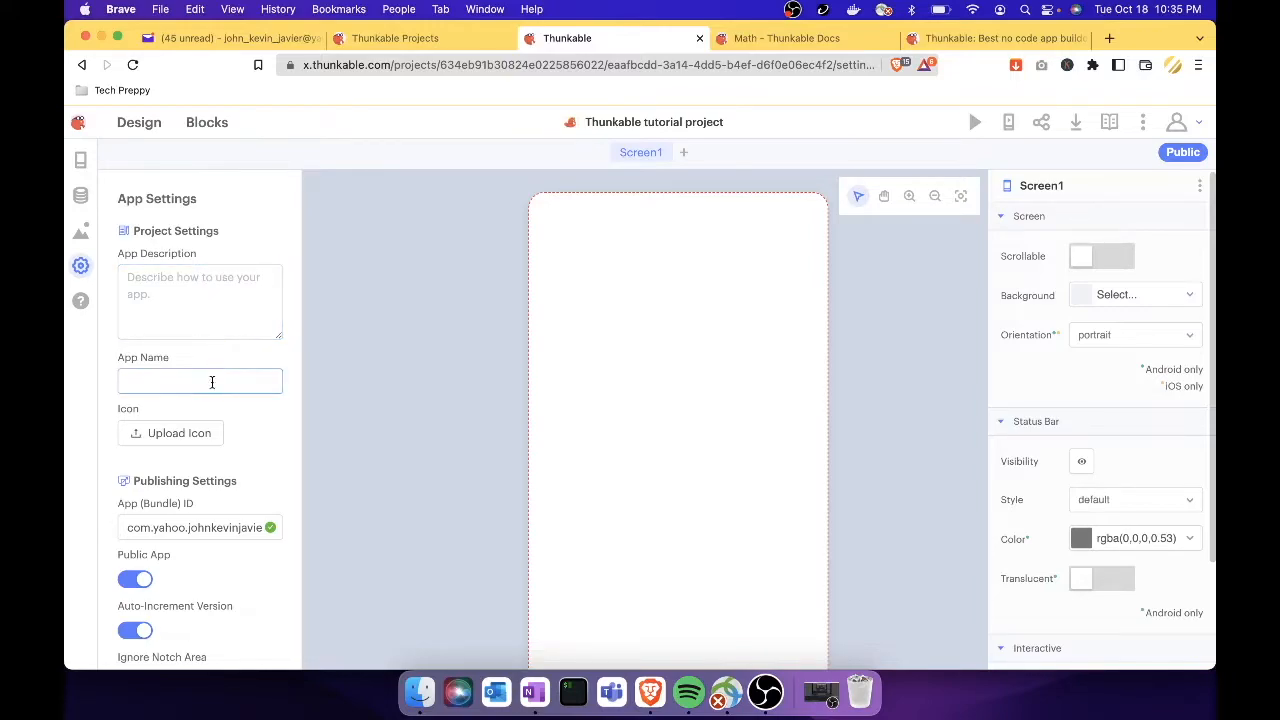
scroll(210, 384, down, 3)
scroll(212, 388, down, 4)
click(186, 515)
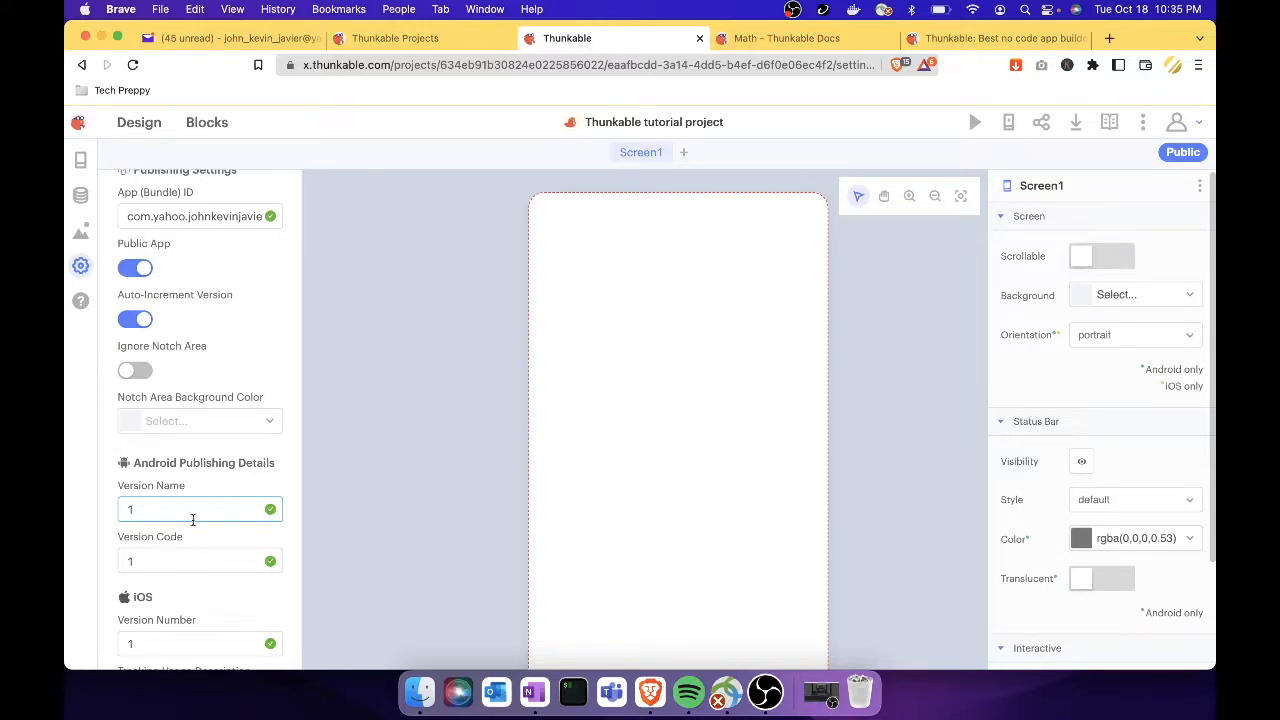
scroll(193, 519, down, 3)
click(193, 519)
scroll(193, 519, down, 3)
click(193, 519)
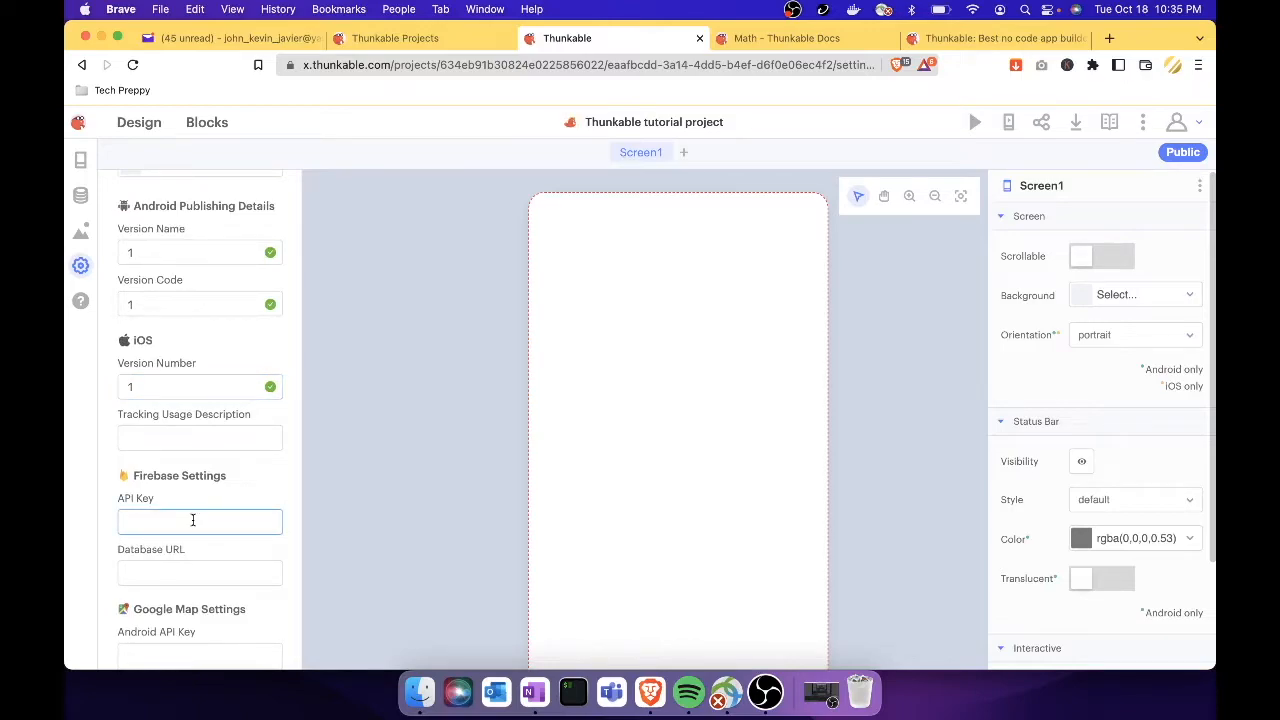
Step: Review the Google Map, AdMob, keystore, translator, image recognizer and Cloudinary settings, and return to the Screen1 design view
scroll(193, 519, down, 3)
click(192, 518)
scroll(192, 518, down, 1)
scroll(192, 520, down, 1)
click(204, 485)
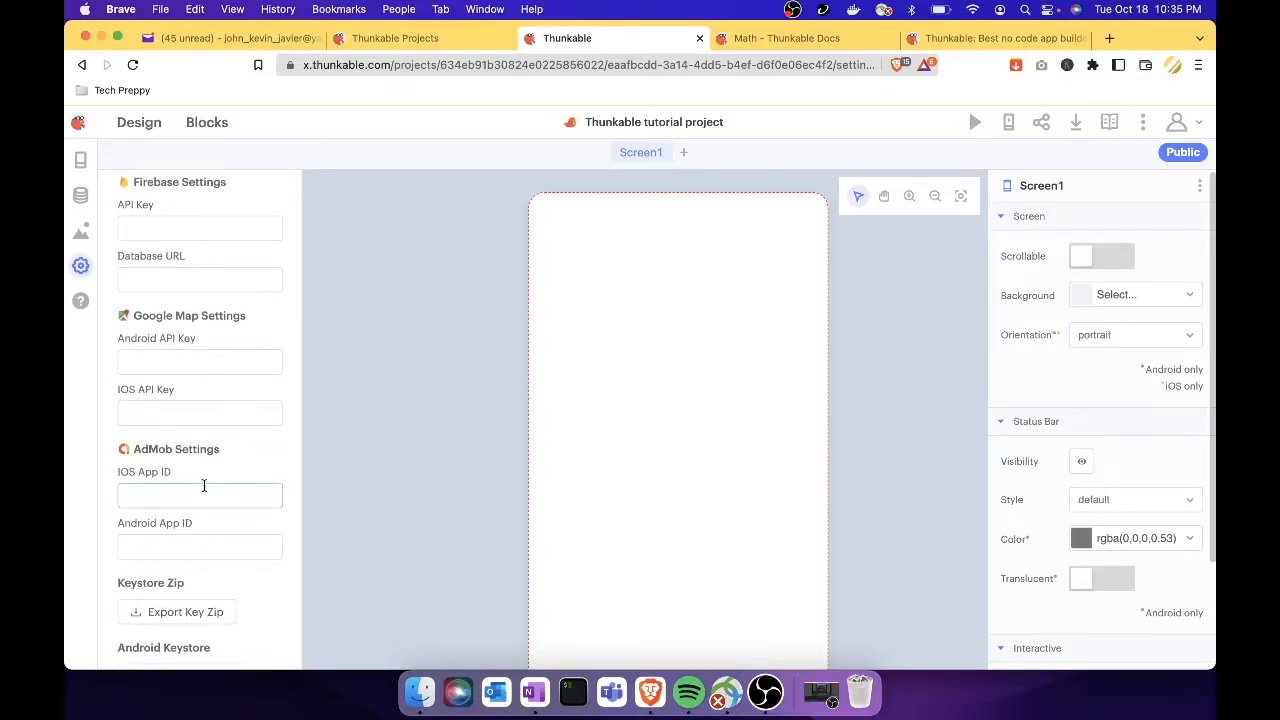
scroll(204, 487, down, 3)
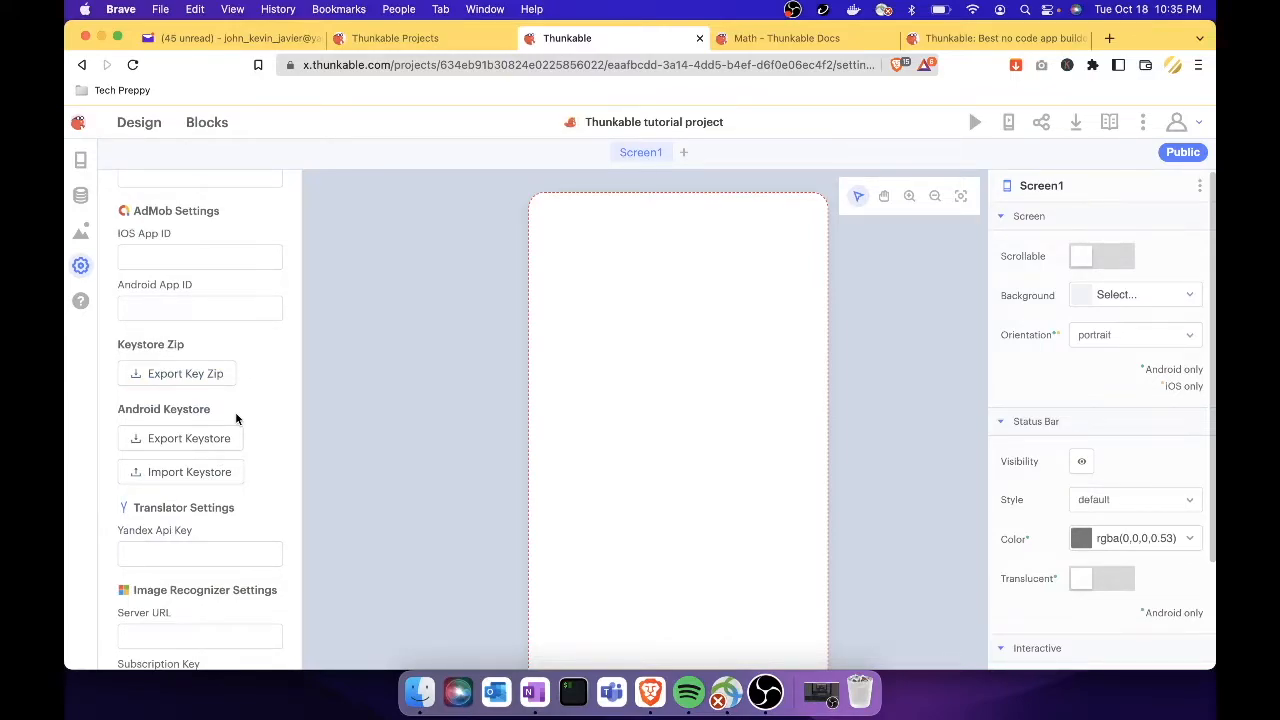
scroll(237, 418, down, 5)
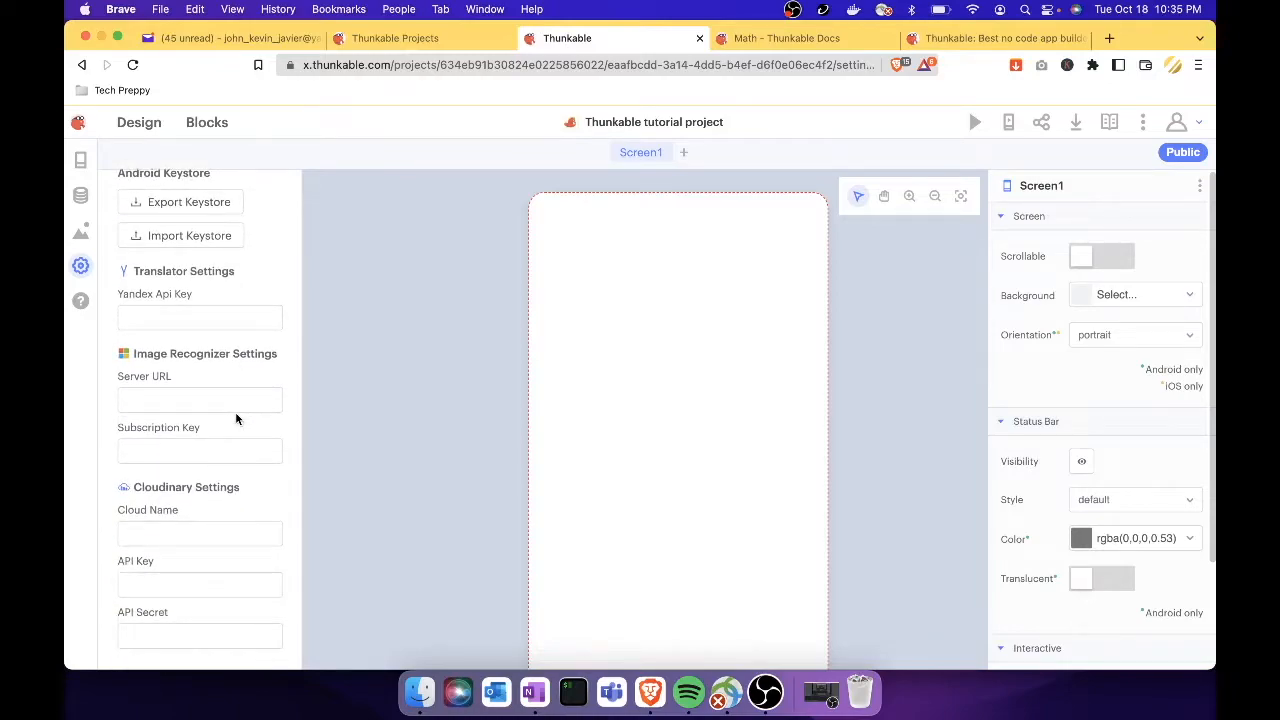
click(234, 400)
click(80, 160)
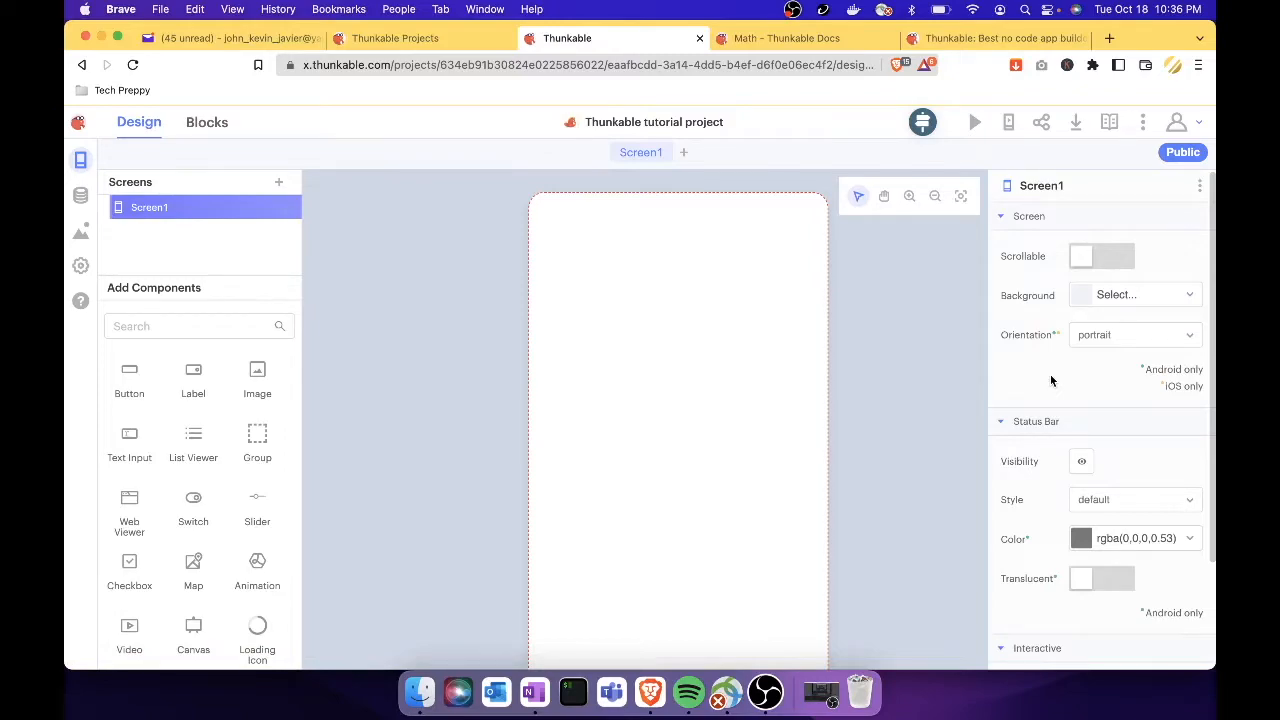
Step: Examine Screen1's background, orientation and status bar settings, and turn Scrollable on and back off
click(1188, 298)
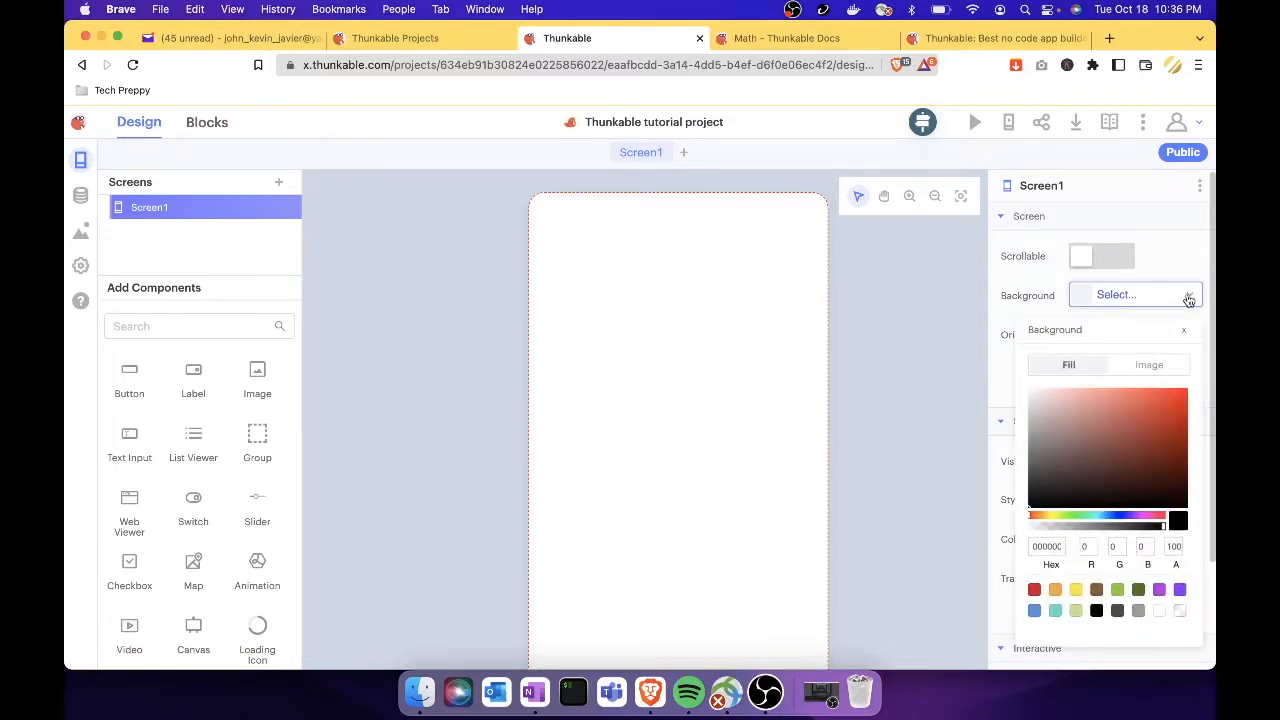
click(1089, 300)
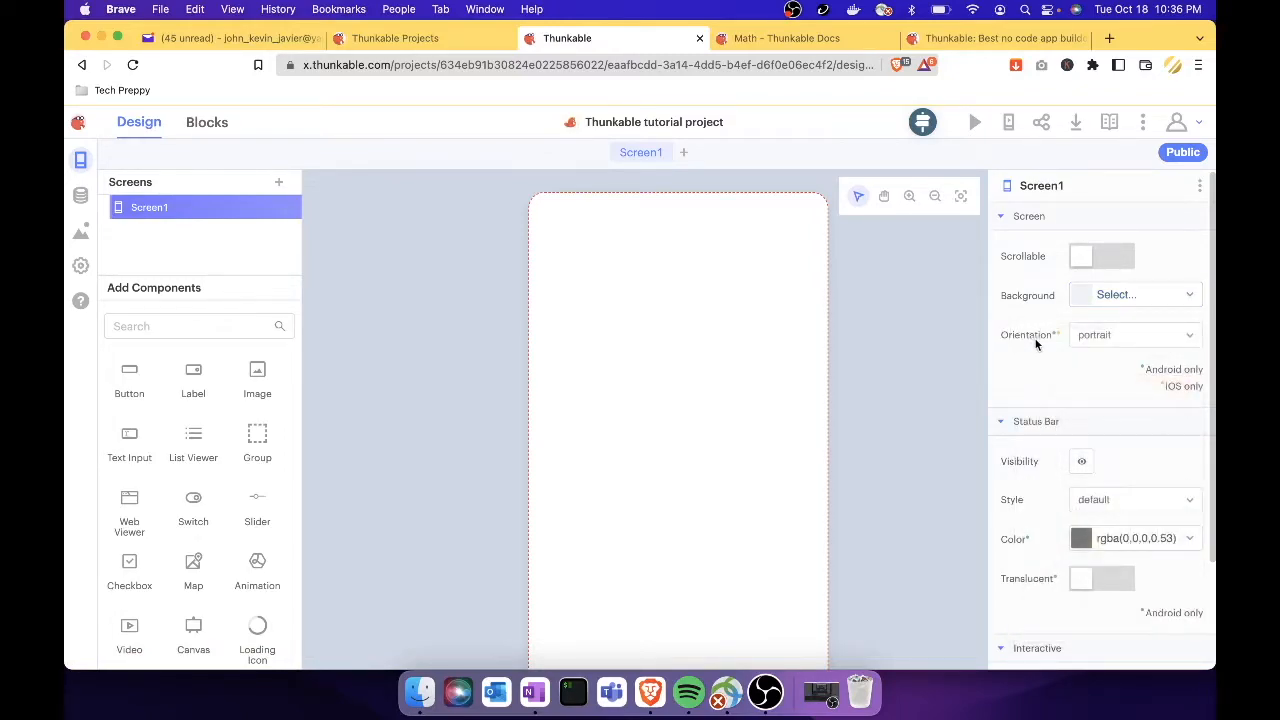
click(1110, 260)
scroll(722, 418, down, 3)
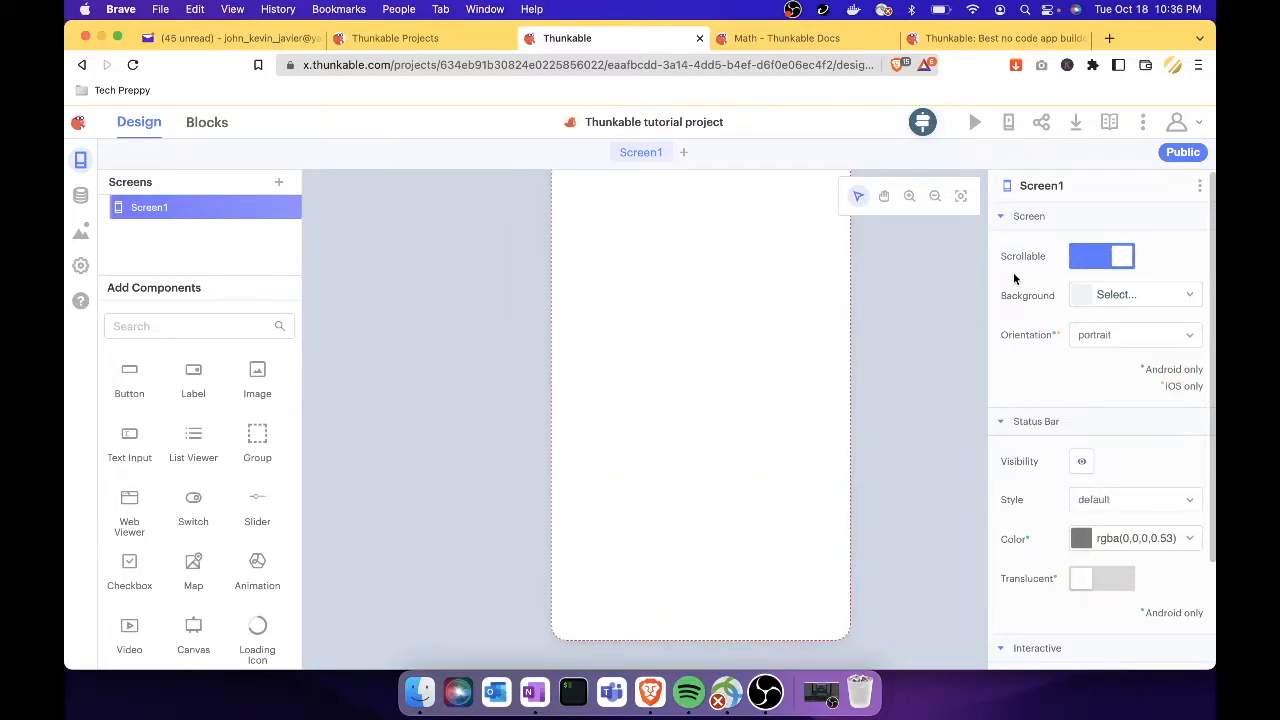
click(1096, 256)
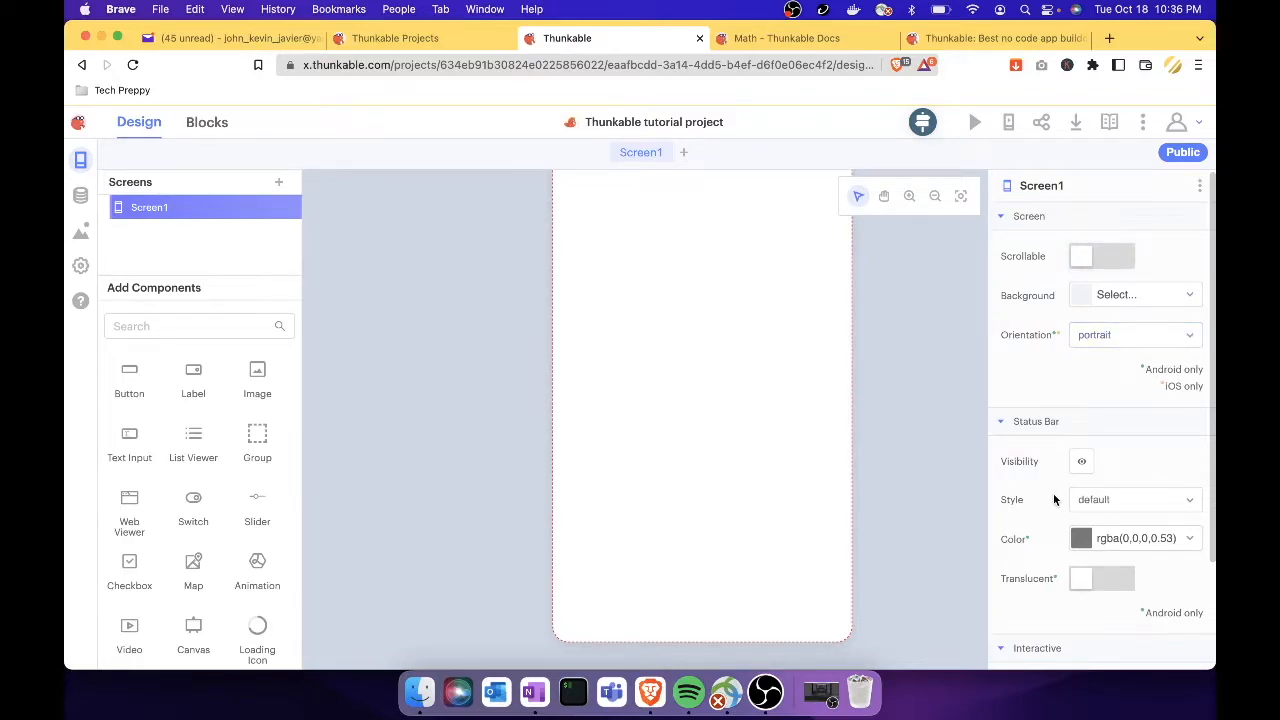
scroll(1053, 493, down, 2)
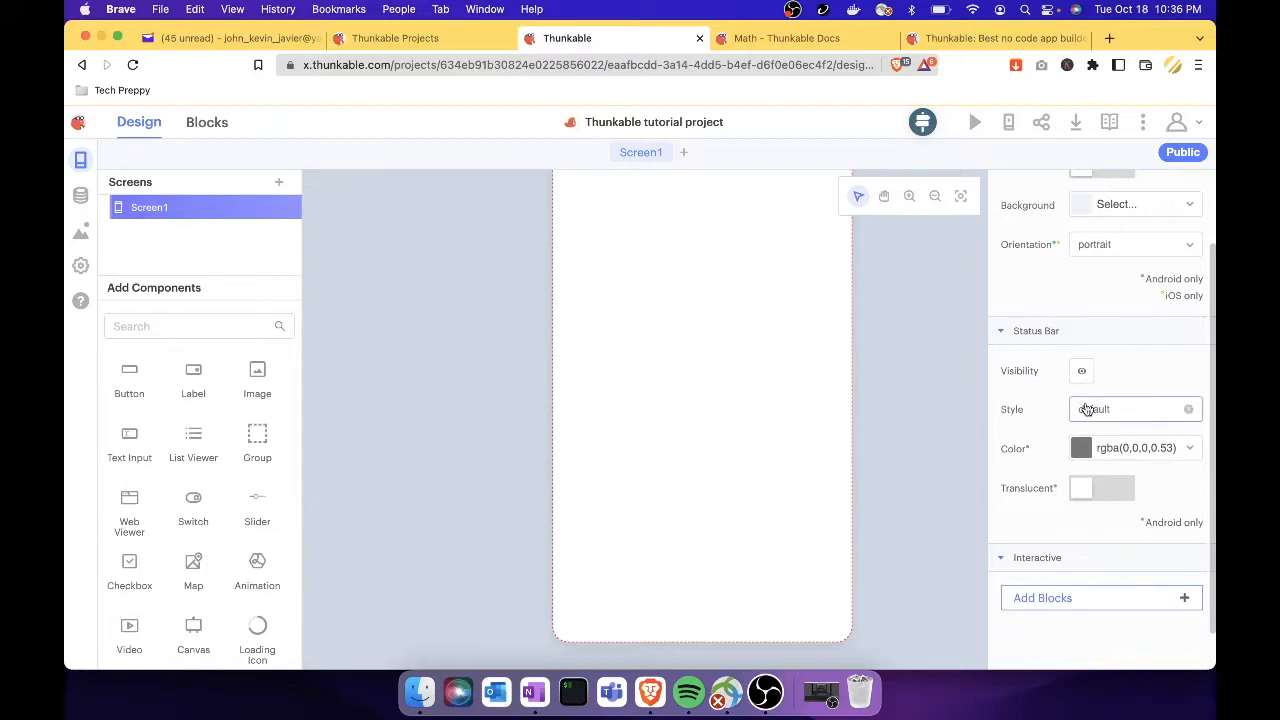
scroll(1090, 461, up, 2)
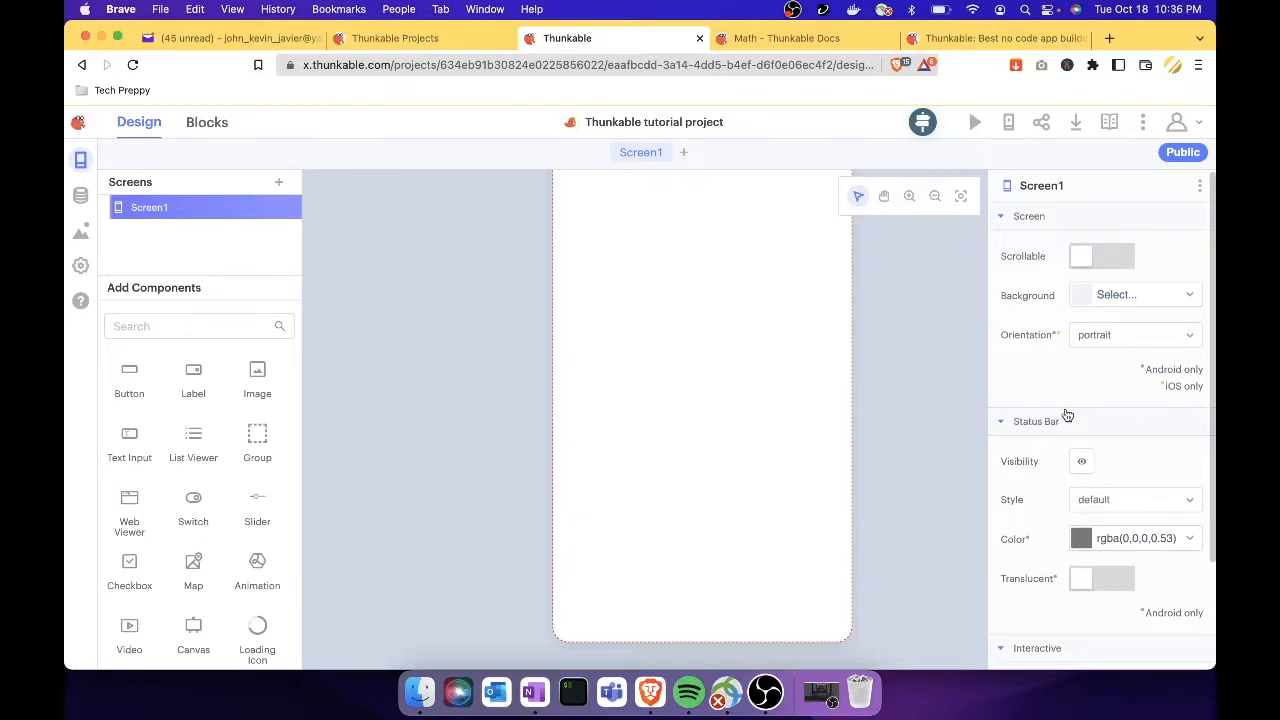
scroll(886, 389, up, 2)
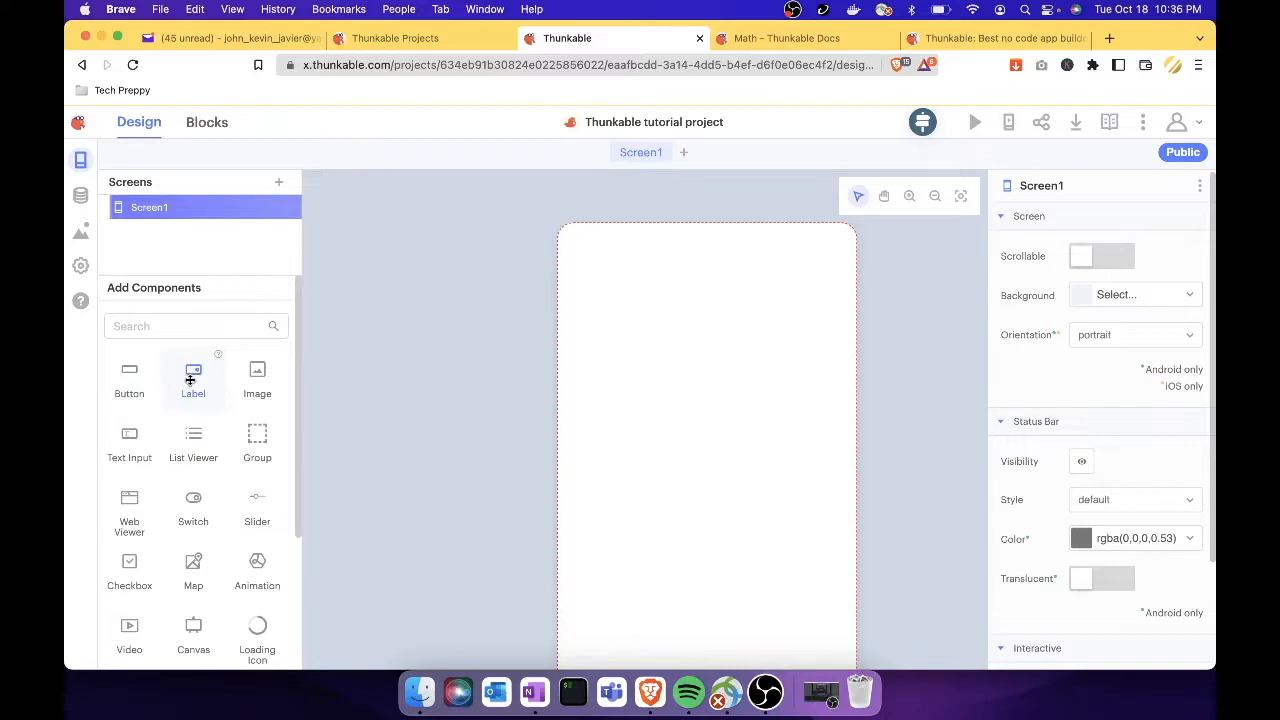
Step: Add a label near the top of Screen1, at about X 61, Y 73, and rename it LblTest
drag(190, 380, 580, 278)
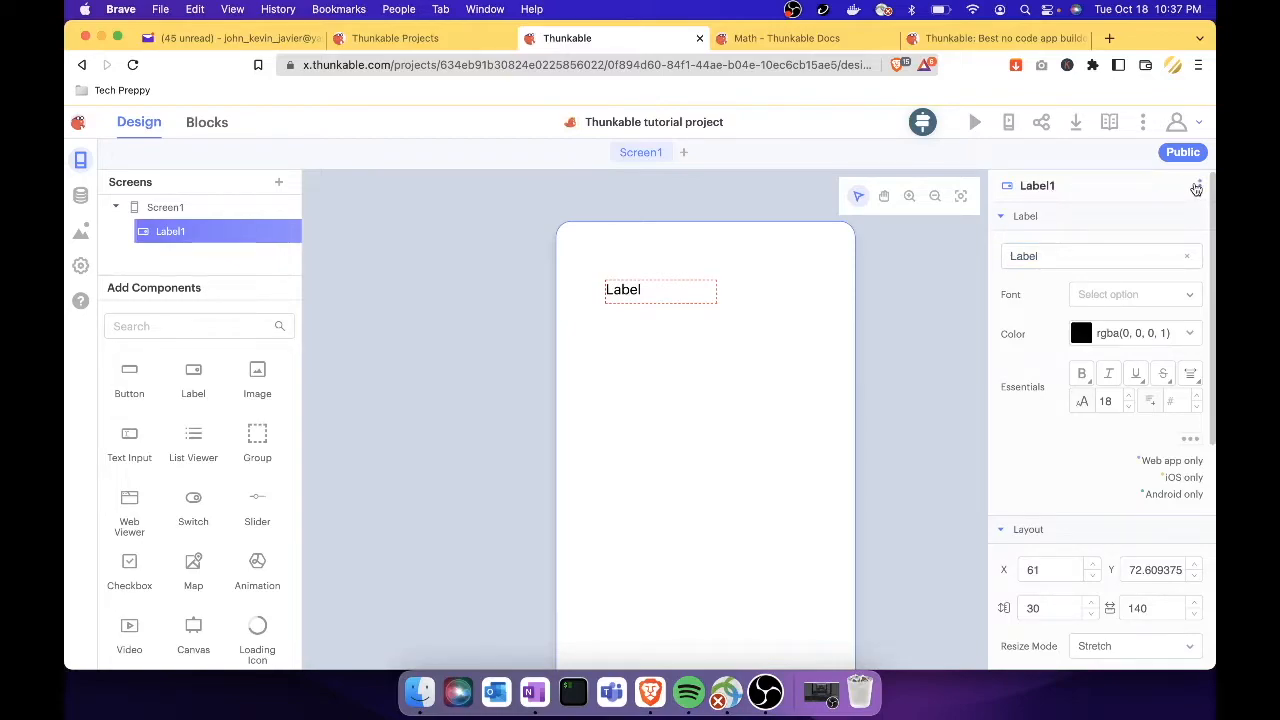
click(1199, 188)
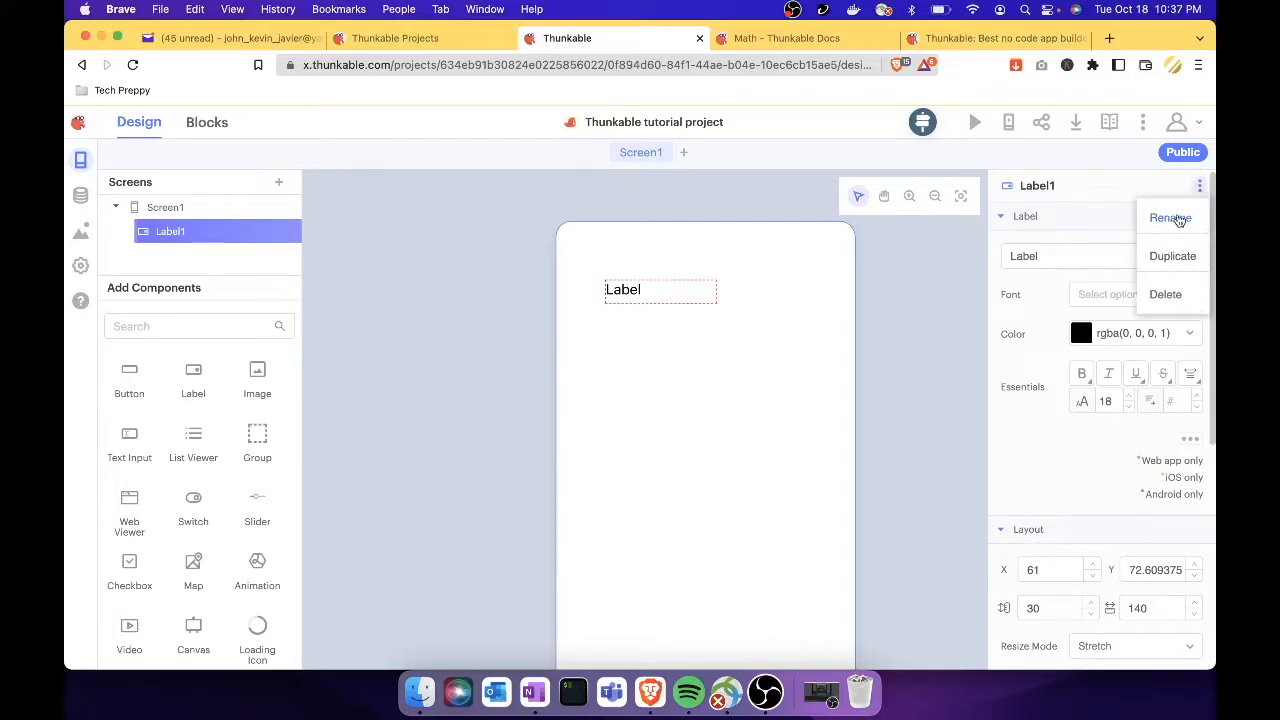
click(1174, 217)
drag(1083, 195, 972, 196)
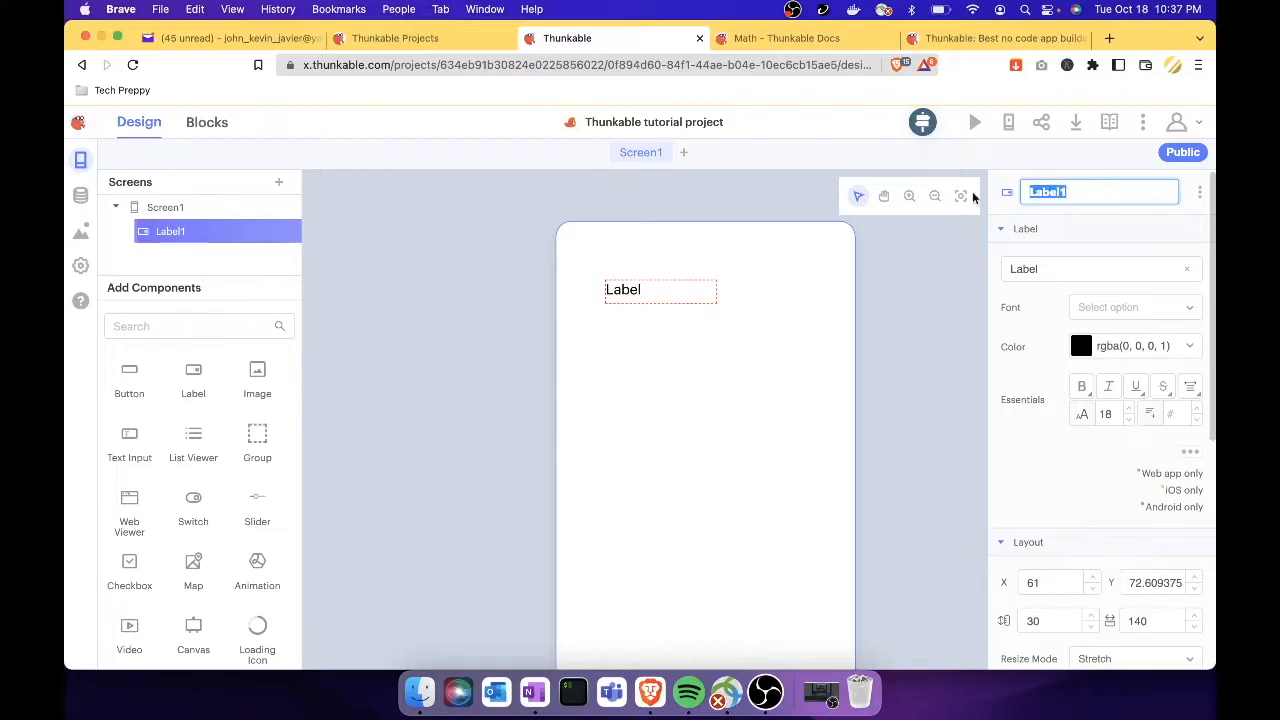
text(La)
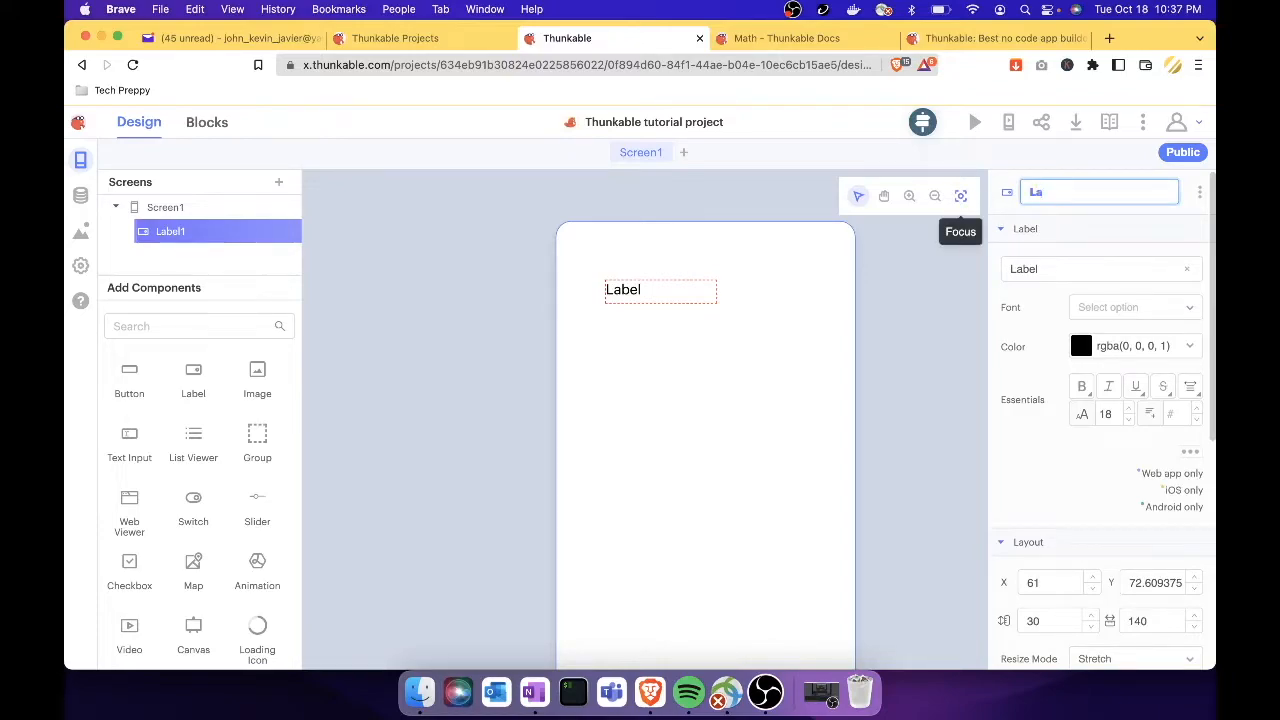
text(lTst)
key(Return)
Step: Set the label's text to "This is a thunkable lable" and widen the label to about 256
click(1025, 255)
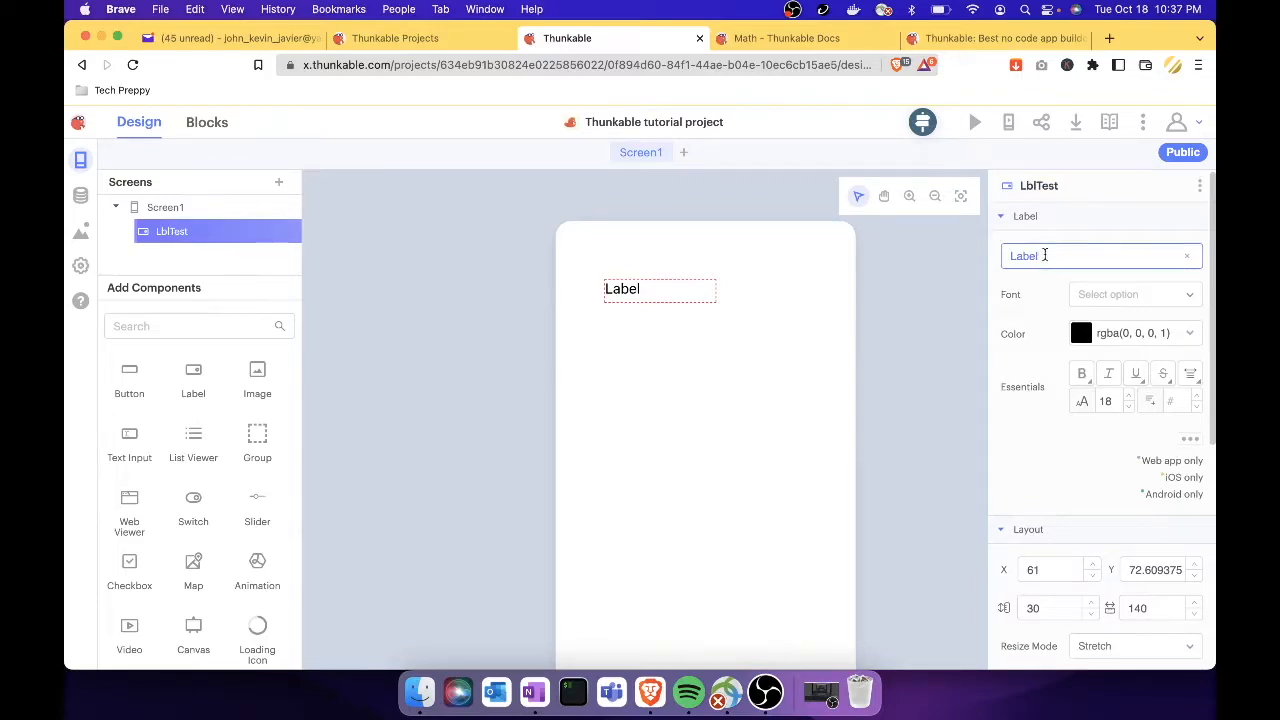
drag(1045, 255, 960, 257)
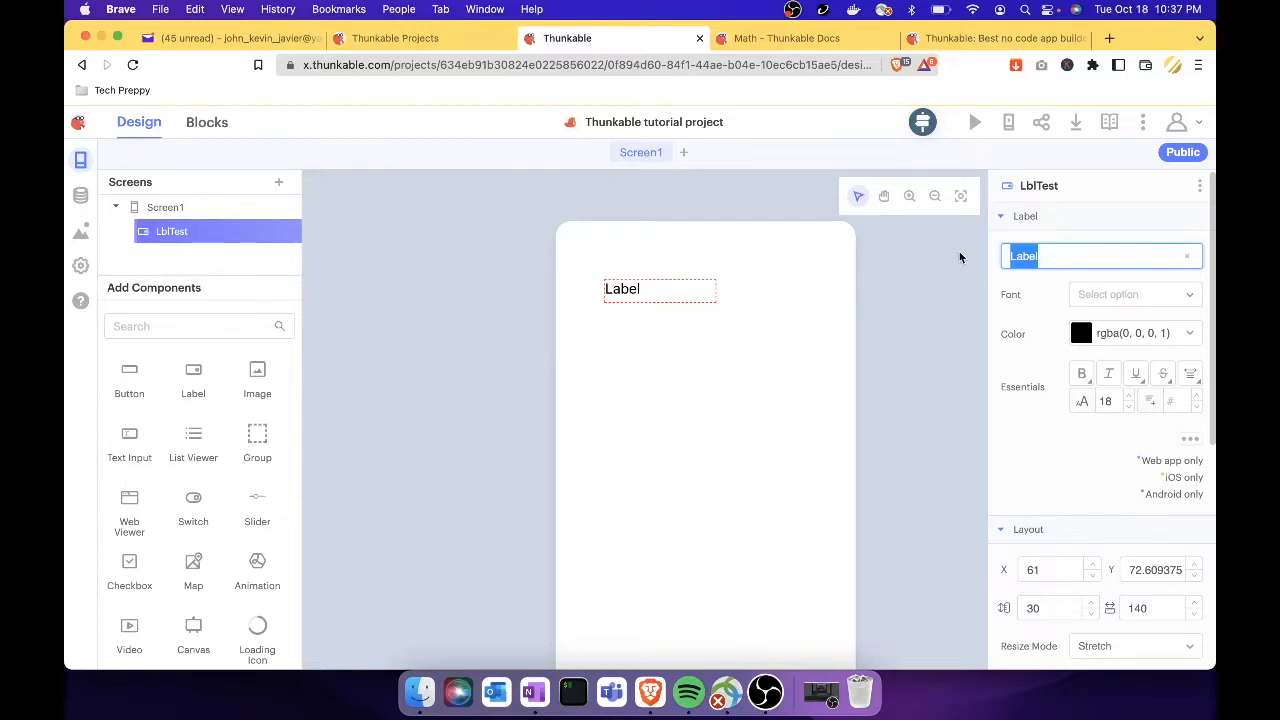
text(This is a thunkable lable)
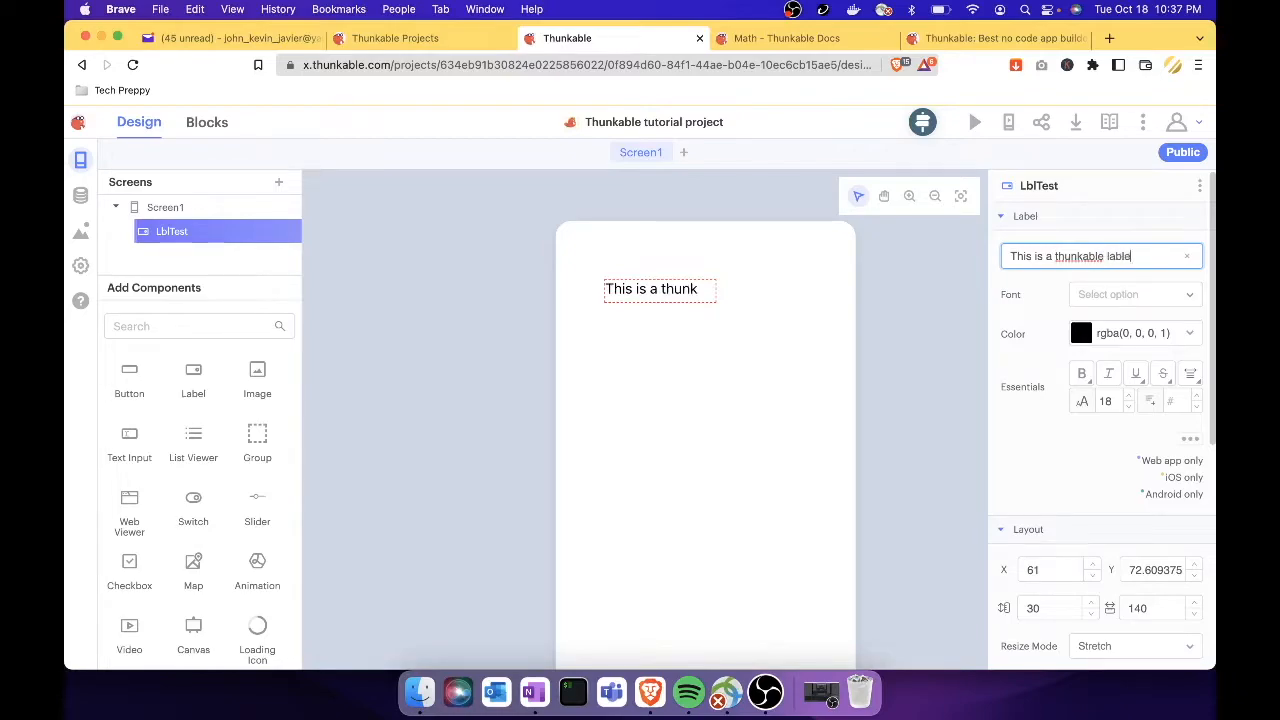
click(871, 355)
mouse_move(703, 295)
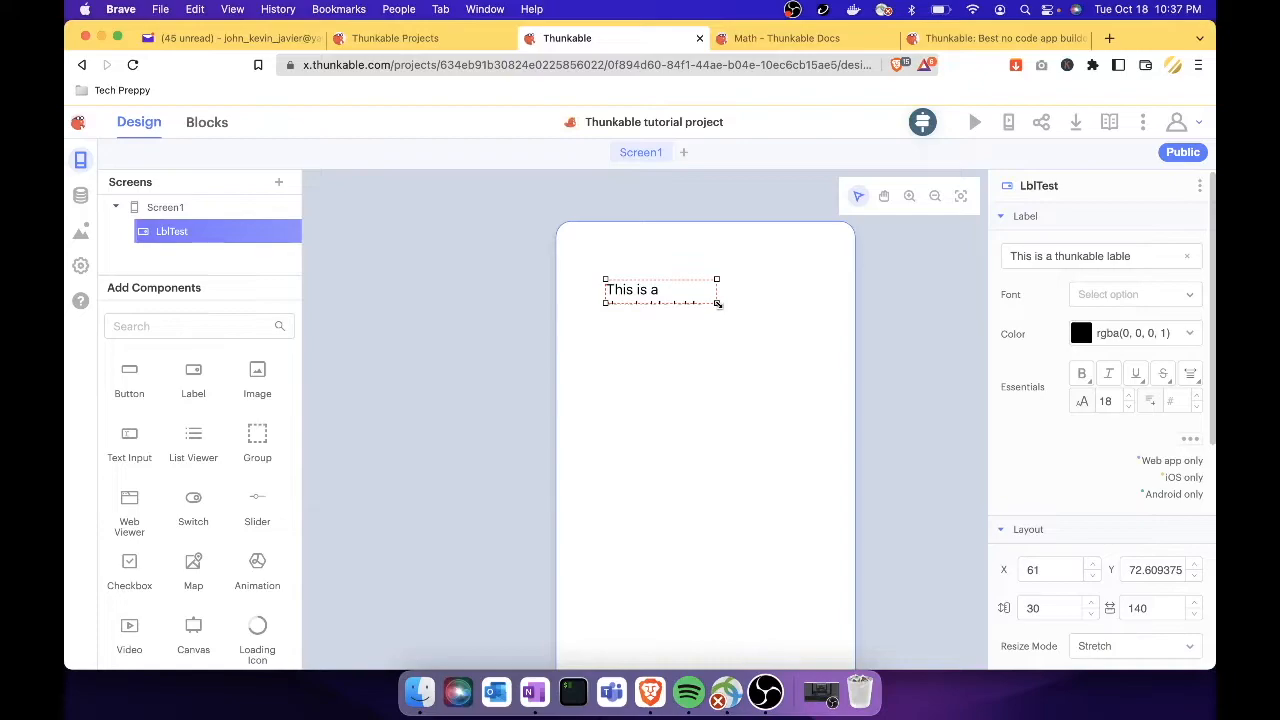
drag(717, 303, 810, 306)
click(823, 333)
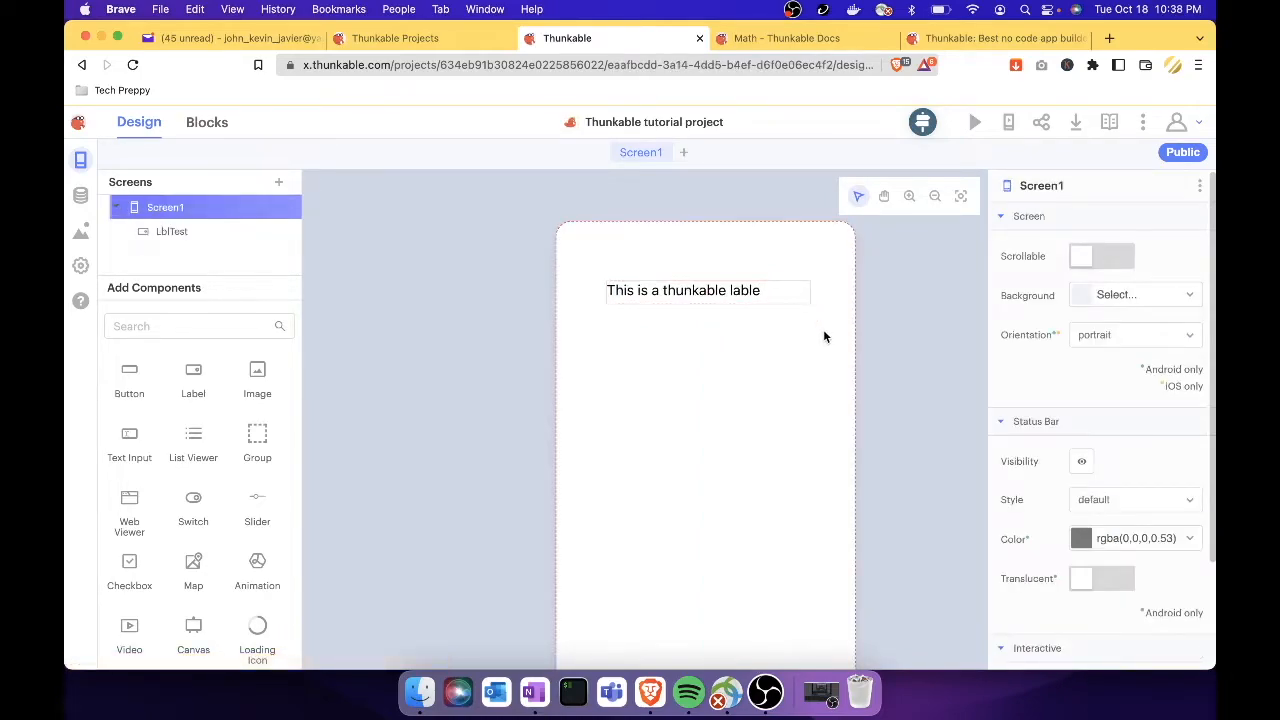
Step: Look through the fonts available for the LblTest label without choosing one
click(768, 292)
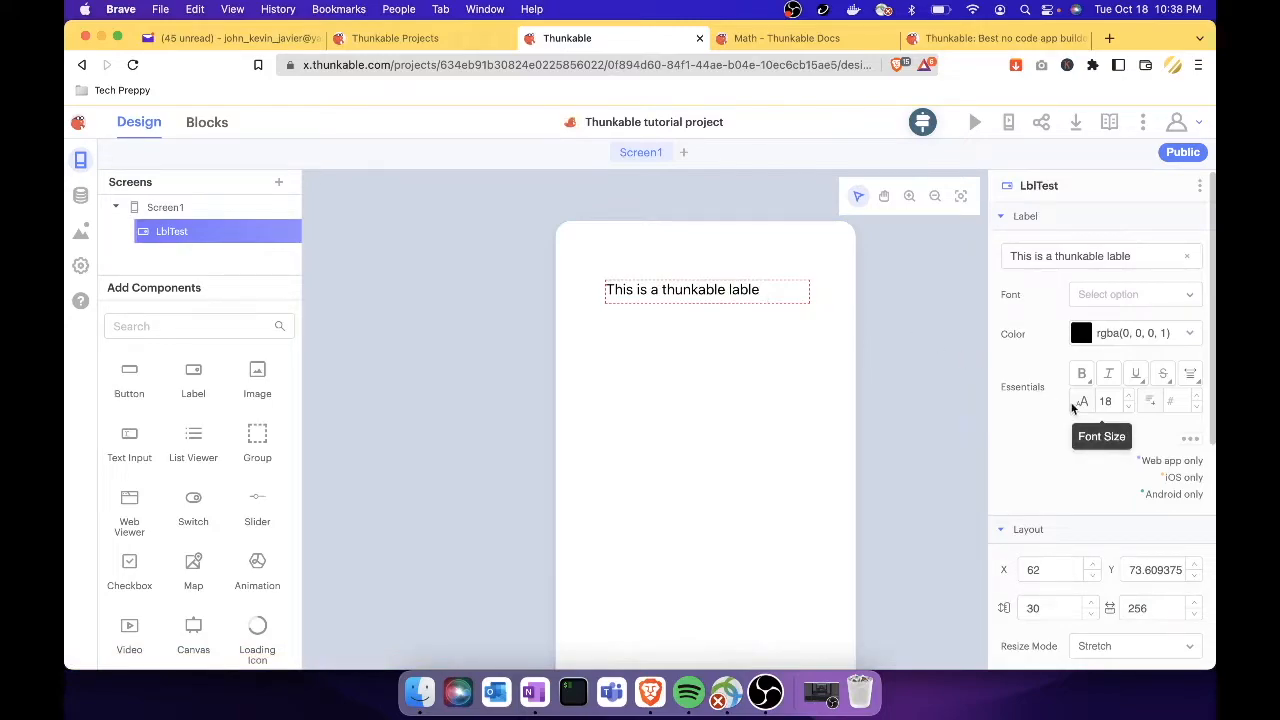
click(1163, 292)
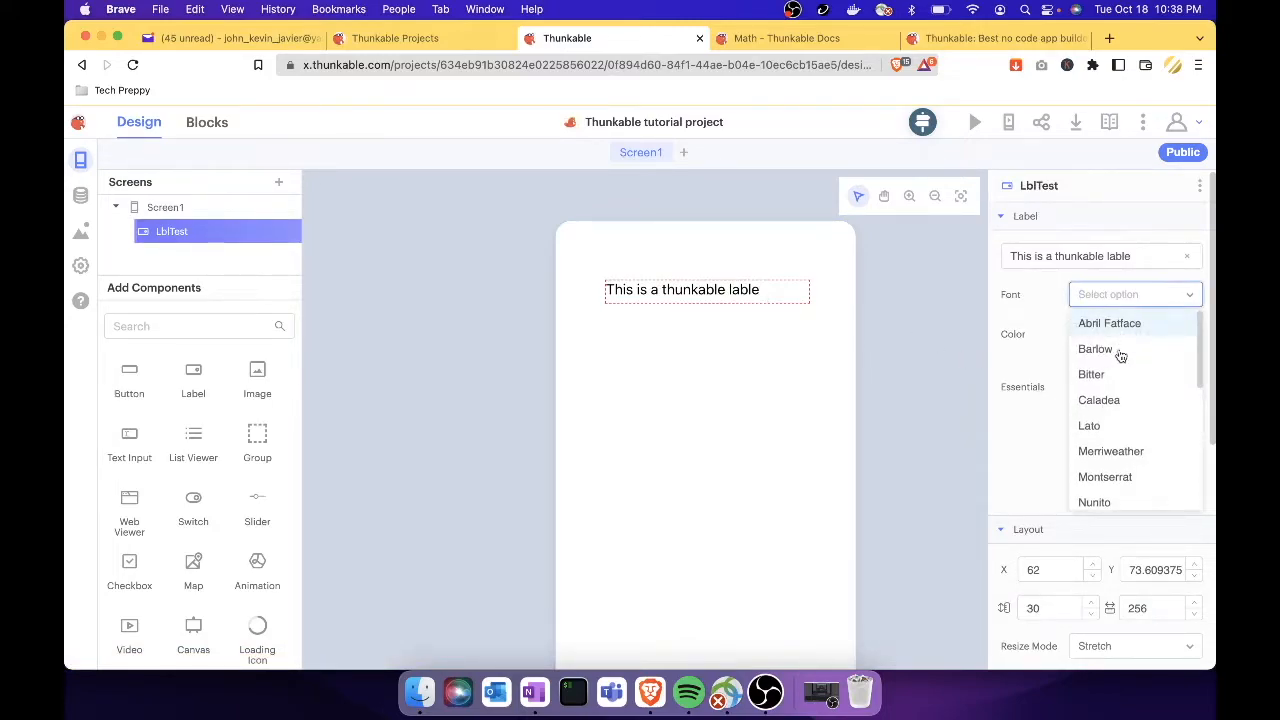
scroll(1121, 444, down, 5)
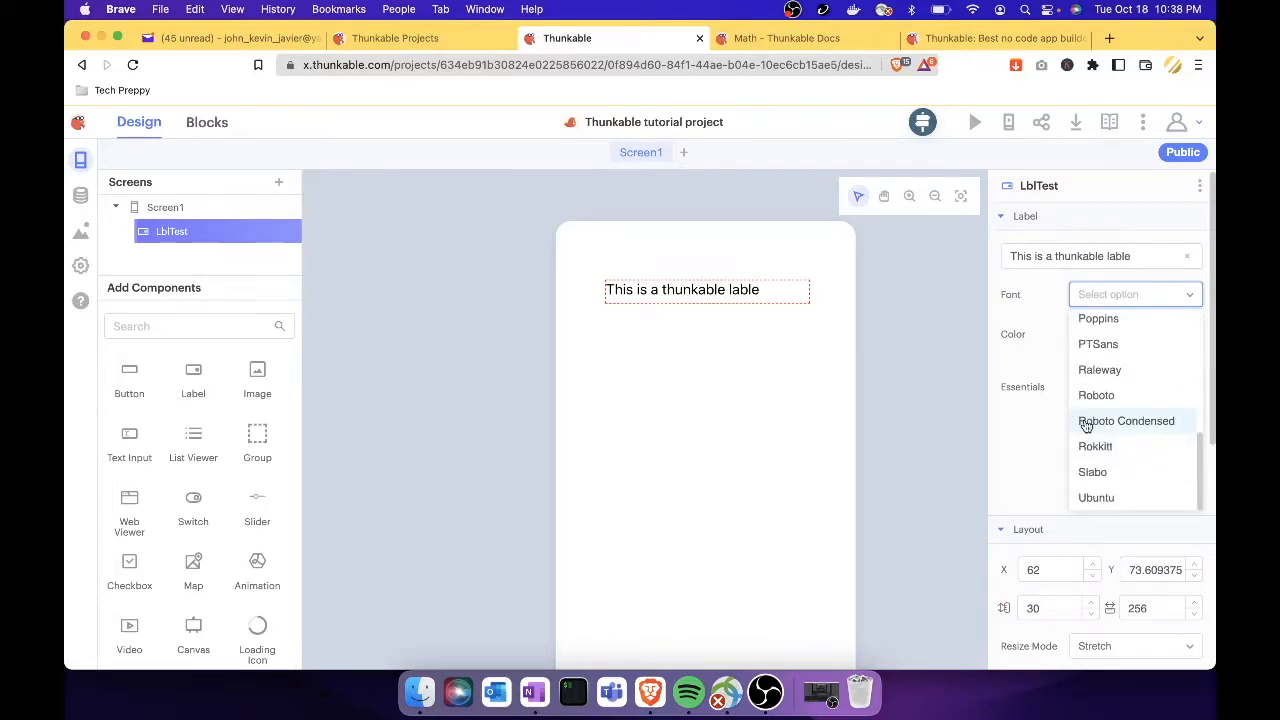
click(907, 377)
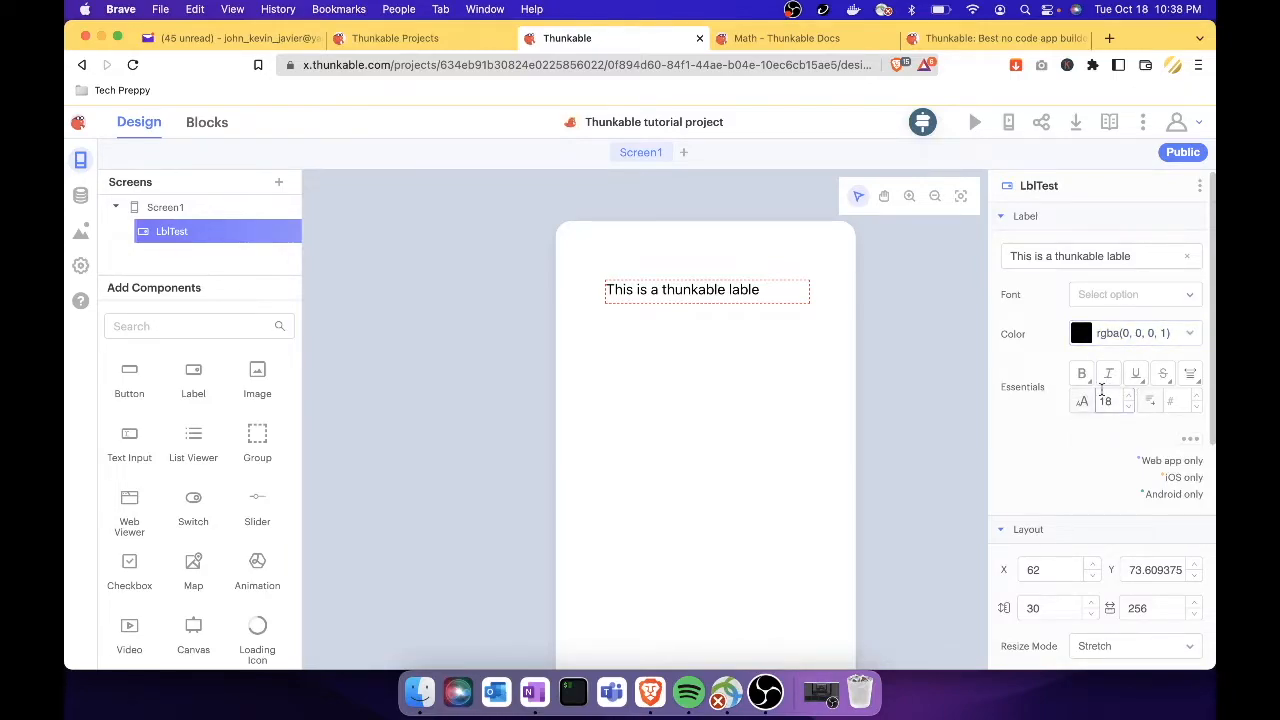
Step: Try bold on the label's text and remove it, and make the text italic at font size 23
click(1082, 379)
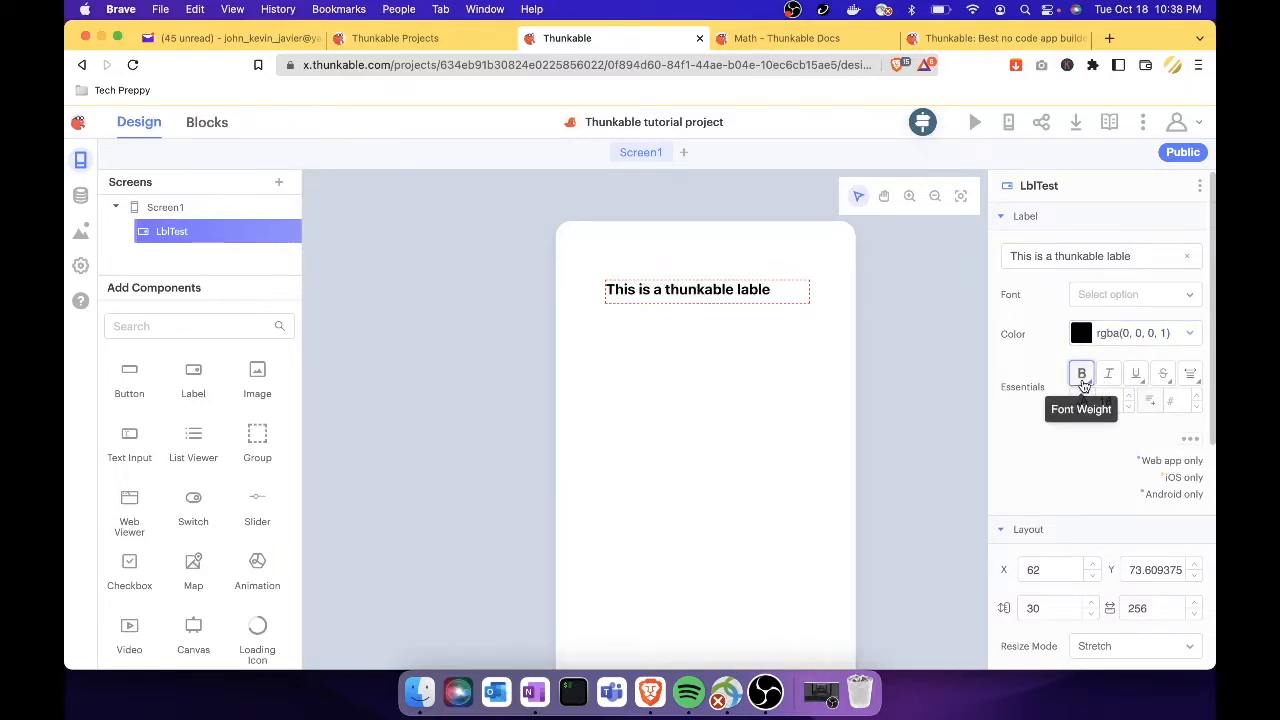
click(1082, 381)
click(1108, 374)
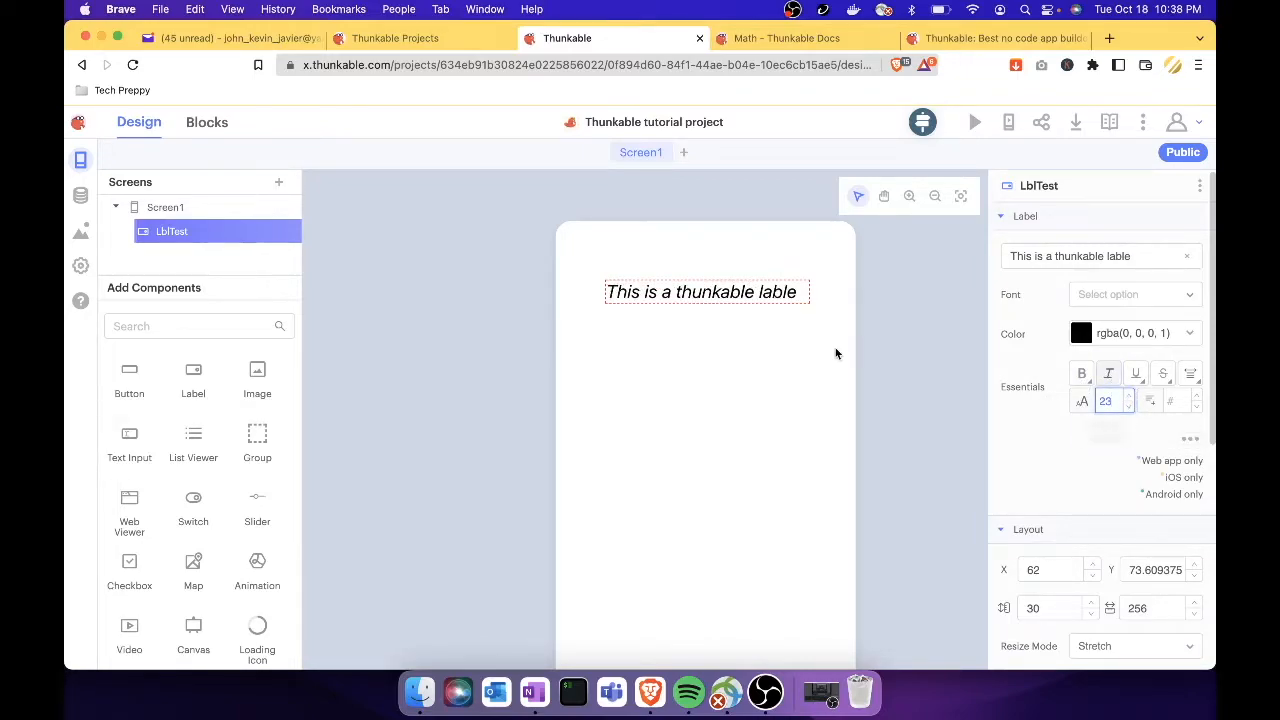
Step: Resize the label to about 45 high and 246 wide, and move it to about X 59, Y 77
click(769, 298)
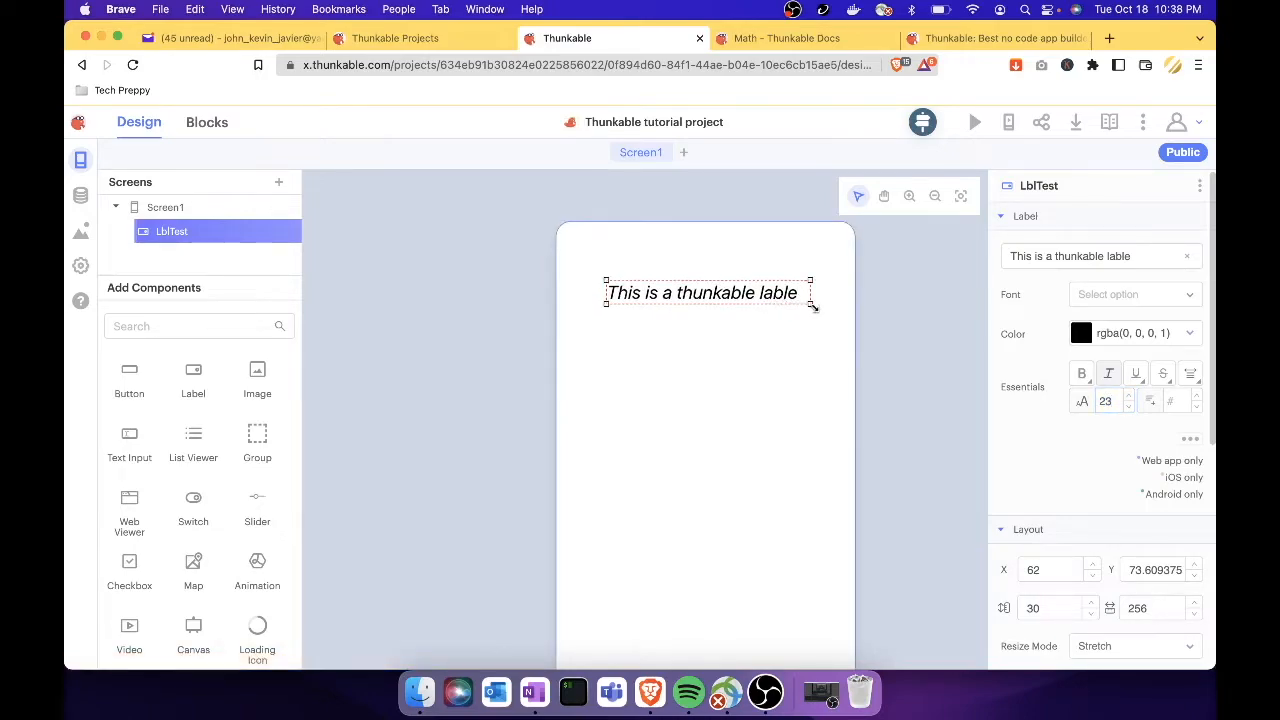
mouse_move(810, 303)
mouse_down()
mouse_move(839, 347)
mouse_move(803, 317)
mouse_up()
scroll(1074, 516, down, 4)
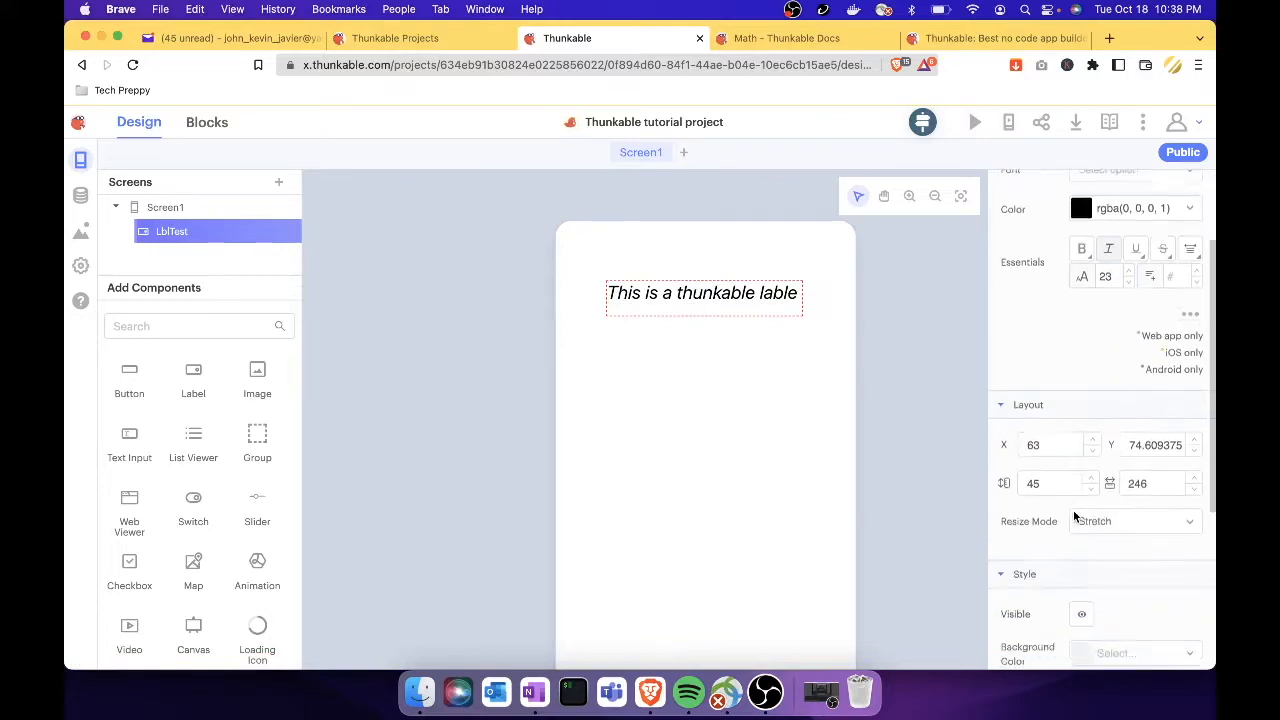
click(733, 305)
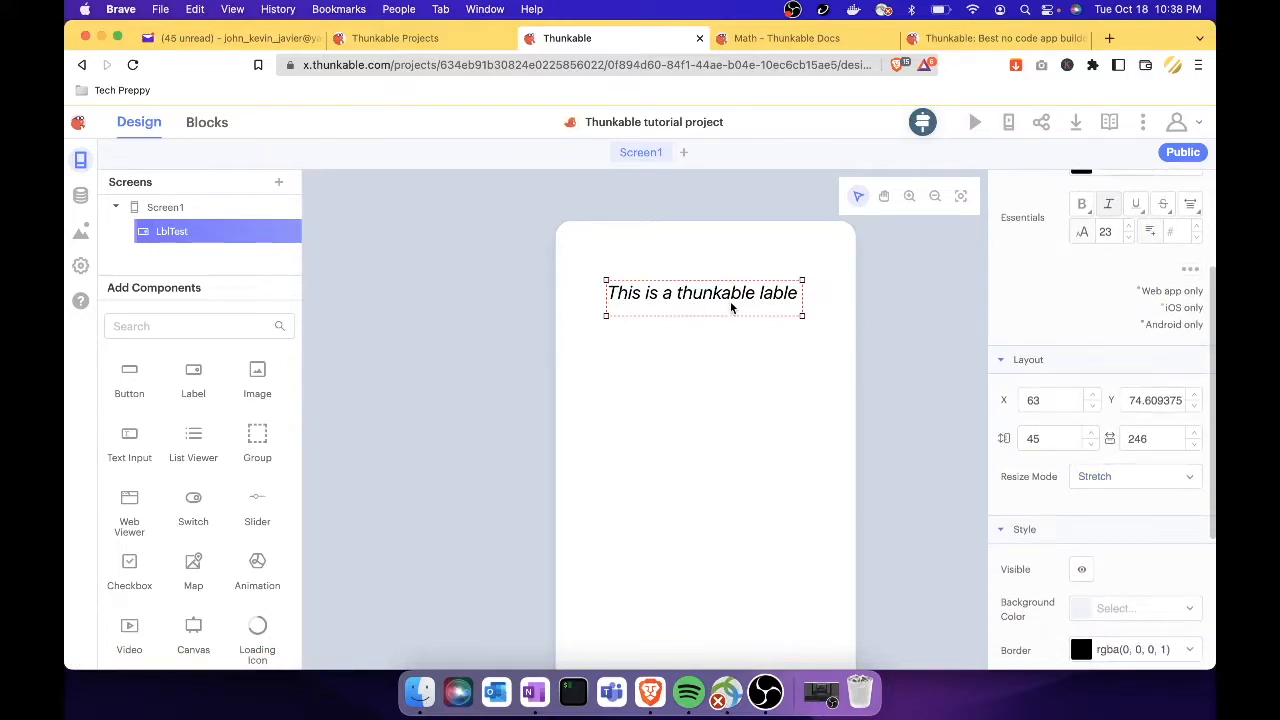
mouse_move(722, 300)
mouse_down()
mouse_move(719, 403)
mouse_move(741, 338)
mouse_move(678, 364)
mouse_move(715, 305)
mouse_up()
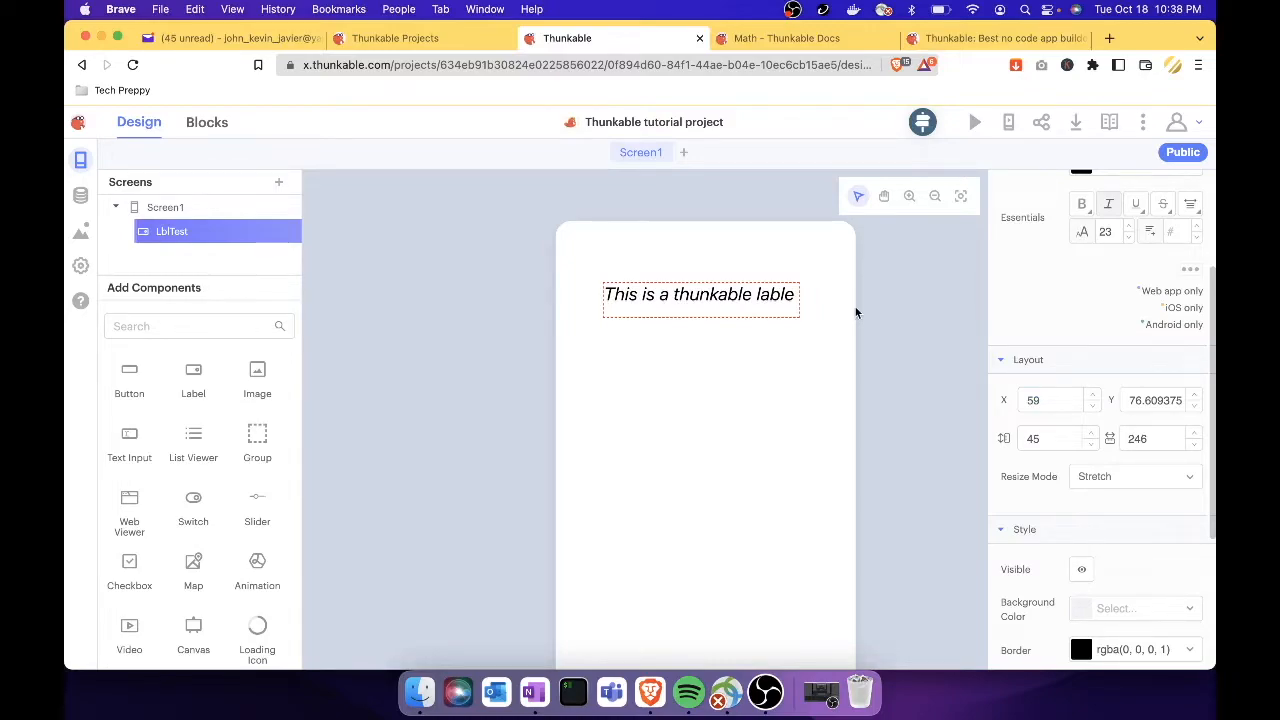
Step: Give the LblTest label a grey background colour with RGB 155, 155, 155
scroll(988, 437, down, 4)
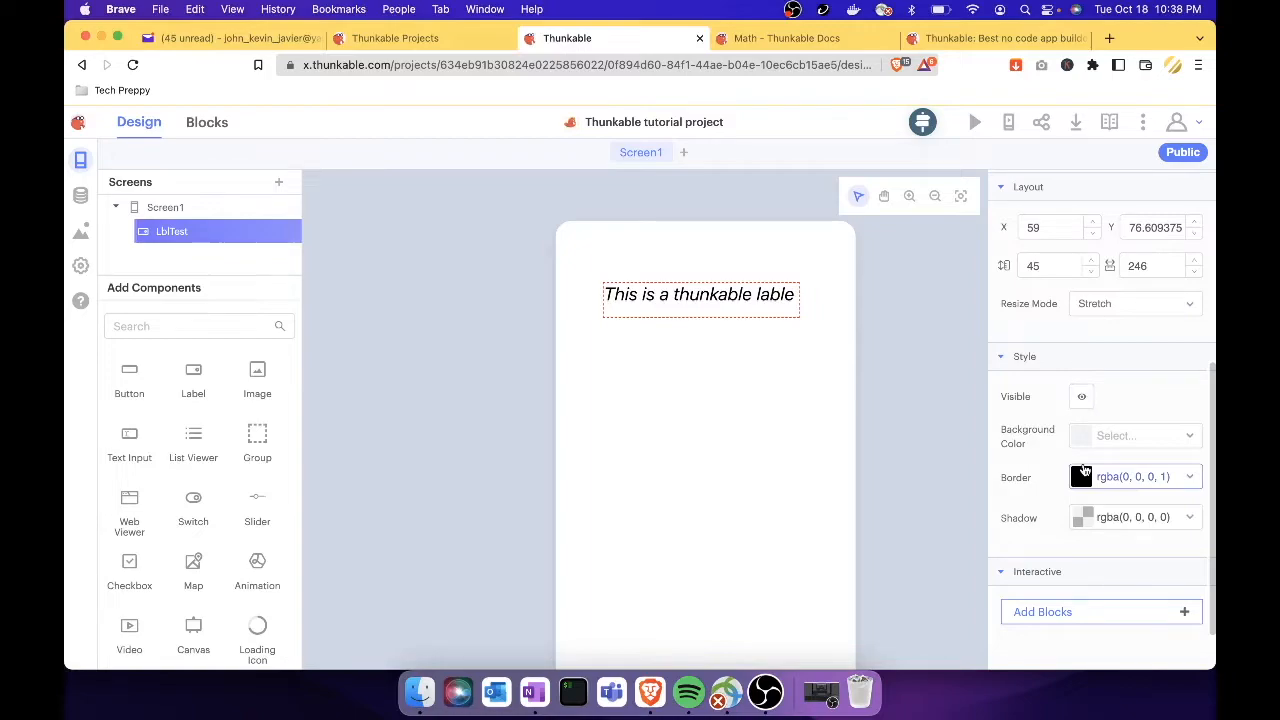
click(1156, 450)
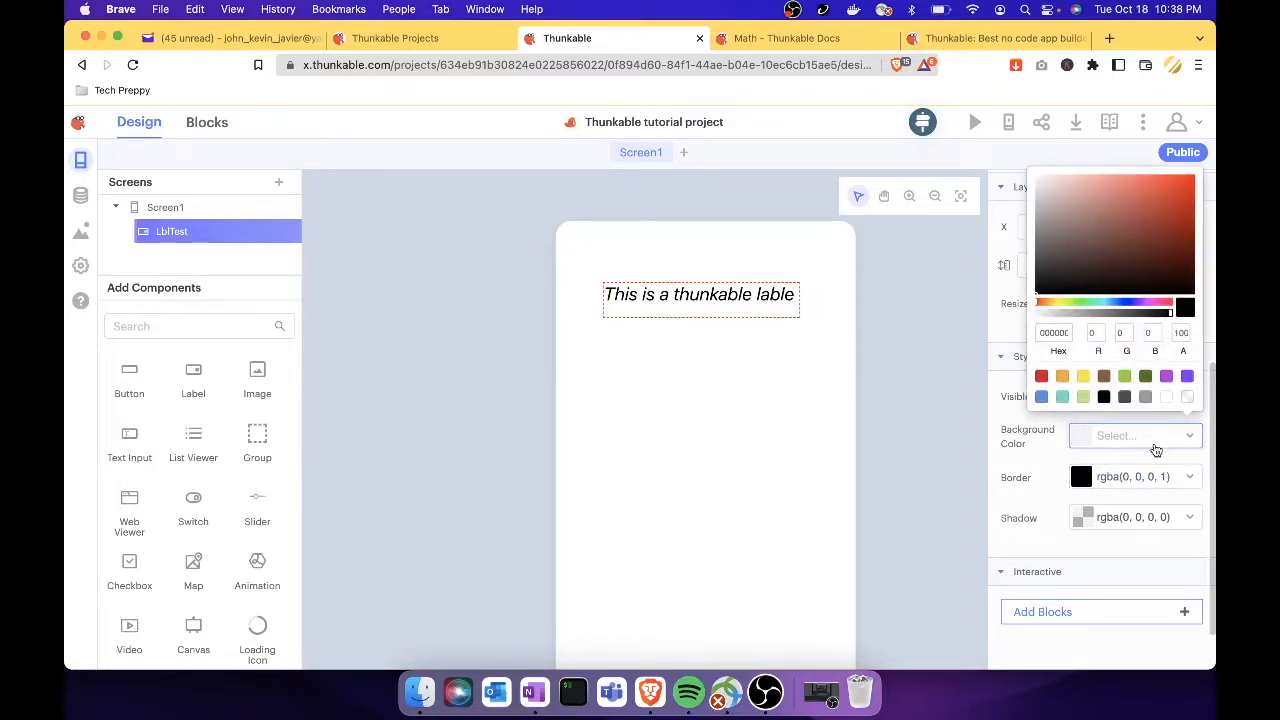
click(1147, 398)
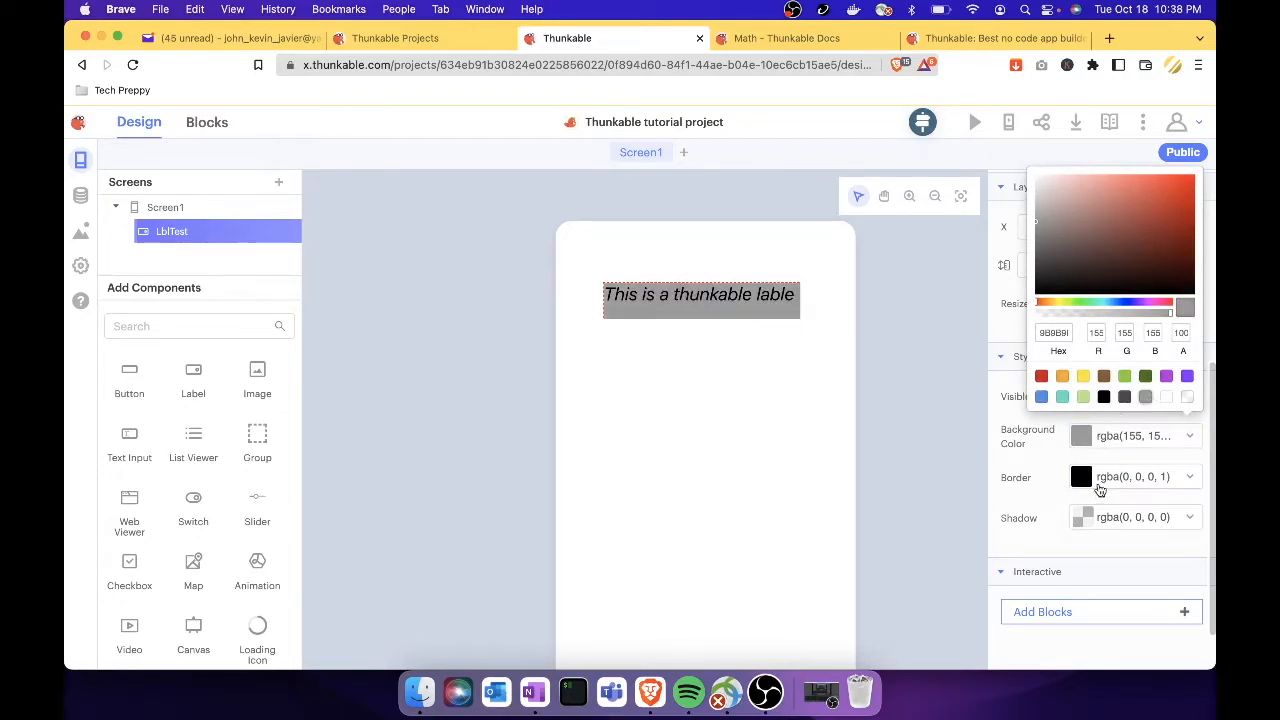
click(1050, 515)
scroll(1087, 589, up, 5)
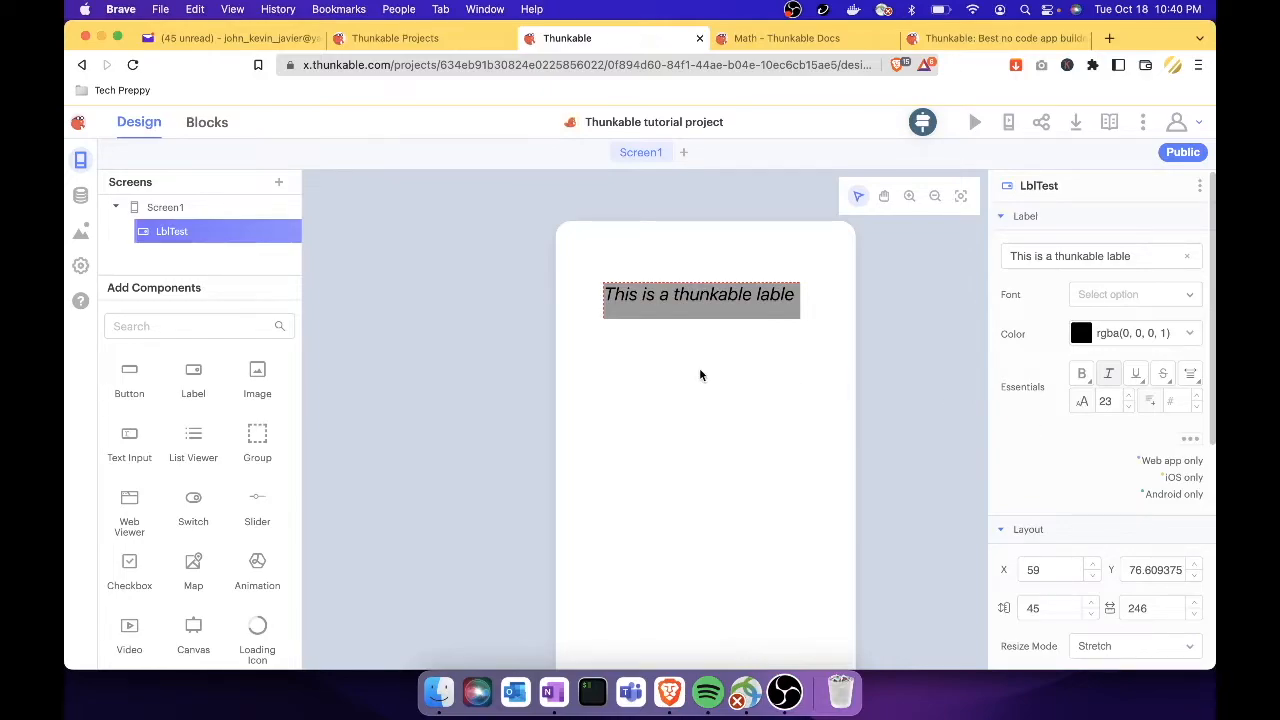
Step: Add an image component below the label on Screen1, at about X 138, Y 215
click(654, 374)
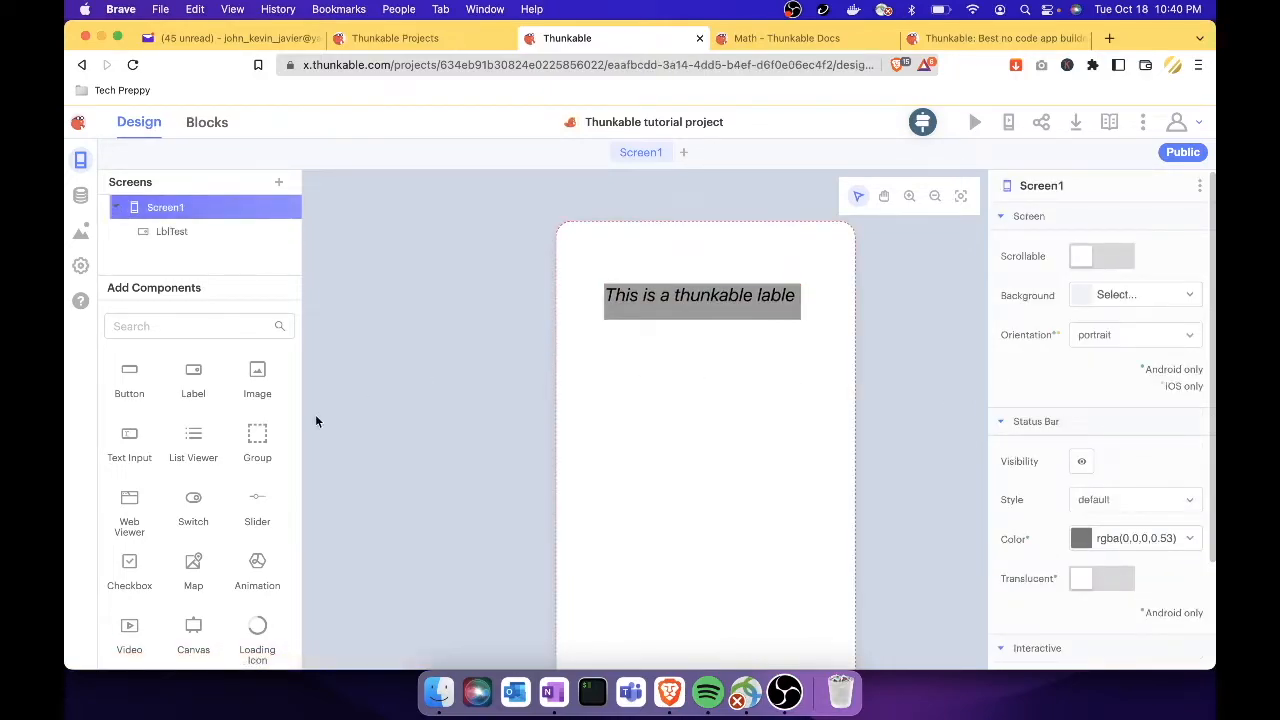
scroll(233, 522, down, 1)
scroll(233, 522, down, 3)
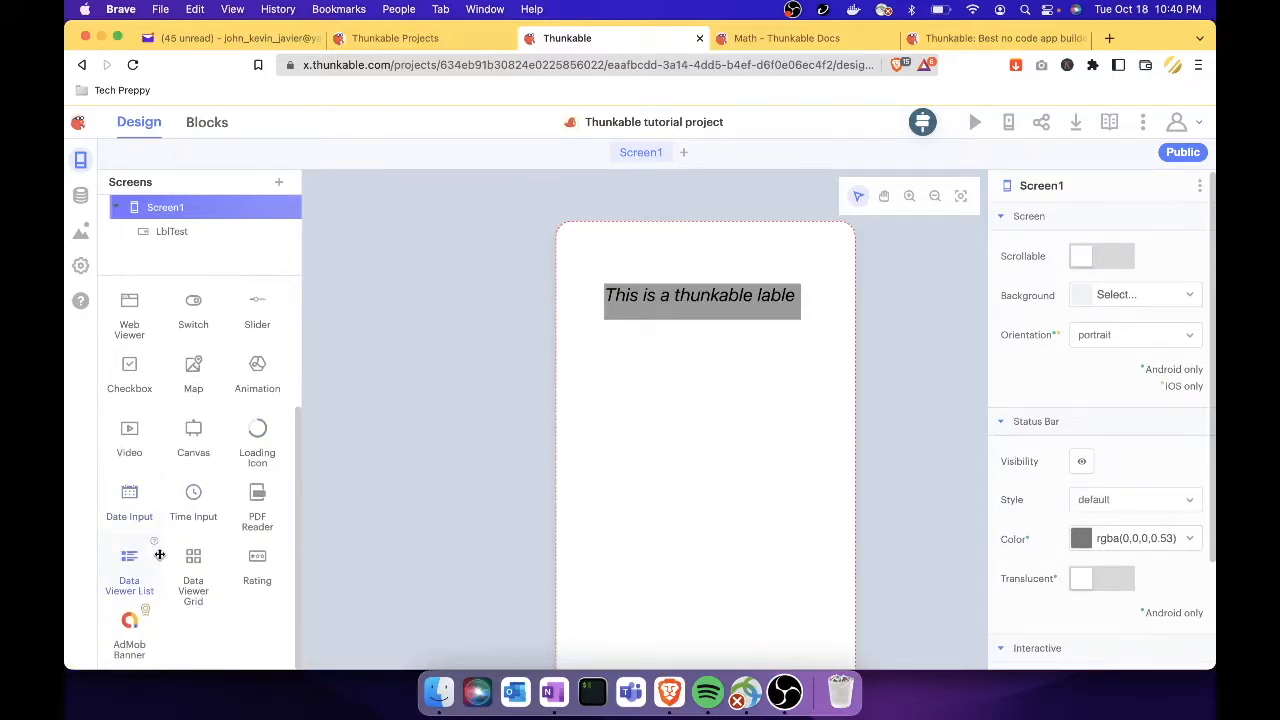
scroll(251, 540, up, 4)
drag(249, 370, 709, 434)
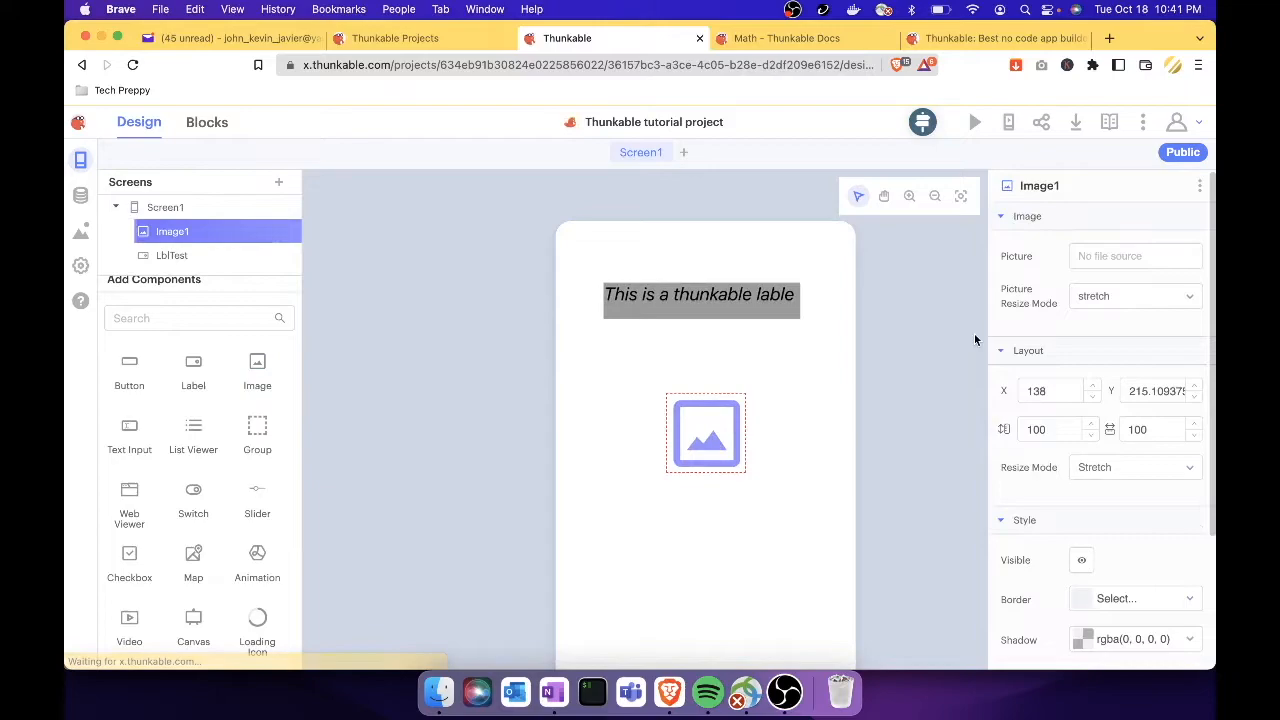
Step: Examine the picture source options and the picture resize mode of the new image component
click(1113, 260)
click(1113, 260)
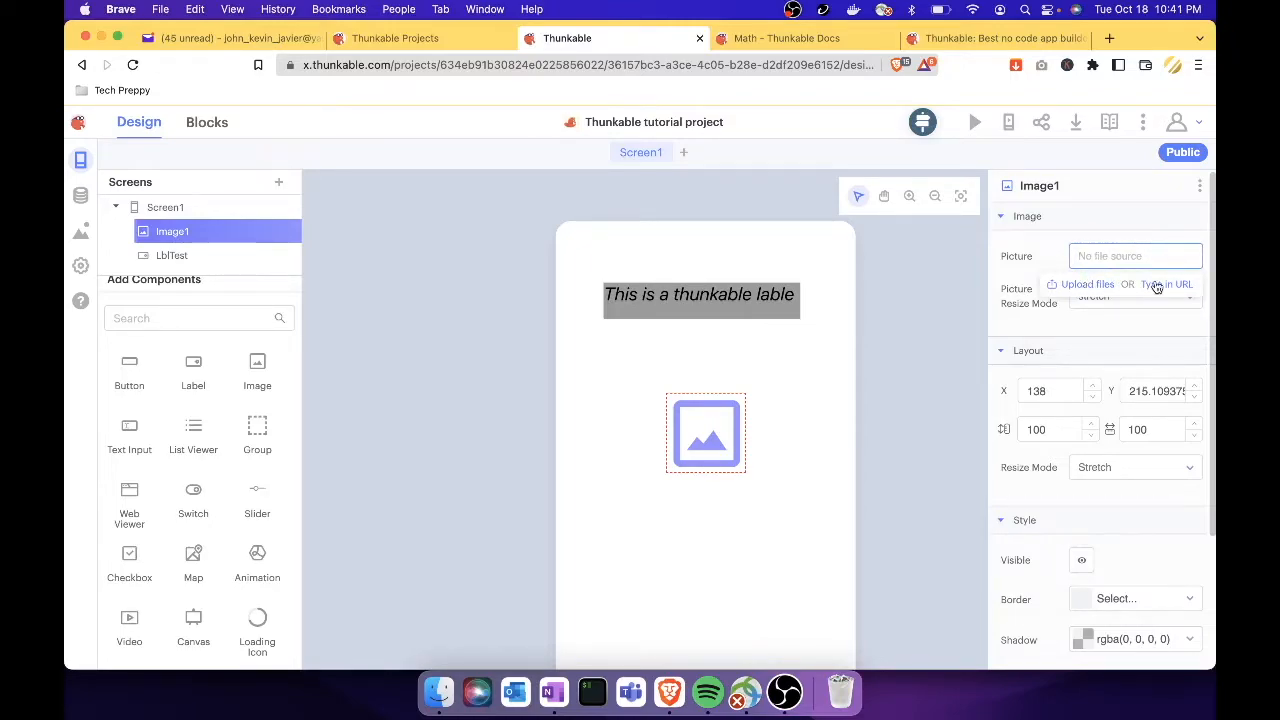
click(1112, 300)
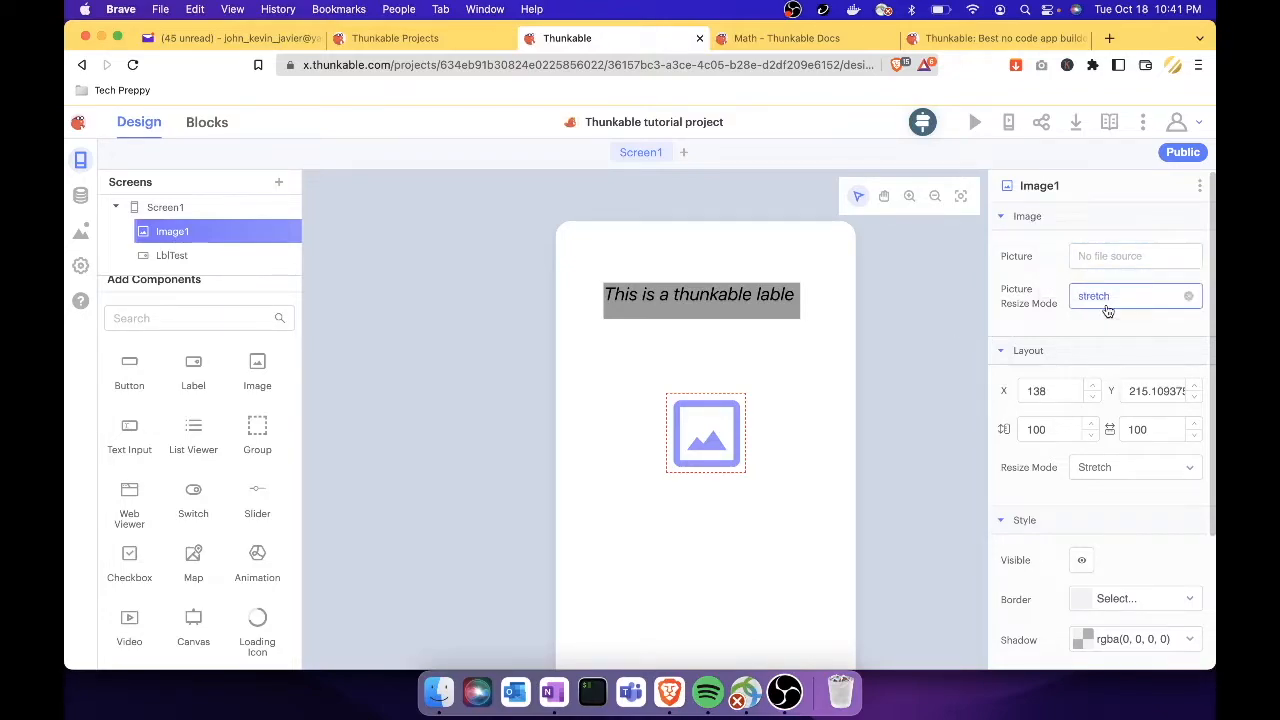
Step: Examine the image's picture resize mode options, and look through Screen1's screen, status bar and interactive properties
click(1107, 311)
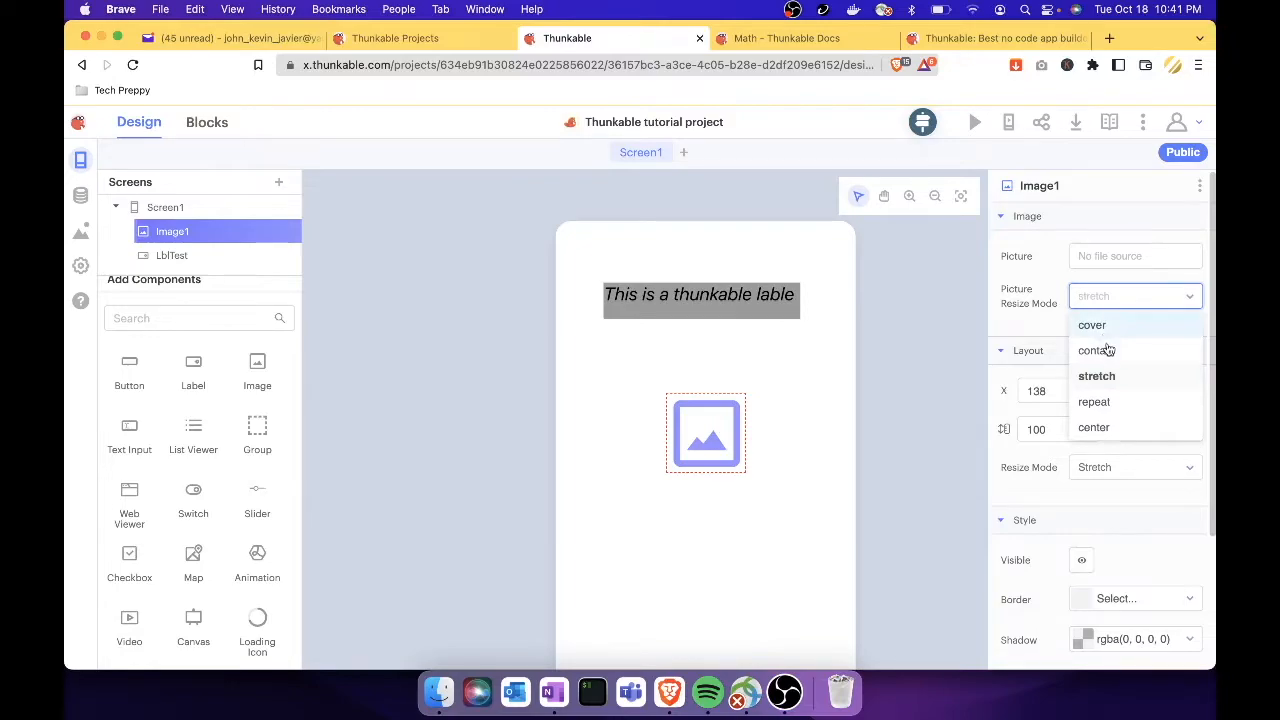
click(803, 454)
scroll(1065, 480, down, 1)
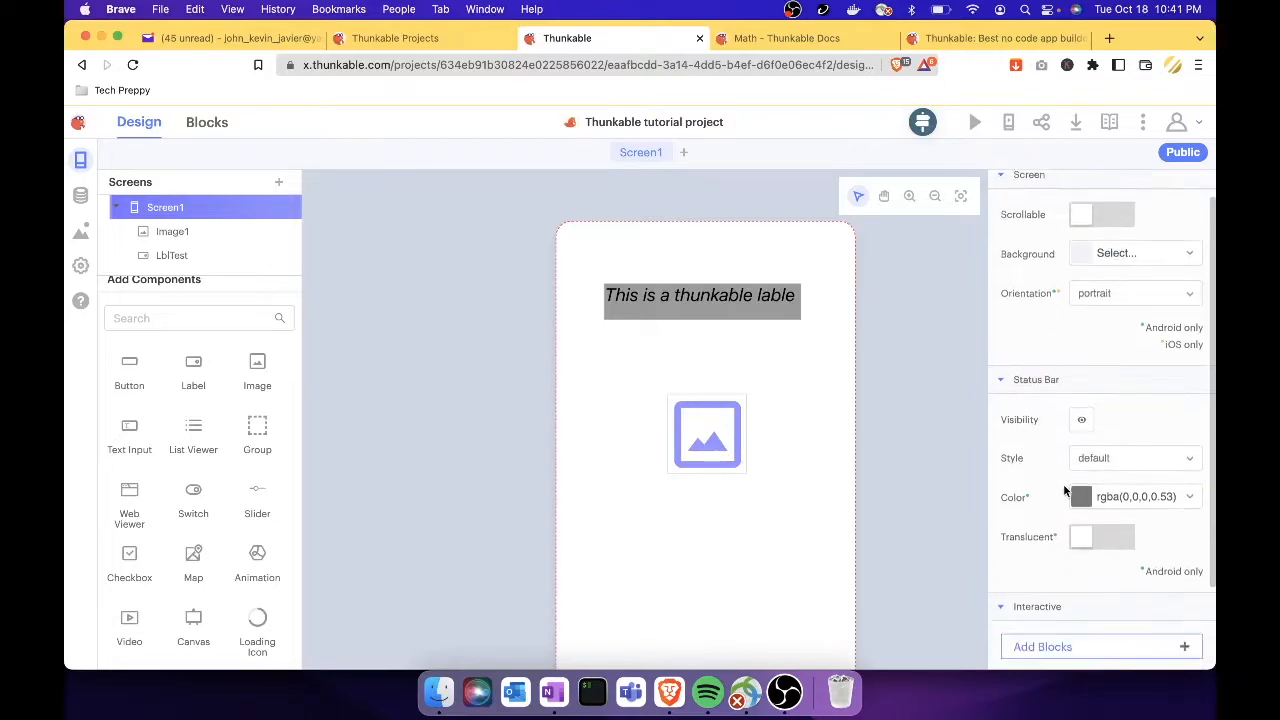
scroll(1065, 490, down, 1)
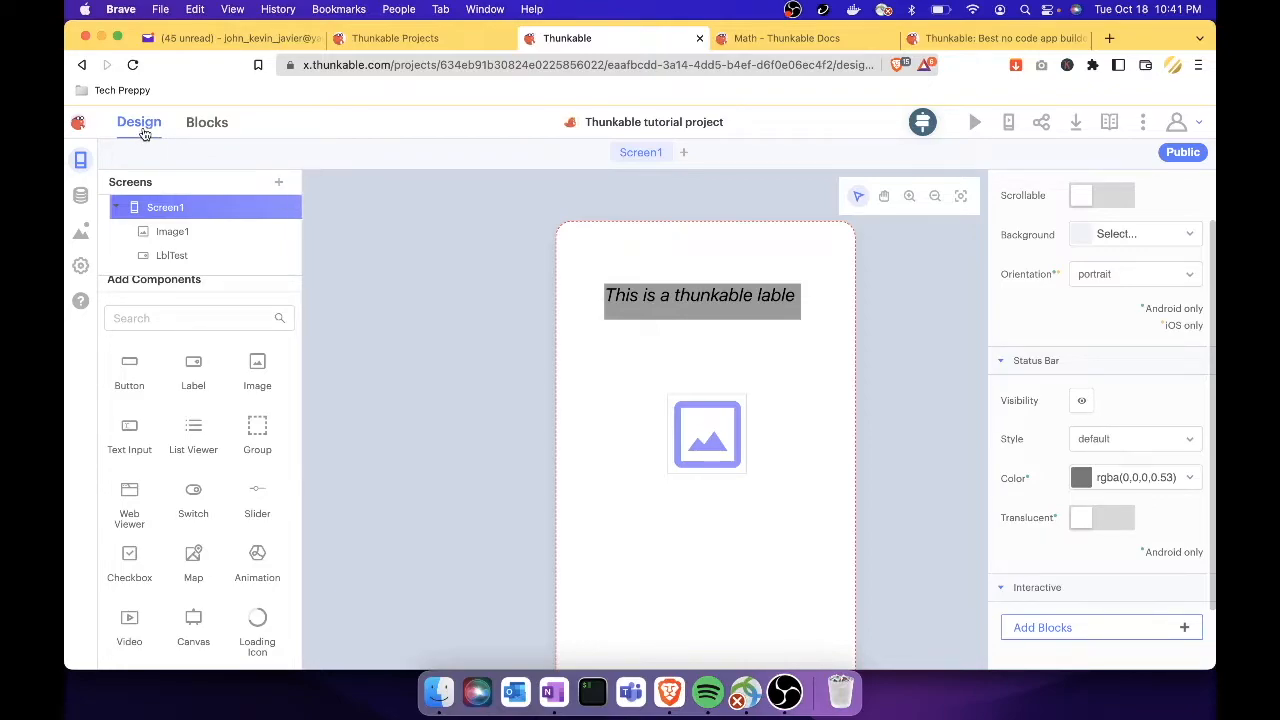
Step: Open the project's block editor and look through the UI component, core and app feature block categories
click(207, 126)
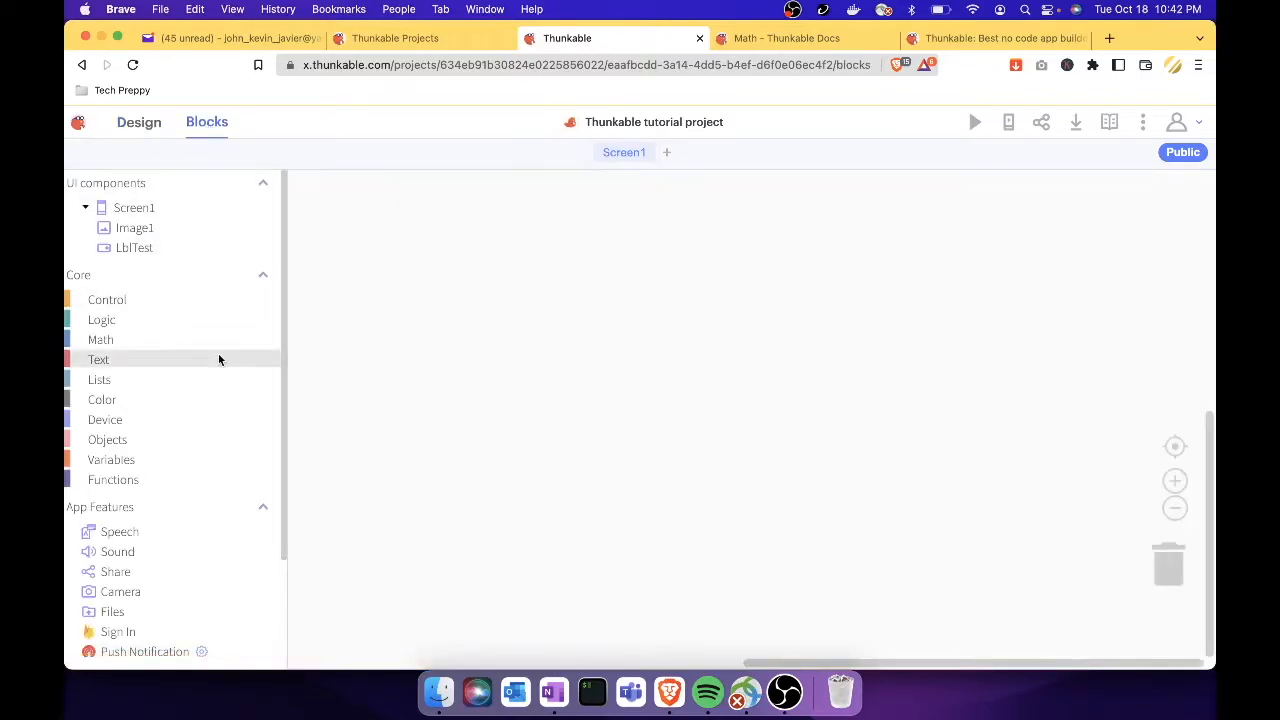
scroll(219, 360, down, 1)
scroll(219, 360, up, 1)
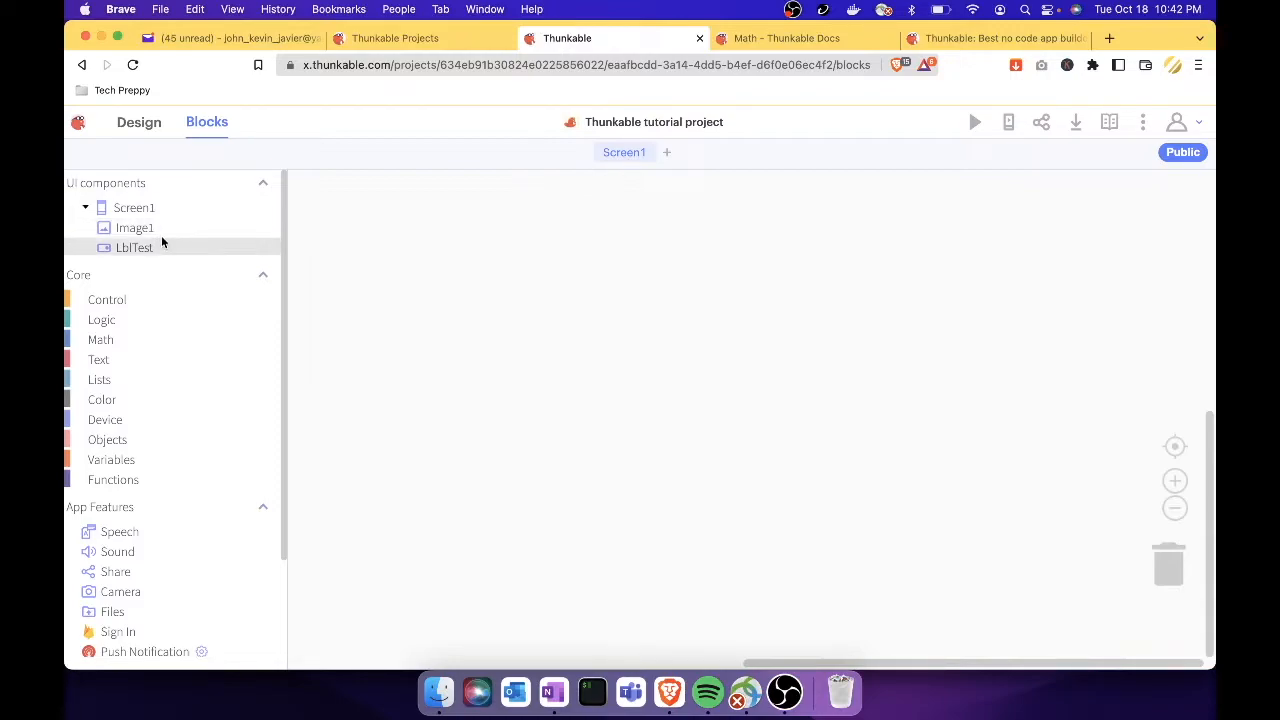
Step: Add a "when Screen1 Opens" event block containing a "navigate to Screen1" block, and check its available target screens
click(159, 209)
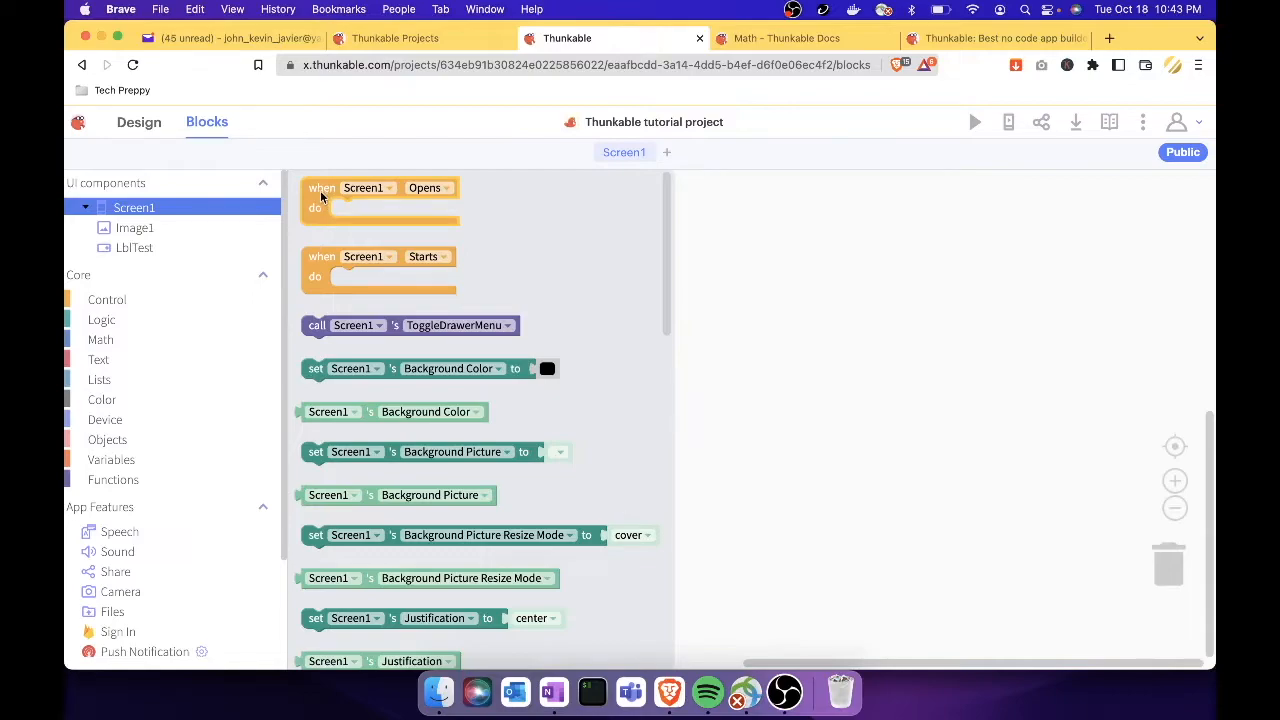
drag(322, 197, 471, 271)
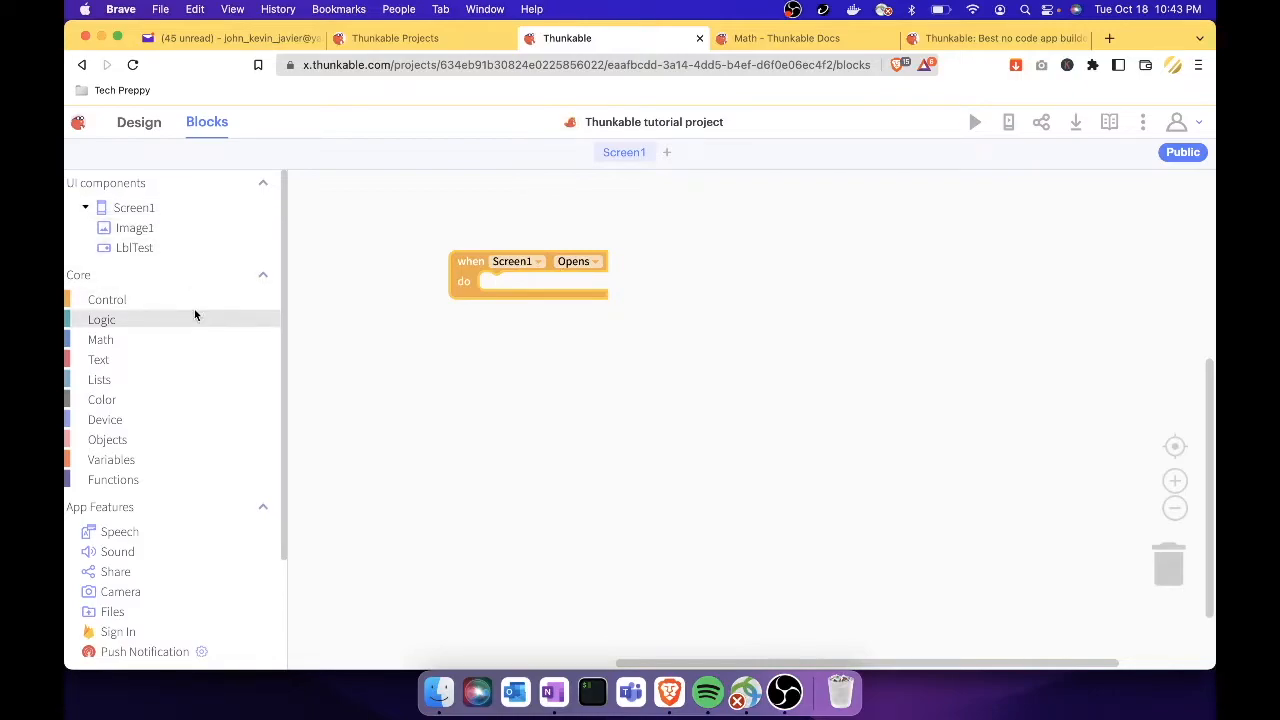
click(139, 300)
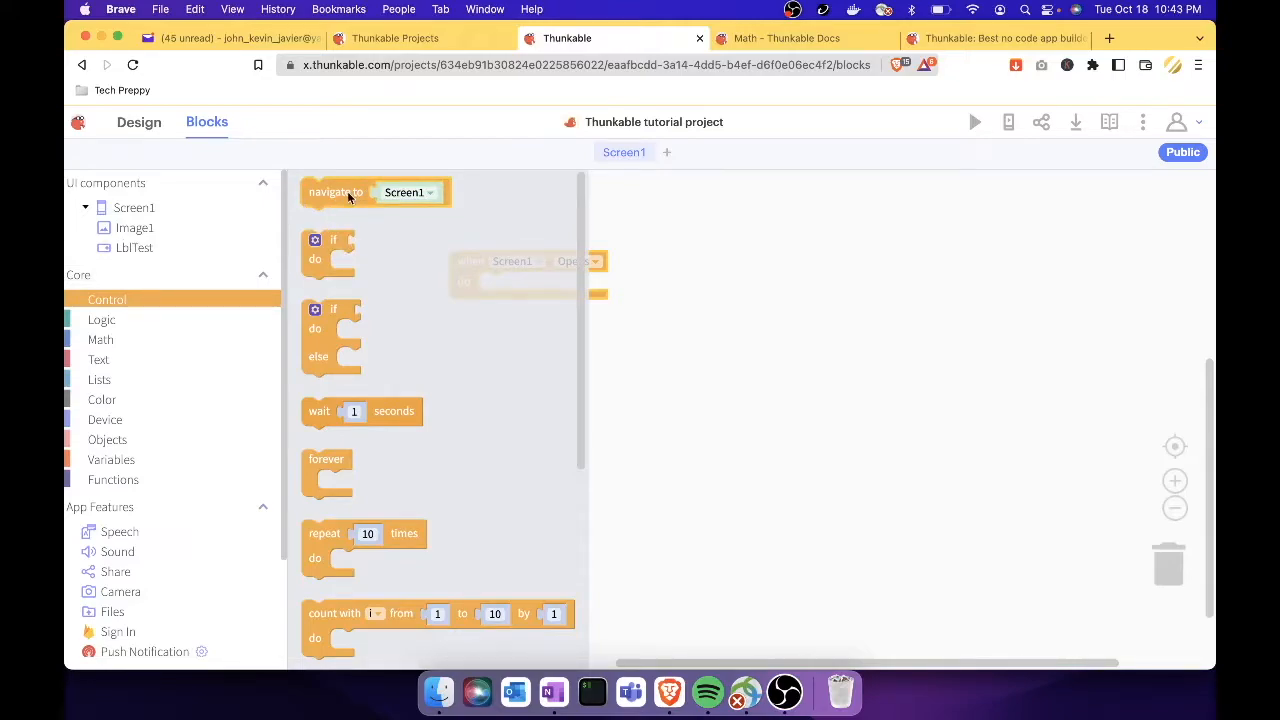
drag(347, 191, 535, 289)
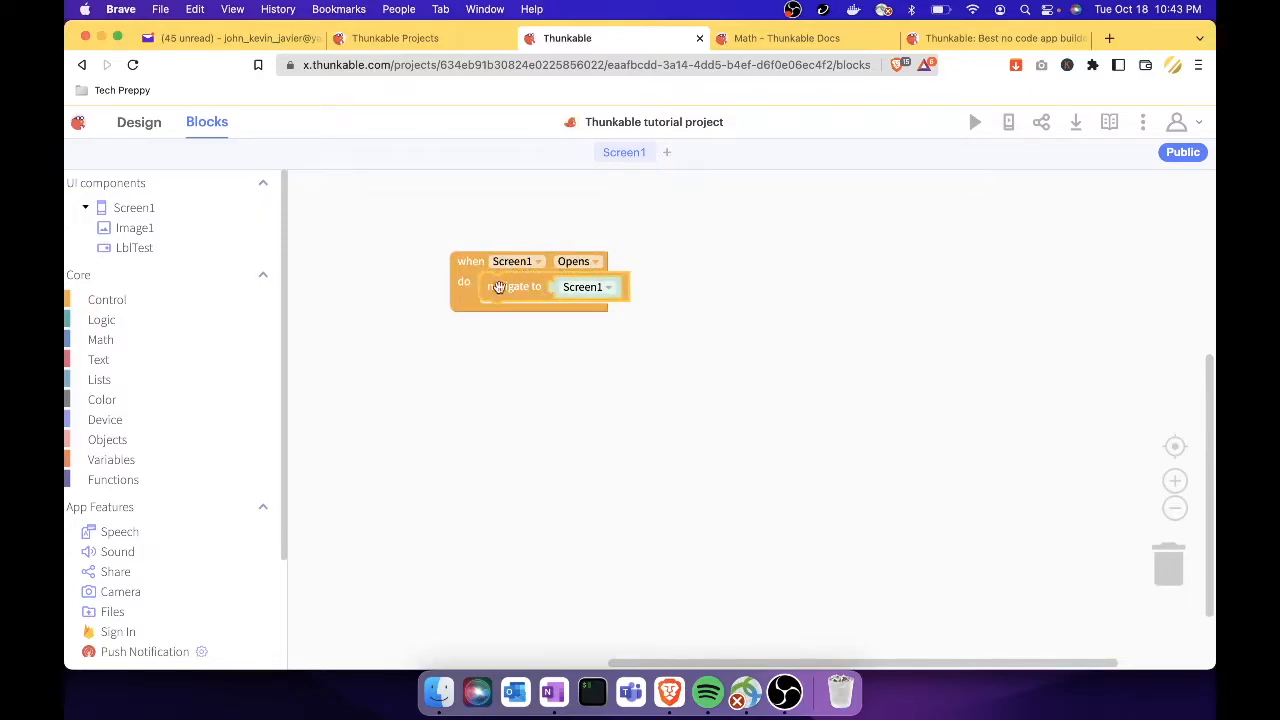
click(604, 288)
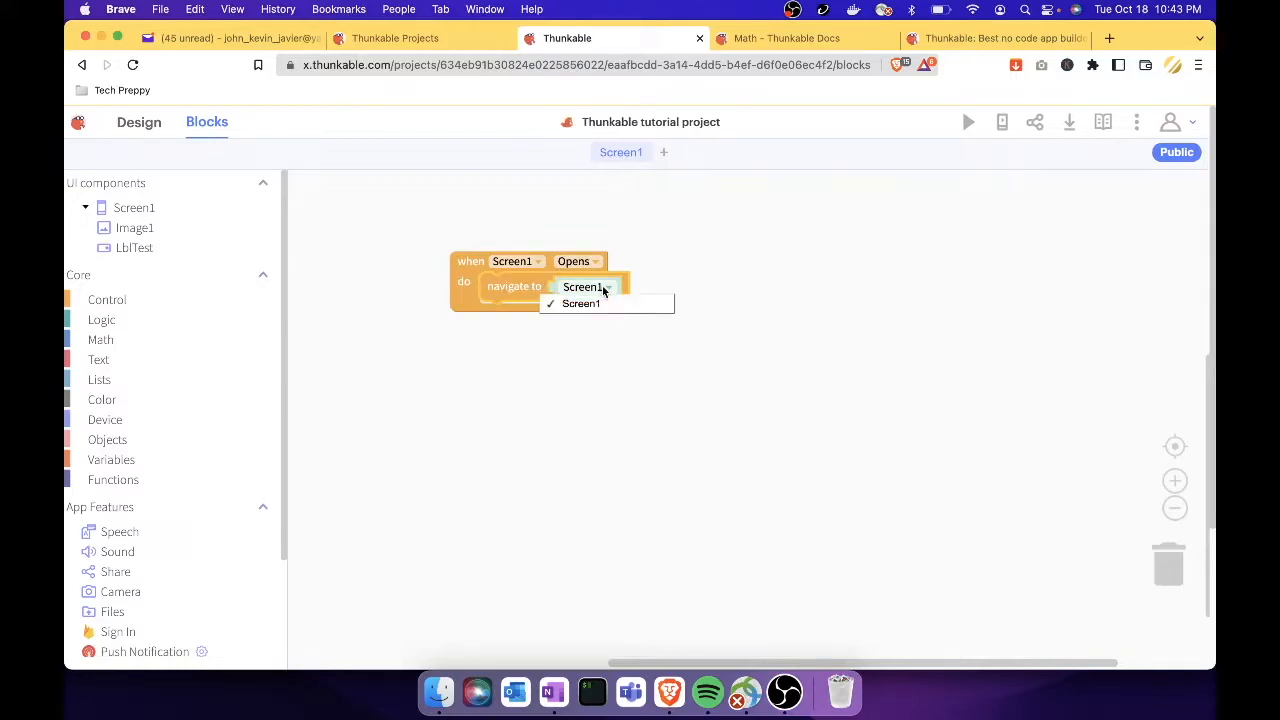
click(660, 279)
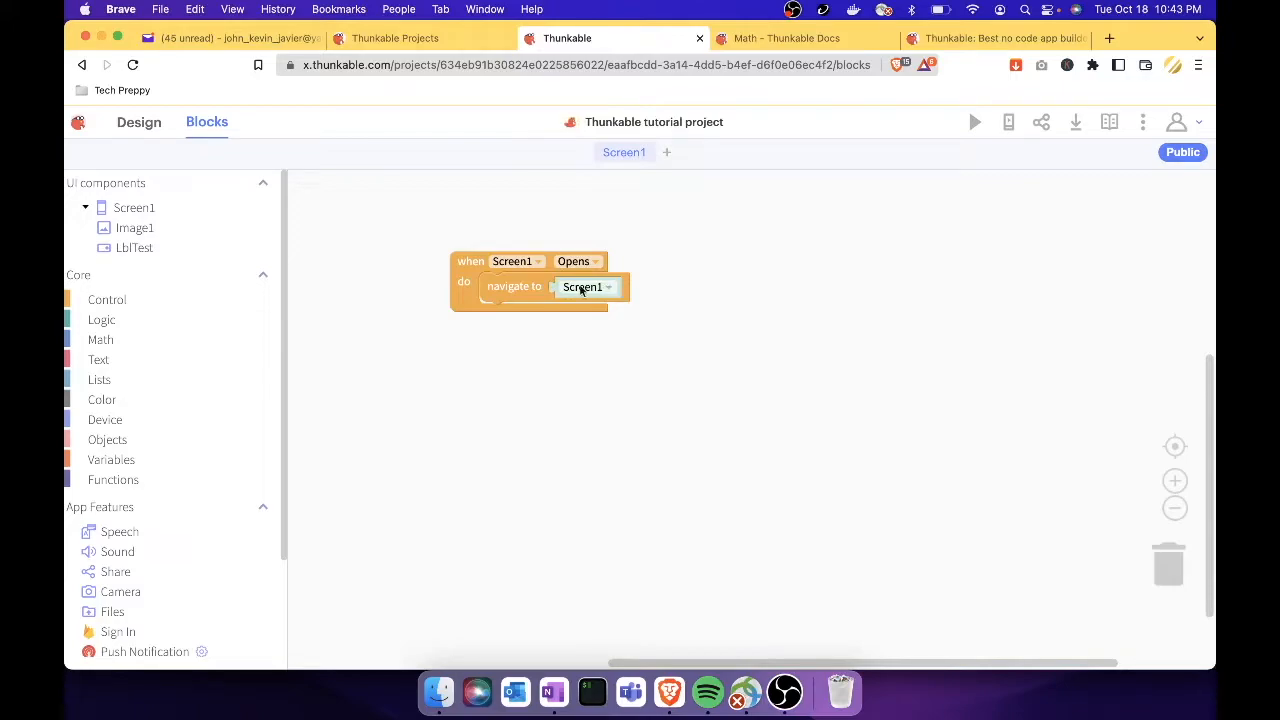
scroll(552, 339, right, 1)
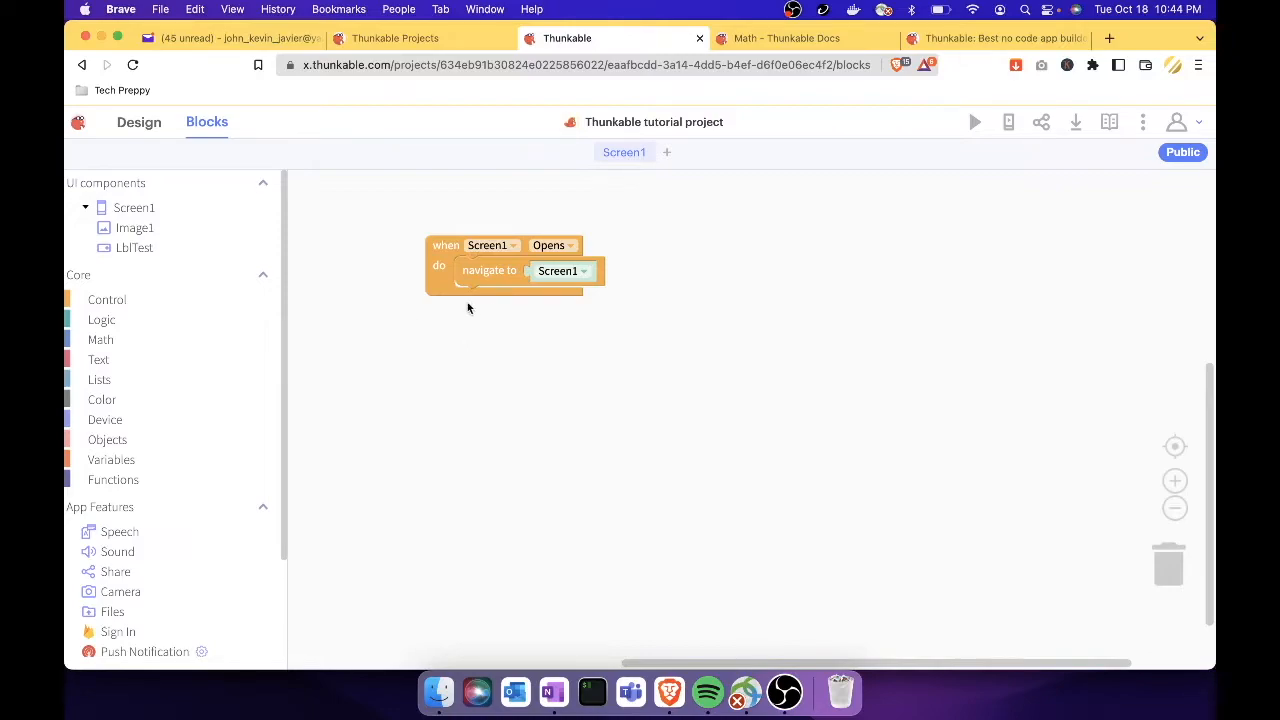
Step: Delete the "when Screen1 Opens" event together with its navigate block from the workspace
drag(437, 274, 414, 247)
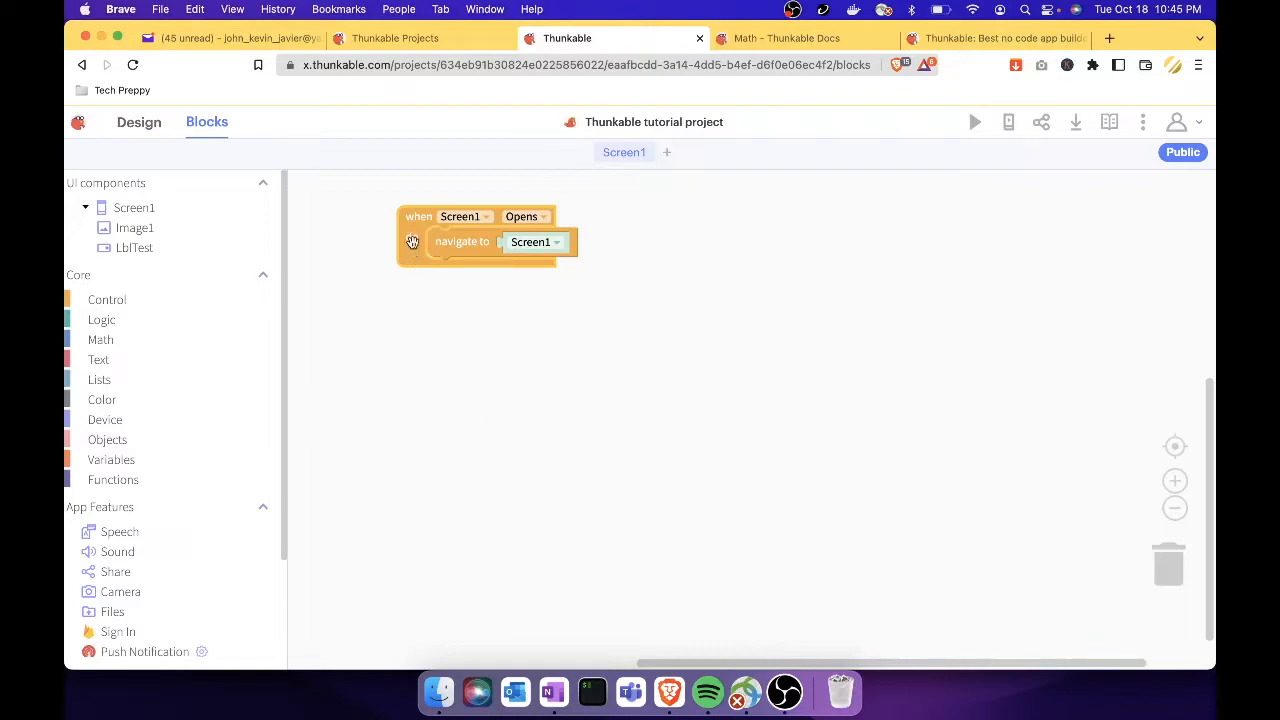
drag(411, 241, 1172, 576)
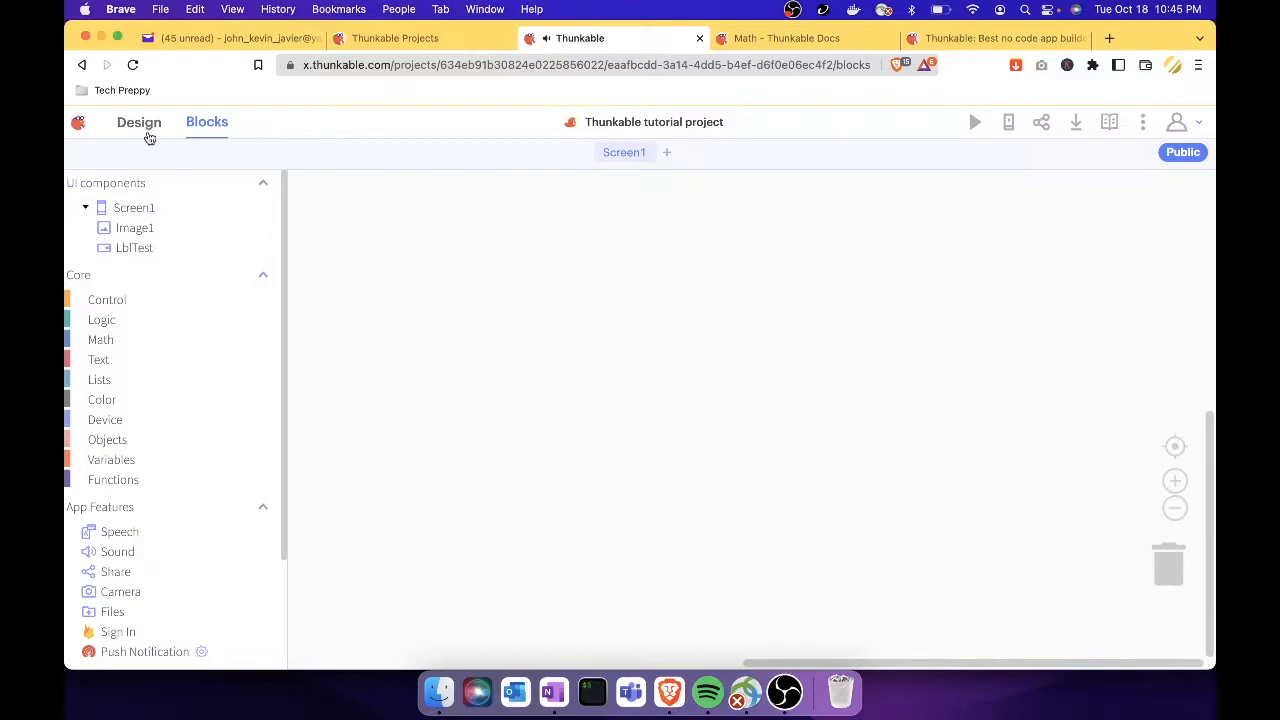
Step: Return to the screen design, preview the app at full size, and go back to editing
click(145, 128)
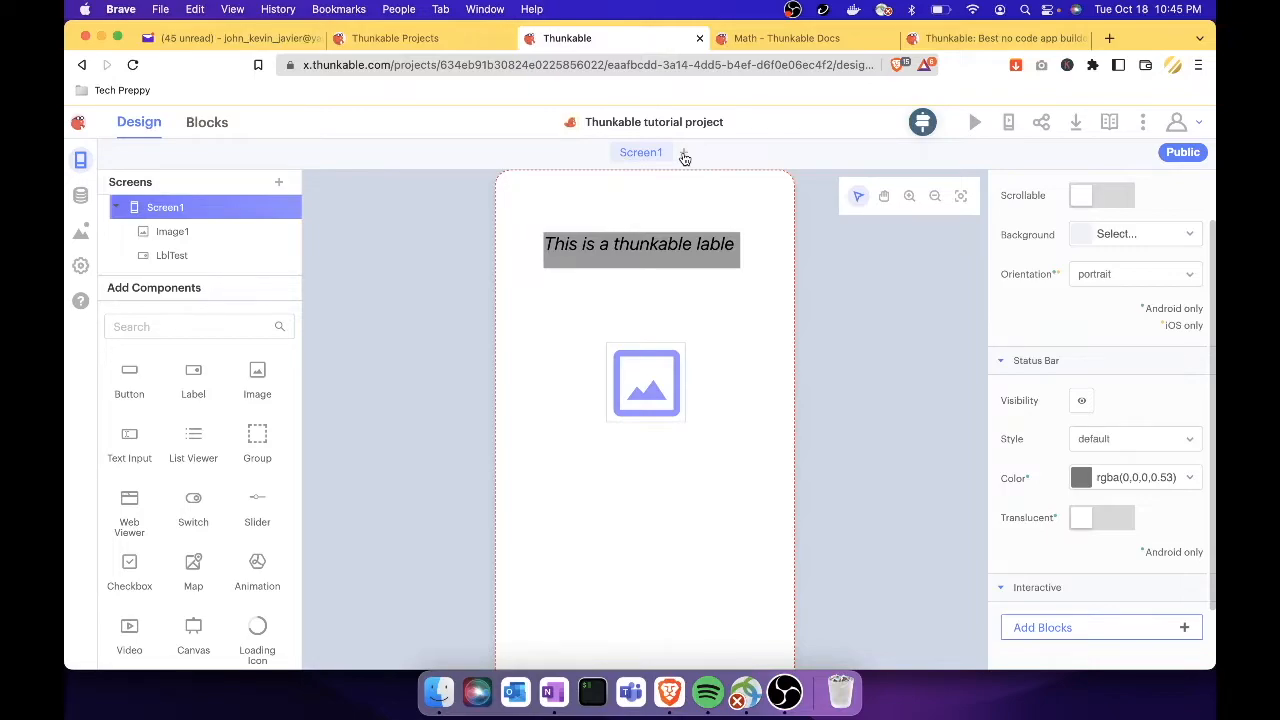
click(975, 124)
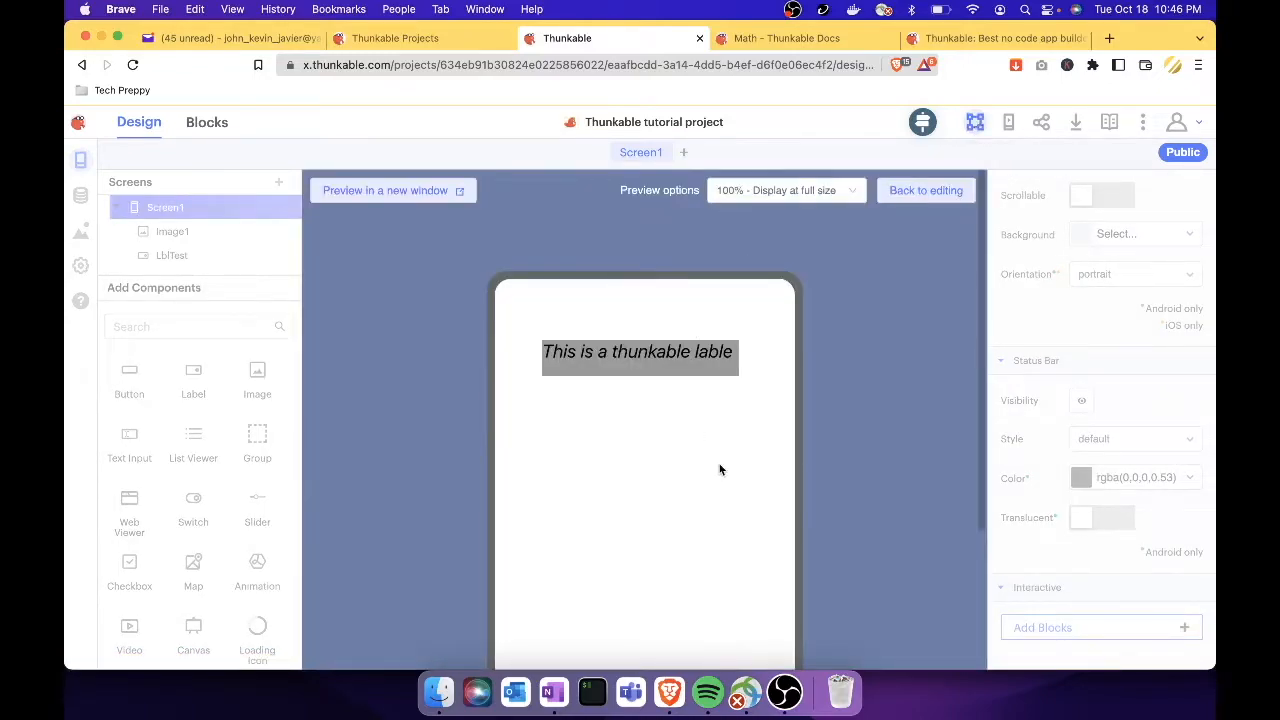
scroll(720, 468, down, 1)
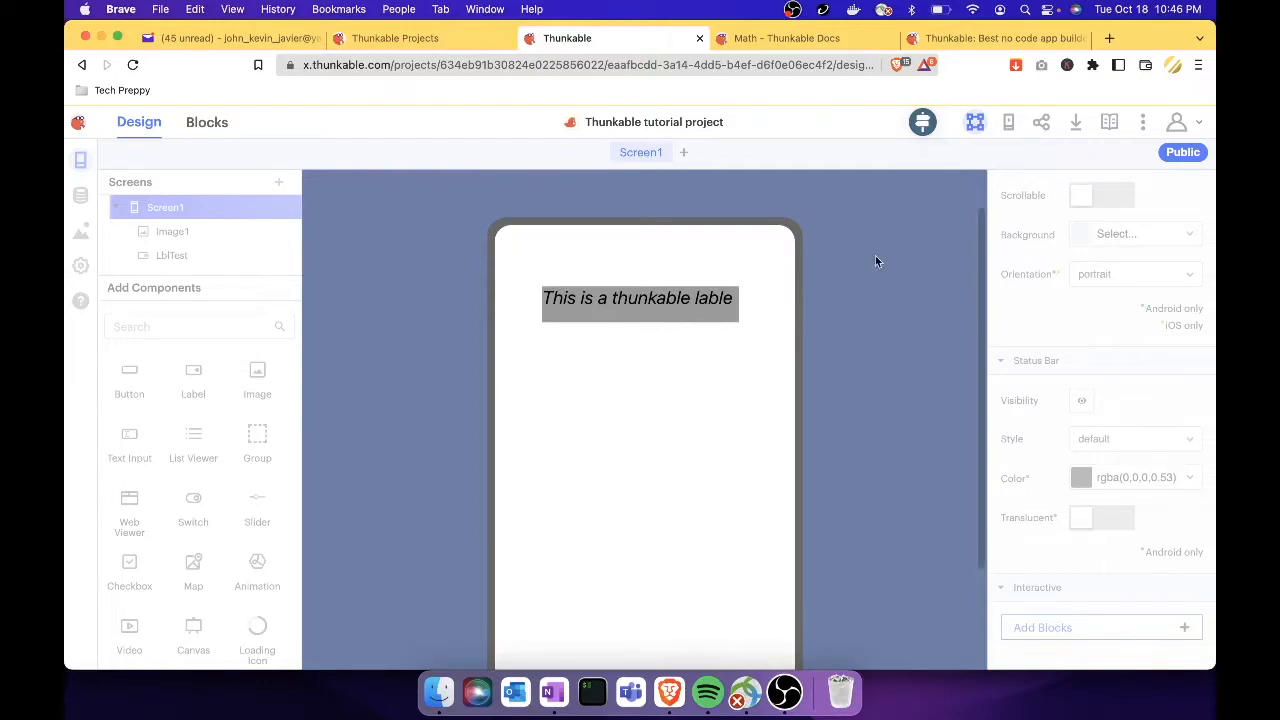
click(975, 128)
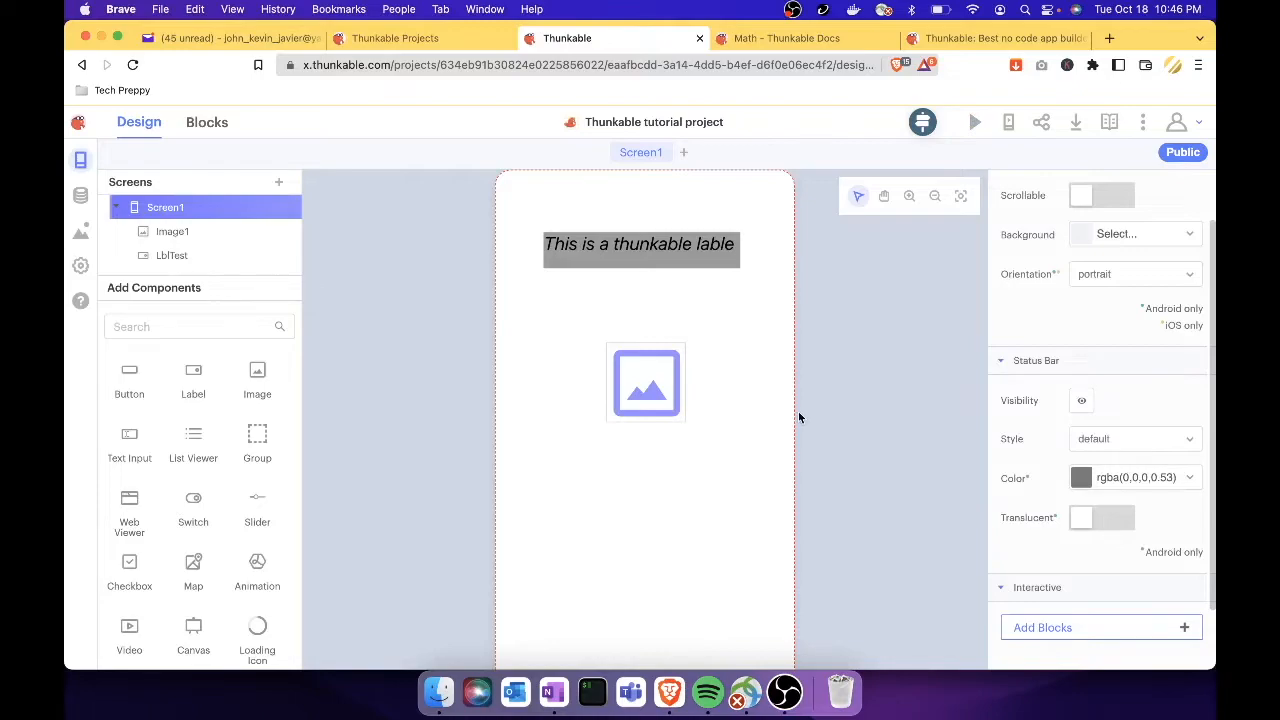
Step: Examine the project's options for live mobile testing, sharing by link, and downloading or publishing the app
click(1011, 131)
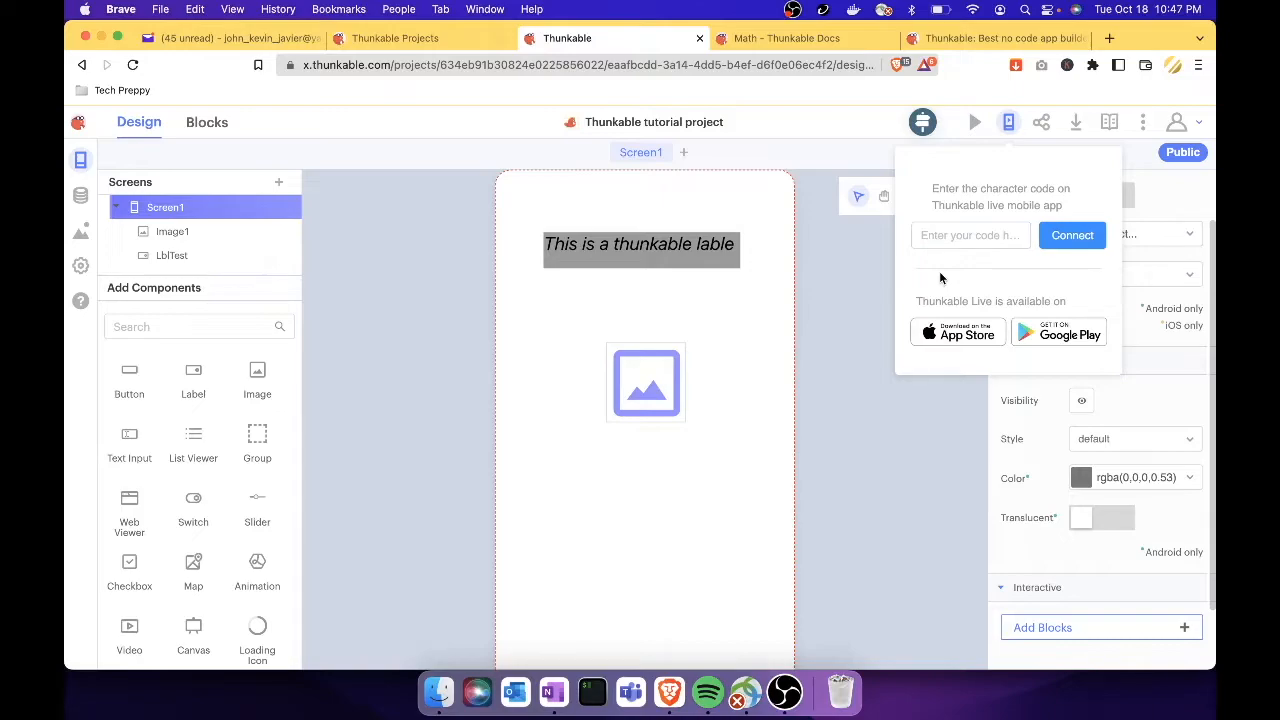
click(829, 390)
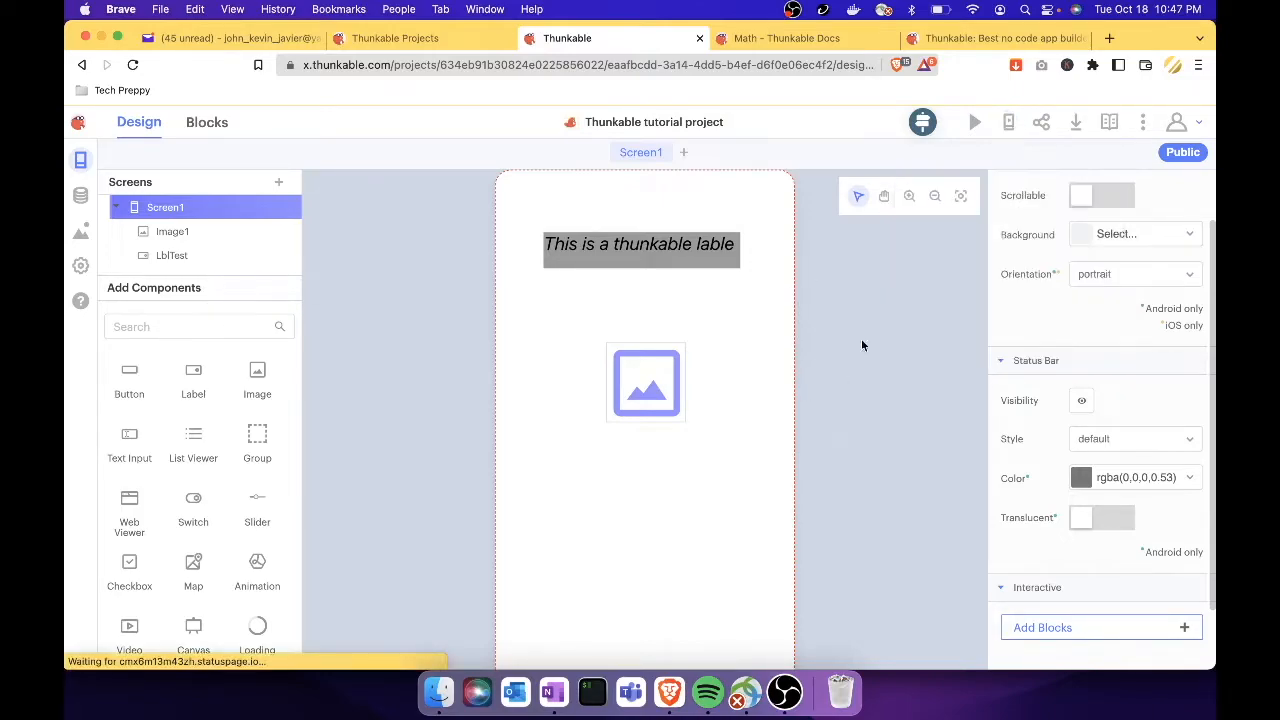
click(1042, 122)
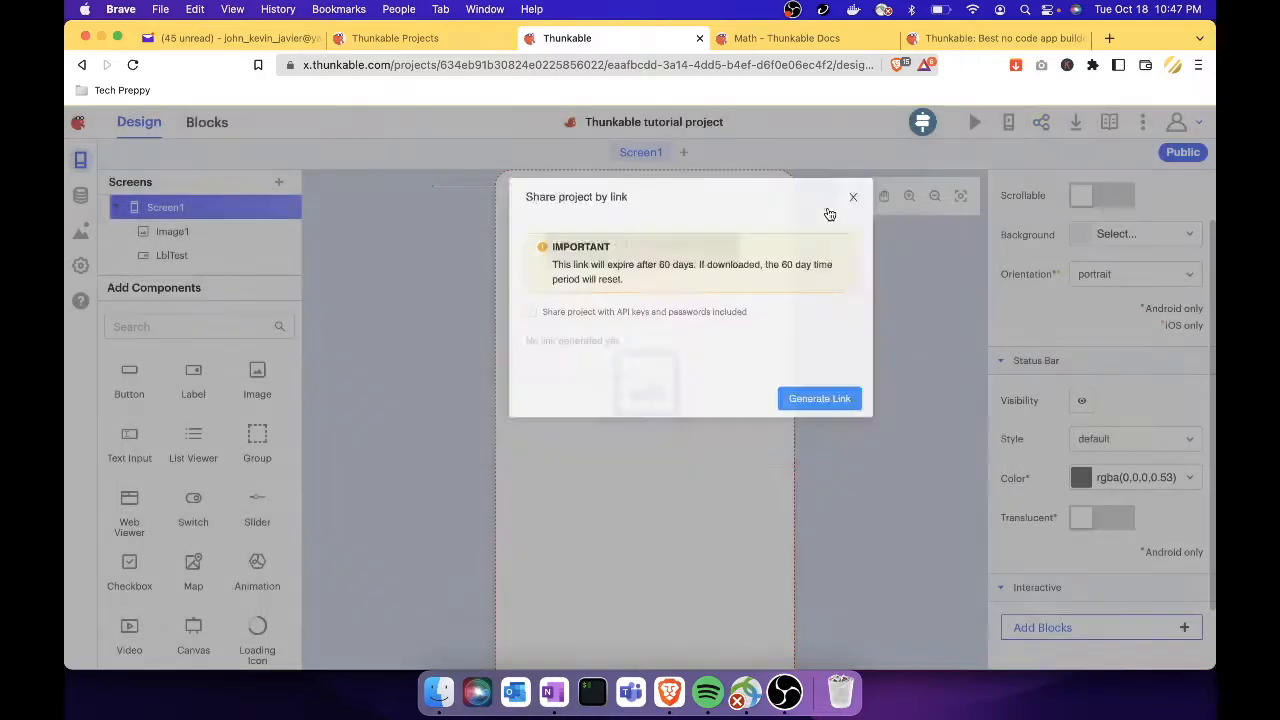
click(826, 210)
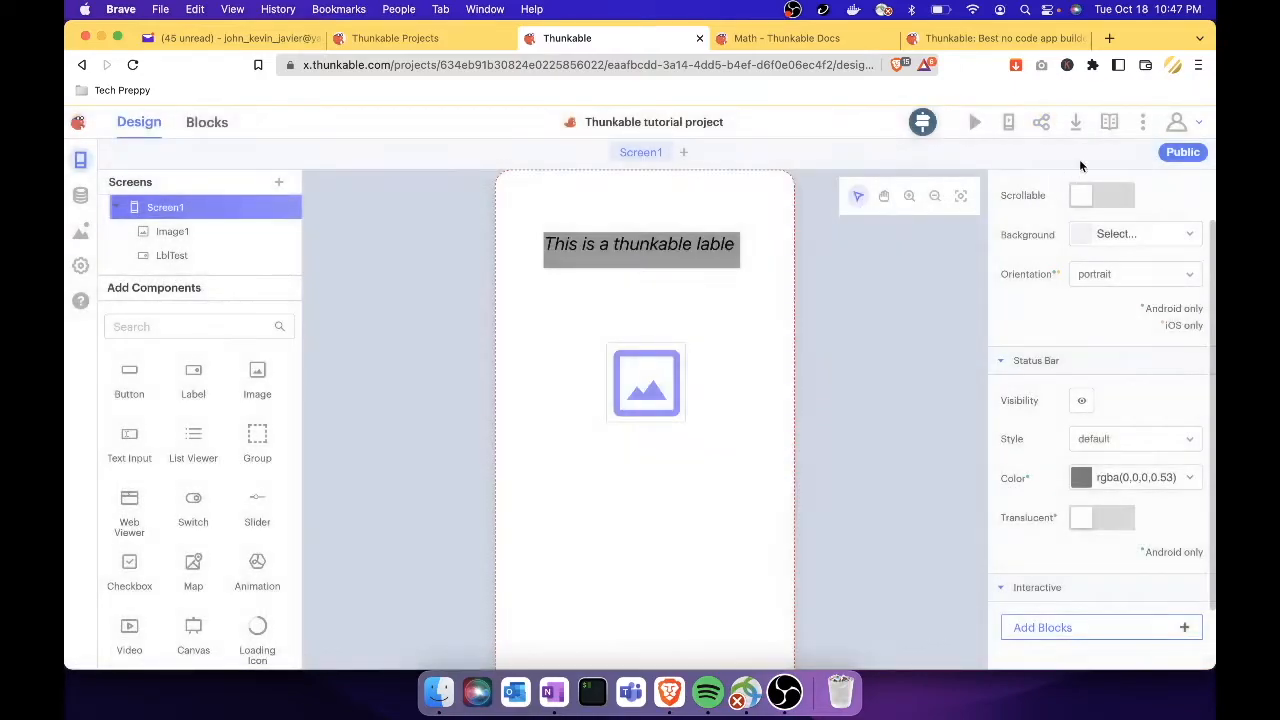
click(1077, 124)
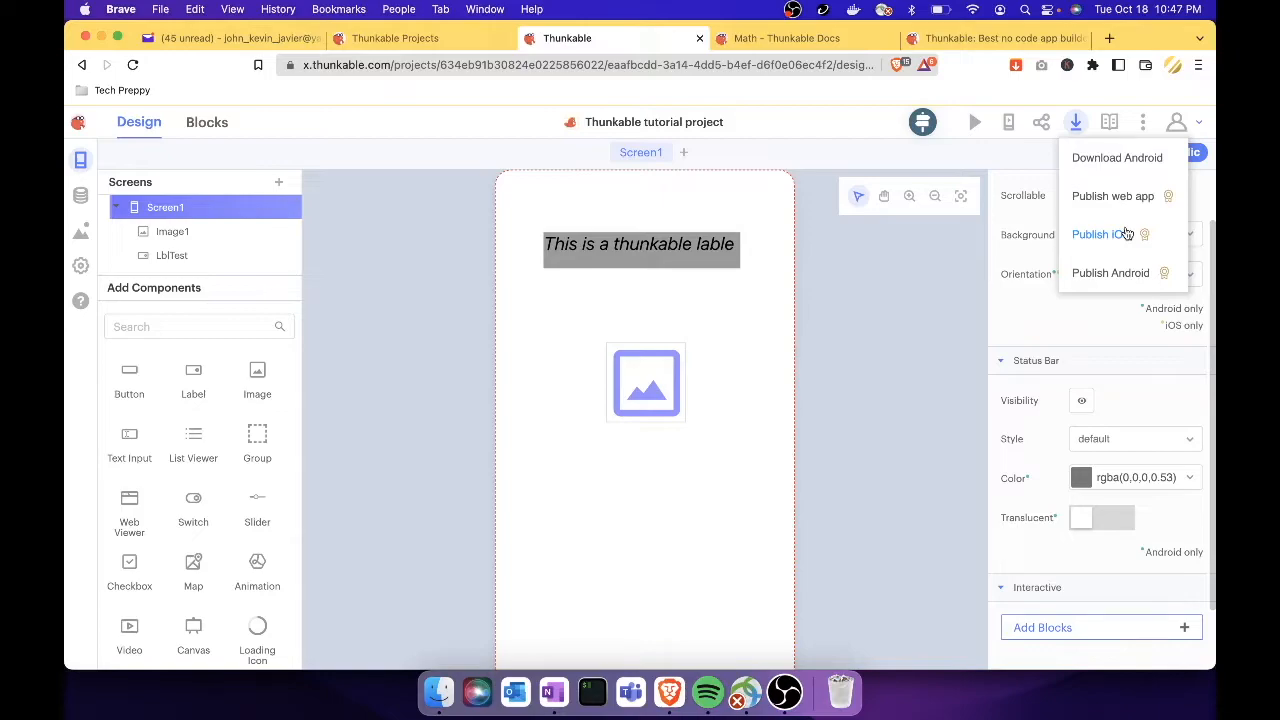
click(1145, 172)
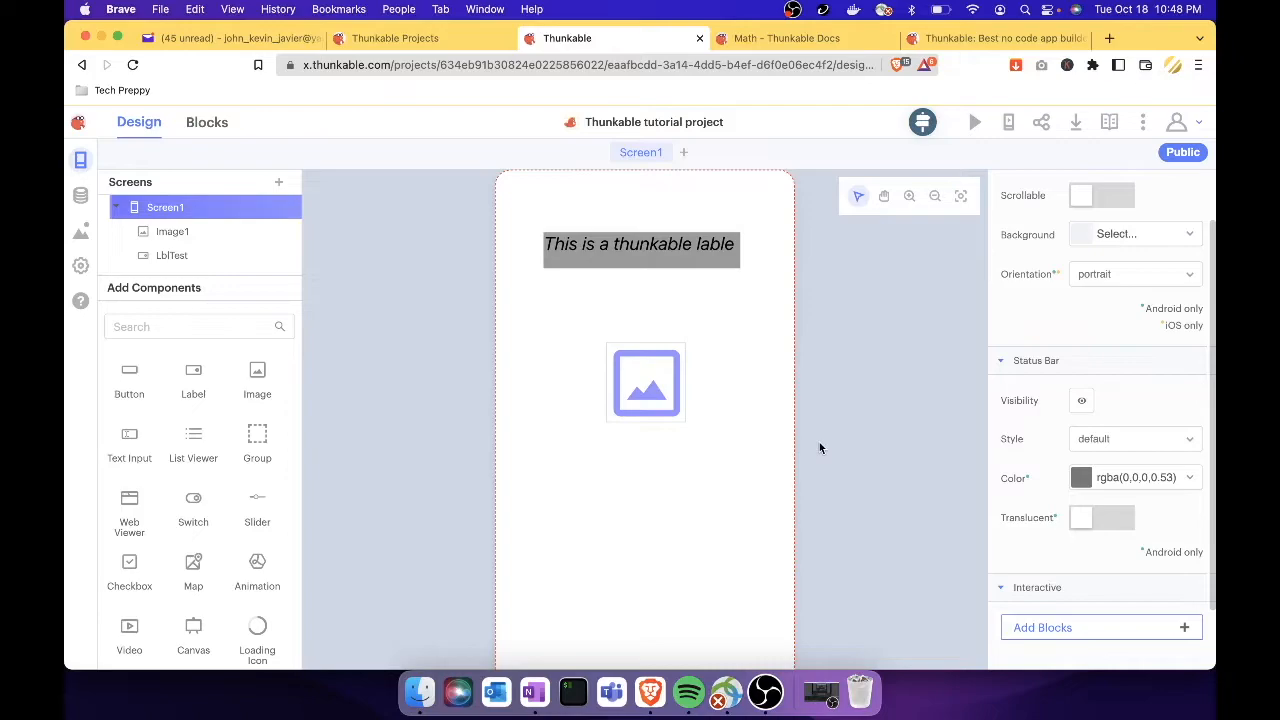
Step: Open Project Victory from the projects list and look through its screens from the introduction to Question 5
click(79, 128)
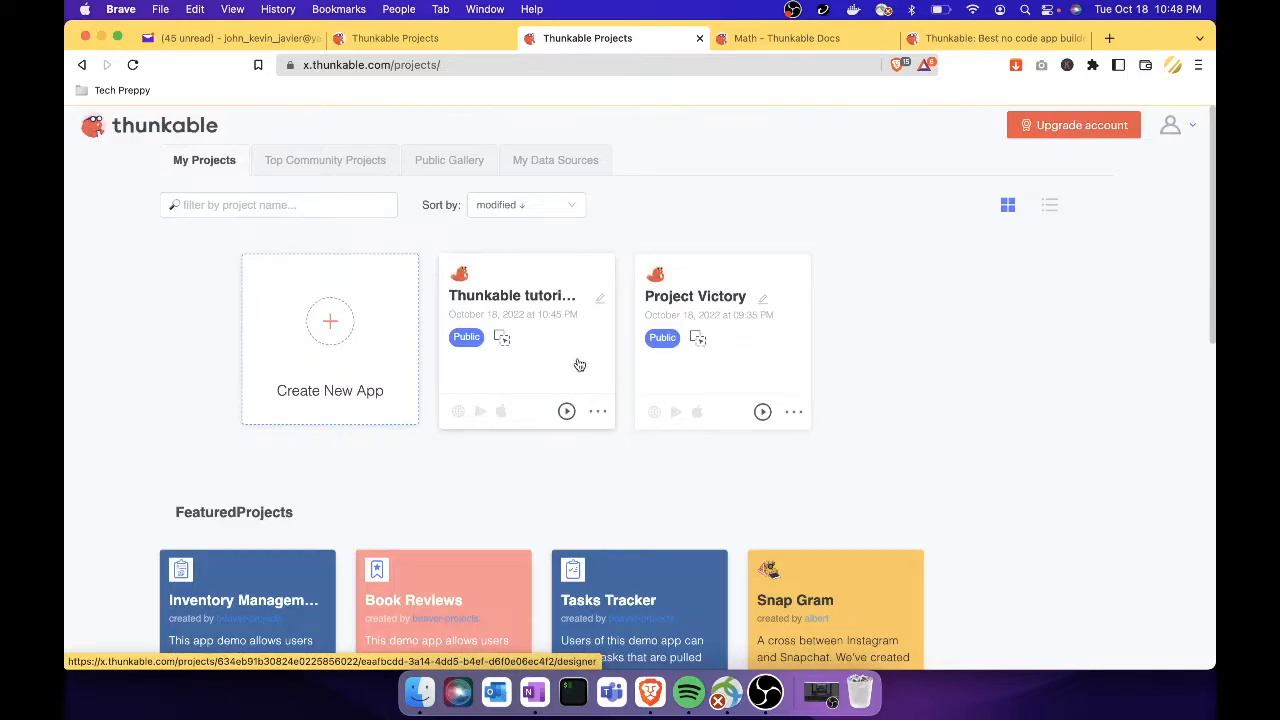
click(737, 377)
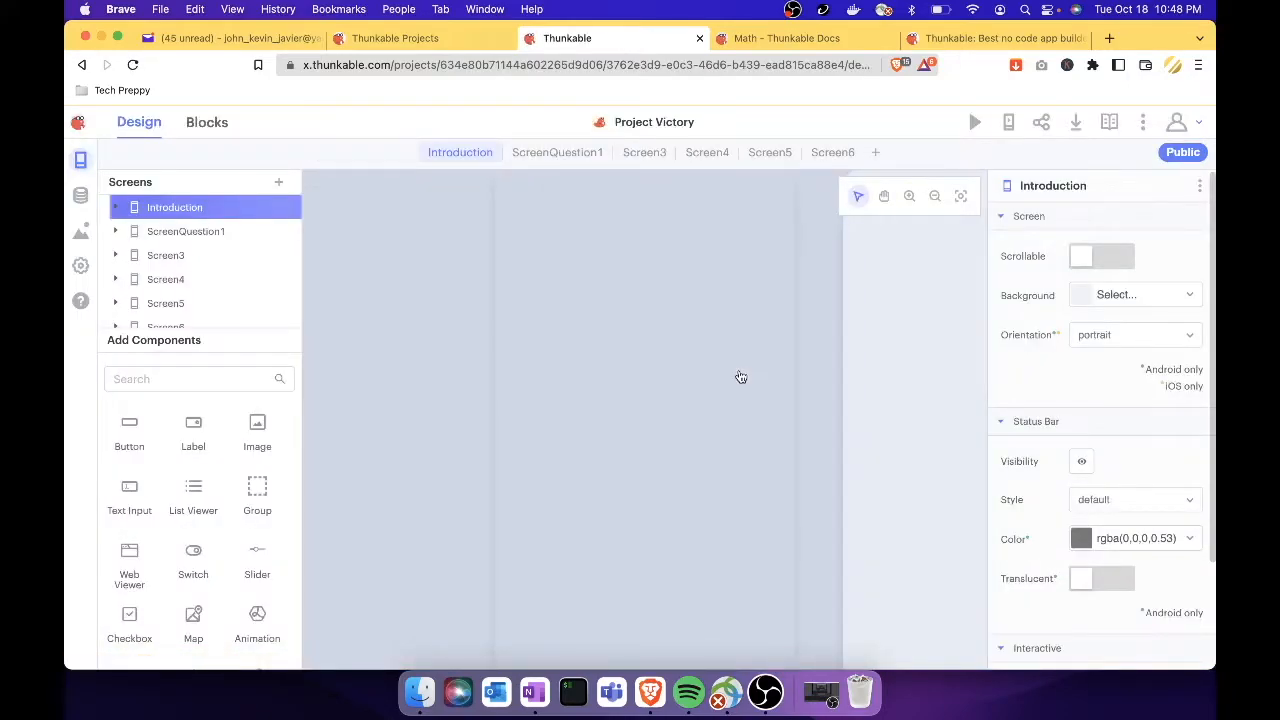
scroll(740, 377, right, 10)
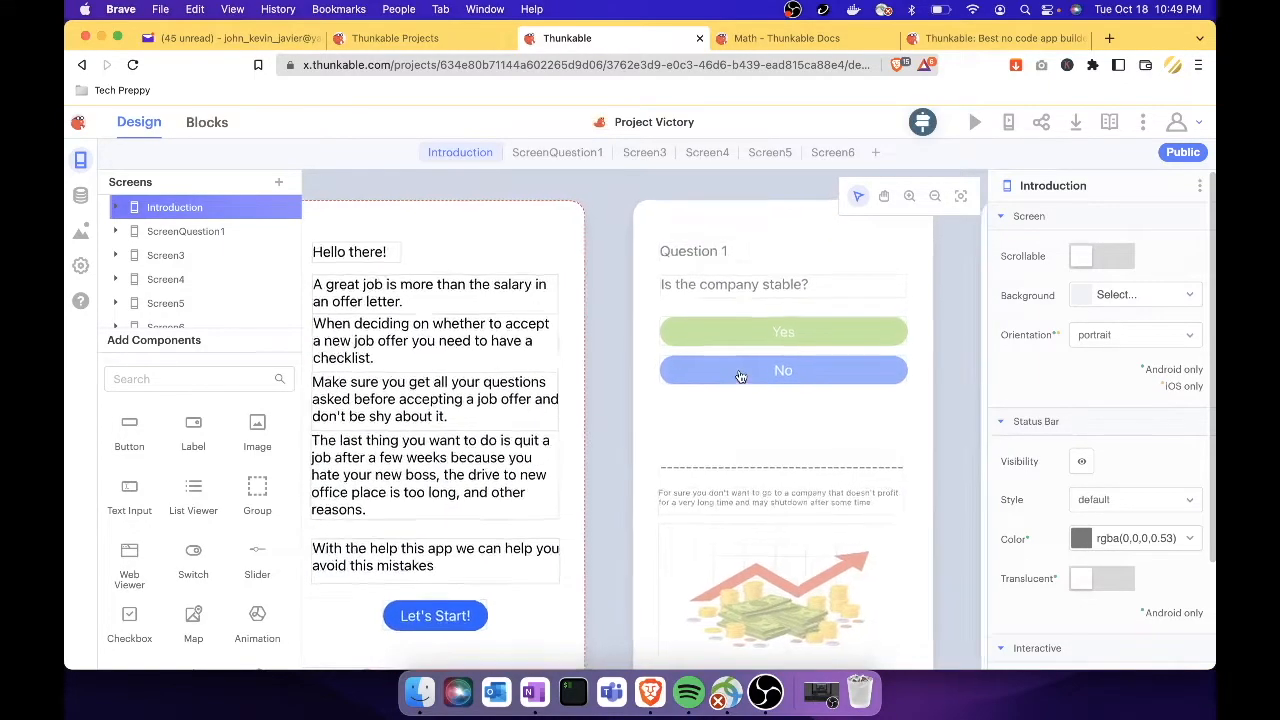
scroll(740, 377, right, 10)
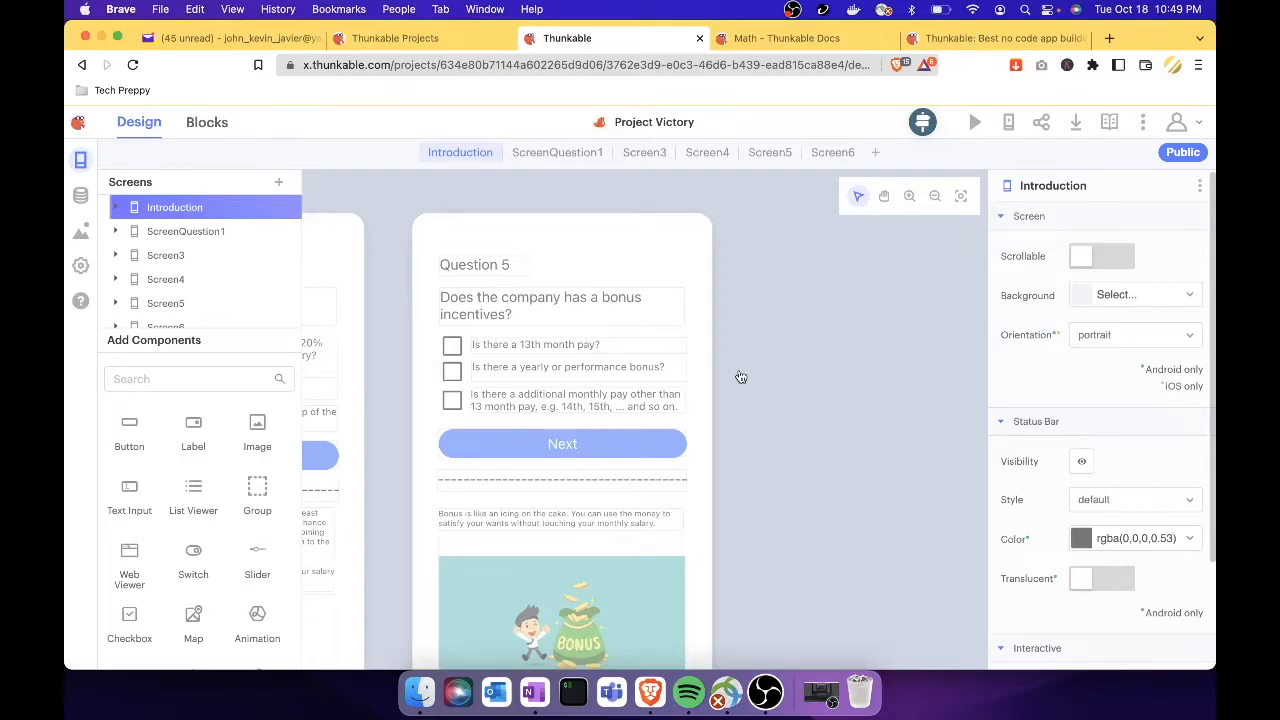
Step: Select Screen6 and examine the options for creating a new screen or adding a navigator
click(699, 333)
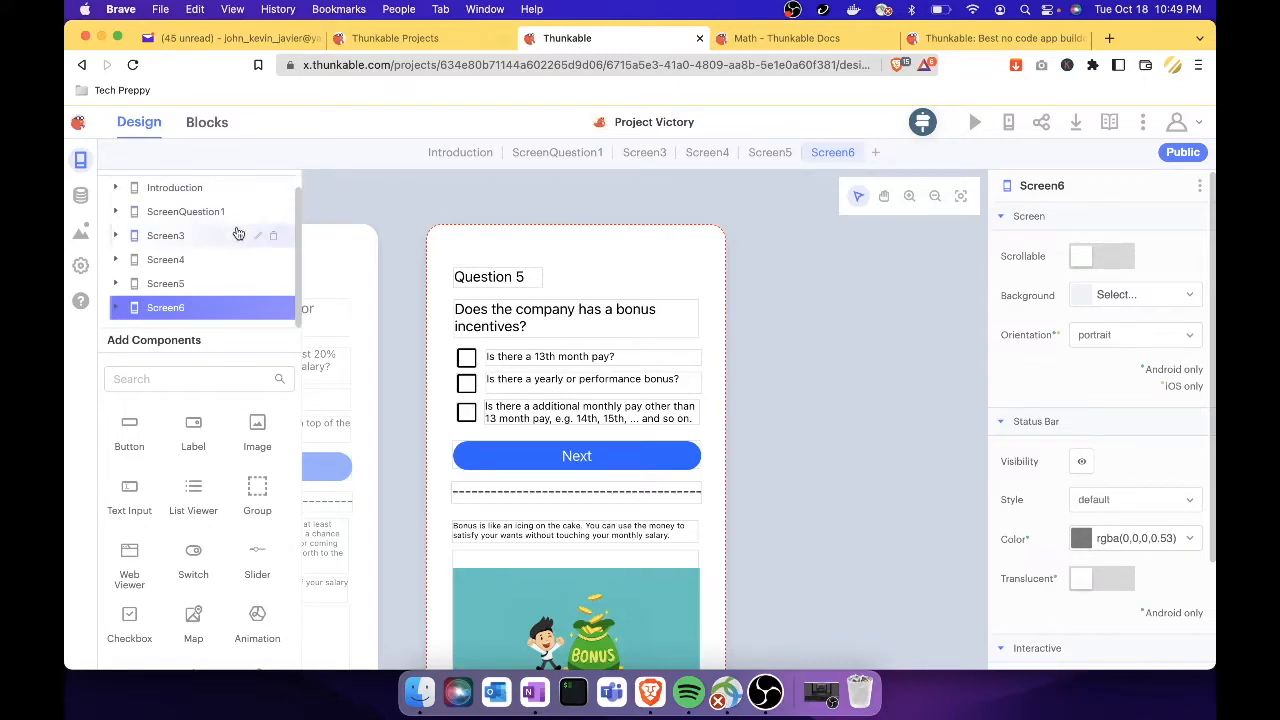
scroll(238, 232, up, 1)
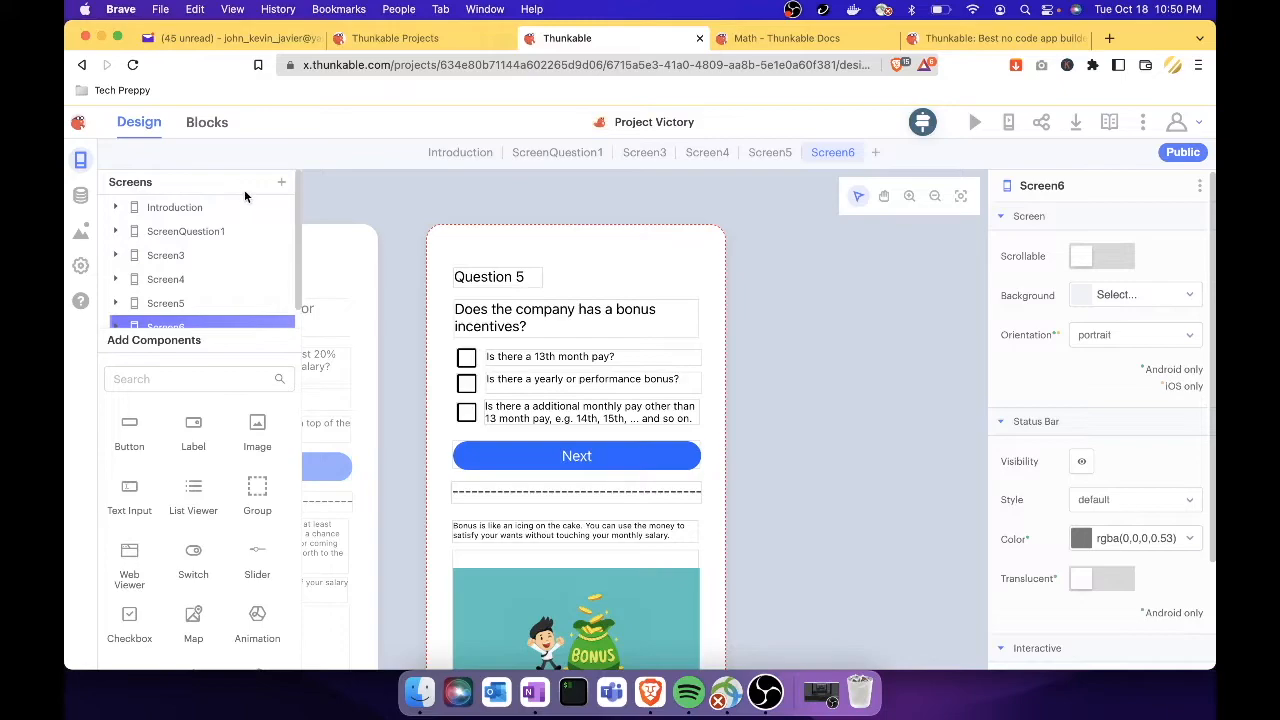
click(283, 186)
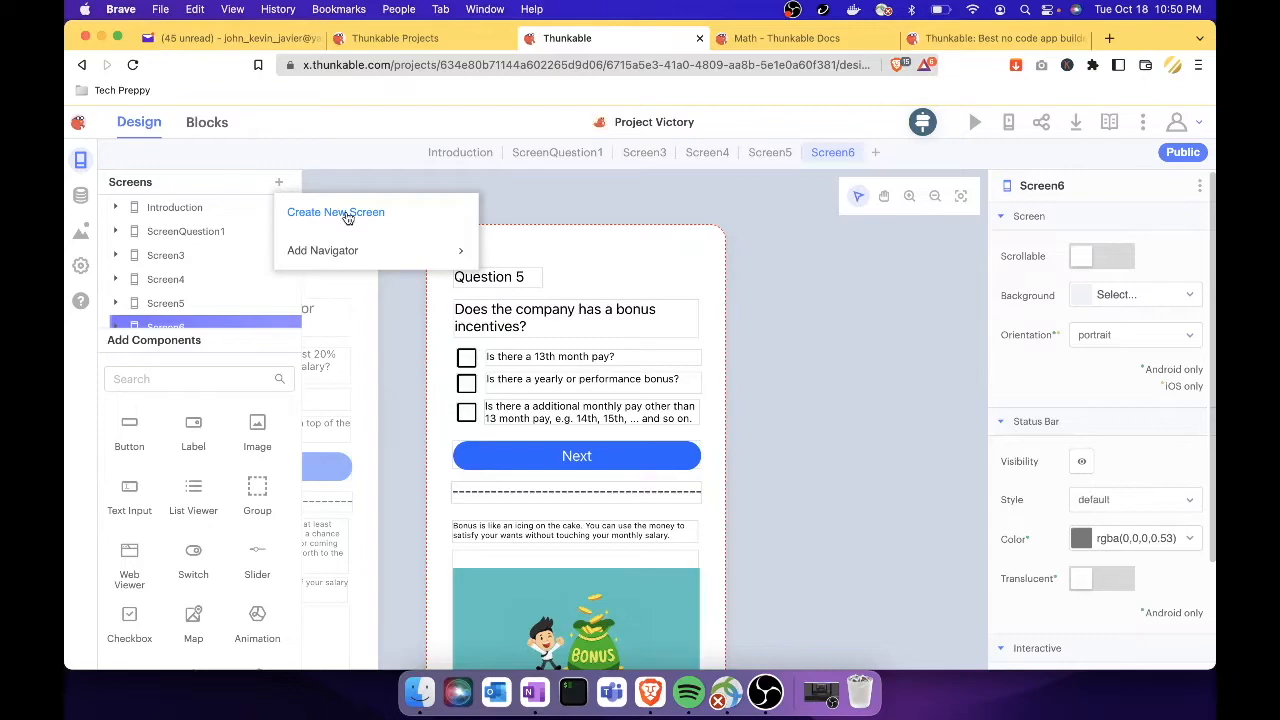
mouse_move(368, 250)
click(698, 208)
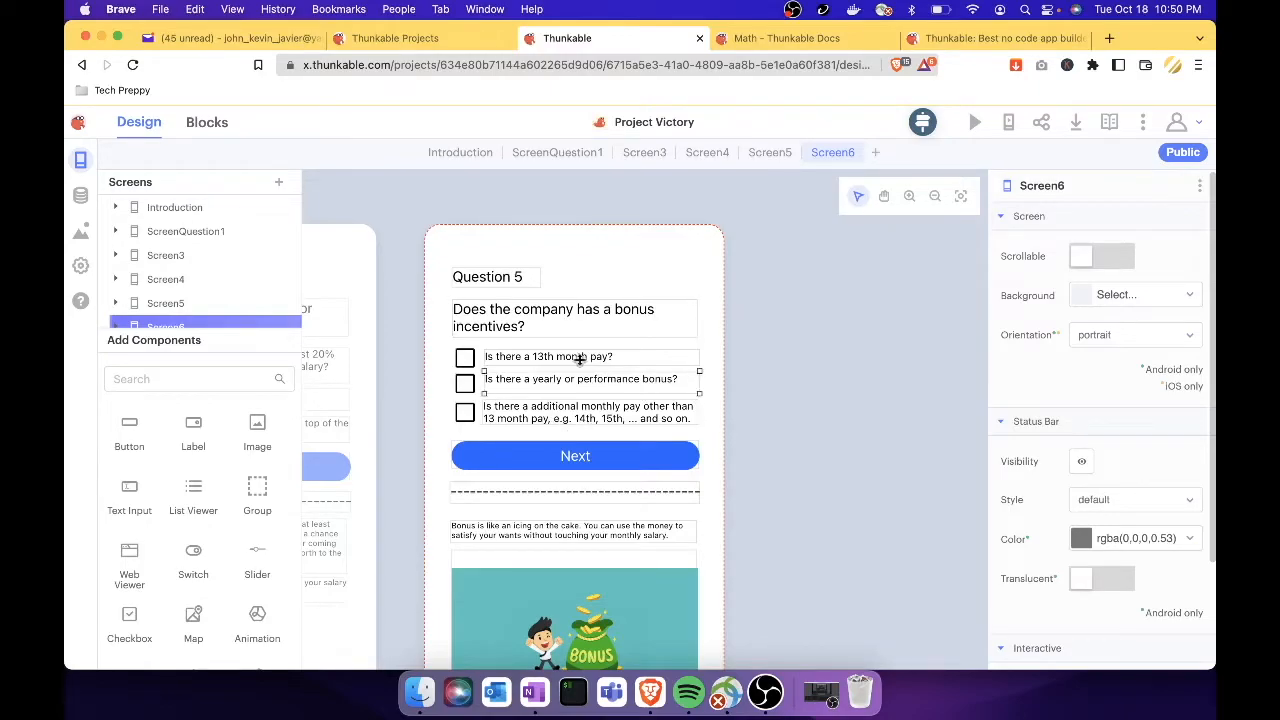
Step: Duplicate Screen6 to create another question screen
scroll(607, 560, down, 3)
scroll(607, 560, up, 3)
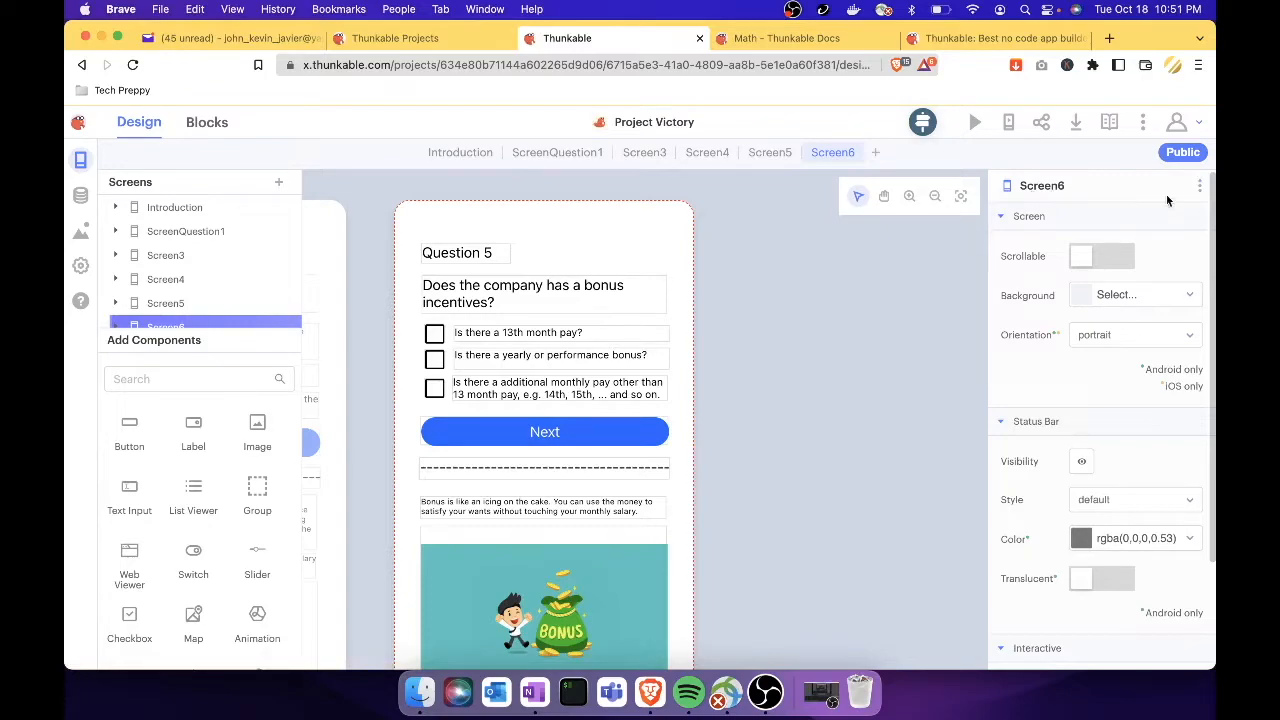
click(1199, 186)
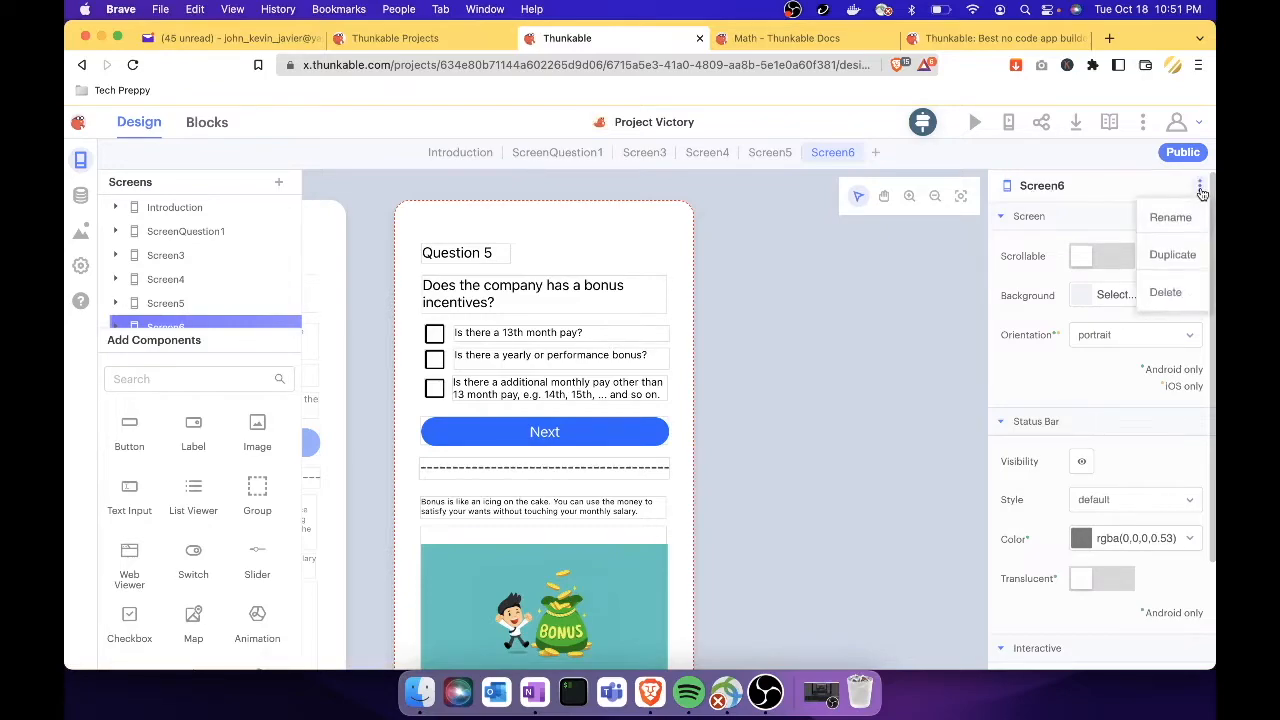
click(1173, 257)
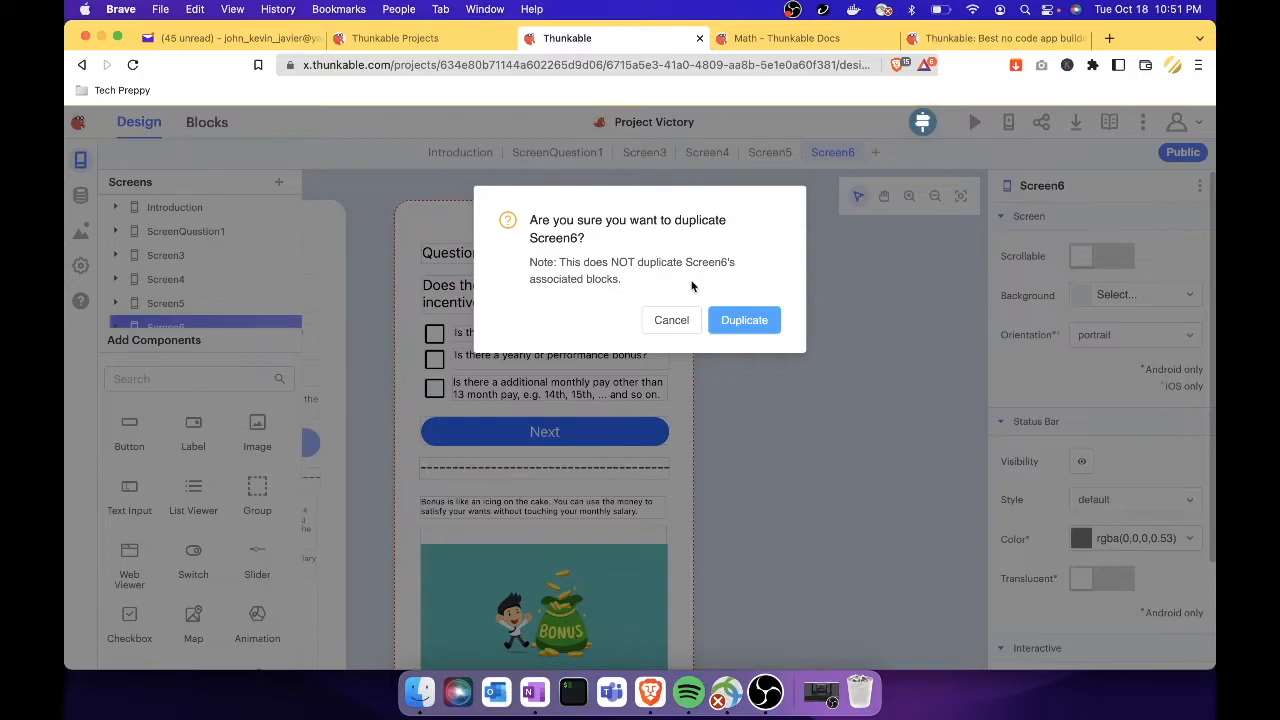
click(745, 318)
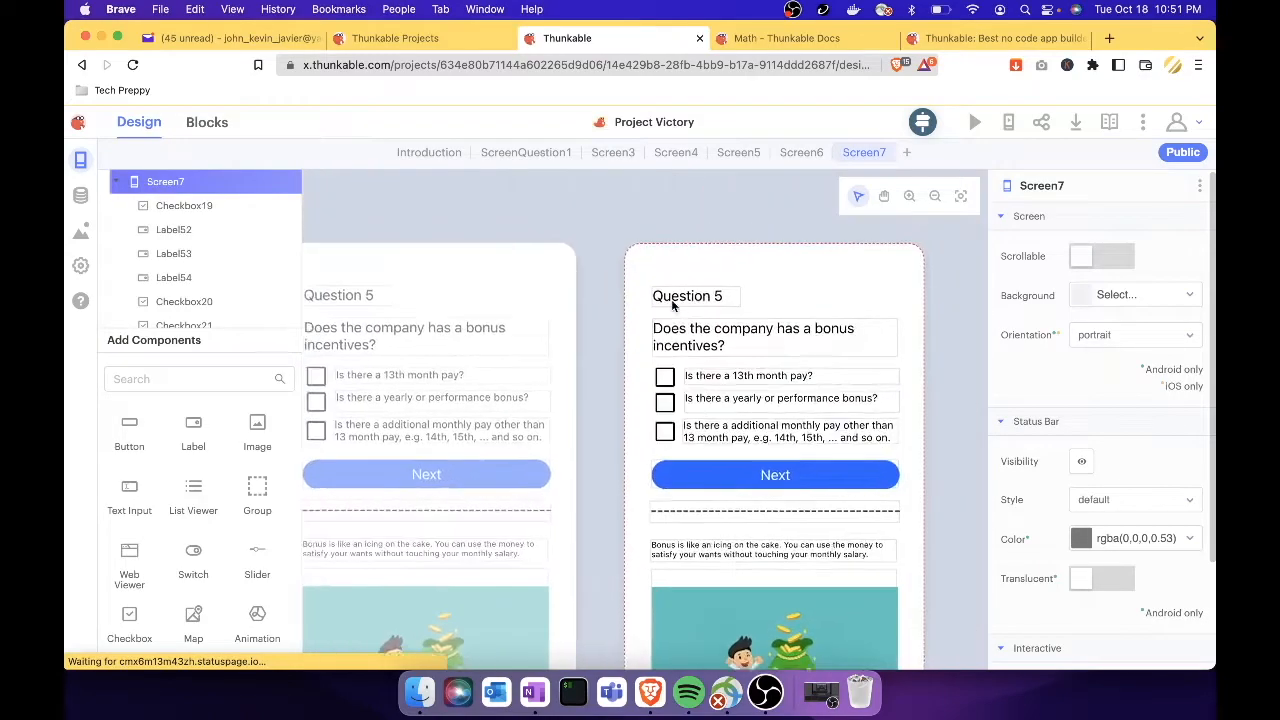
Step: Change the heading label on the duplicated screen to "Question 6"
click(672, 302)
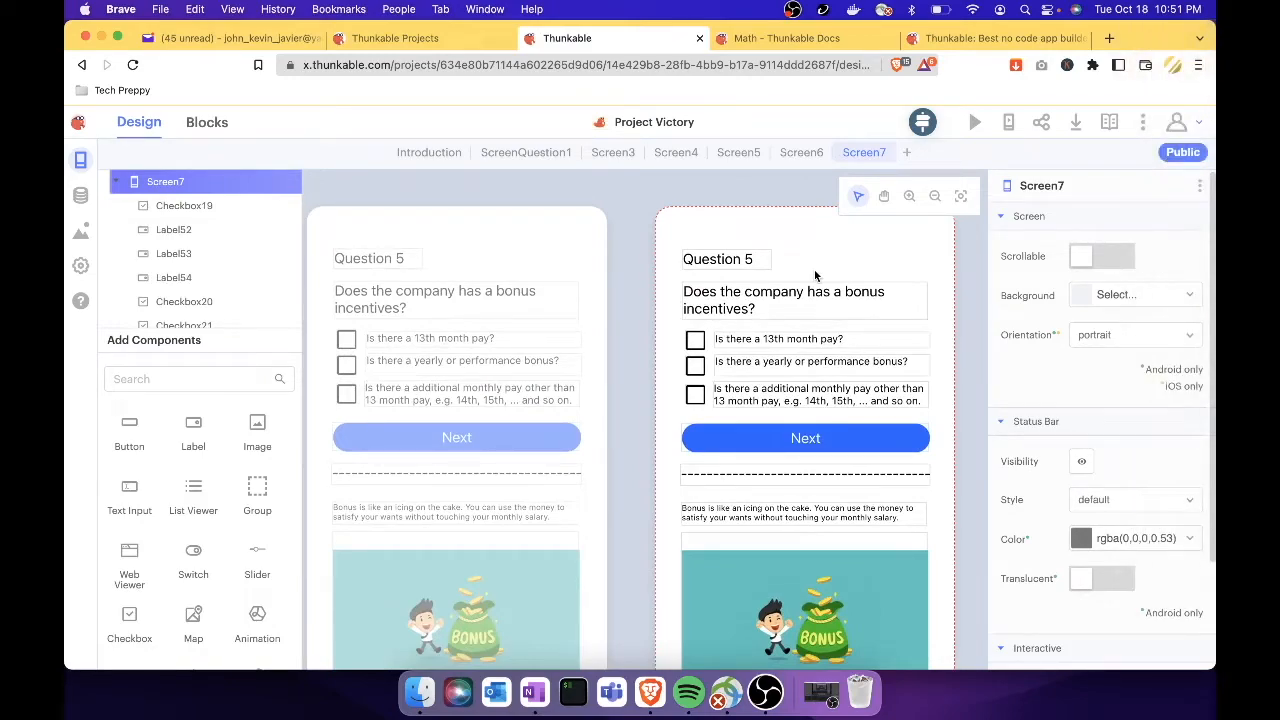
click(681, 259)
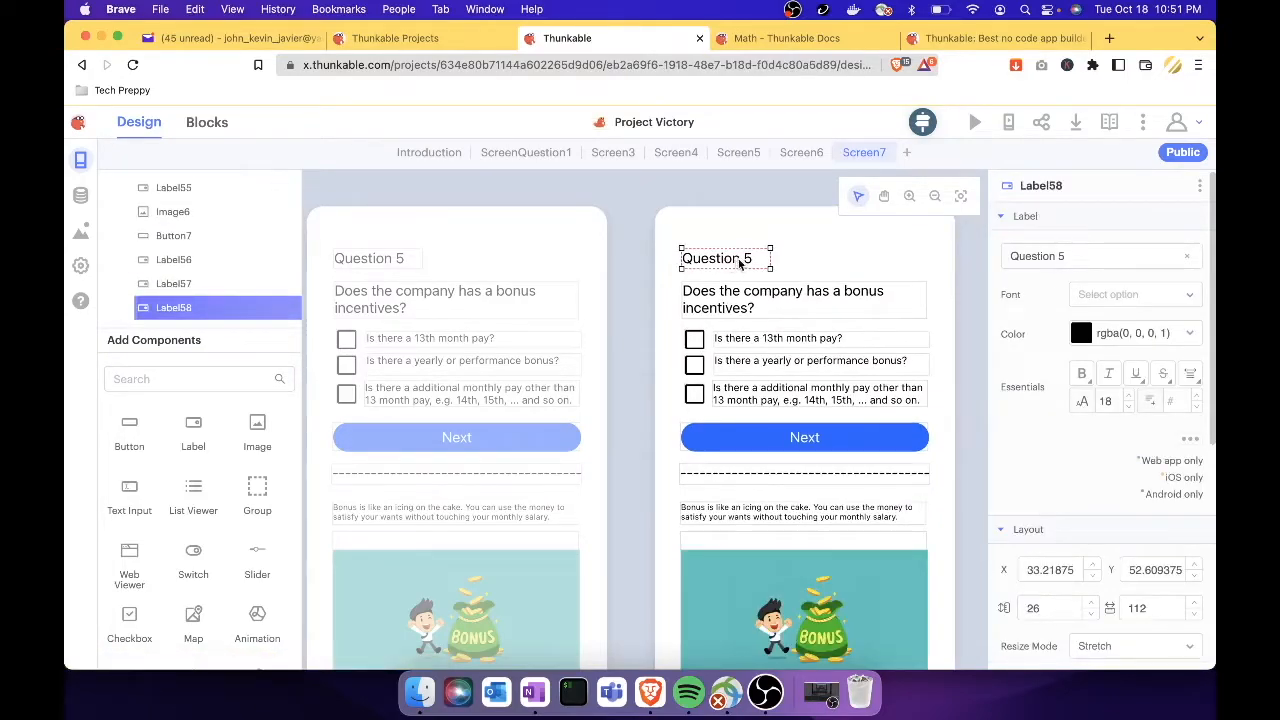
click(1065, 255)
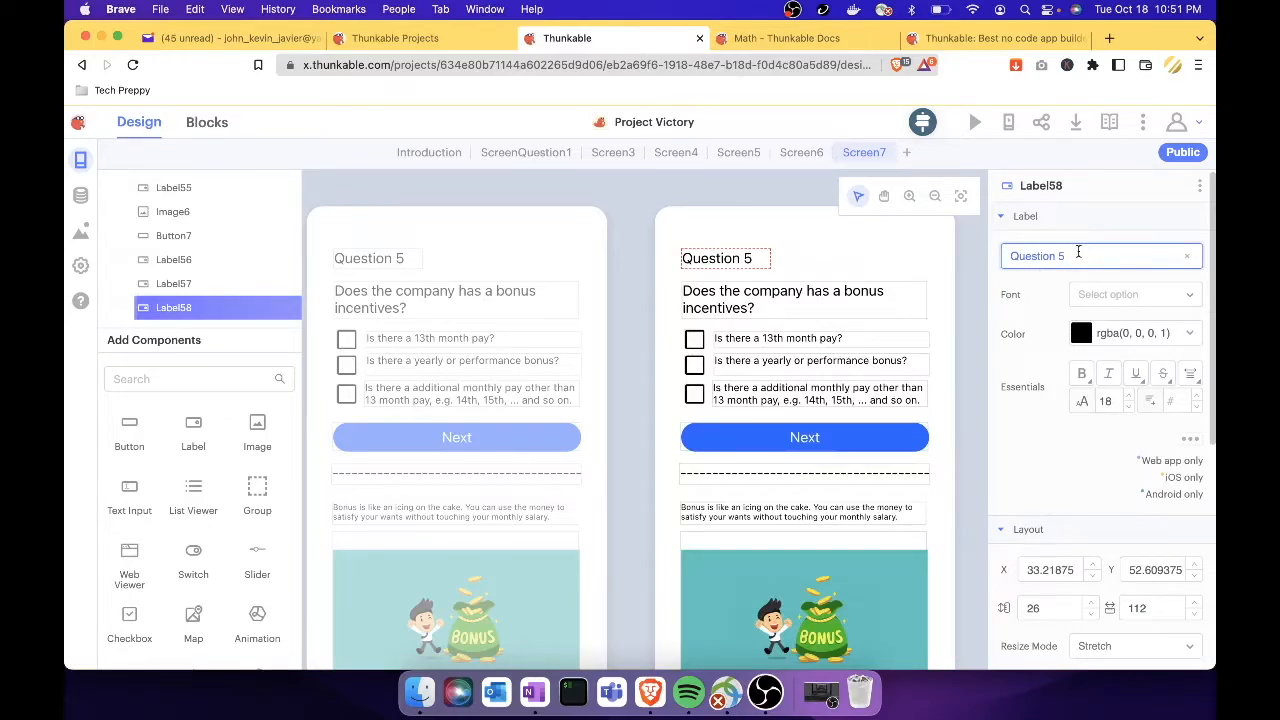
key(BackSpace)
text(6)
click(922, 268)
Step: Replace the question text under the heading with "Is the thunkable a perfect no code app builder?"
click(871, 311)
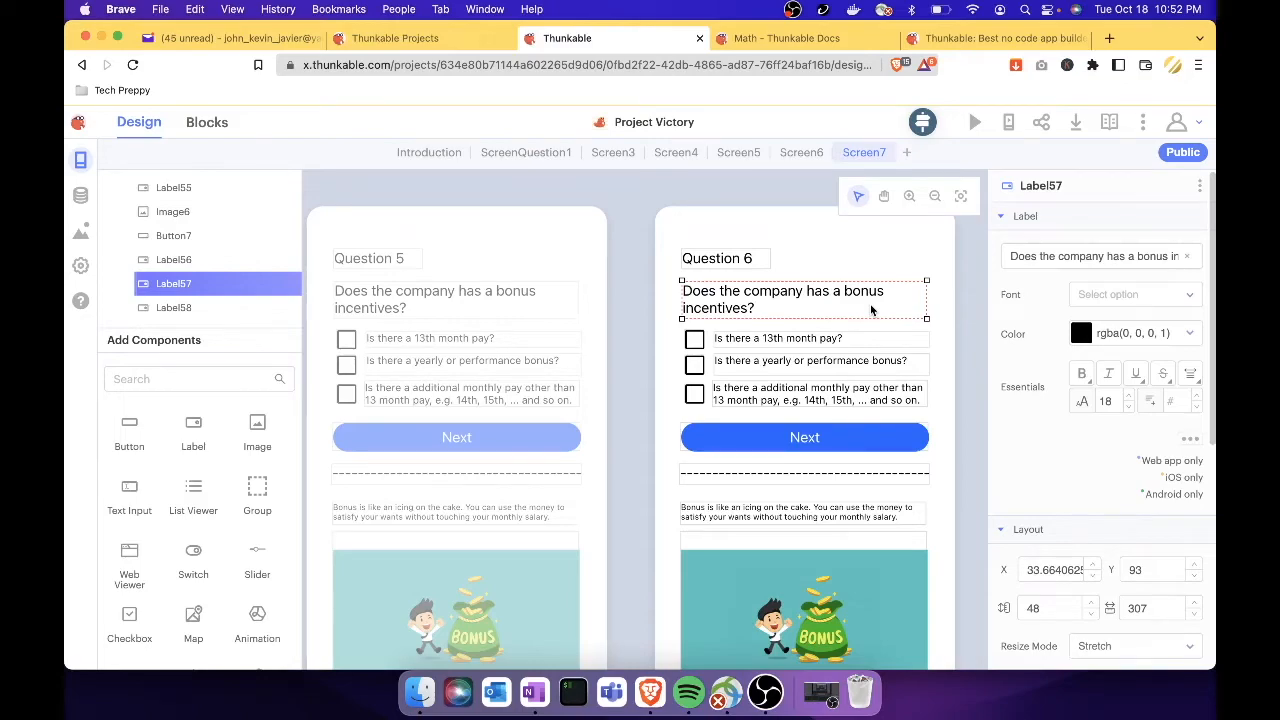
click(1089, 258)
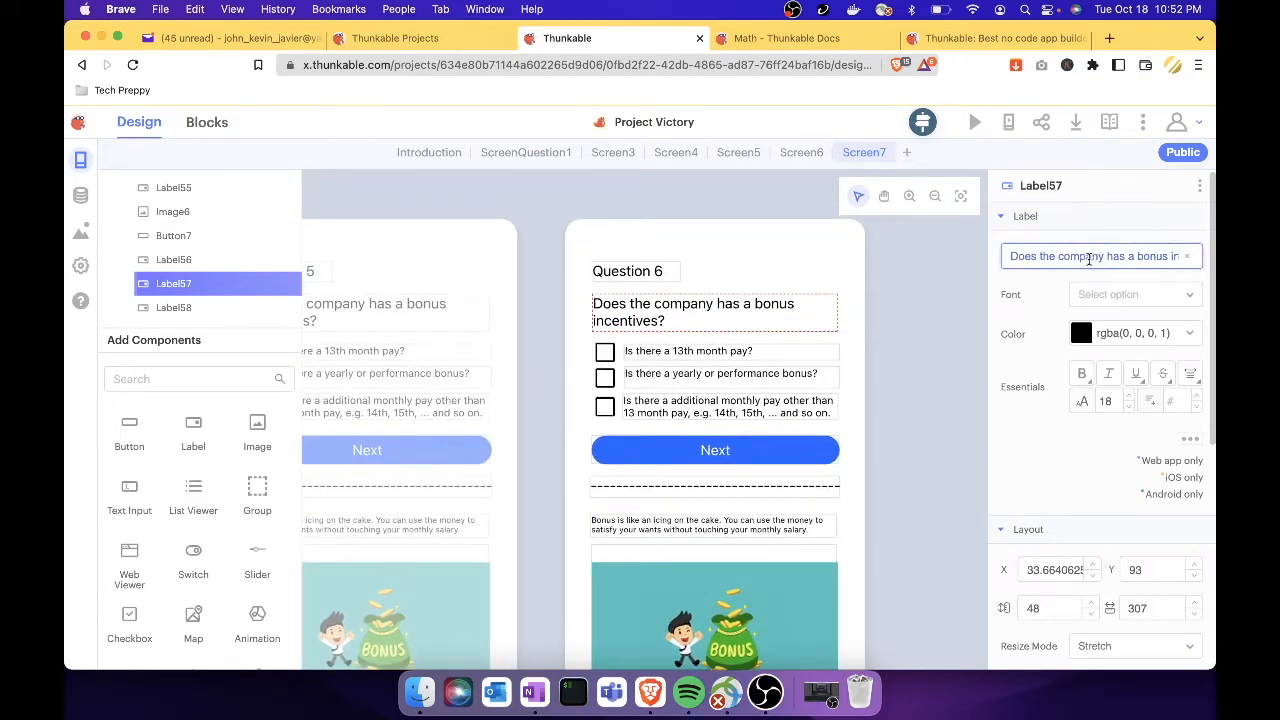
triple_click(1089, 258)
key(BackSpace)
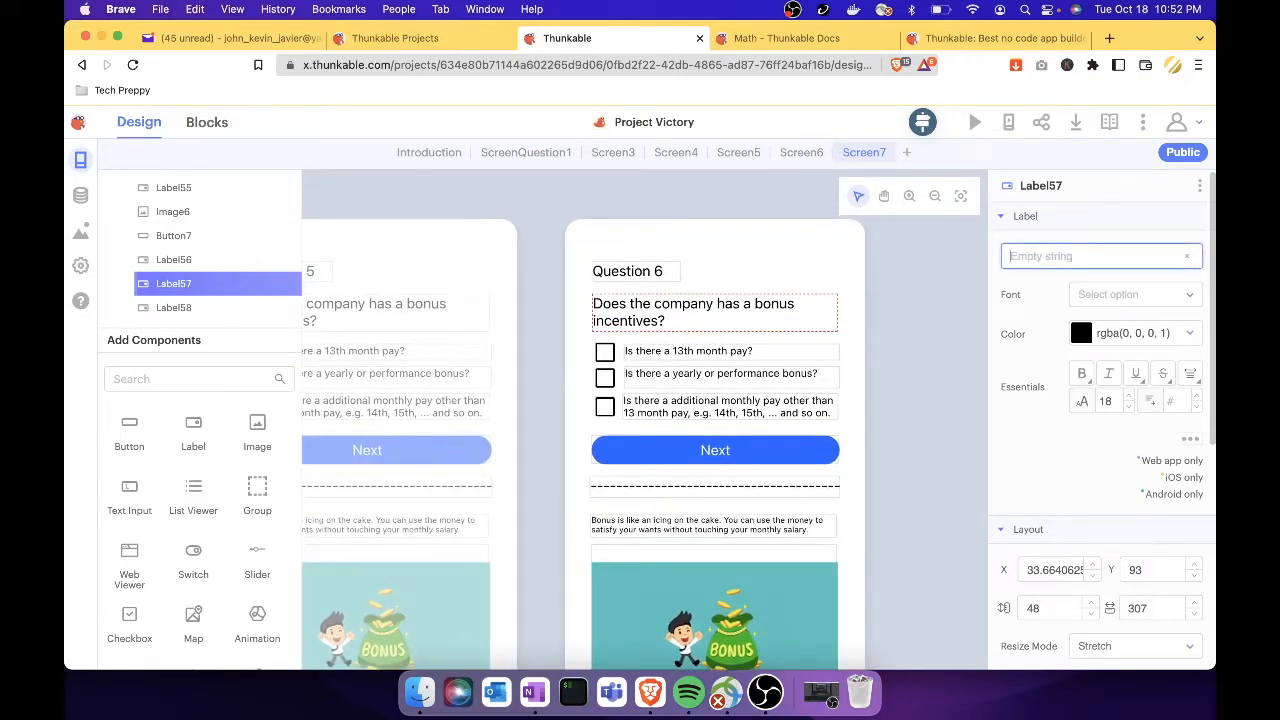
text(Is the)
text( thunka)
text(ble a p)
text(erfect no code)
text( ap)
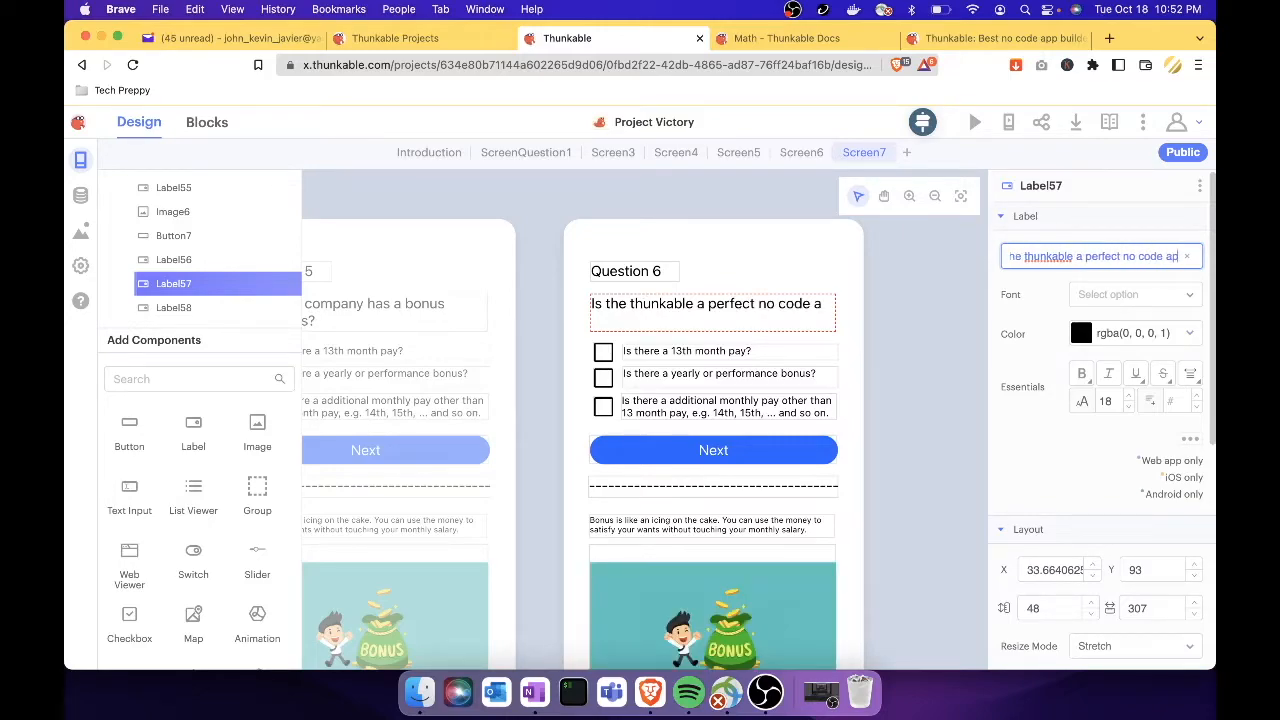
text(p builder)
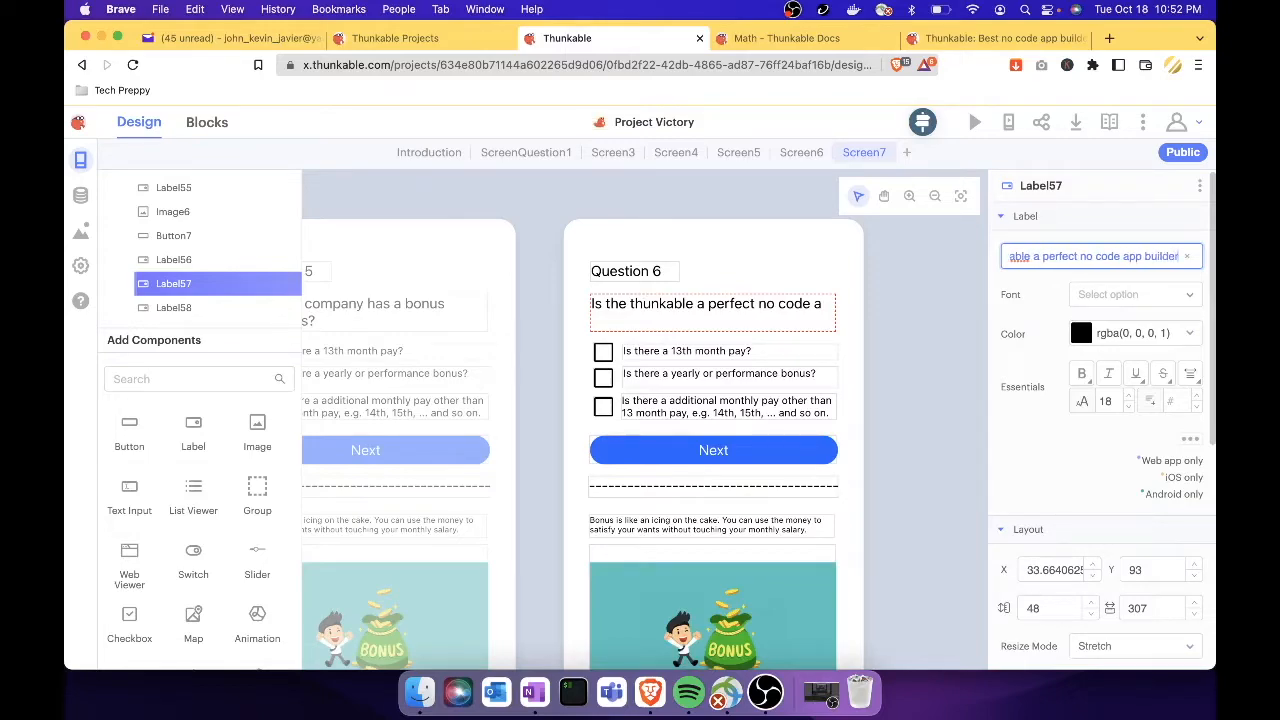
text(?)
Step: Delete the "Is there a 13th month pay?" label and its checkbox from Screen7
click(772, 360)
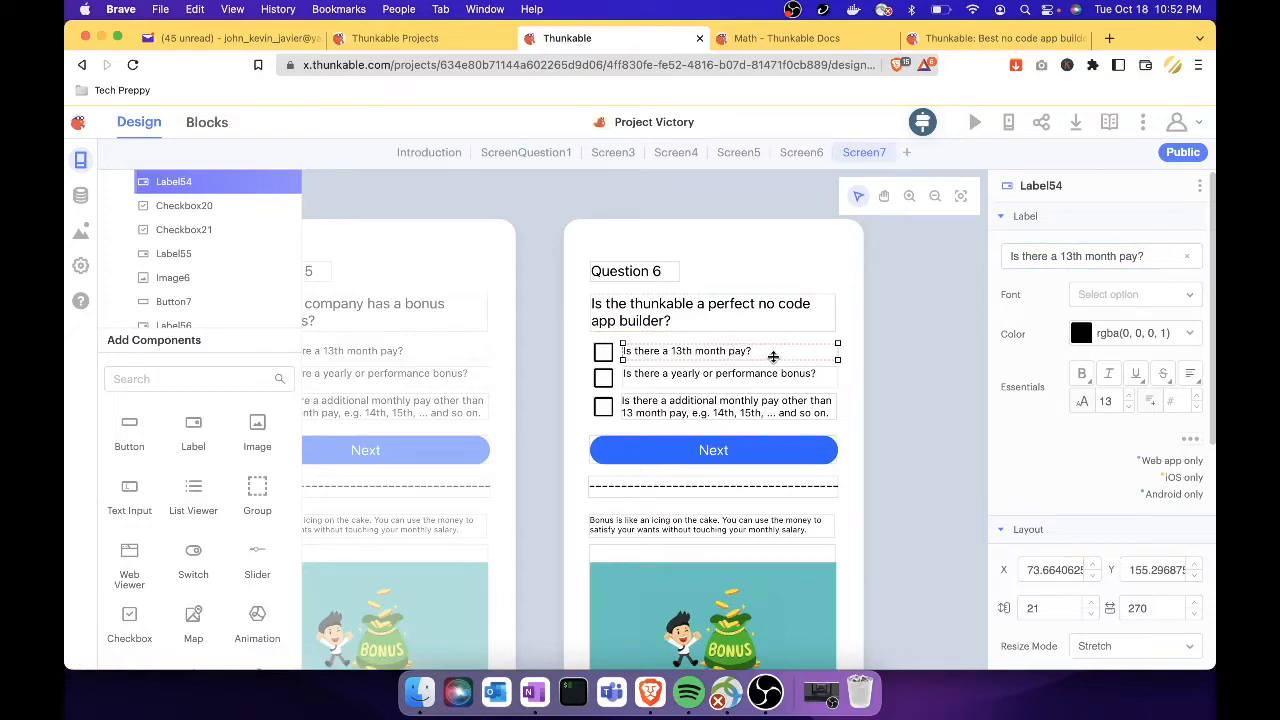
click(752, 380)
click(800, 355)
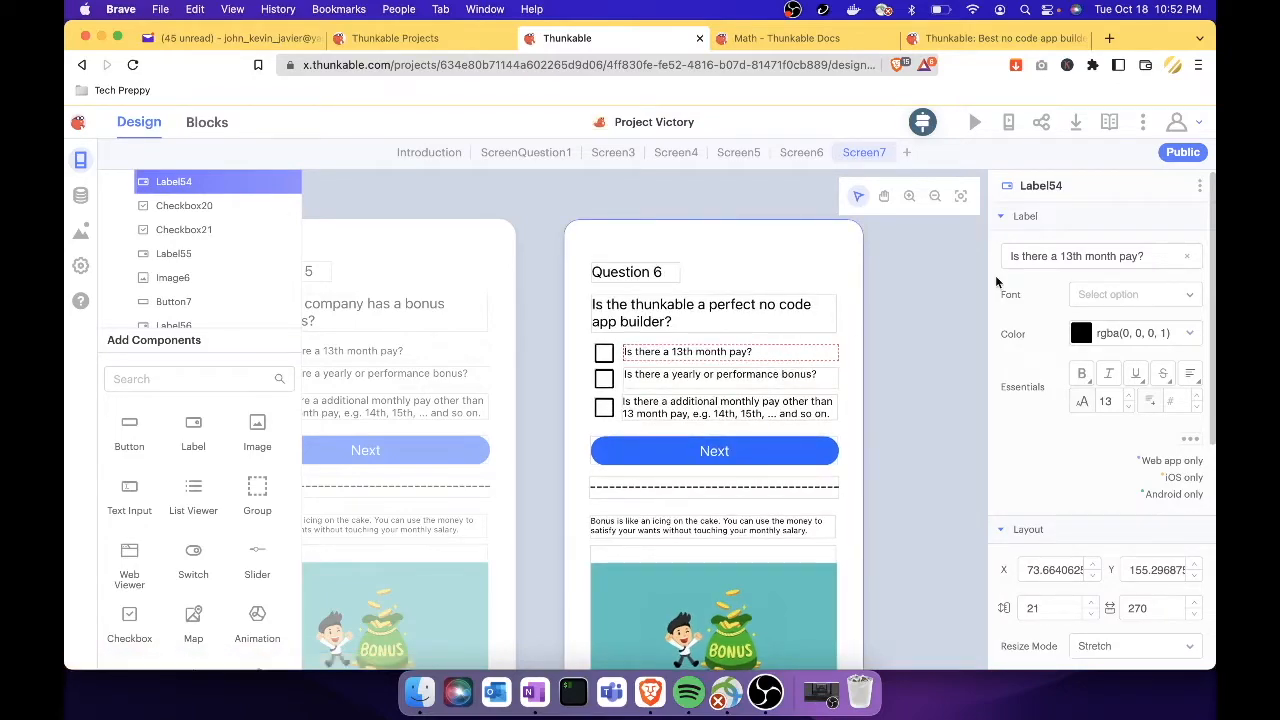
click(1198, 191)
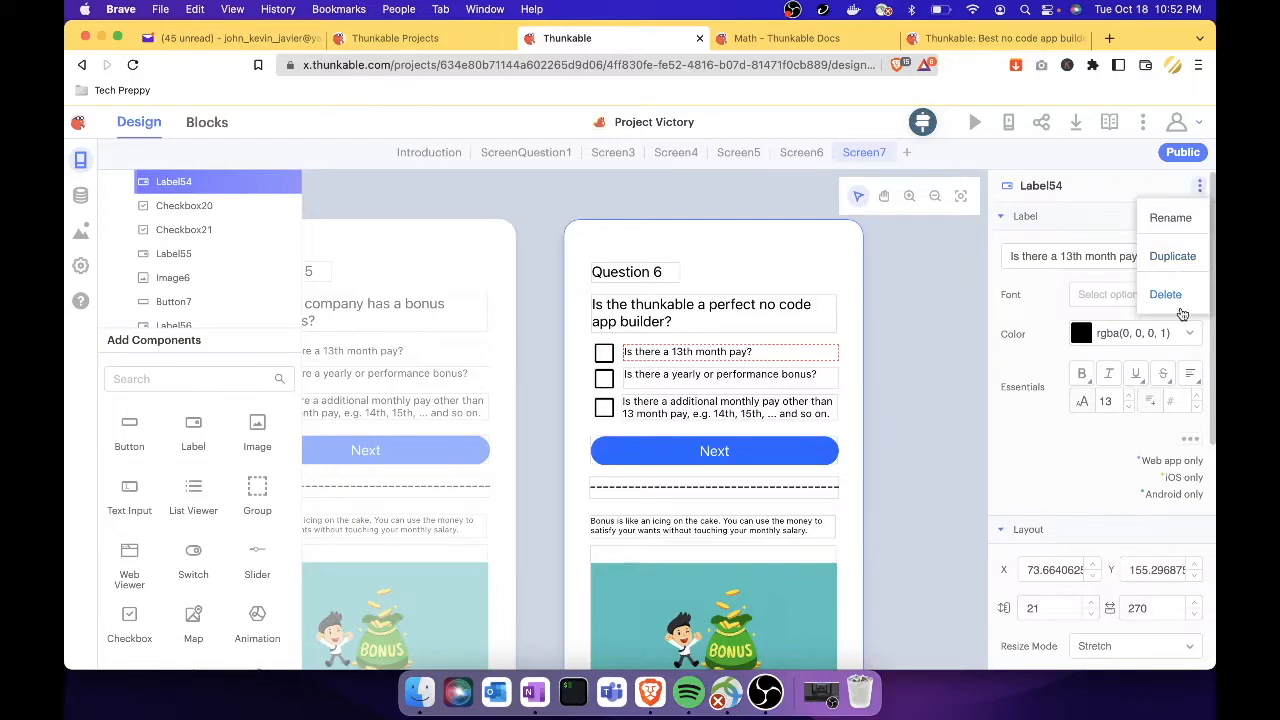
click(806, 357)
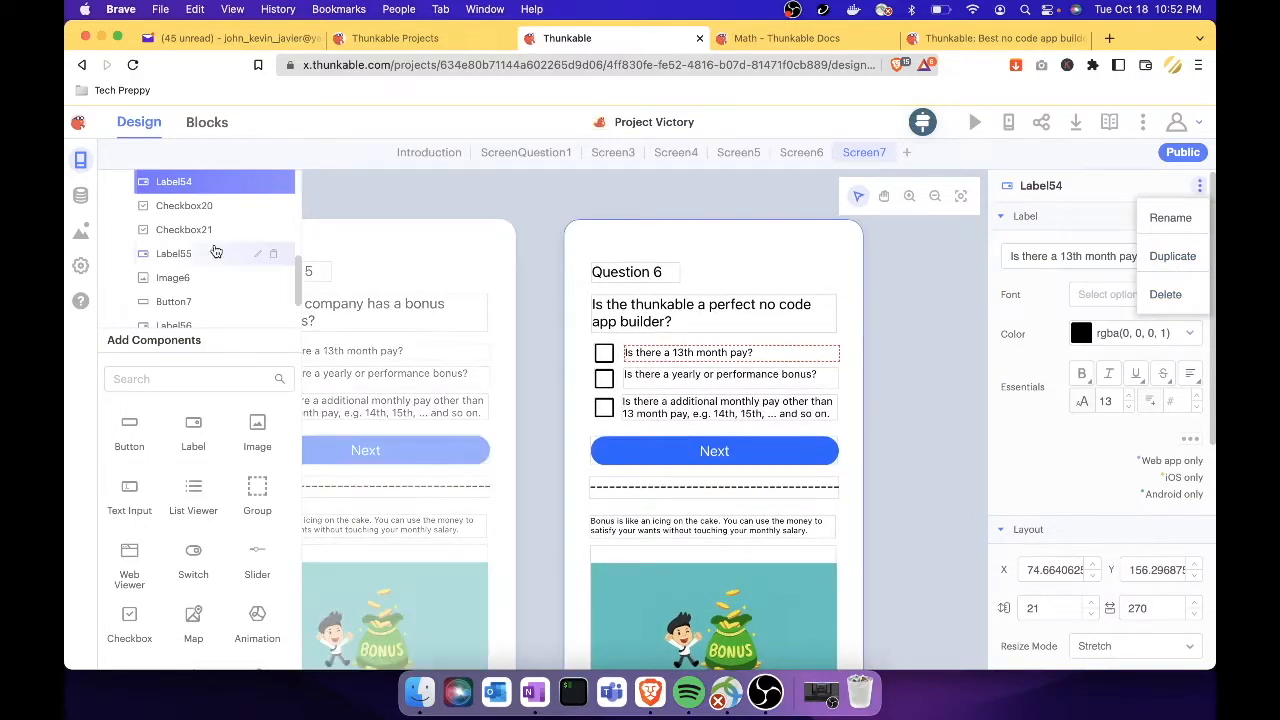
scroll(215, 251, up, 5)
scroll(215, 251, down, 3)
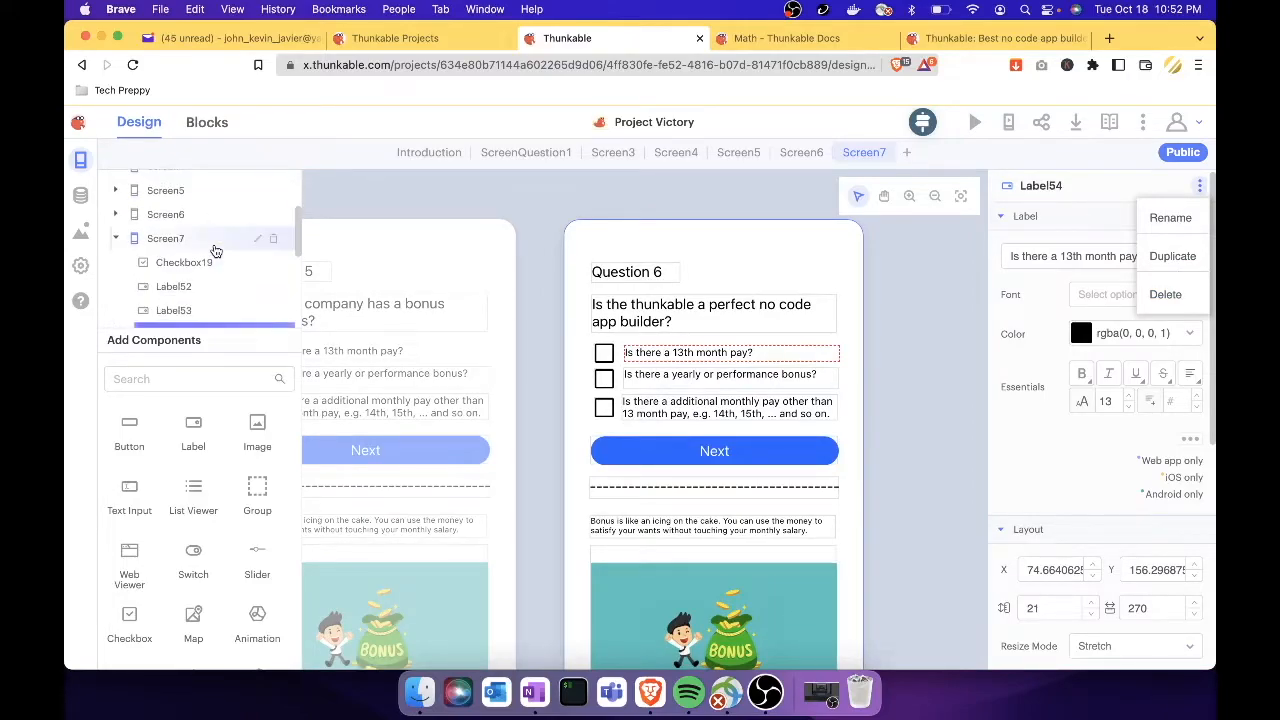
scroll(228, 255, down, 1)
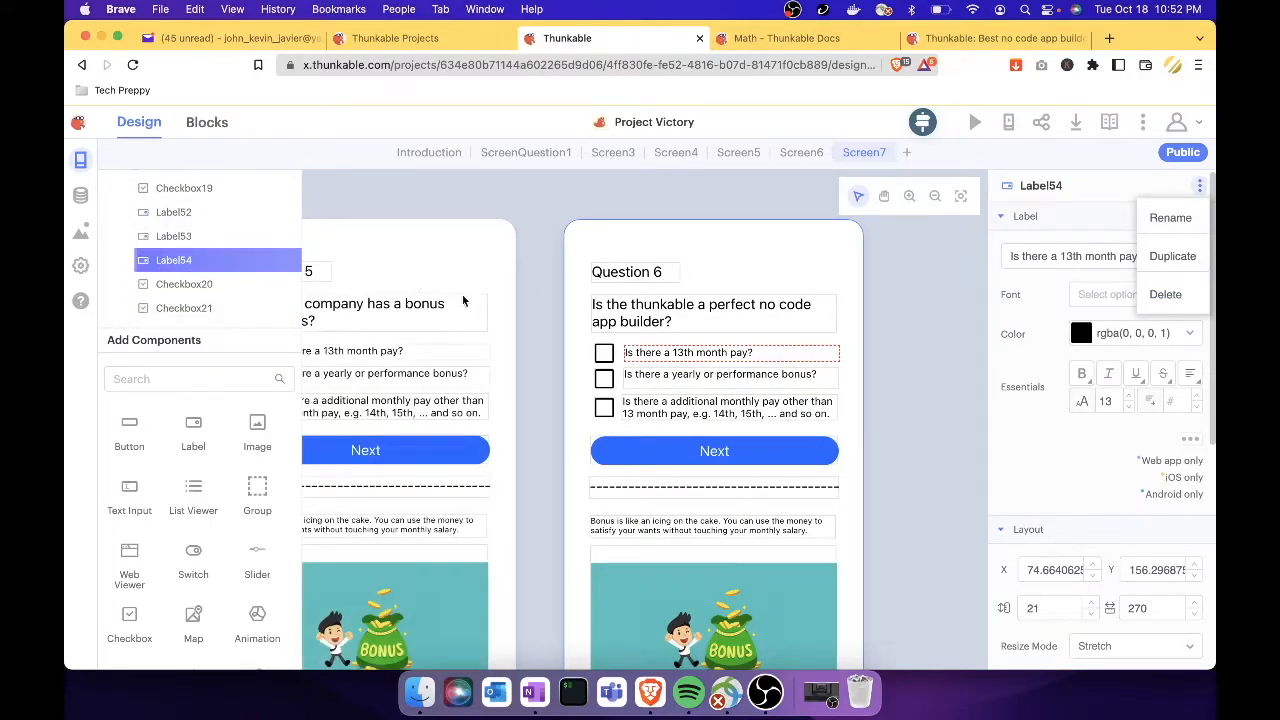
click(275, 265)
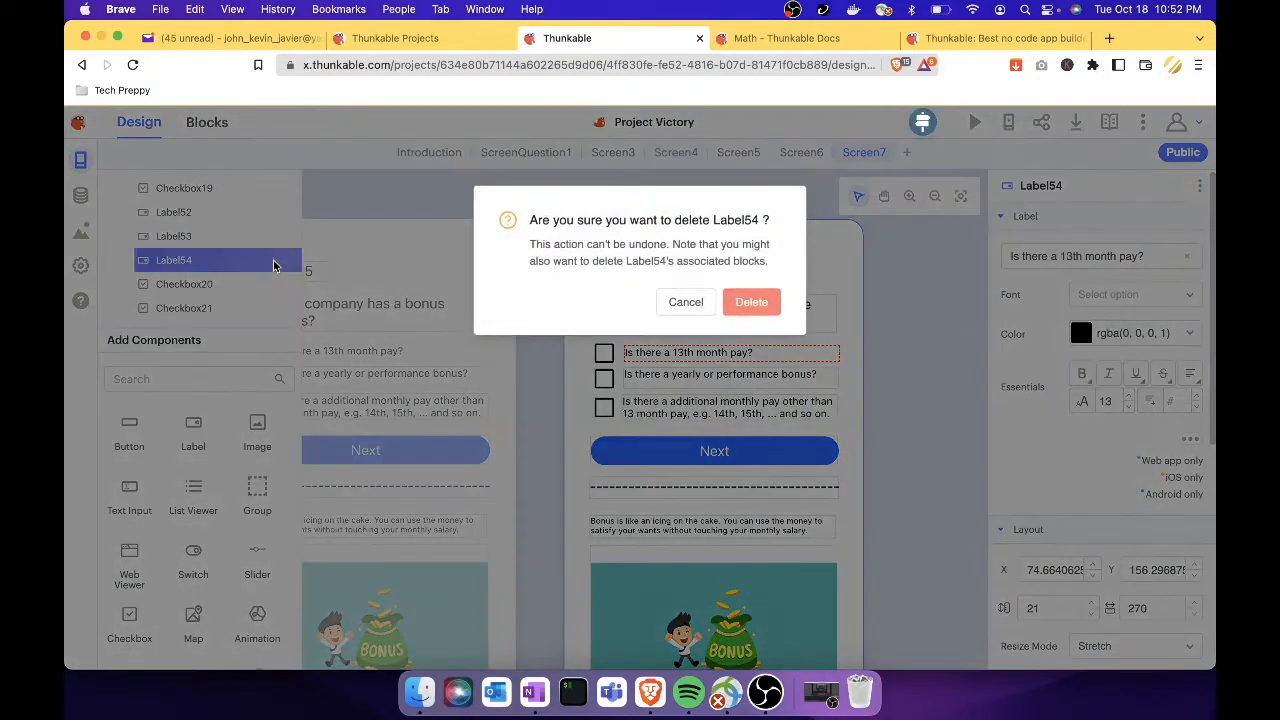
click(751, 302)
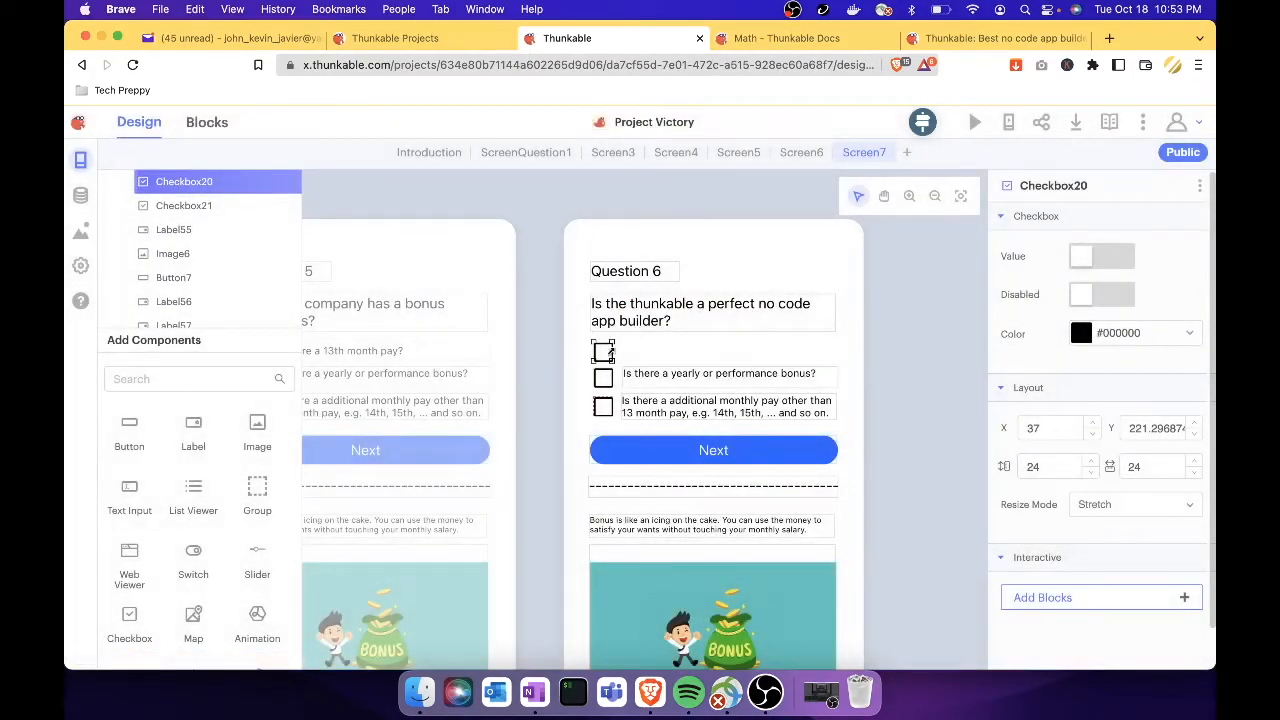
click(603, 352)
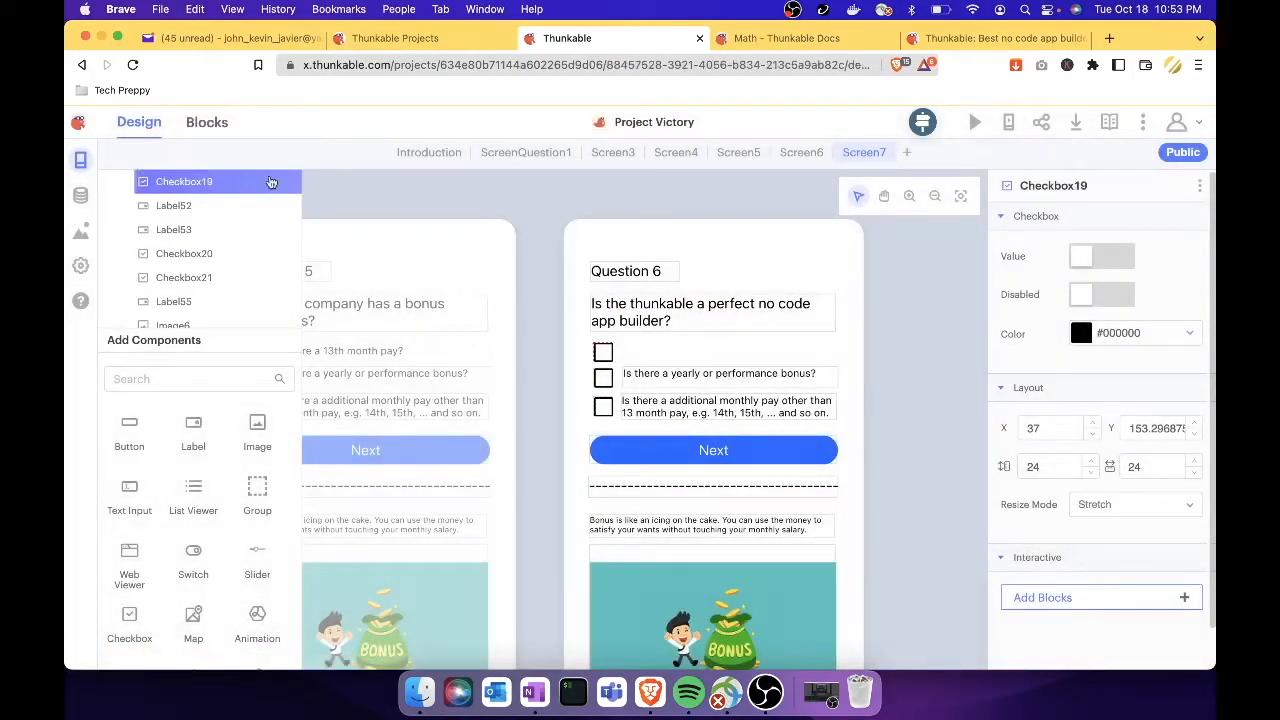
click(273, 181)
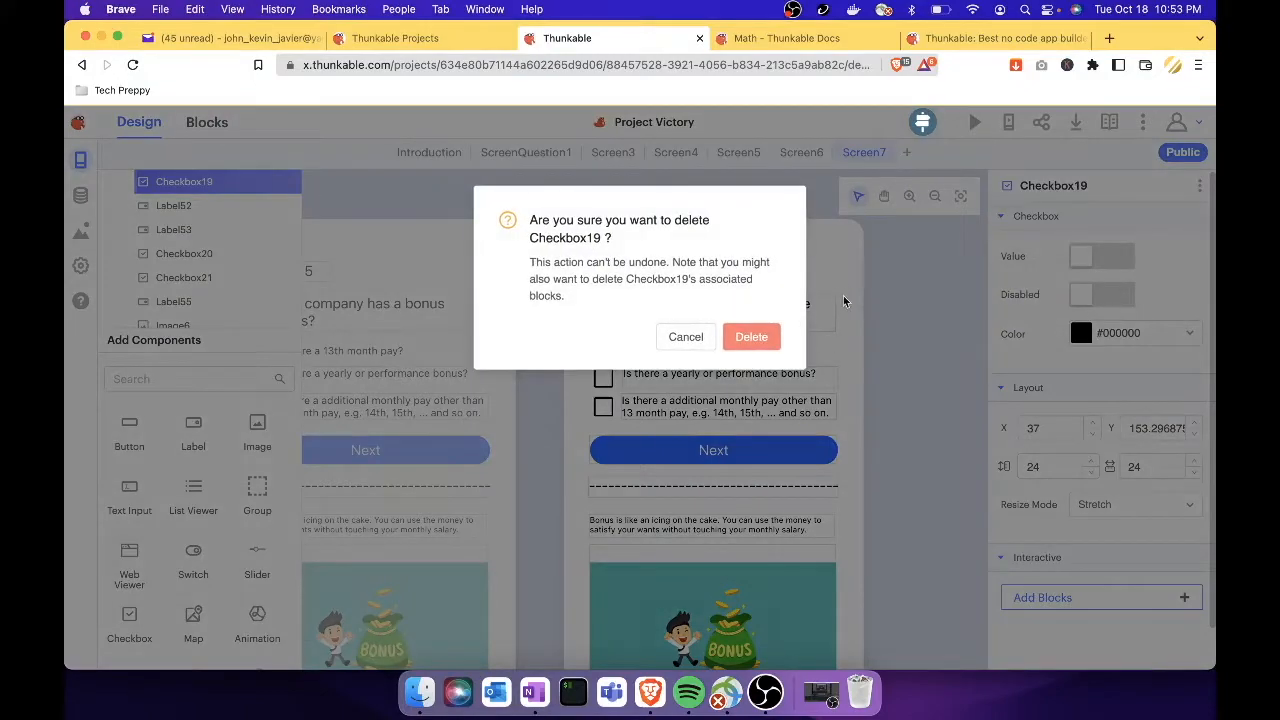
click(766, 340)
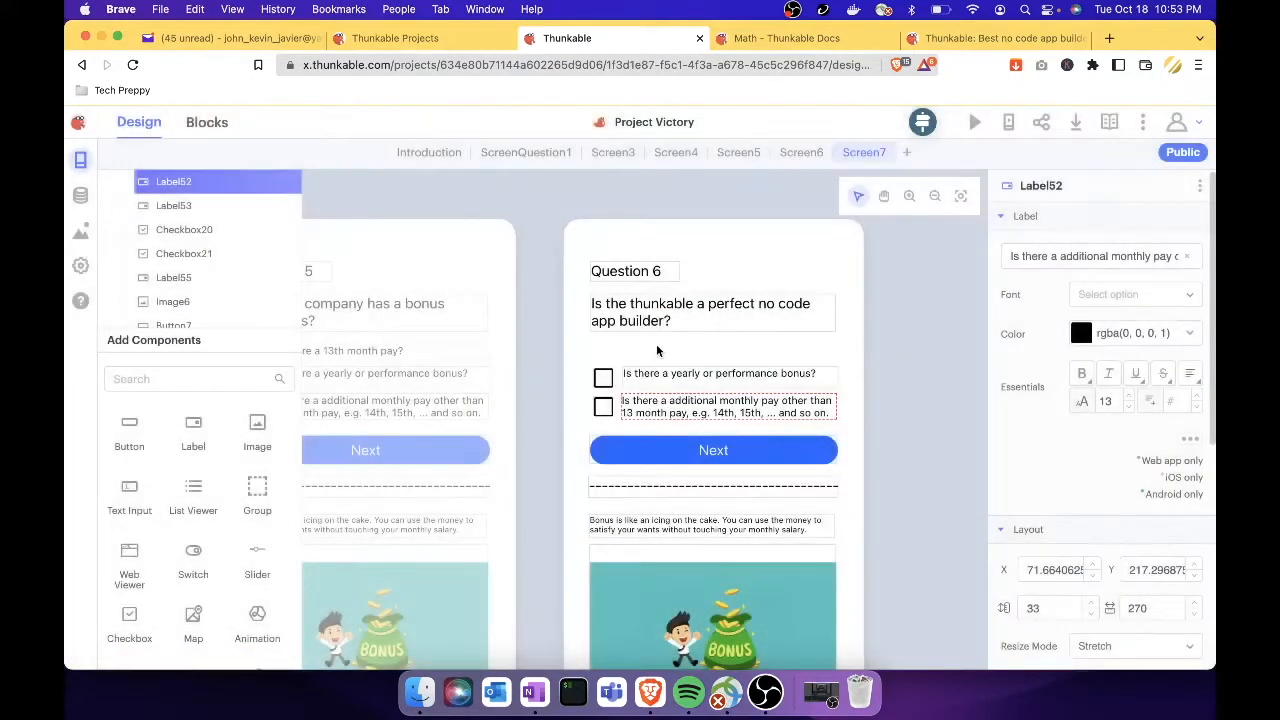
Step: Delete the checkbox and label of the "Is there a yearly or performance bonus?" option from Screen7
click(603, 378)
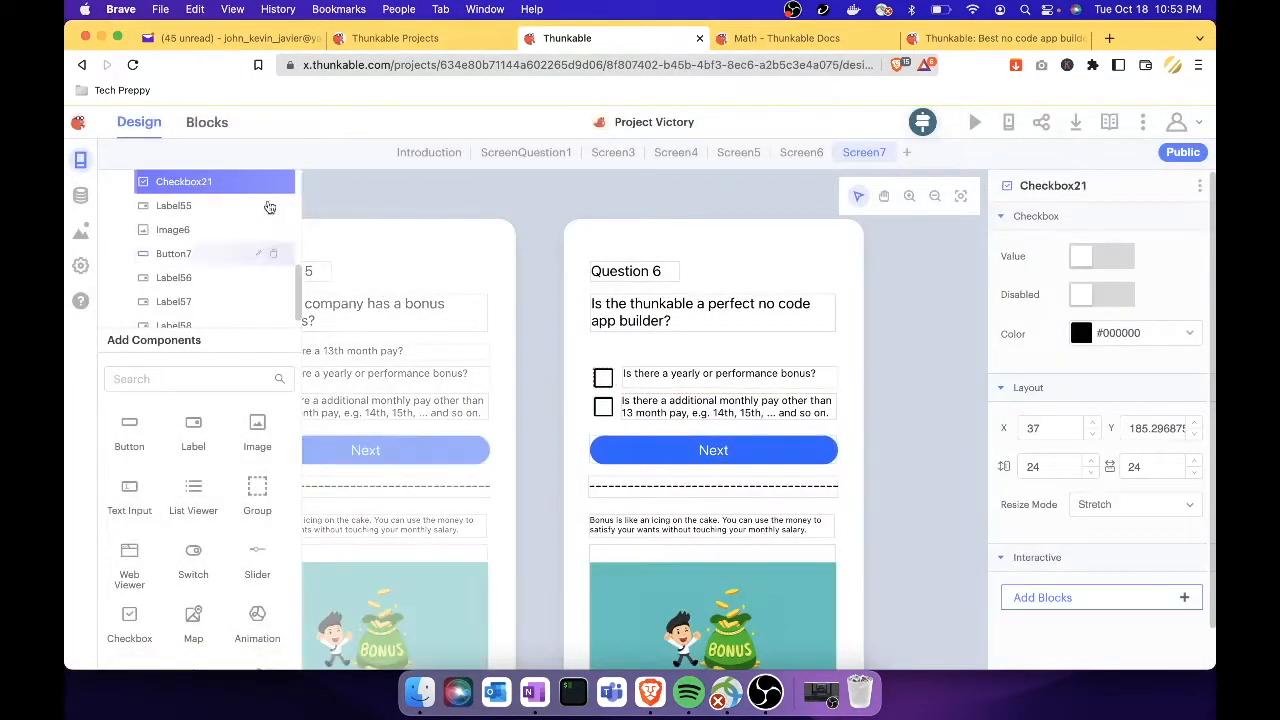
click(274, 183)
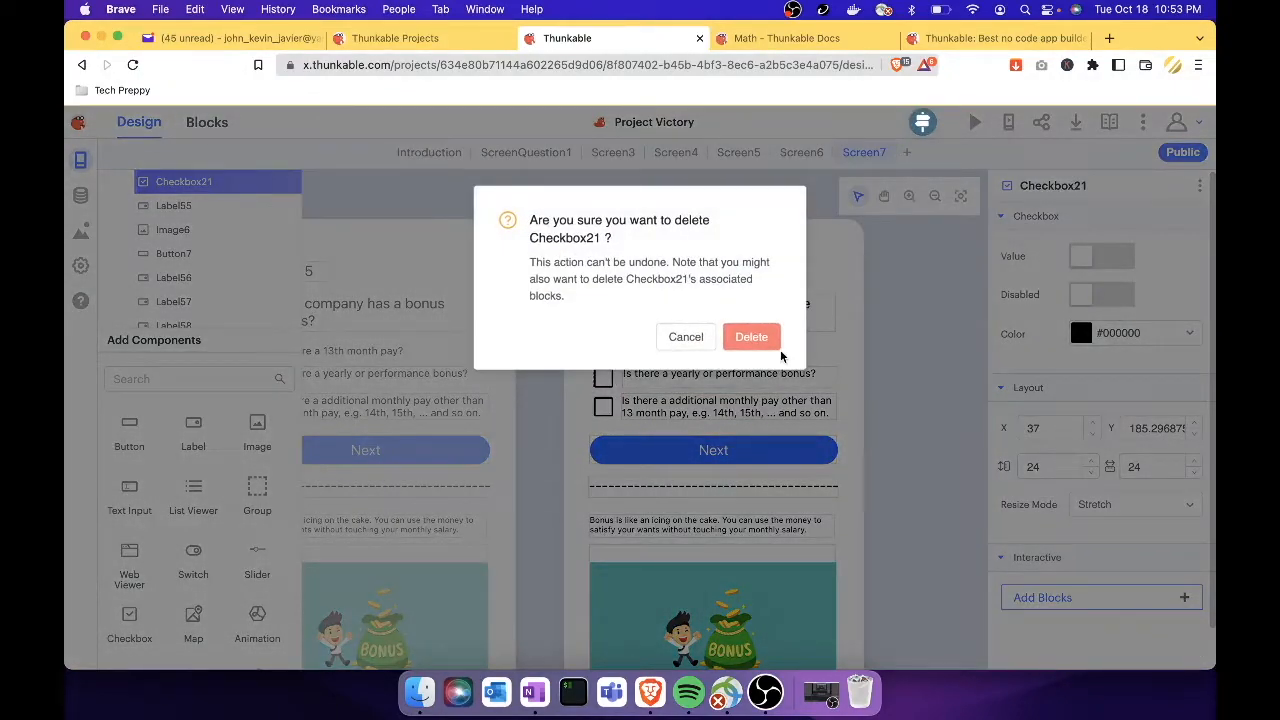
click(740, 330)
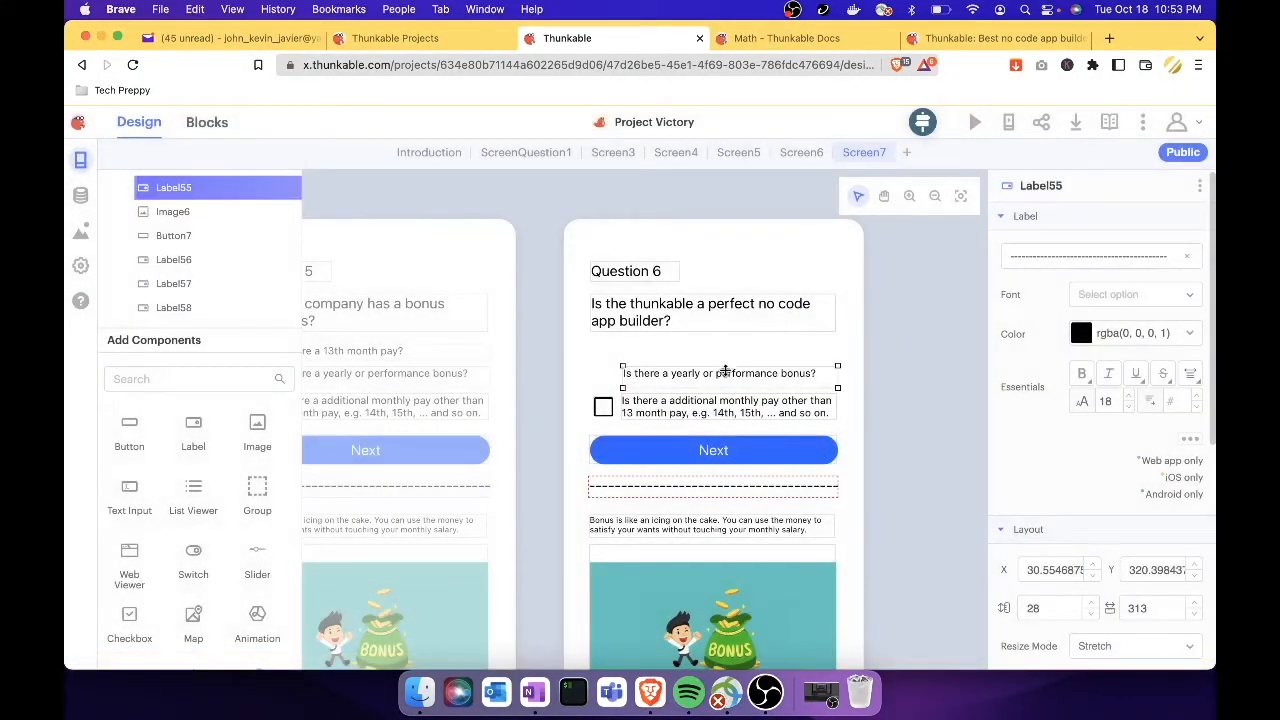
click(727, 376)
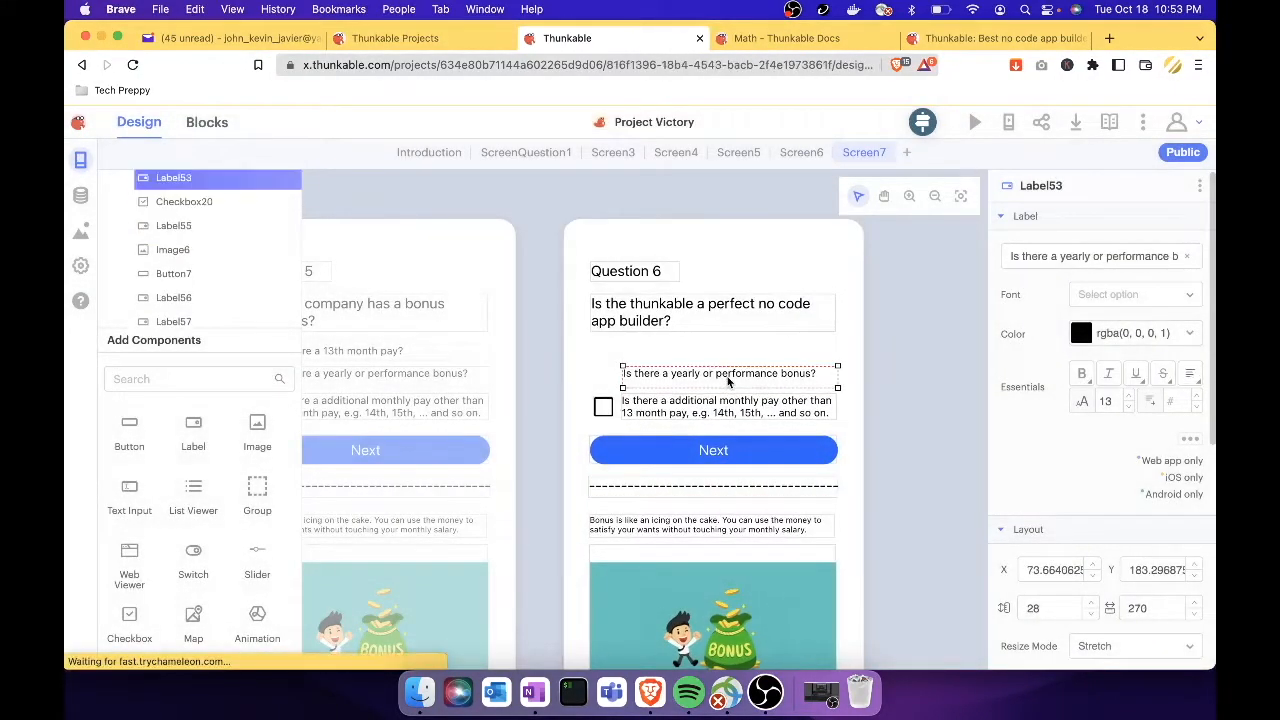
click(1199, 186)
click(1175, 297)
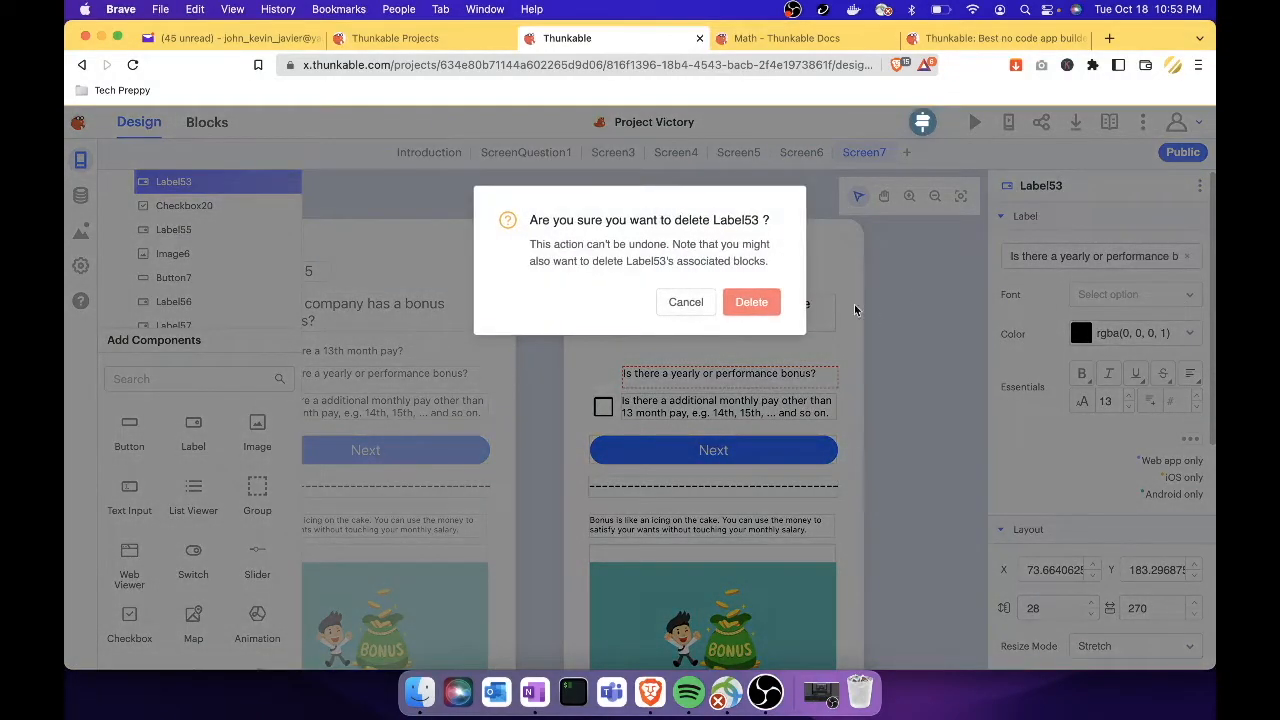
click(758, 302)
Step: Delete the label about additional monthly pay and its checkbox from Screen7
click(778, 407)
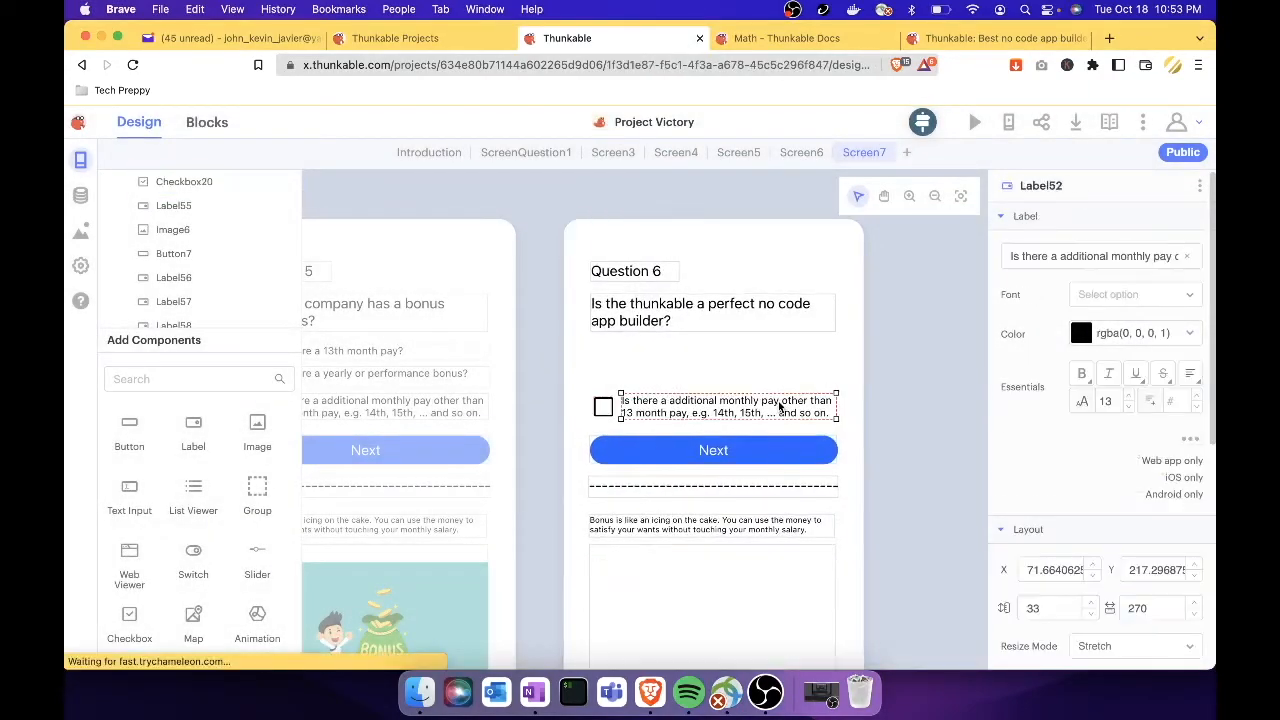
click(275, 184)
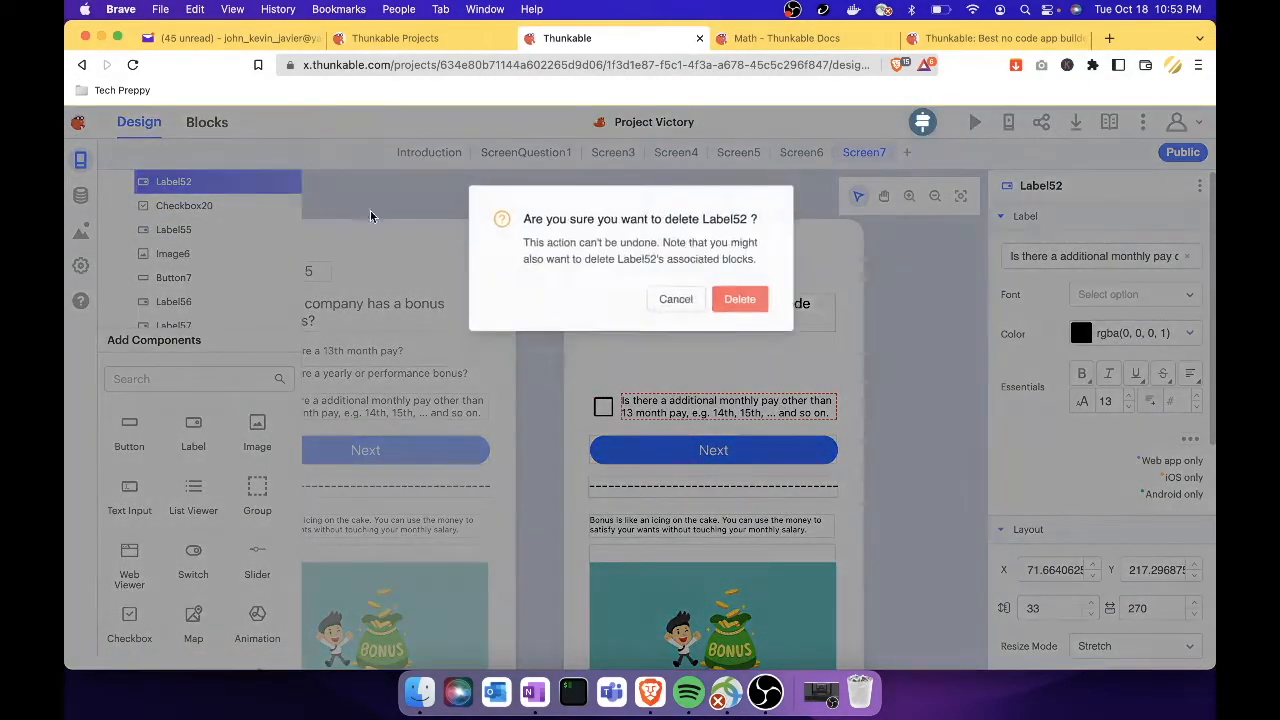
click(760, 303)
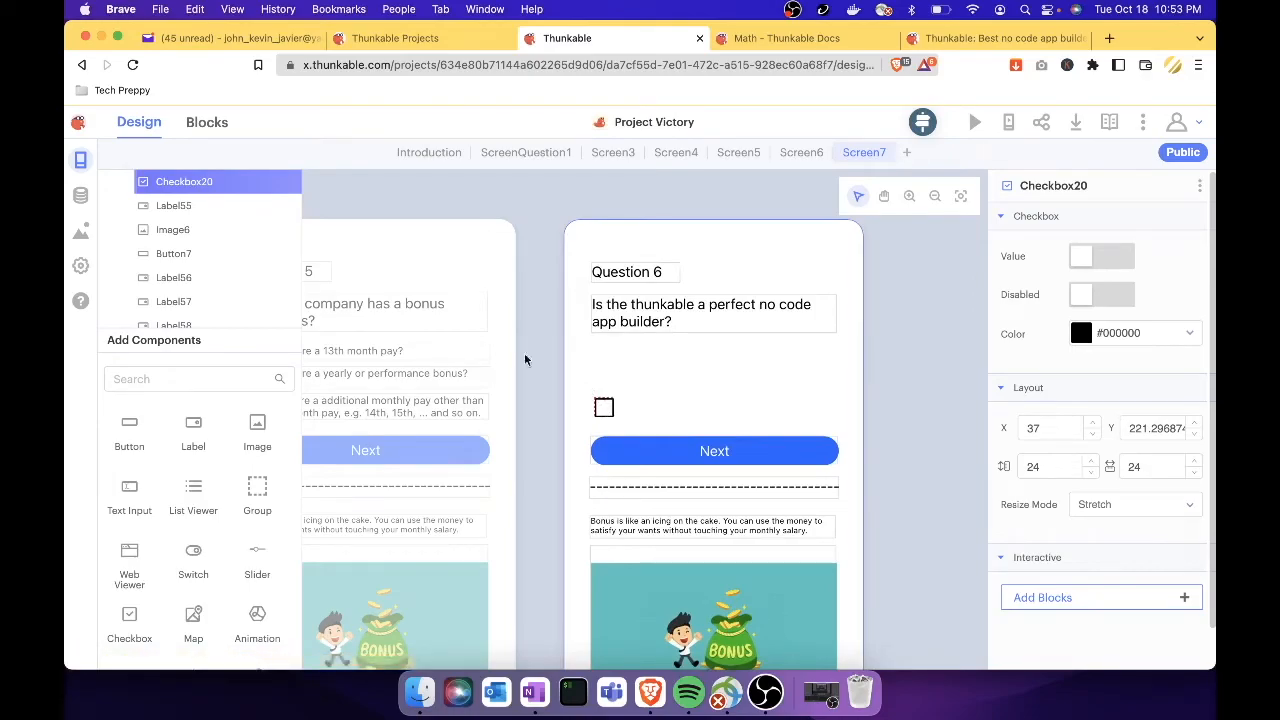
mouse_move(277, 188)
click(275, 188)
click(768, 335)
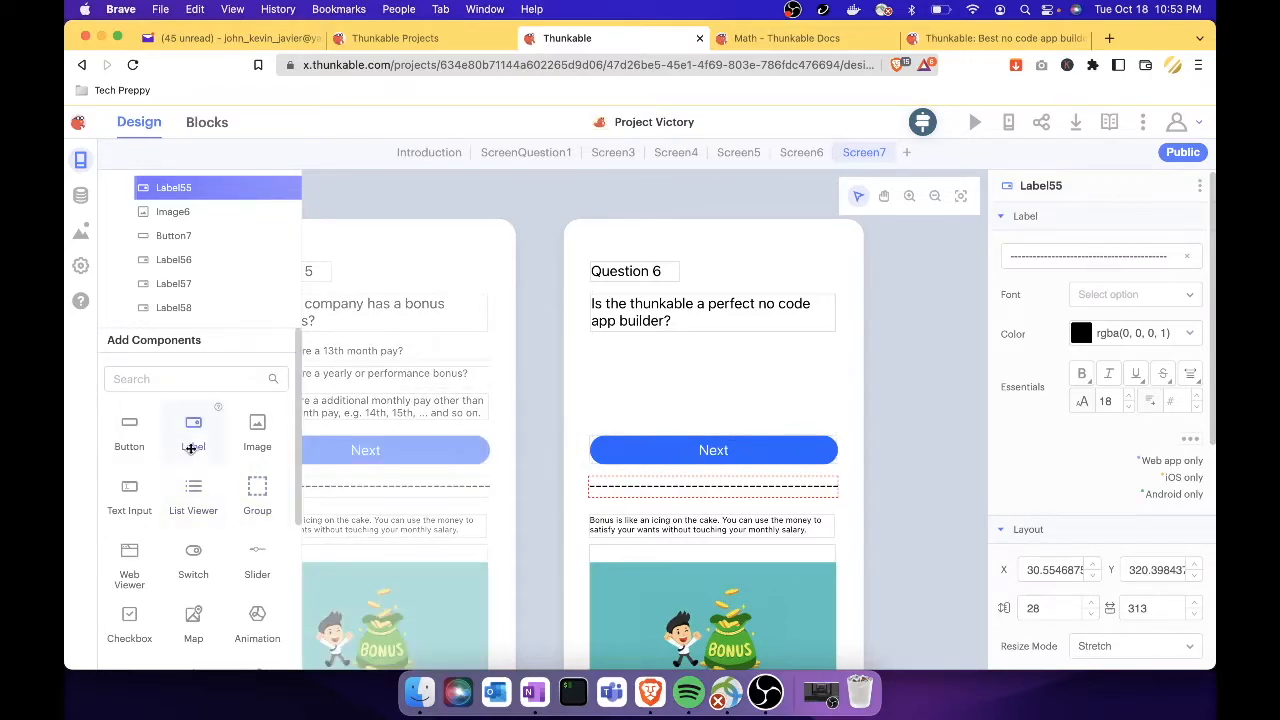
Step: Add a button below the Question 6 text on Screen7 and set its text to "Yes"
scroll(175, 492, down, 1)
scroll(171, 490, up, 1)
drag(133, 435, 708, 361)
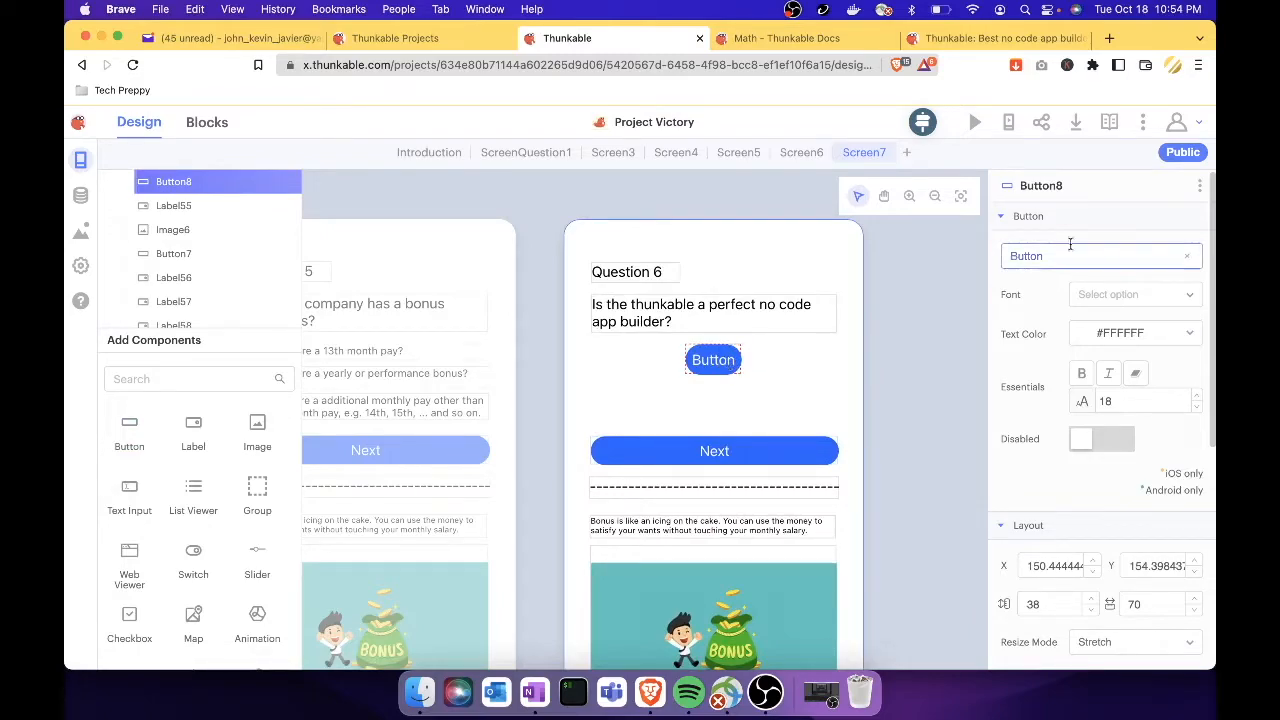
drag(1095, 253, 1005, 253)
key(BackSpace)
text(Yes)
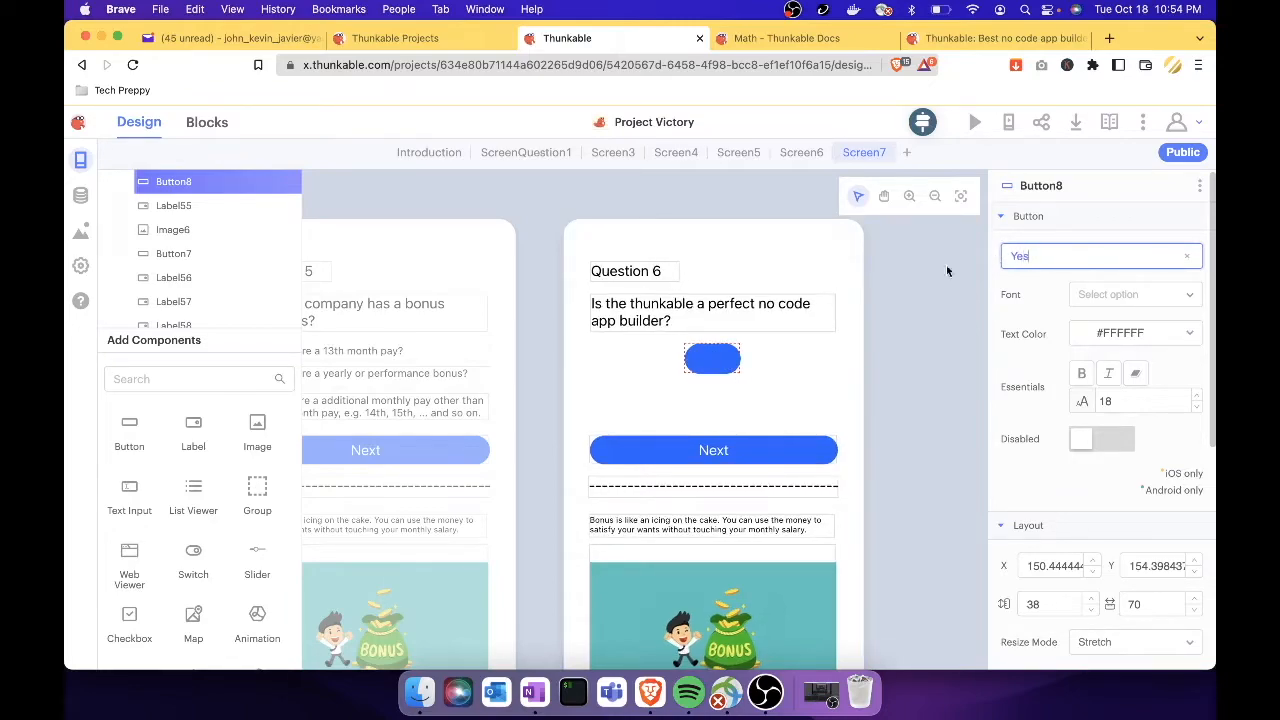
click(779, 368)
click(733, 361)
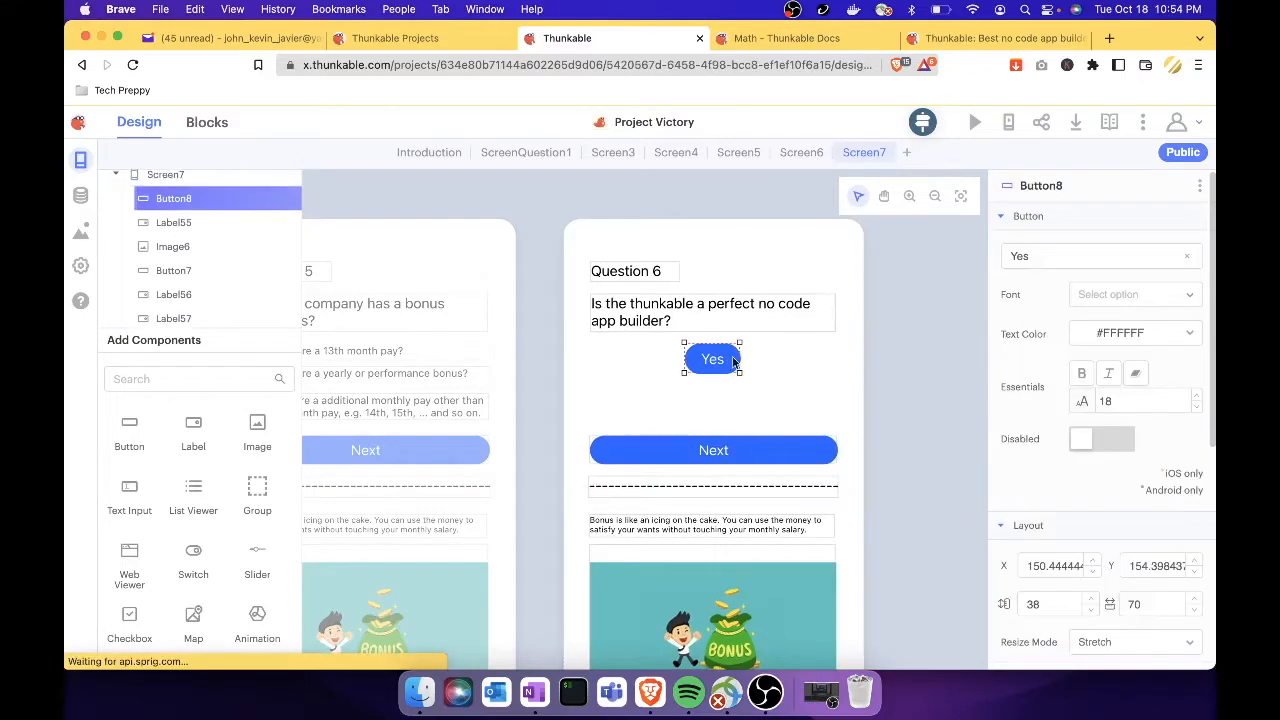
Step: Stretch the Yes button to about 309 wide and 34 high, and set its background to green, rgb(126, 211, 33)
drag(739, 373, 836, 371)
drag(685, 355, 590, 353)
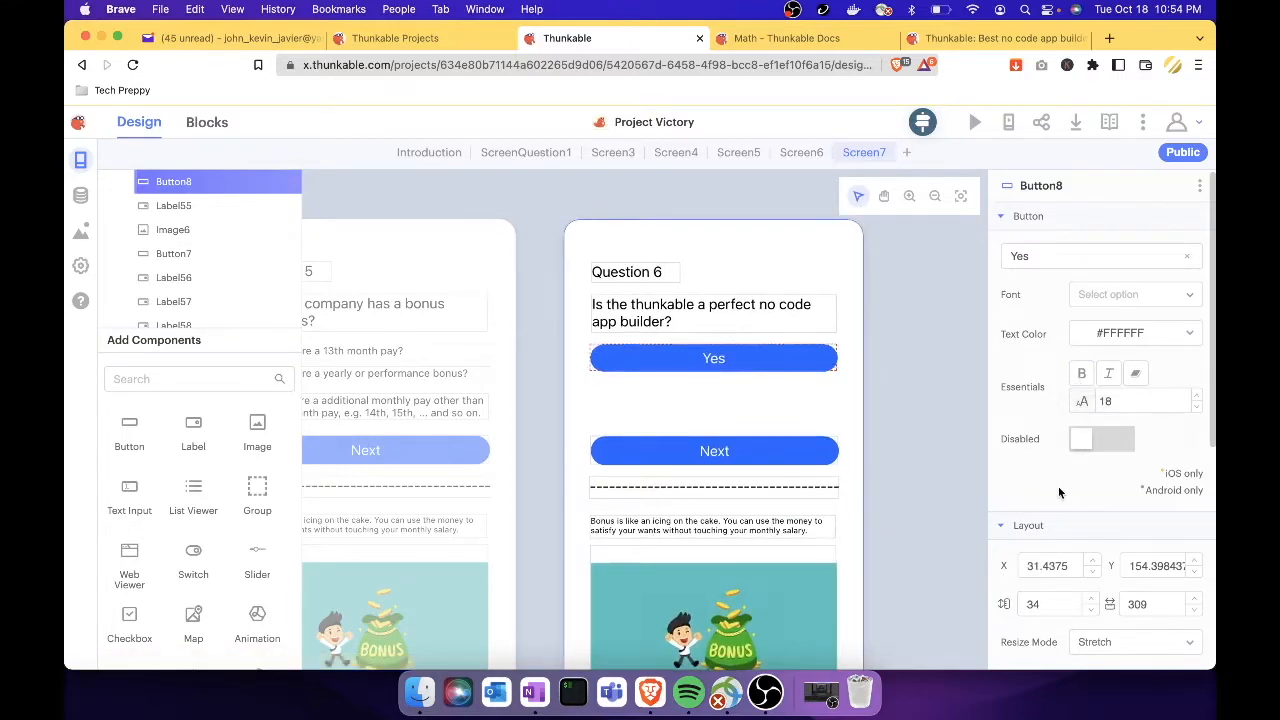
scroll(1017, 455, down, 5)
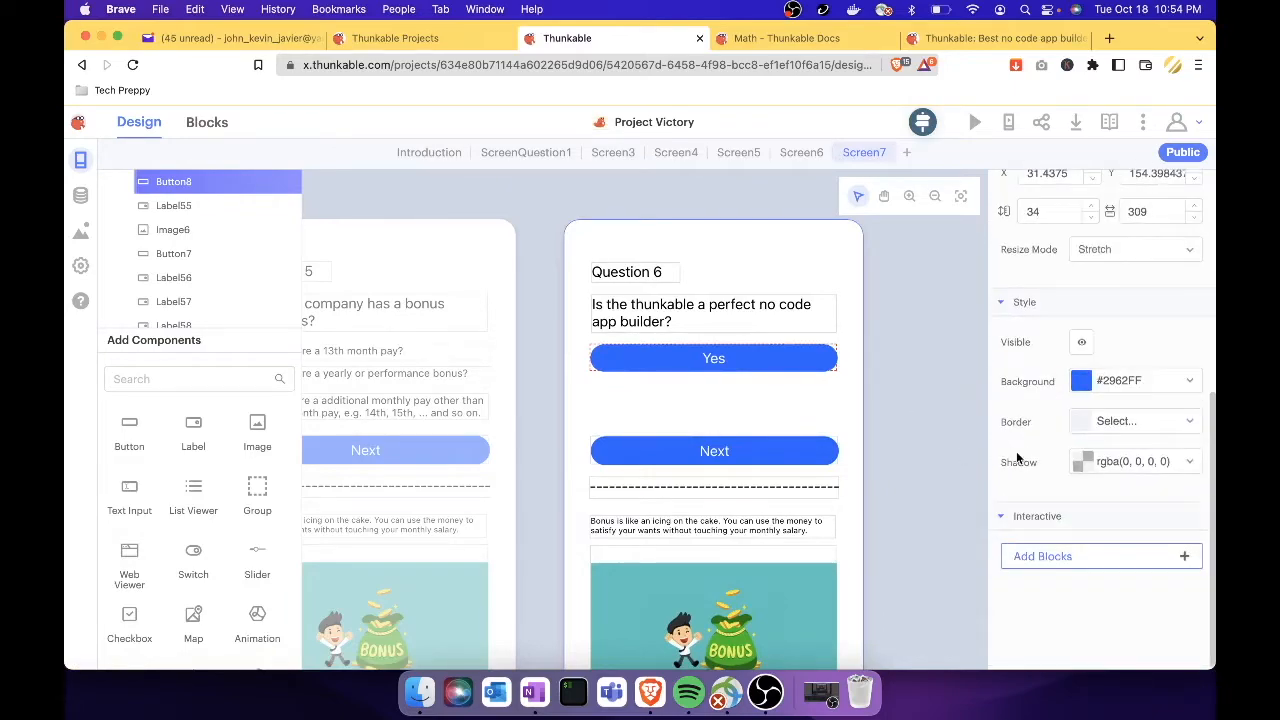
click(1183, 387)
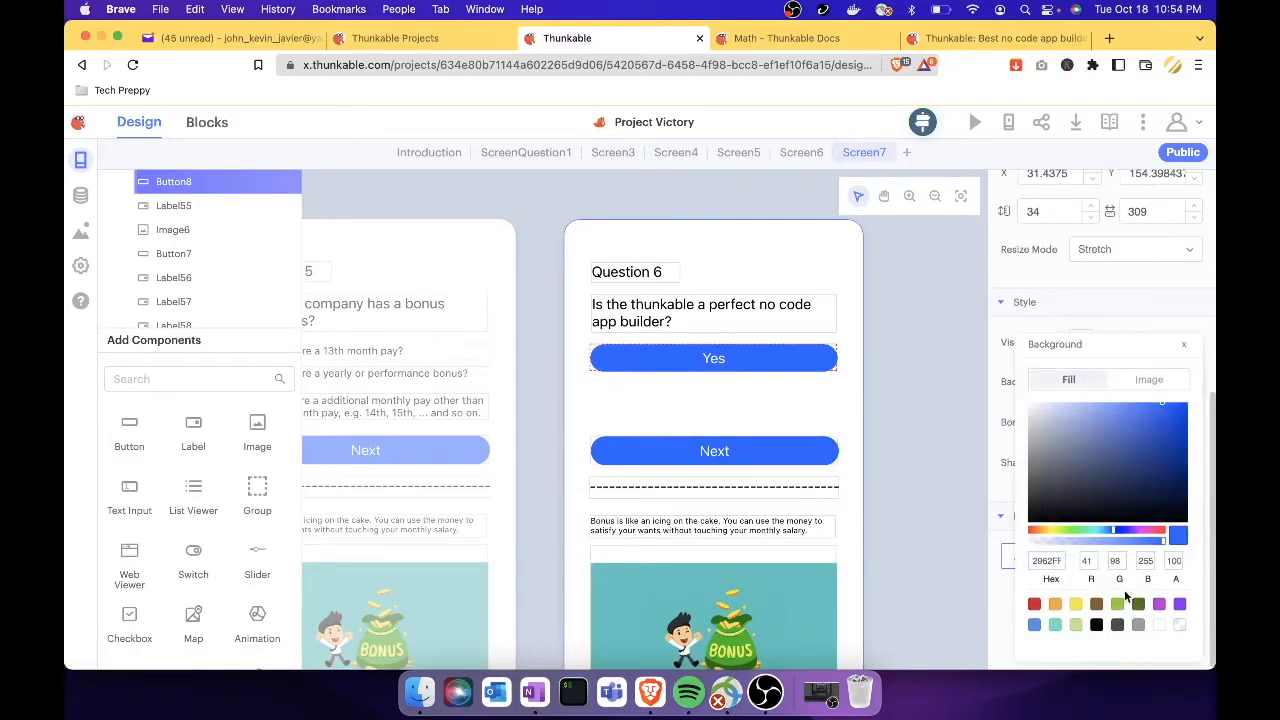
click(933, 400)
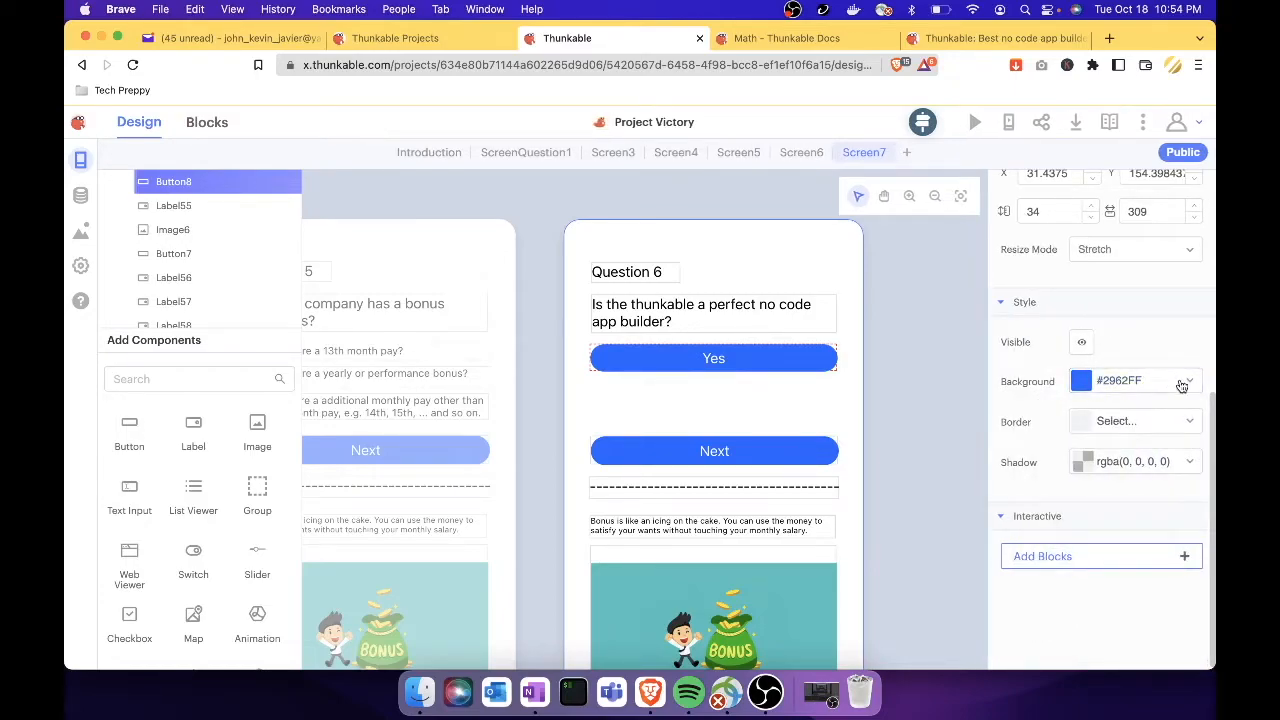
click(1187, 386)
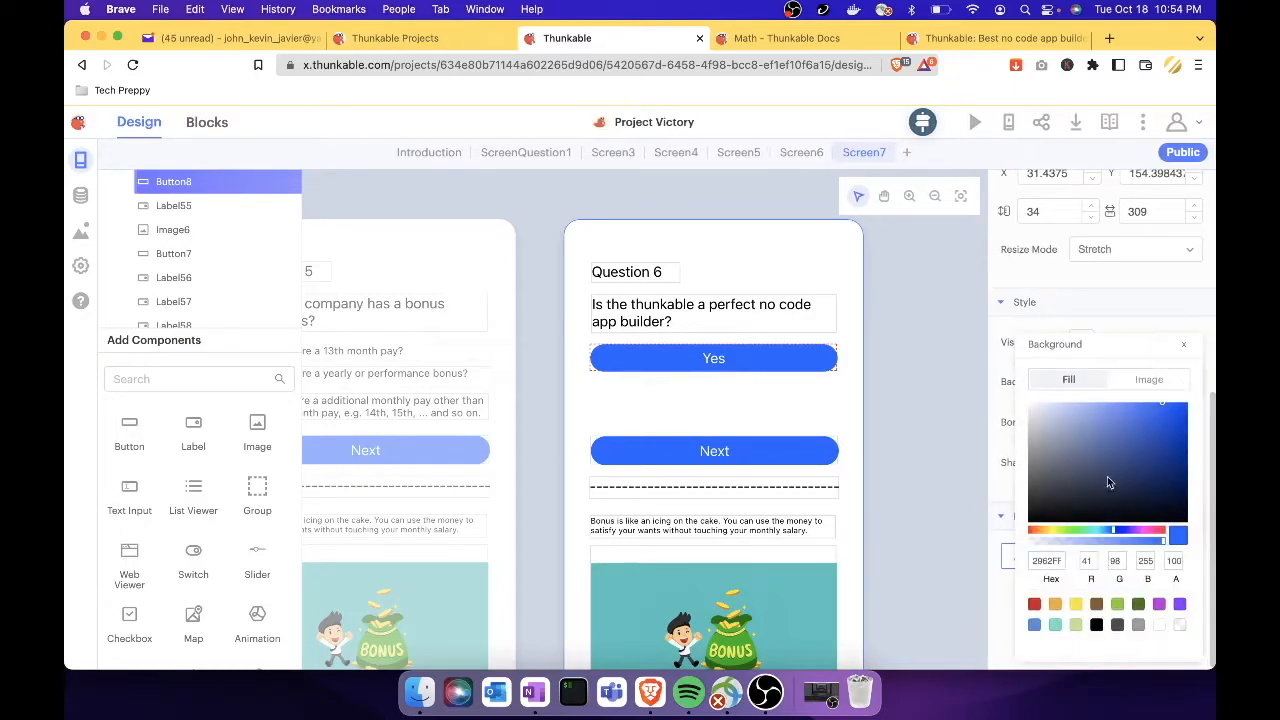
click(1119, 608)
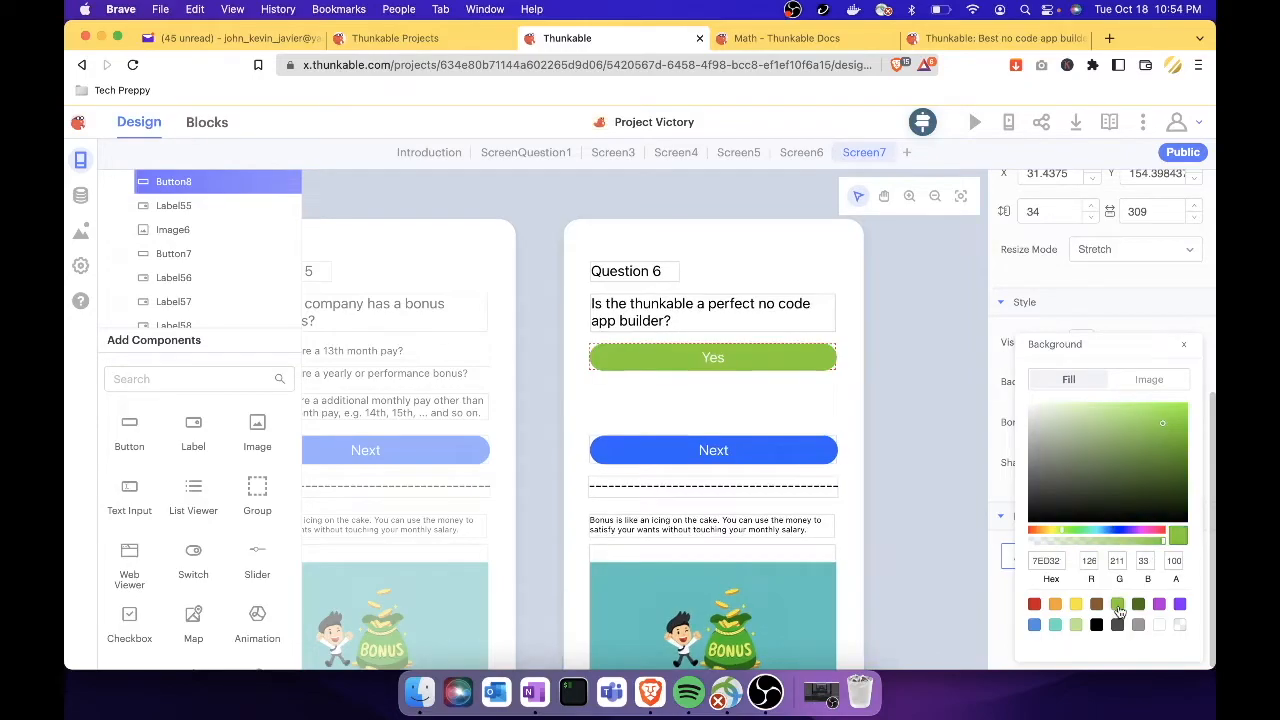
click(955, 450)
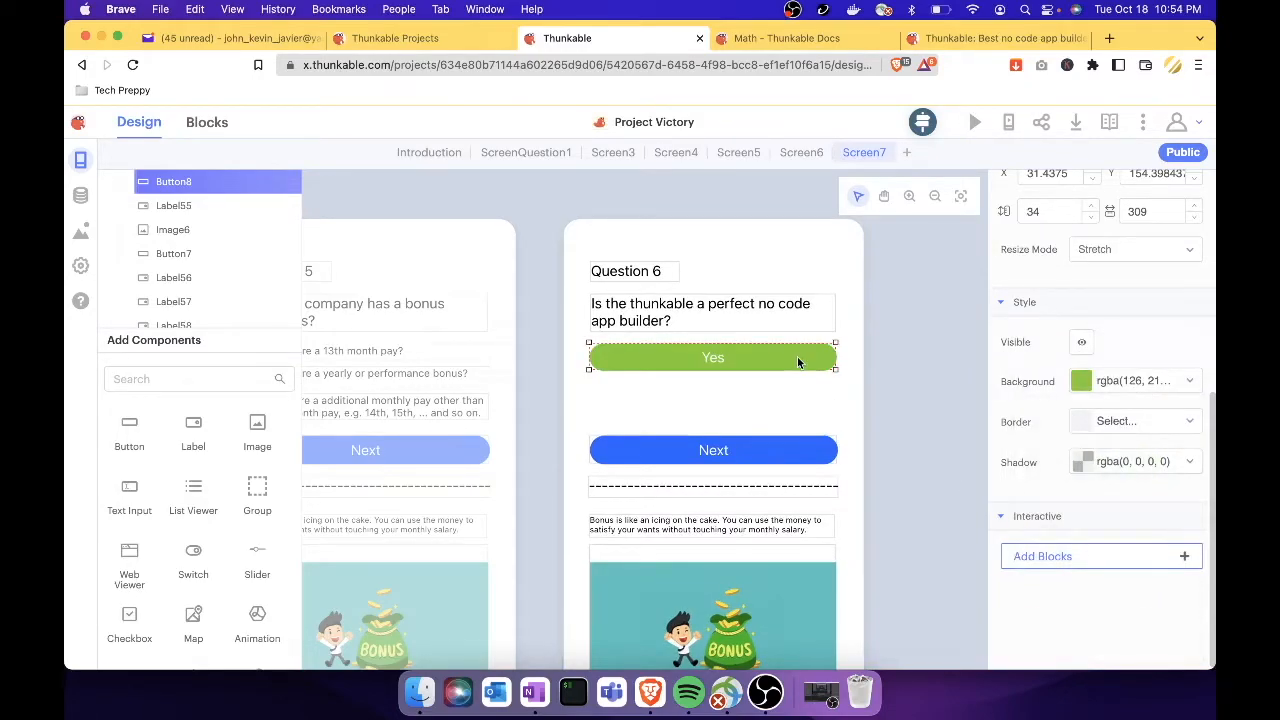
click(780, 390)
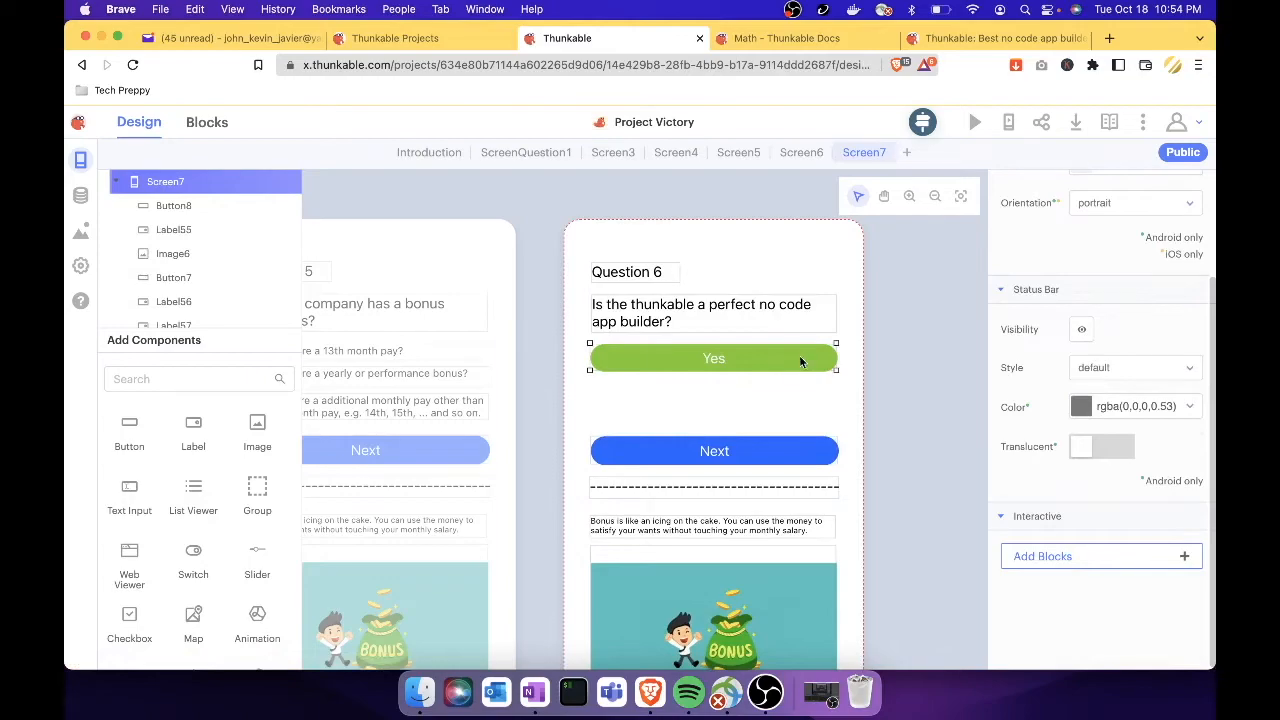
Step: Duplicate the green Yes button and place the copy directly beneath the original, at about X 34, Y 200
click(800, 362)
scroll(1058, 318, up, 2)
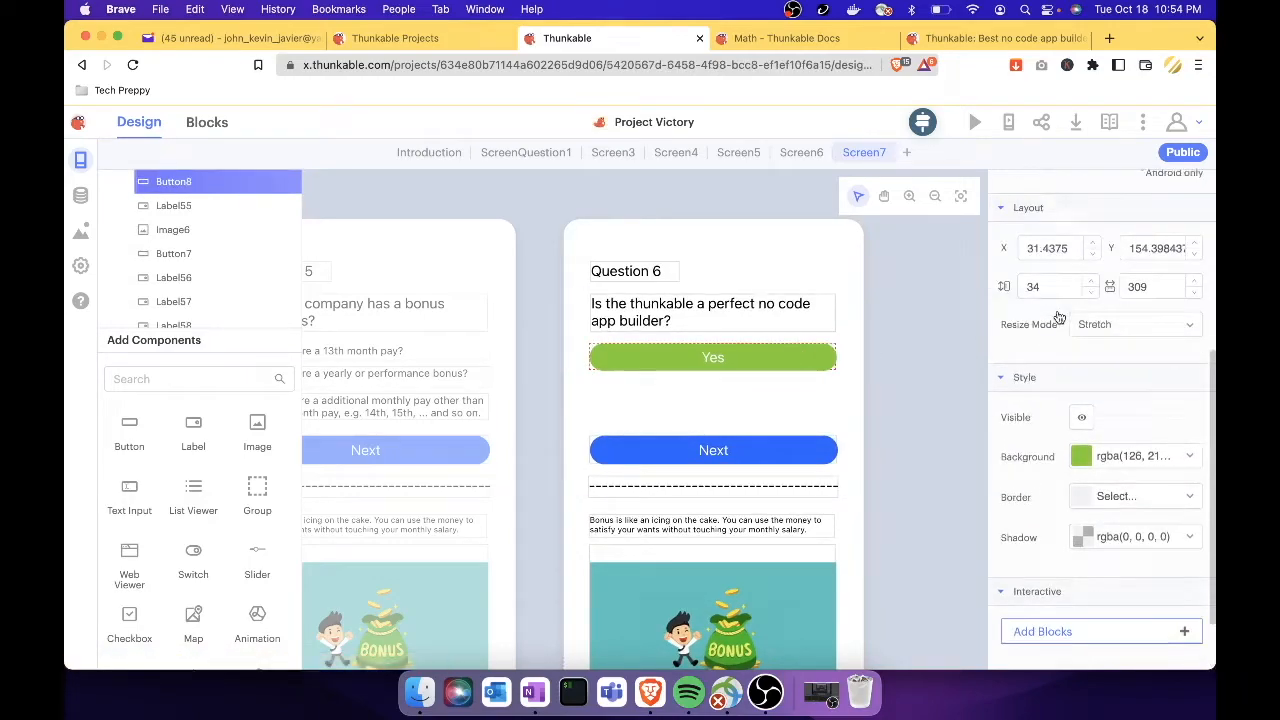
scroll(1058, 318, up, 5)
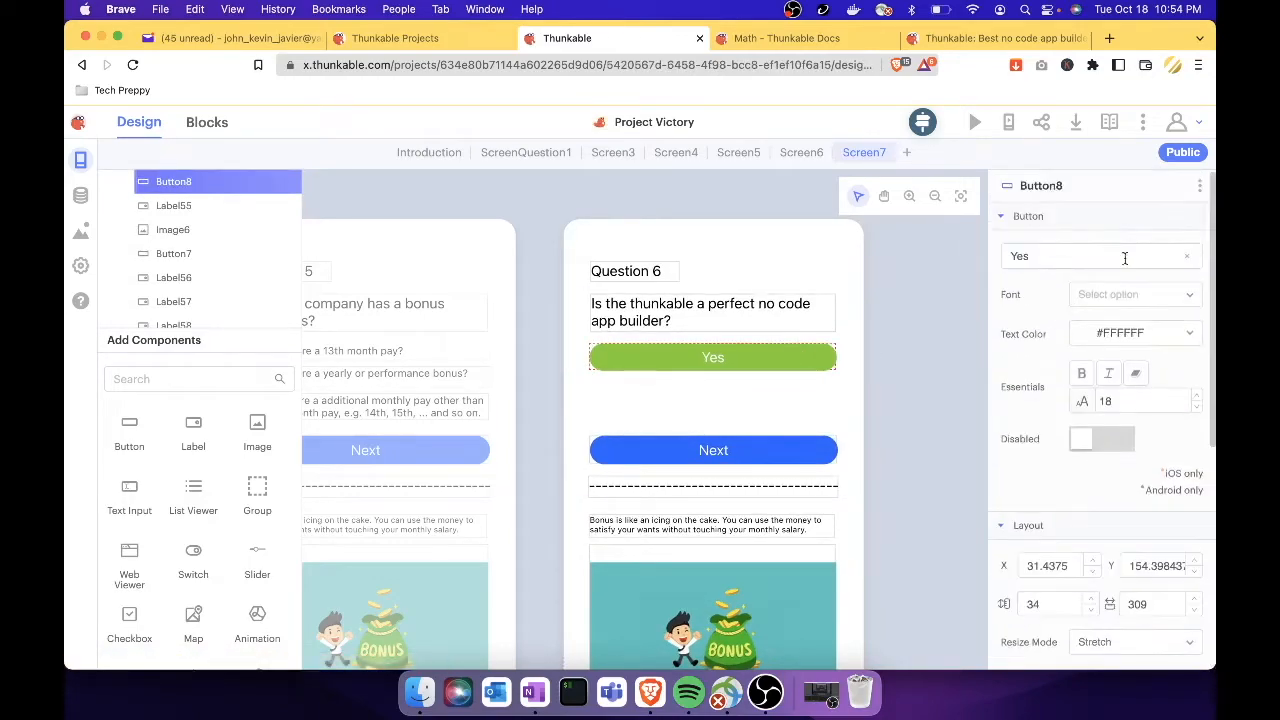
click(1201, 195)
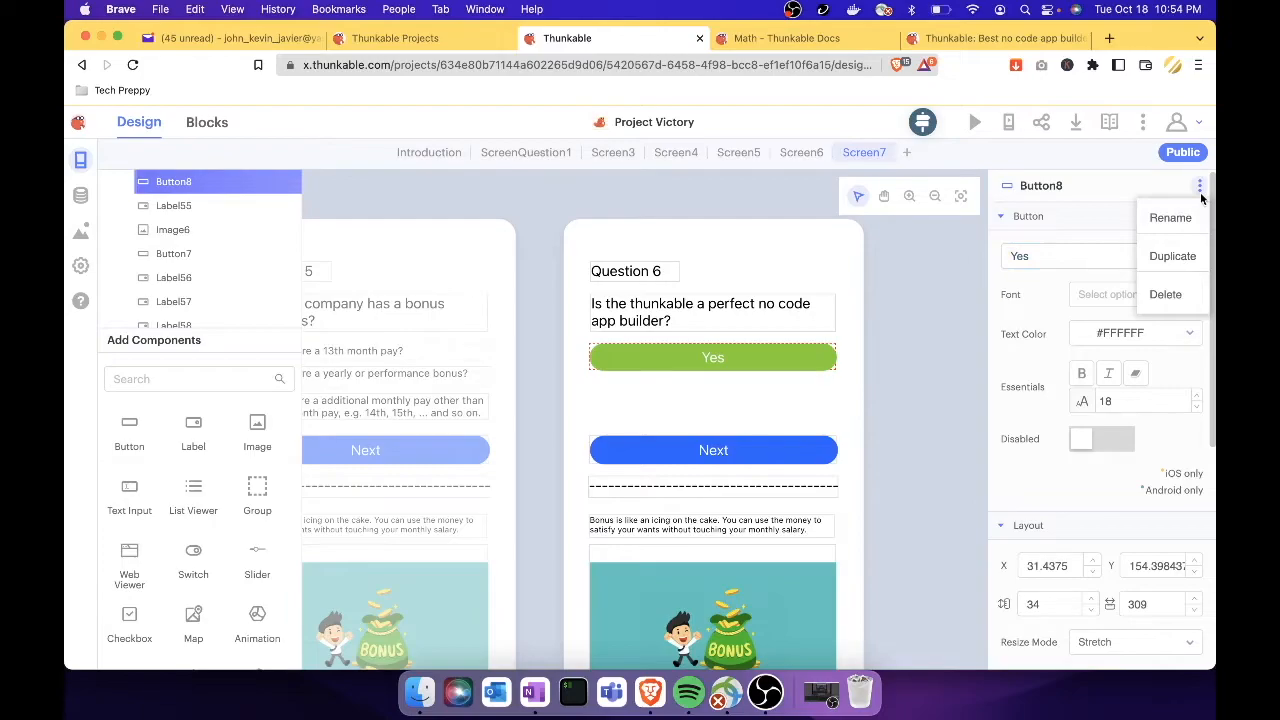
click(1172, 256)
click(748, 305)
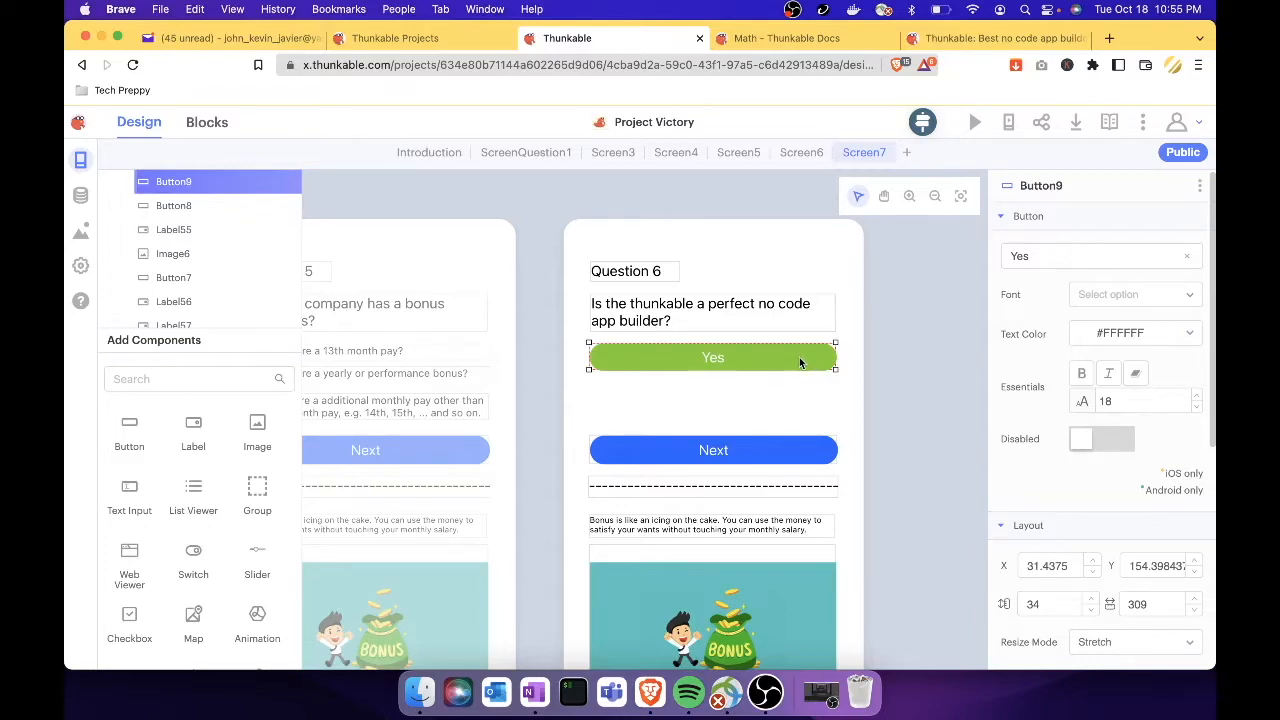
drag(791, 362, 808, 394)
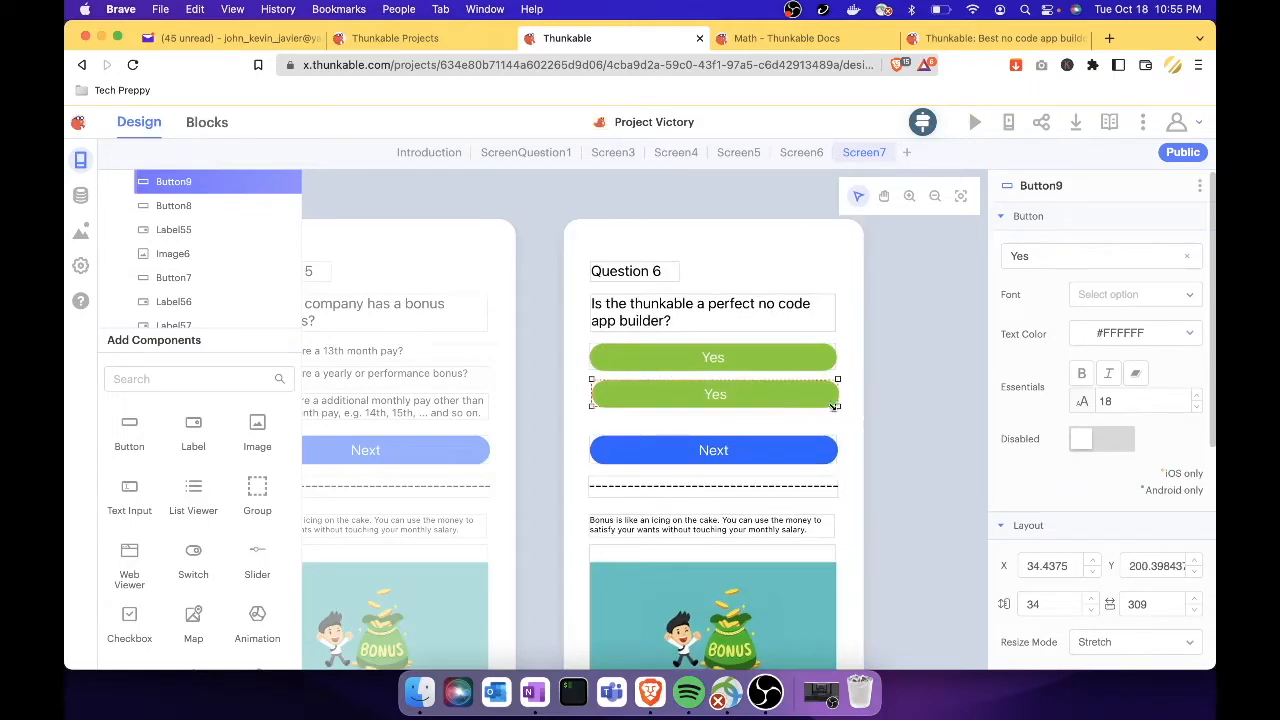
Step: Set the duplicated button's text to "No" and its background to red, rgb(208, 2, 27)
drag(1058, 262, 977, 268)
text(No)
click(950, 389)
scroll(1163, 389, down, 5)
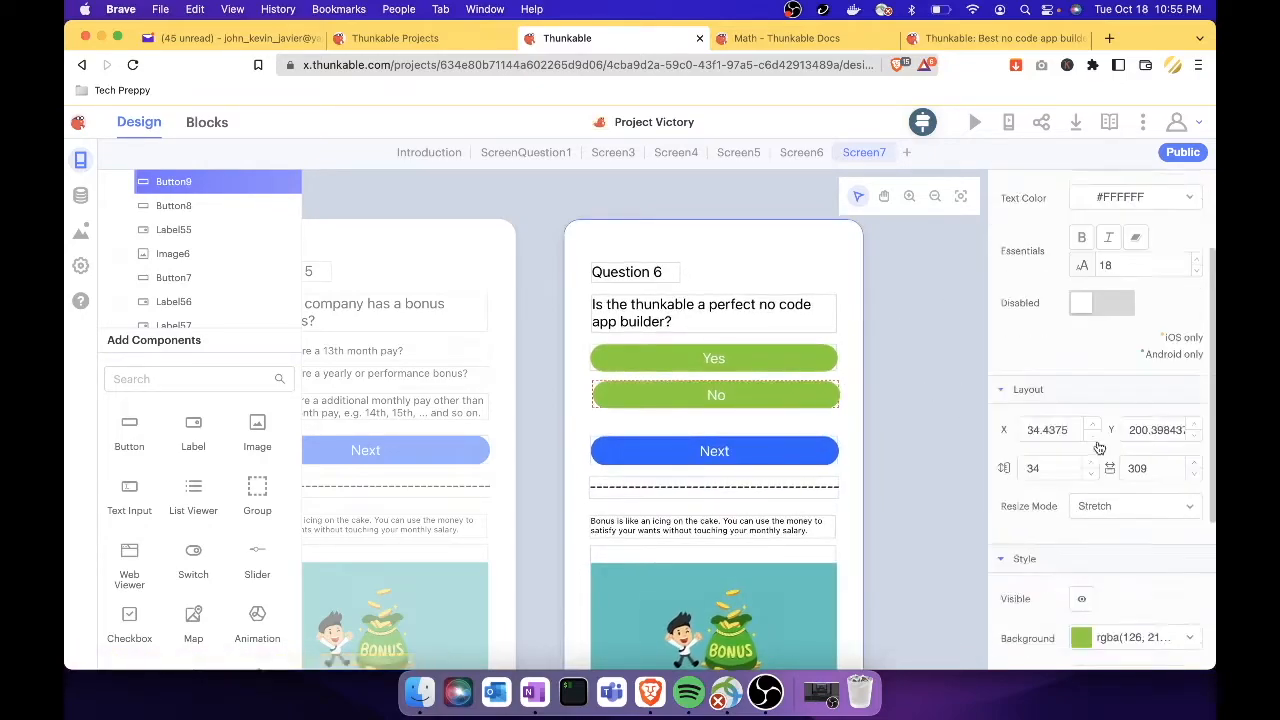
click(1163, 389)
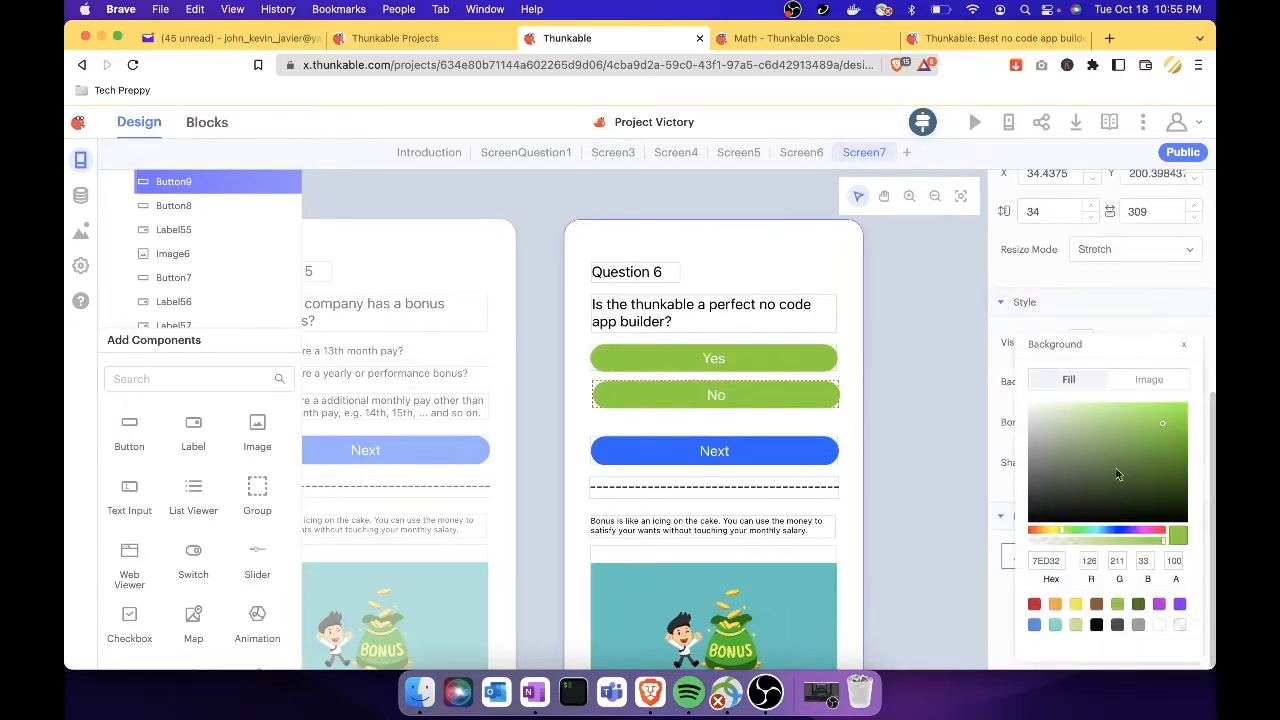
click(1036, 605)
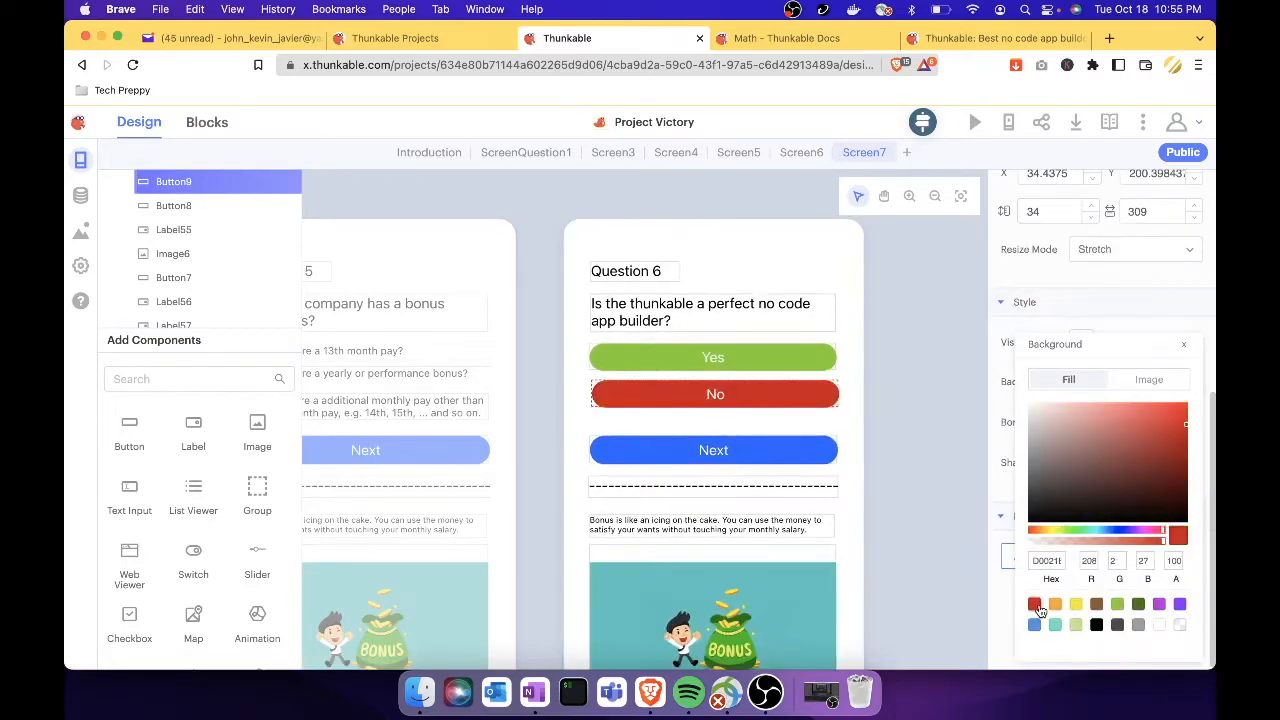
click(896, 445)
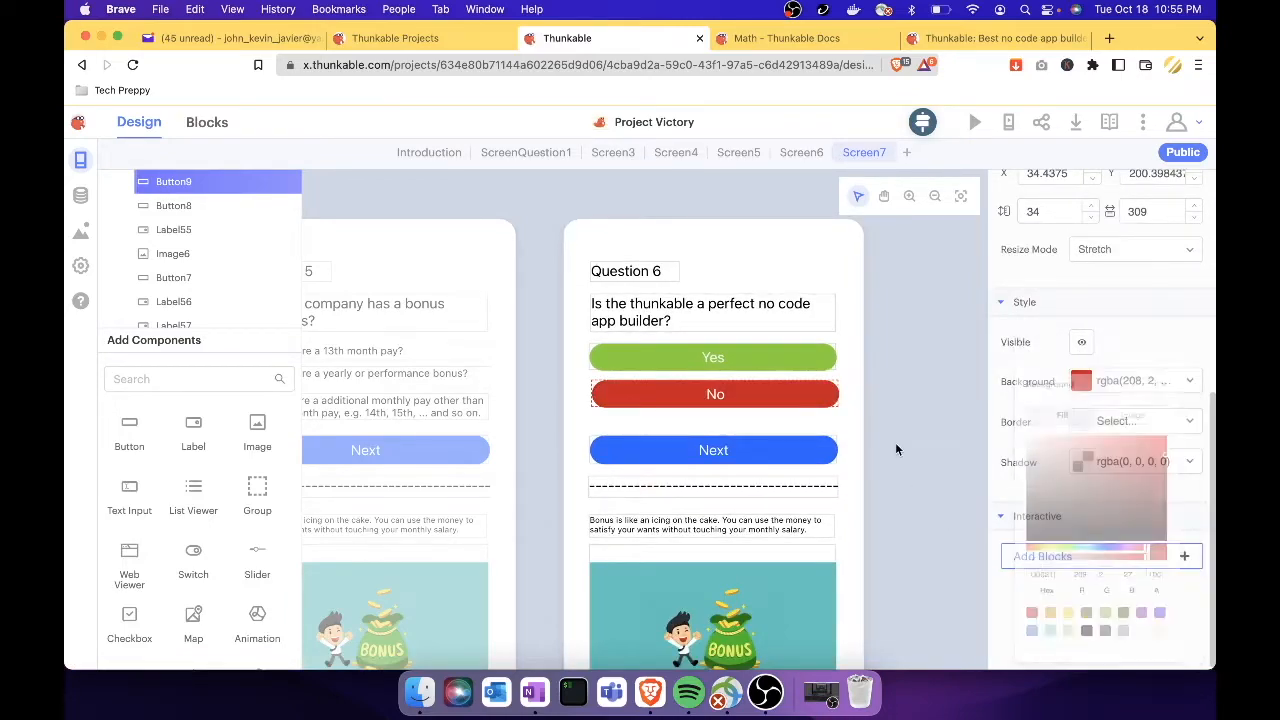
Step: Delete the Next button from Screen7
click(824, 452)
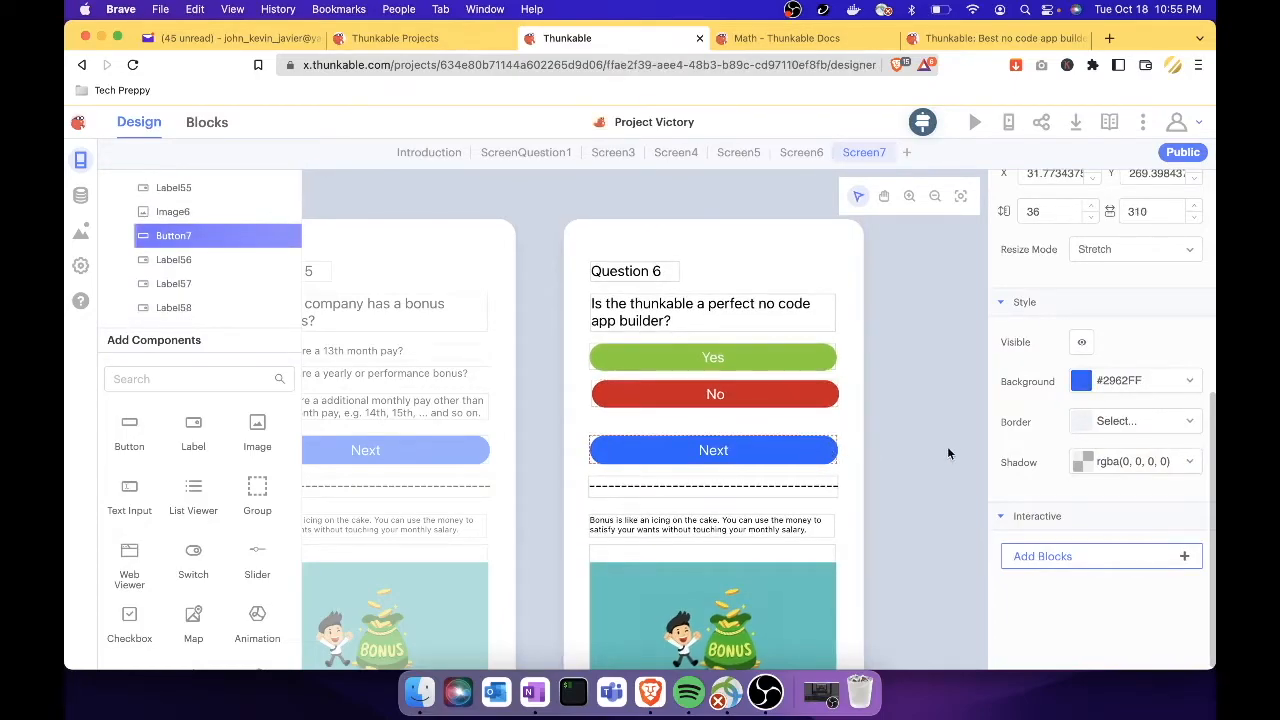
scroll(1125, 316, up, 5)
click(1200, 186)
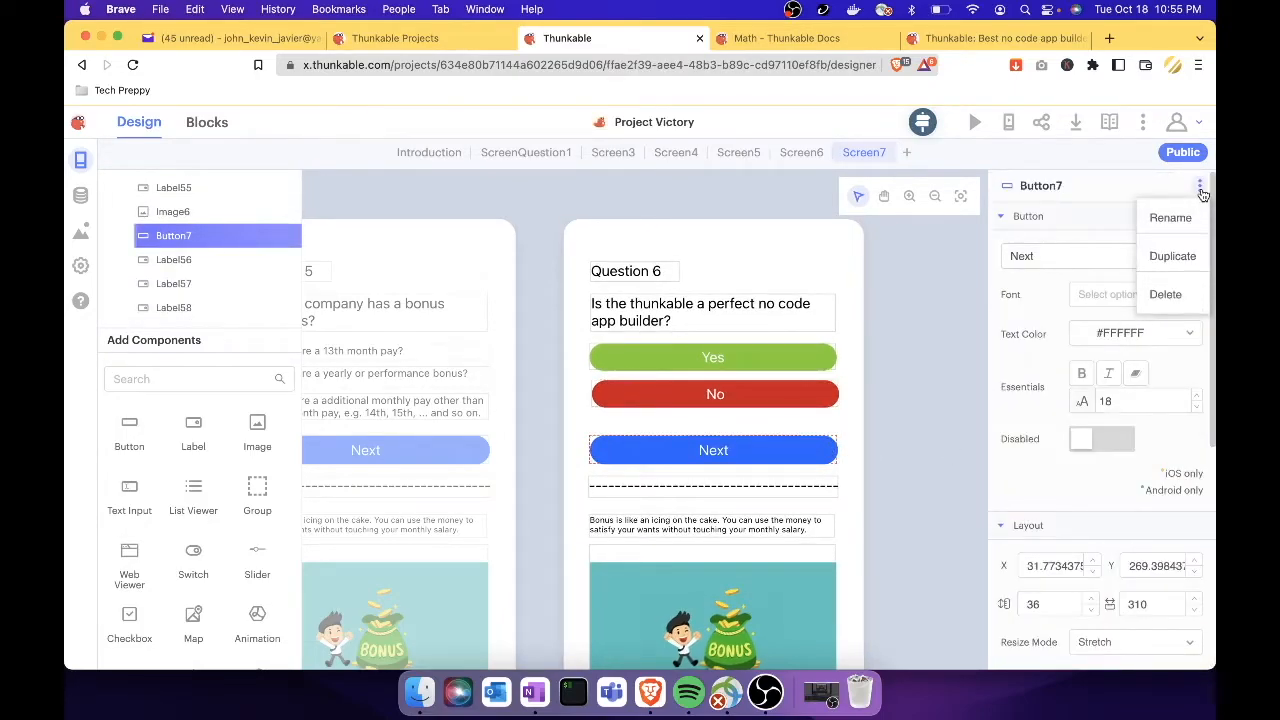
click(1164, 295)
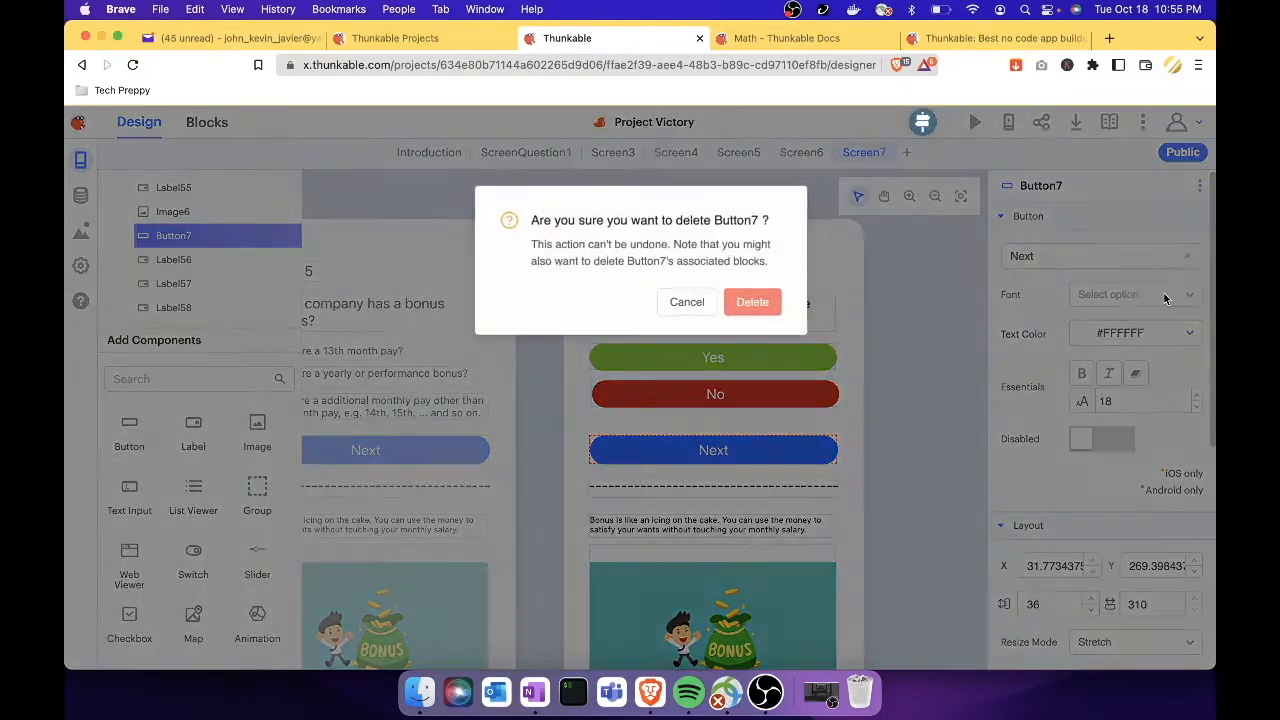
click(768, 303)
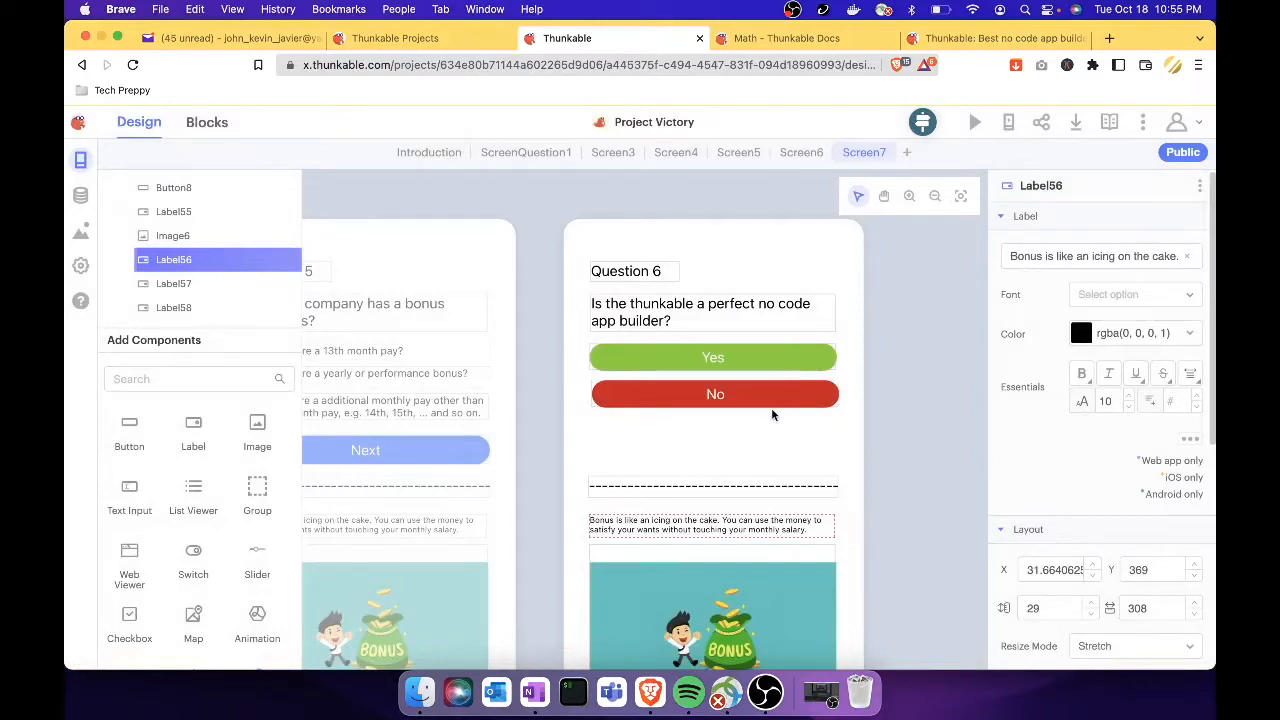
Step: Rename the green Yes button component on Screen7 as BtnYes1
click(798, 357)
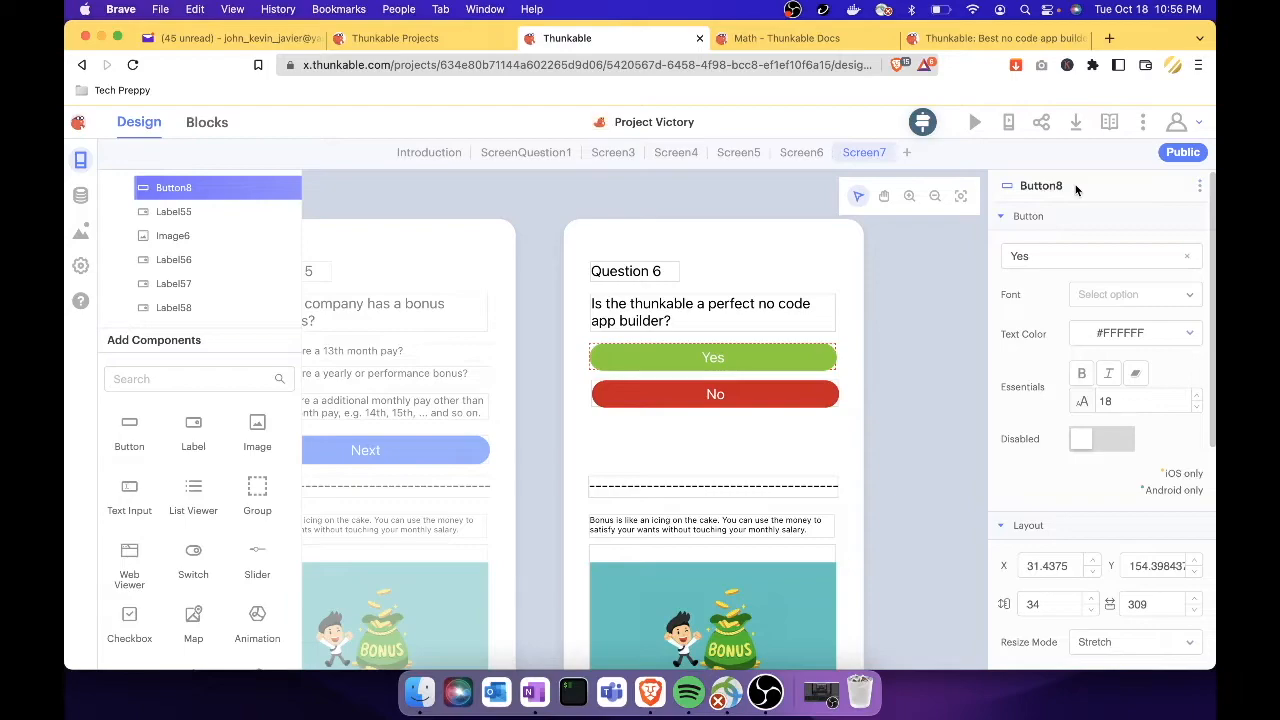
click(1199, 186)
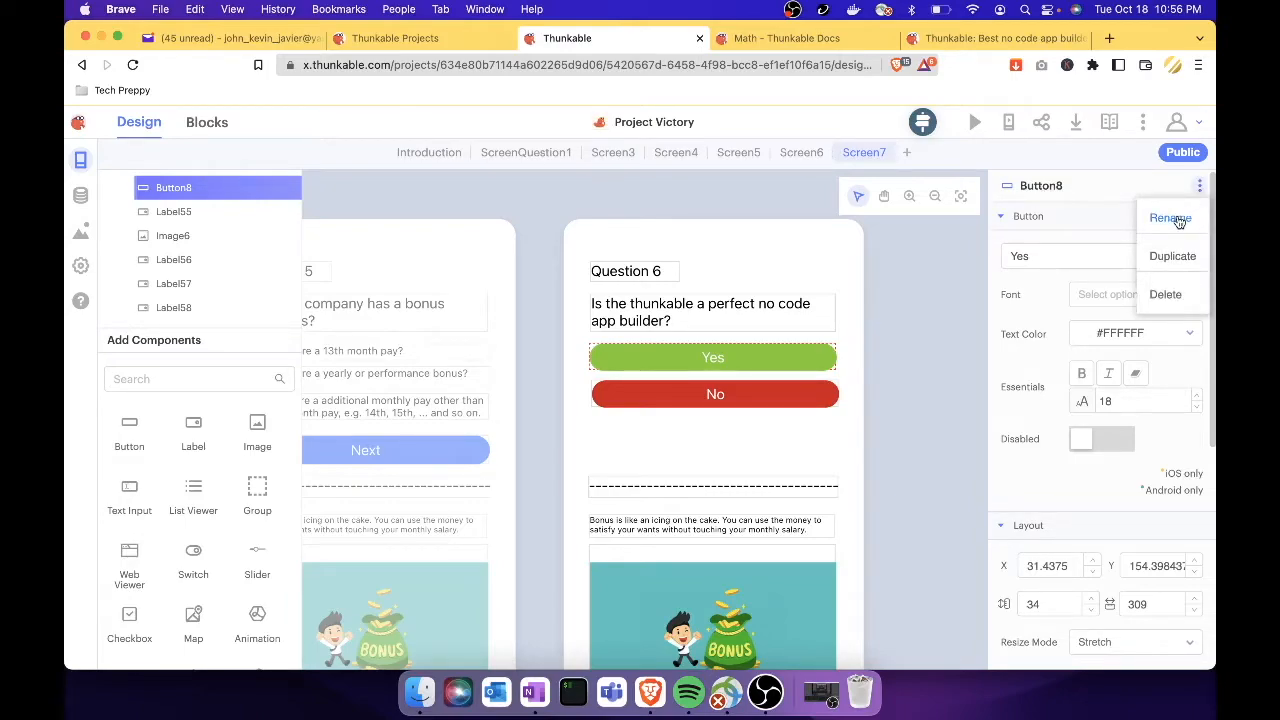
click(1170, 218)
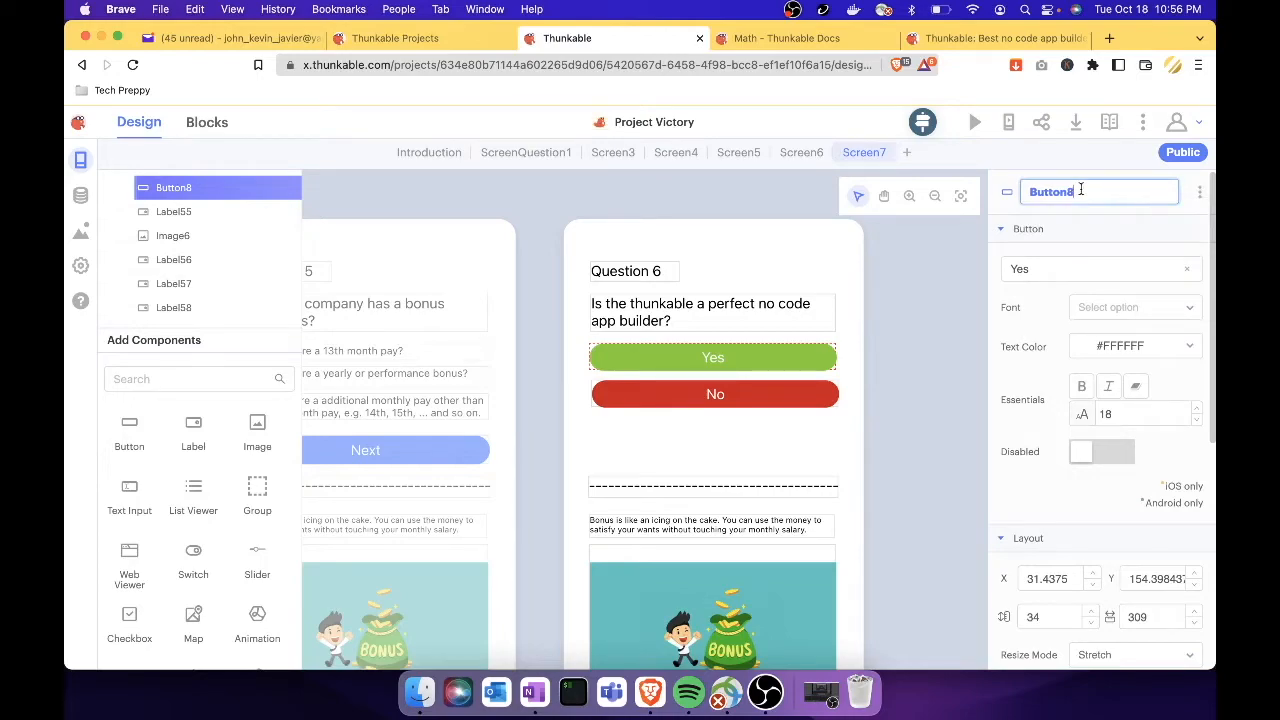
key(BackSpace)
key(BackSpace)
key(BackSpace)
key(BackSpace)
key(BackSpace)
key(BackSpace)
key(BackSpace)
text(BtnYes)
key(Return)
Step: Rename the red No button component on Screen7 as BtnNo1
click(790, 391)
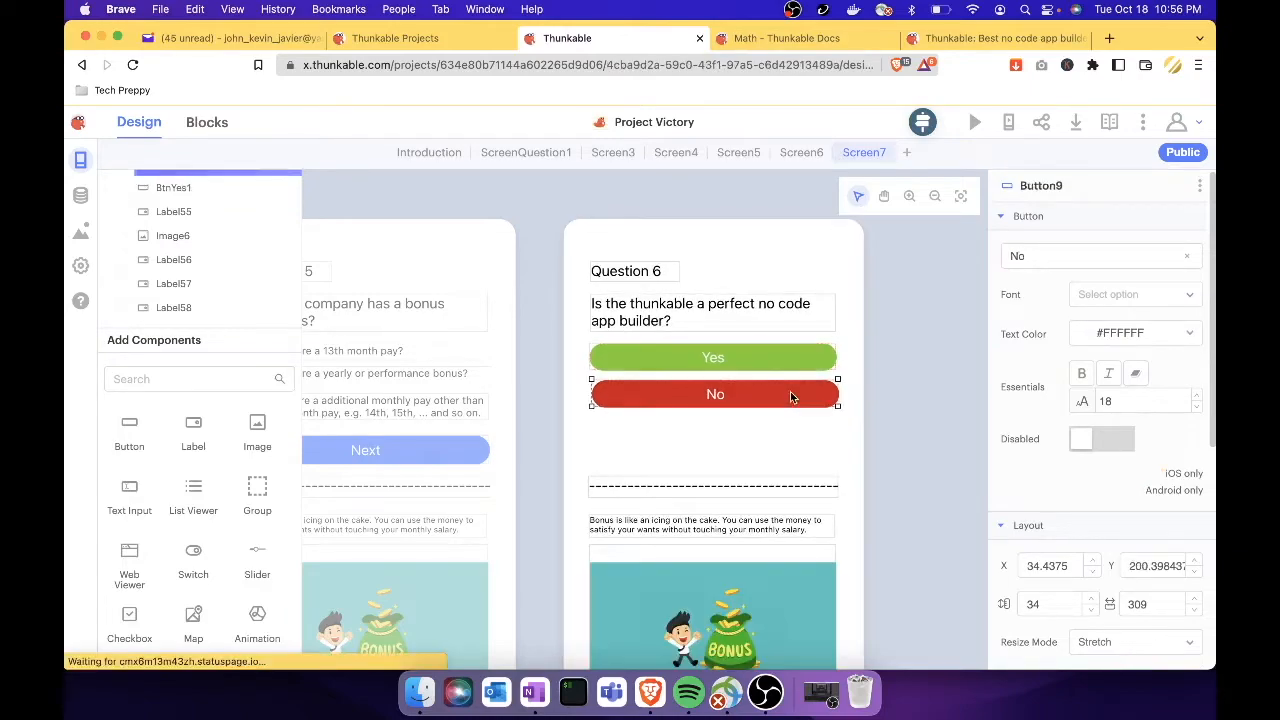
click(1200, 190)
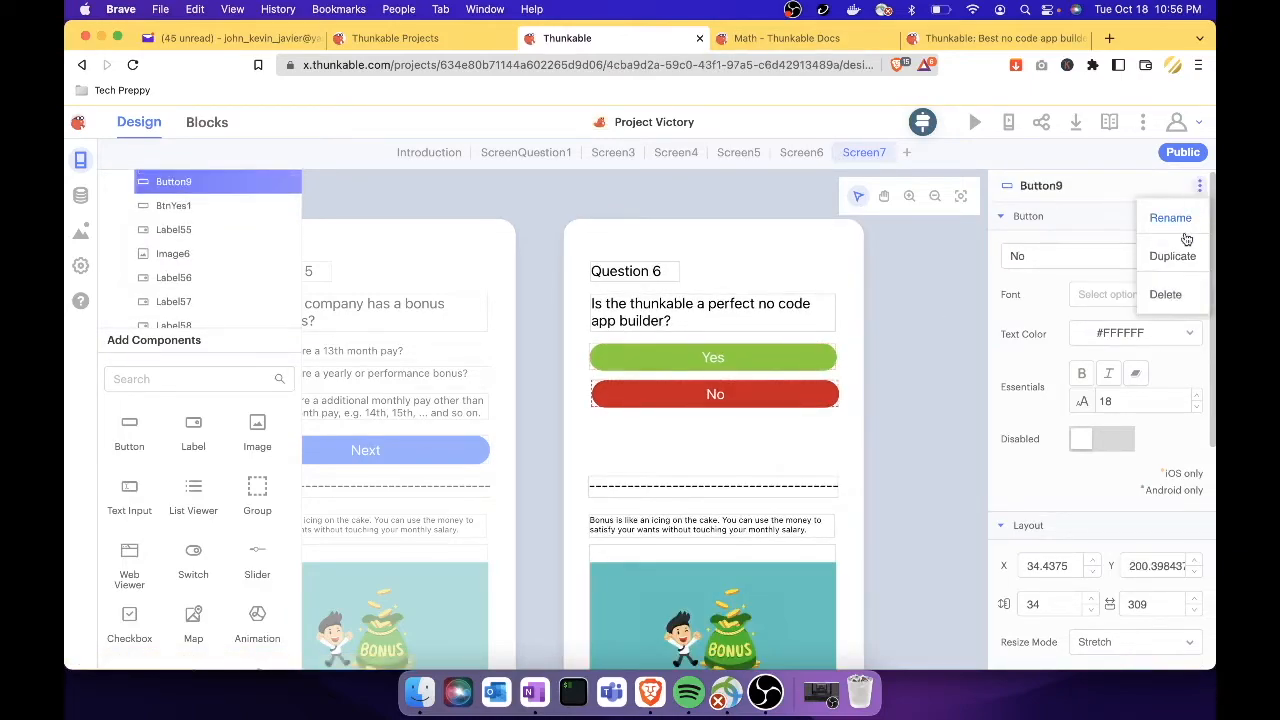
click(1186, 229)
text(Btn)
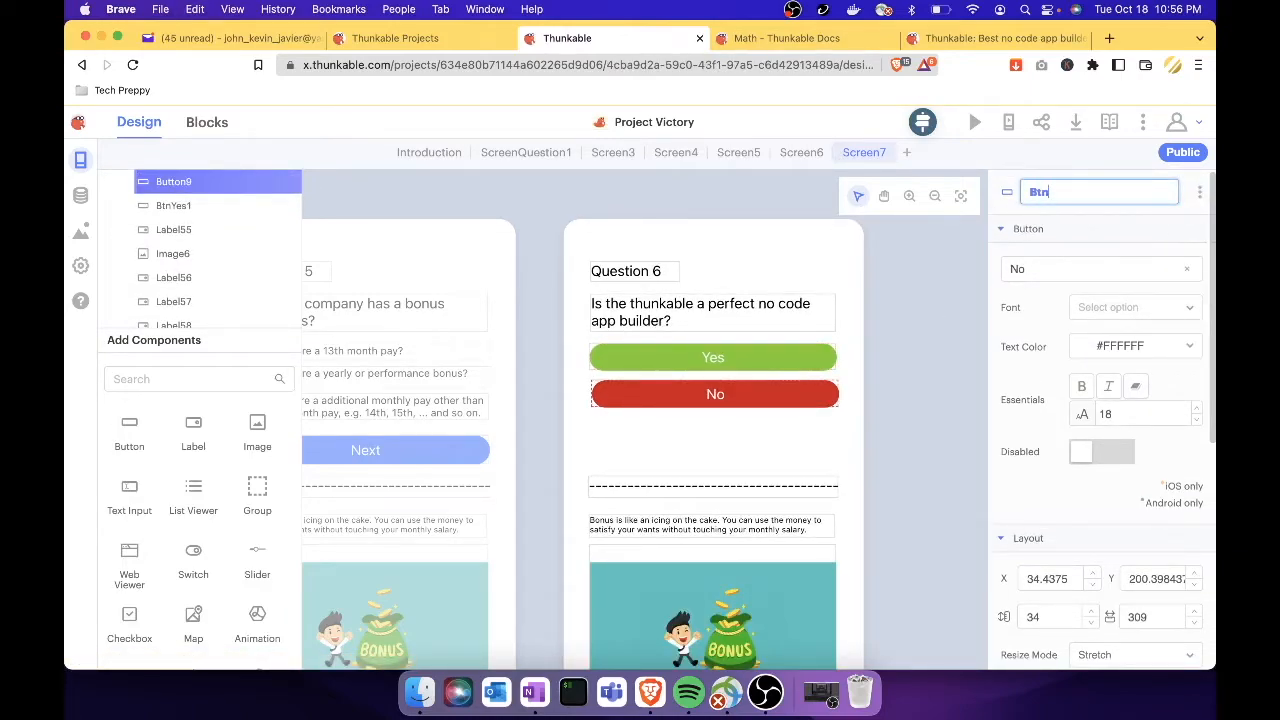
text(No1)
key(Return)
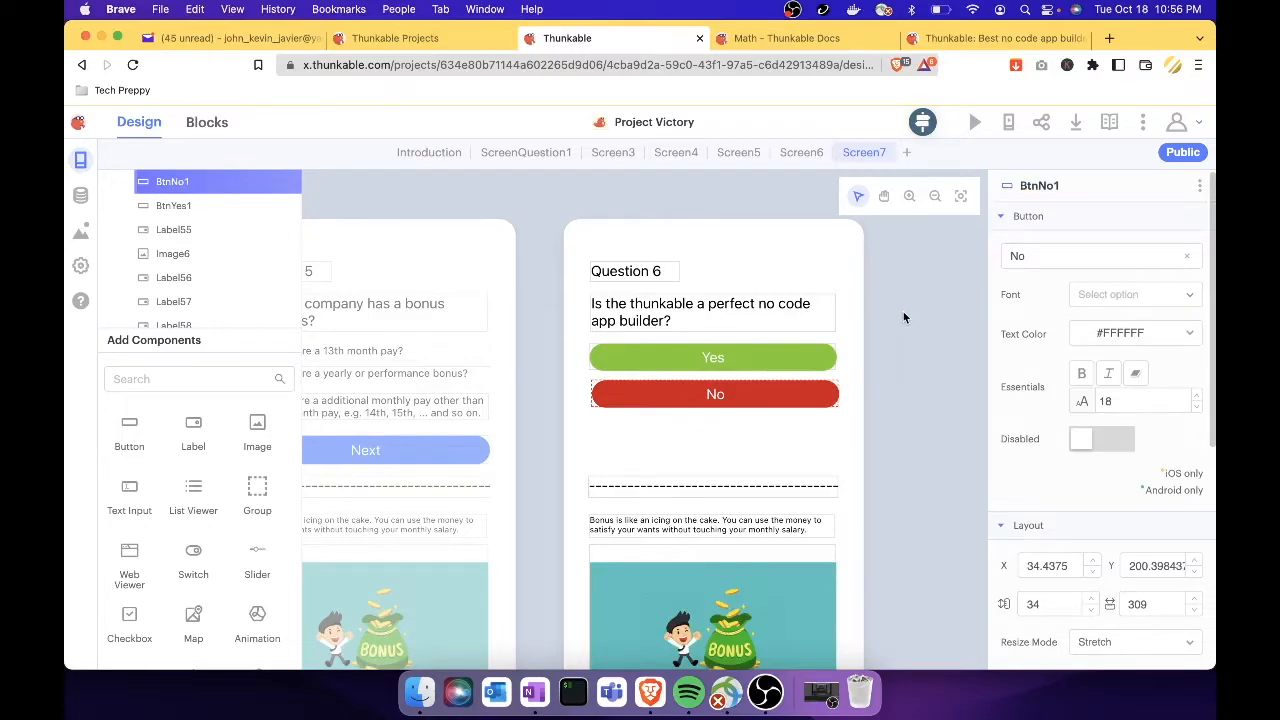
Step: Move the dashed divider label on Screen7 up to just below the No button, at about Y 254
scroll(778, 462, down, 3)
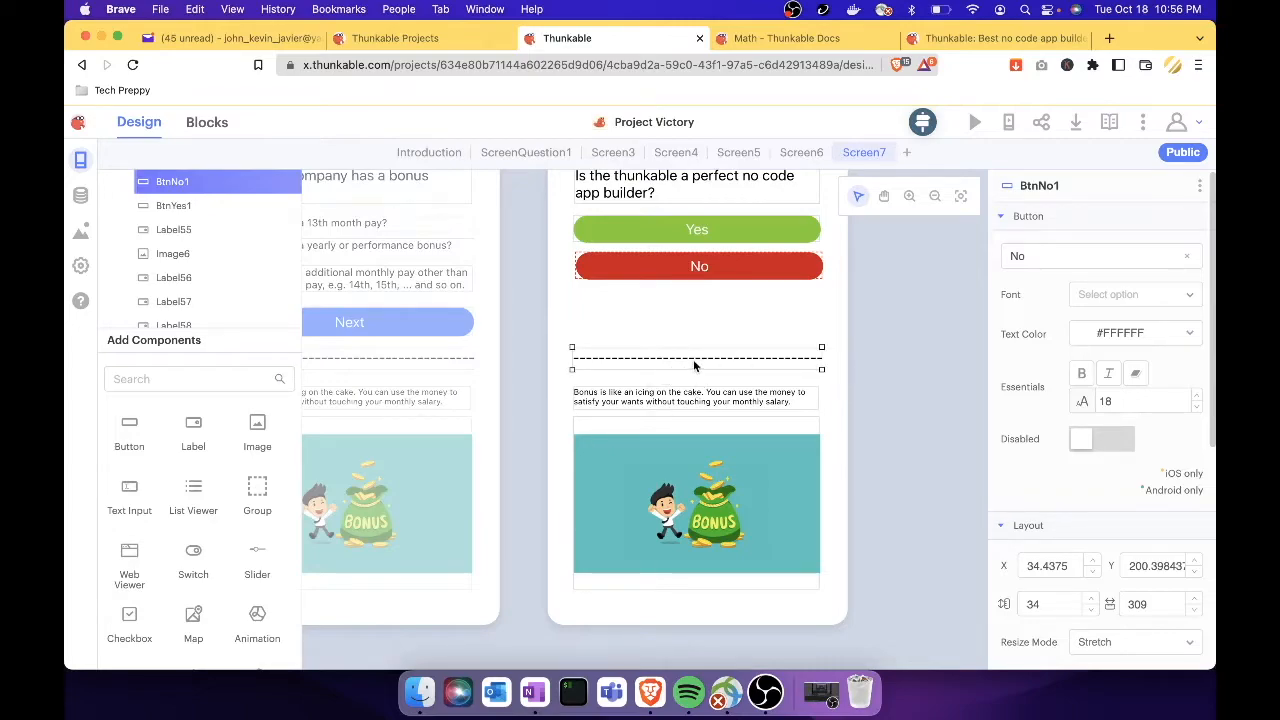
drag(697, 365, 697, 317)
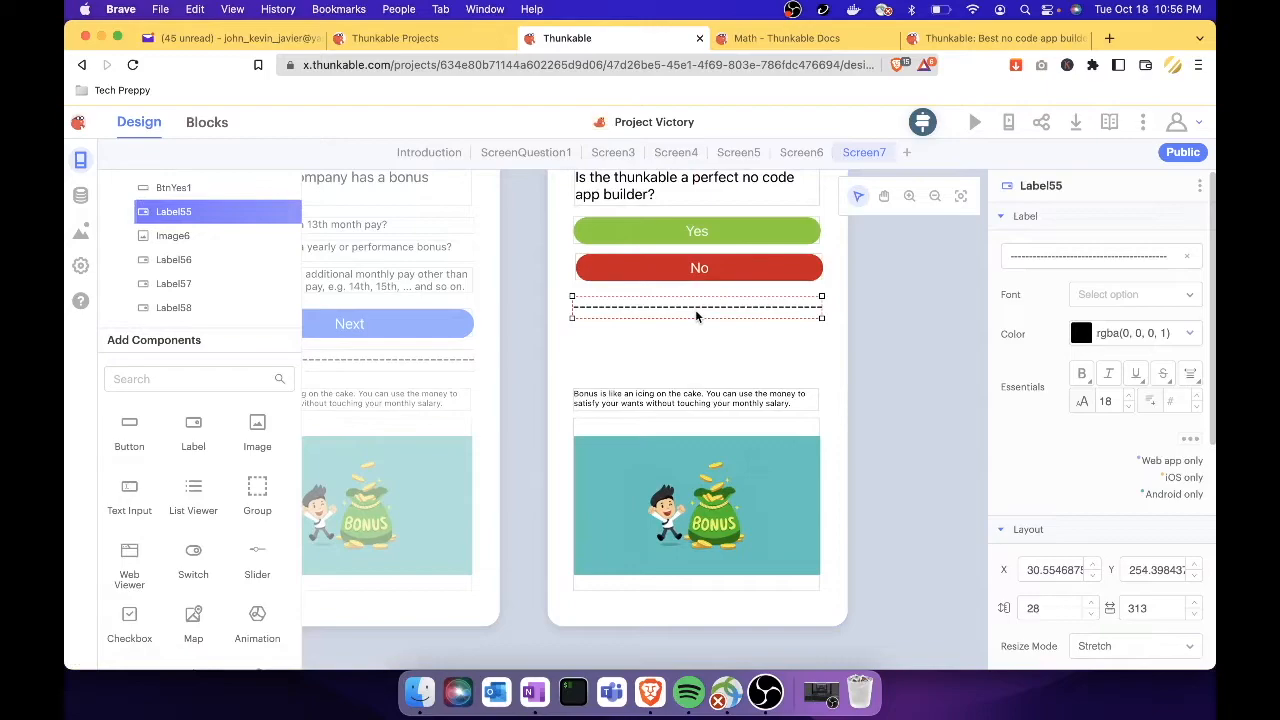
scroll(200, 563, down, 5)
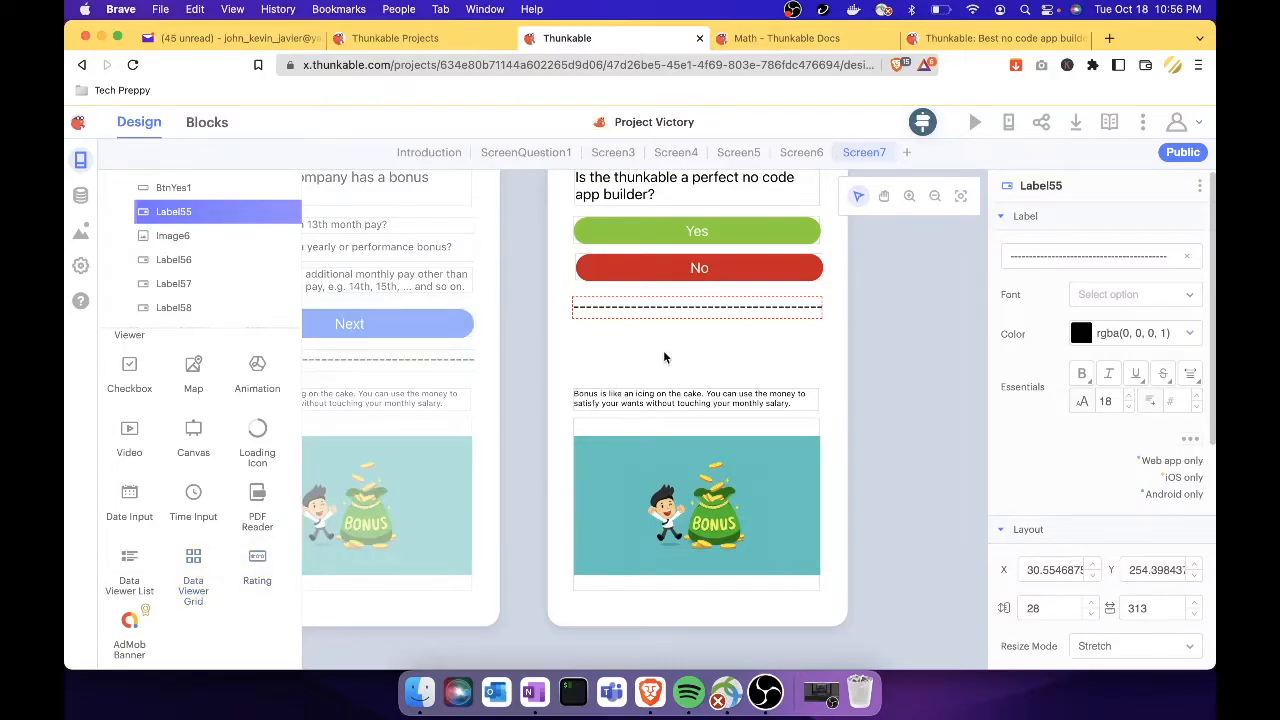
click(688, 338)
click(697, 310)
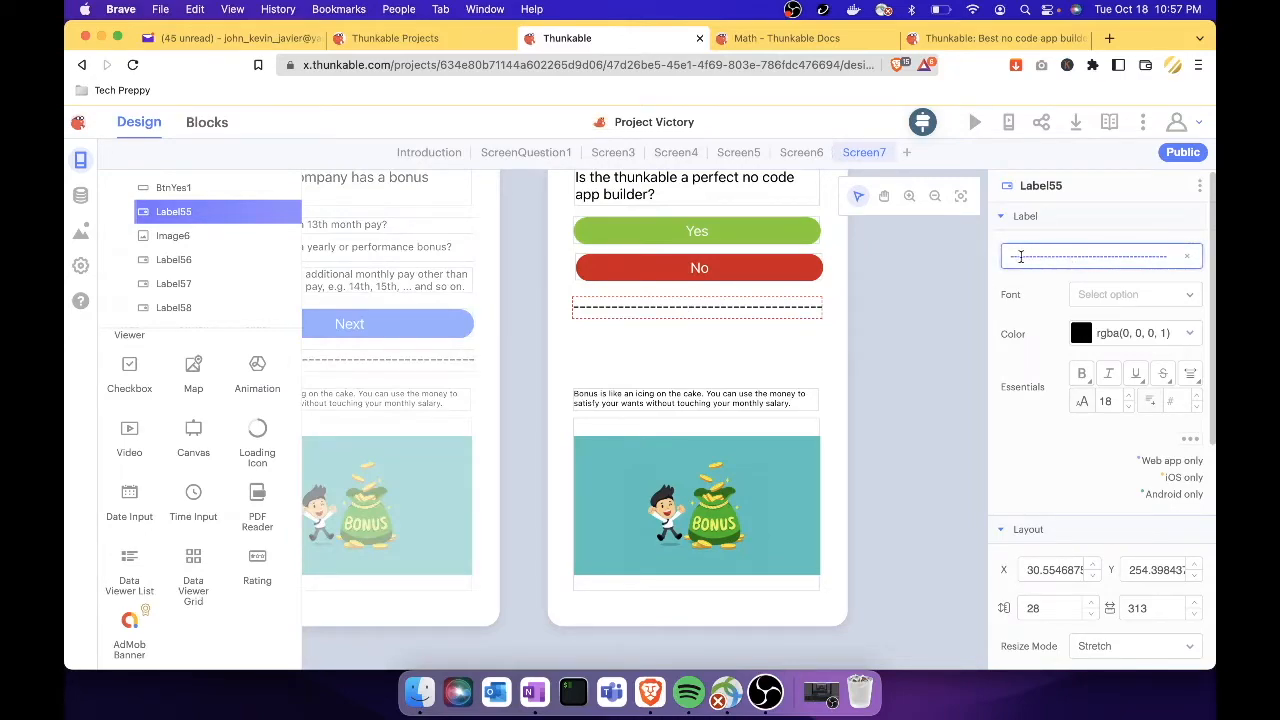
drag(1020, 257, 1172, 262)
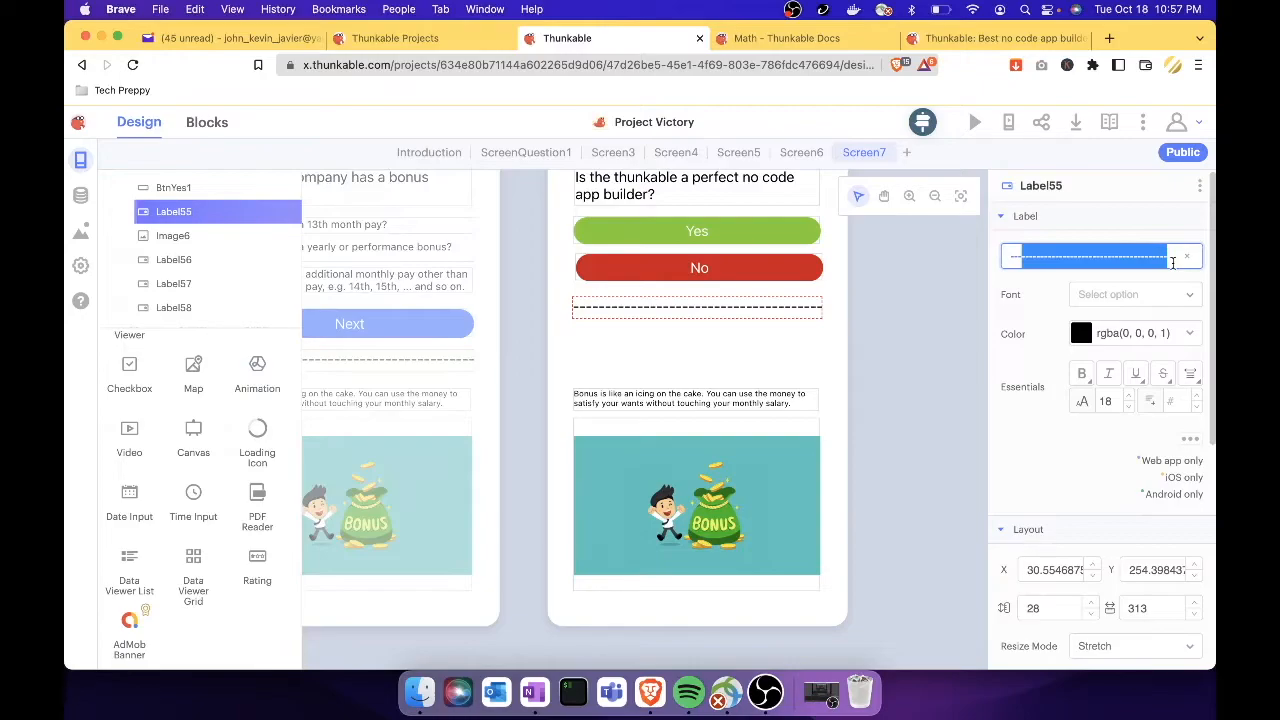
click(784, 346)
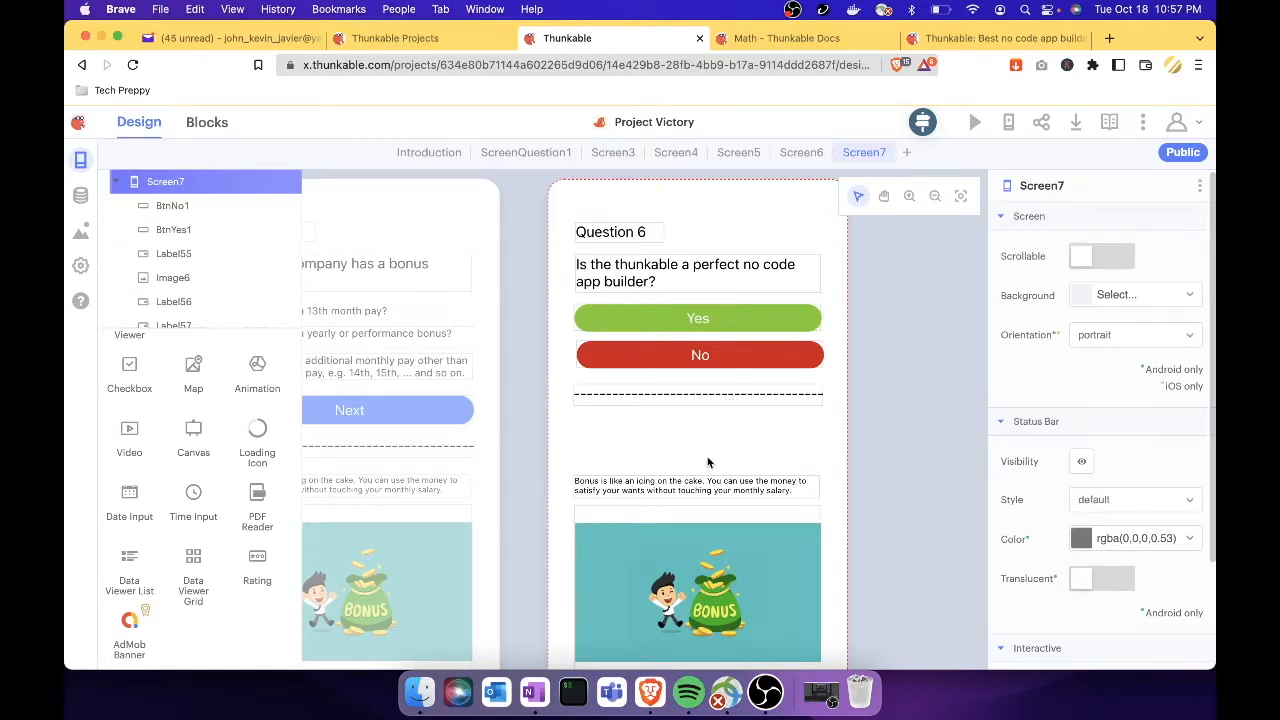
Step: Move the bonus note label on Screen7 up below the divider to Y 319 and replace its text with "Thunkable is a great project"
click(700, 487)
drag(700, 487, 707, 456)
click(743, 449)
click(1104, 256)
key(super+a)
key(BackSpace)
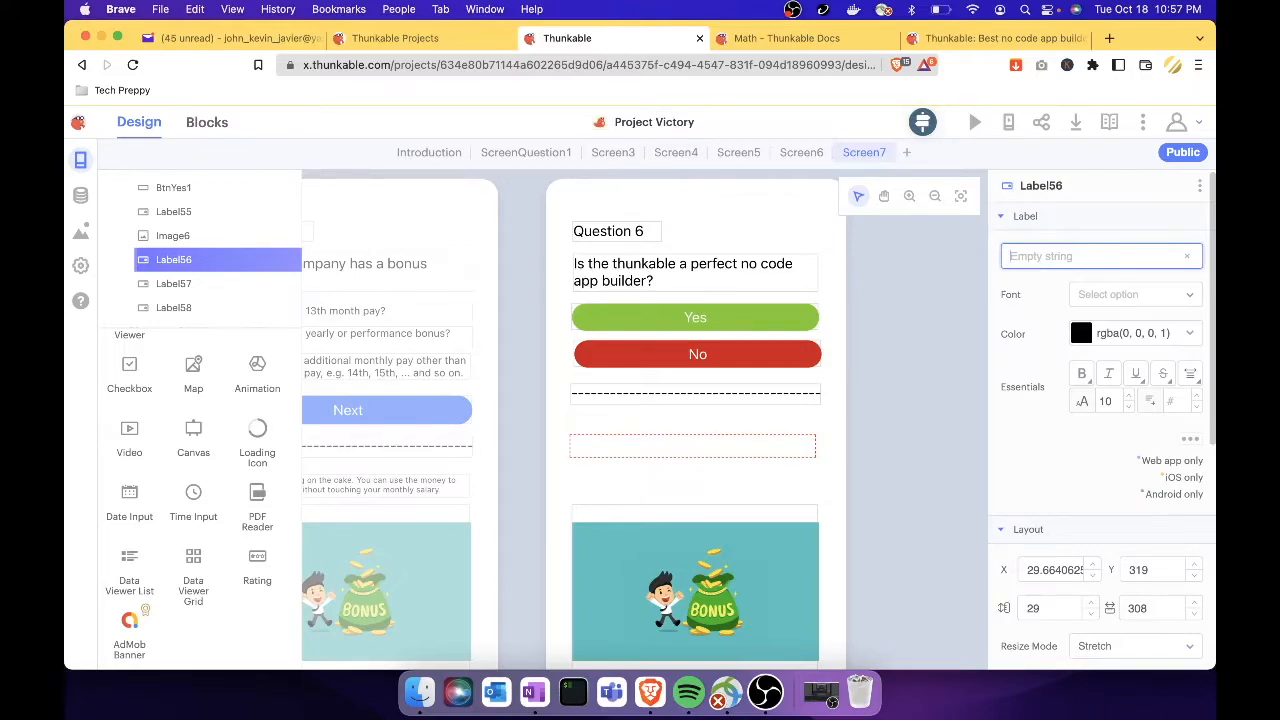
text(Thunkable is a gre)
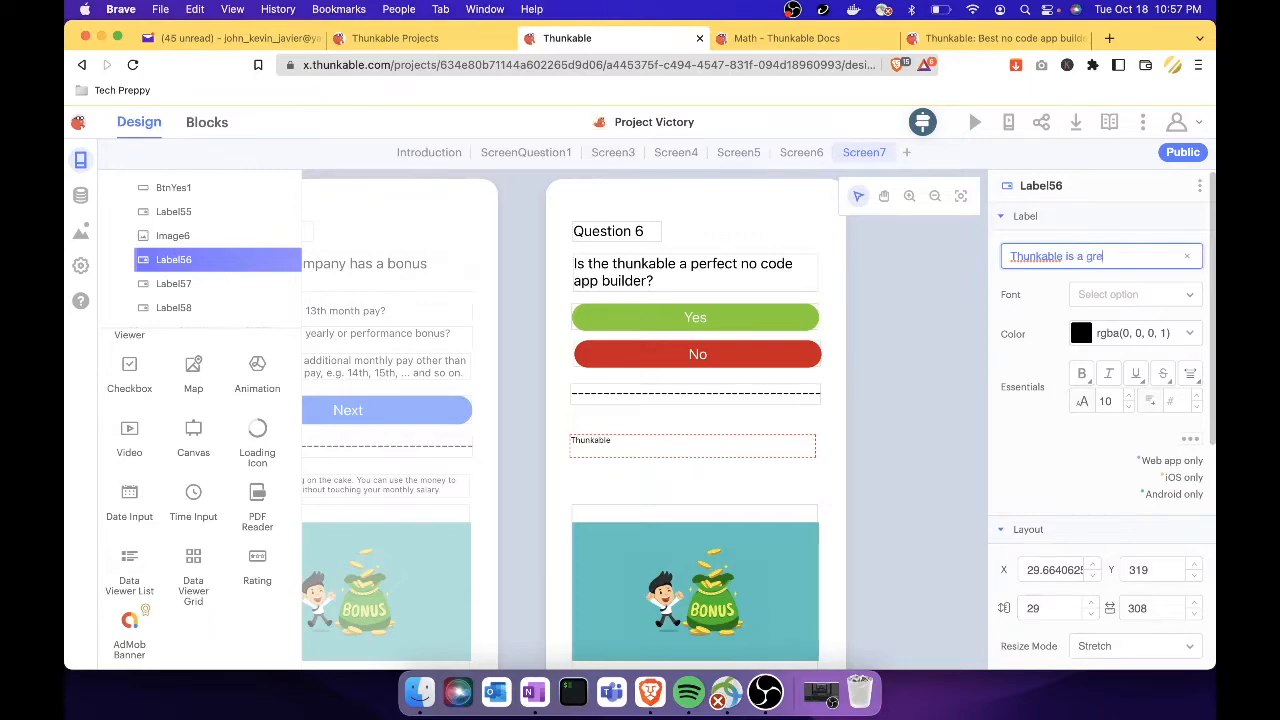
text(at project)
click(883, 477)
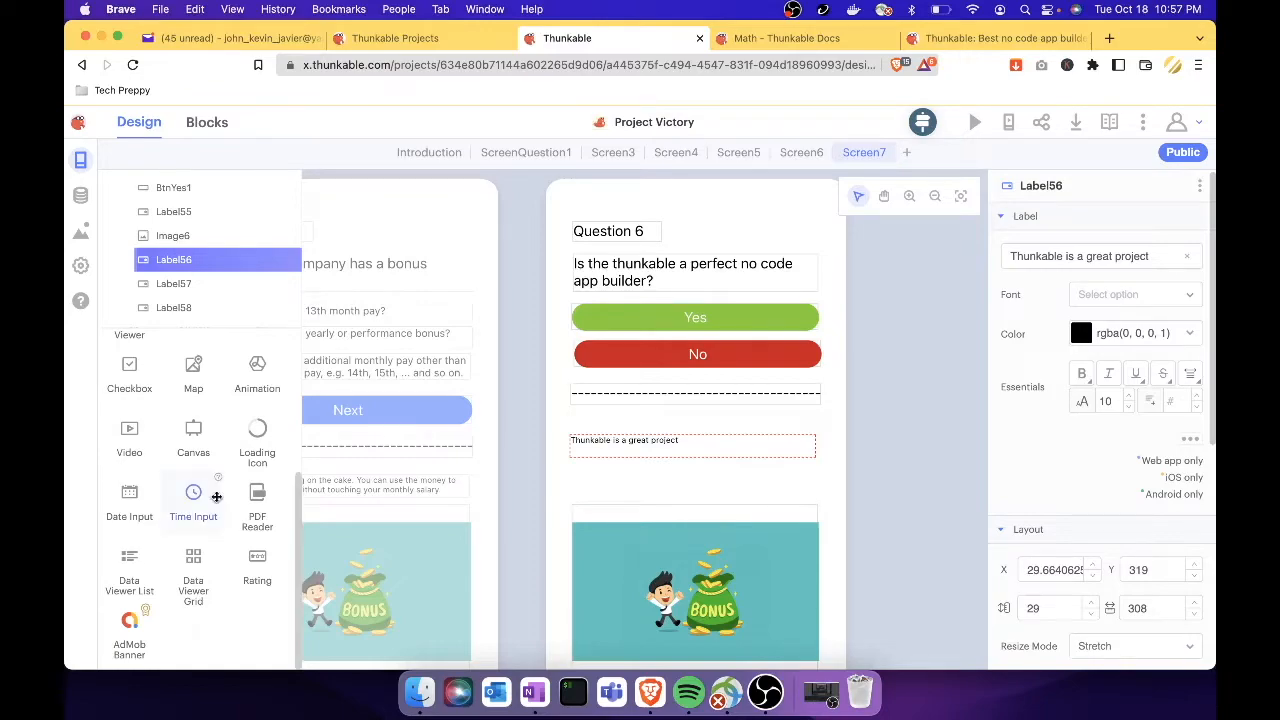
Step: View the available picture files for the bonus image on Screen7 and move the image up to about Y 372
scroll(185, 455, up, 5)
scroll(185, 456, down, 2)
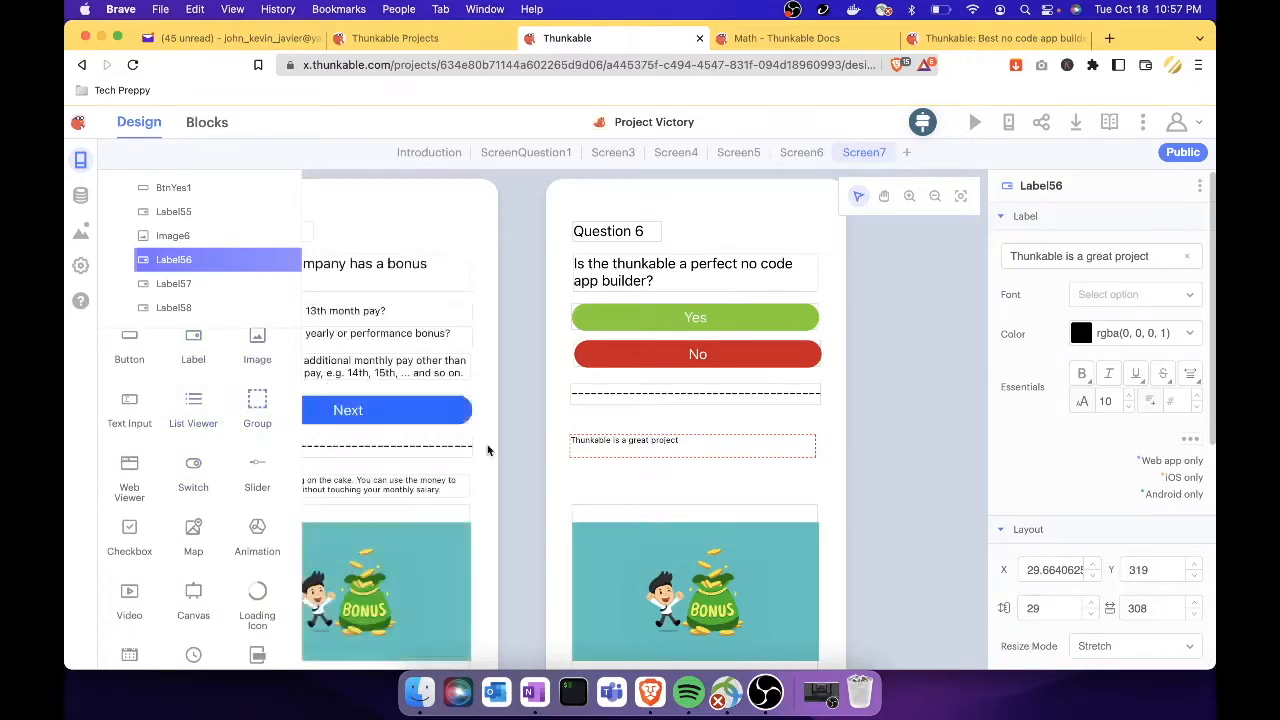
click(740, 515)
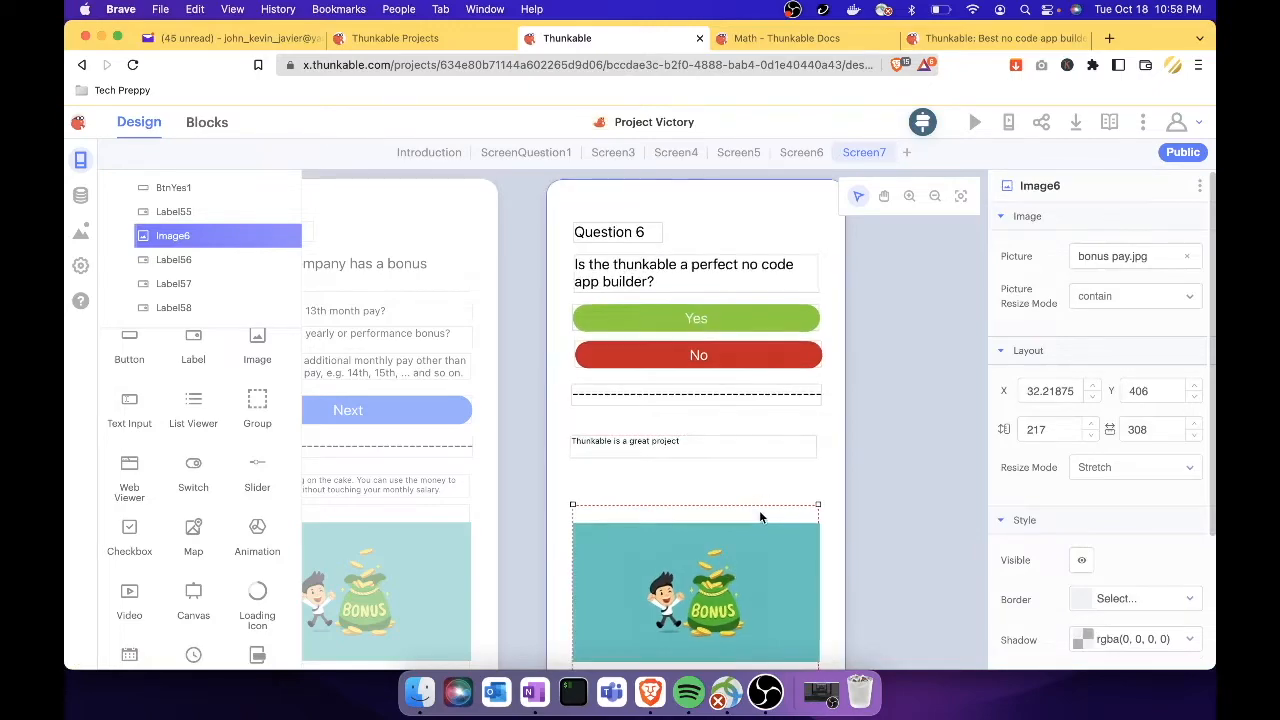
click(1118, 255)
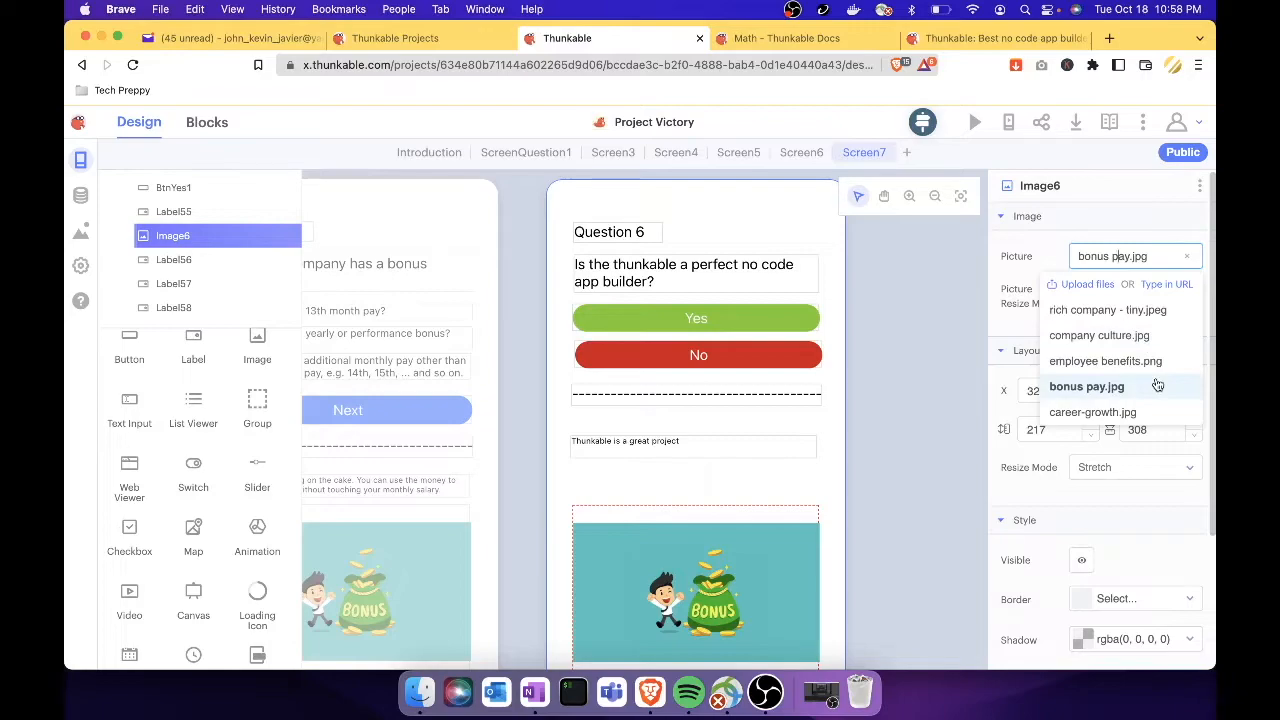
scroll(207, 516, down, 4)
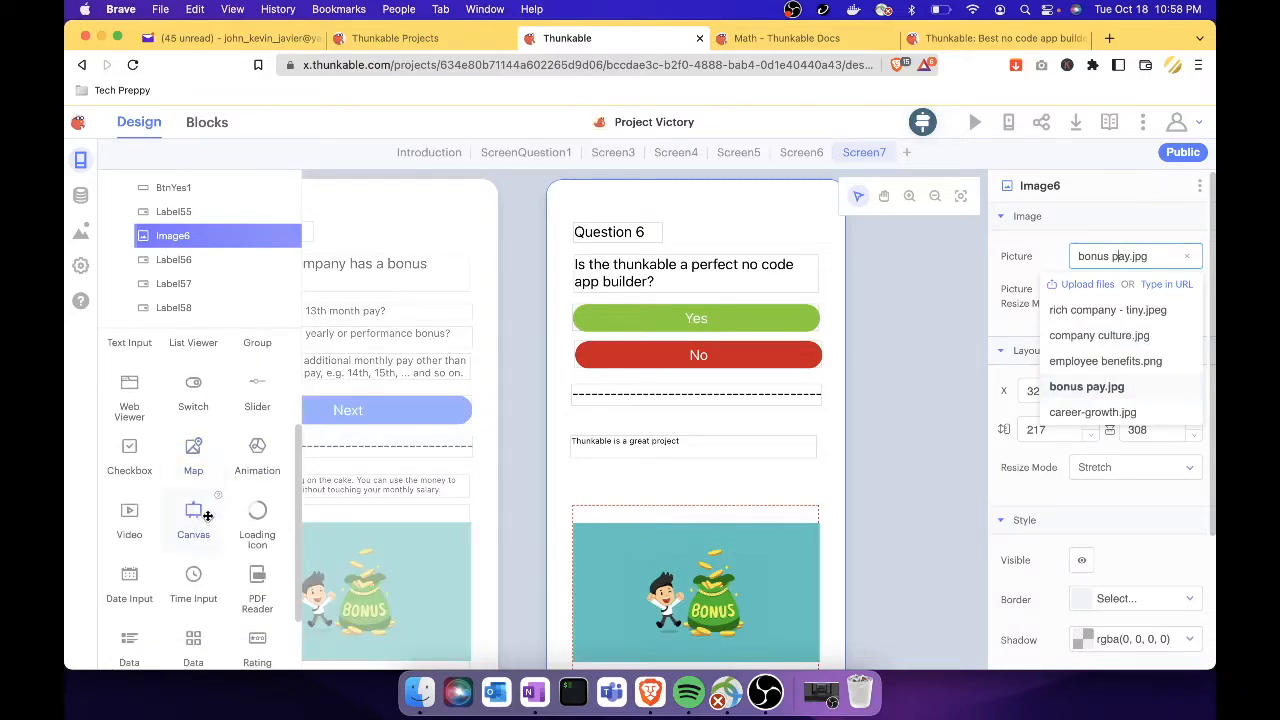
scroll(250, 560, up, 5)
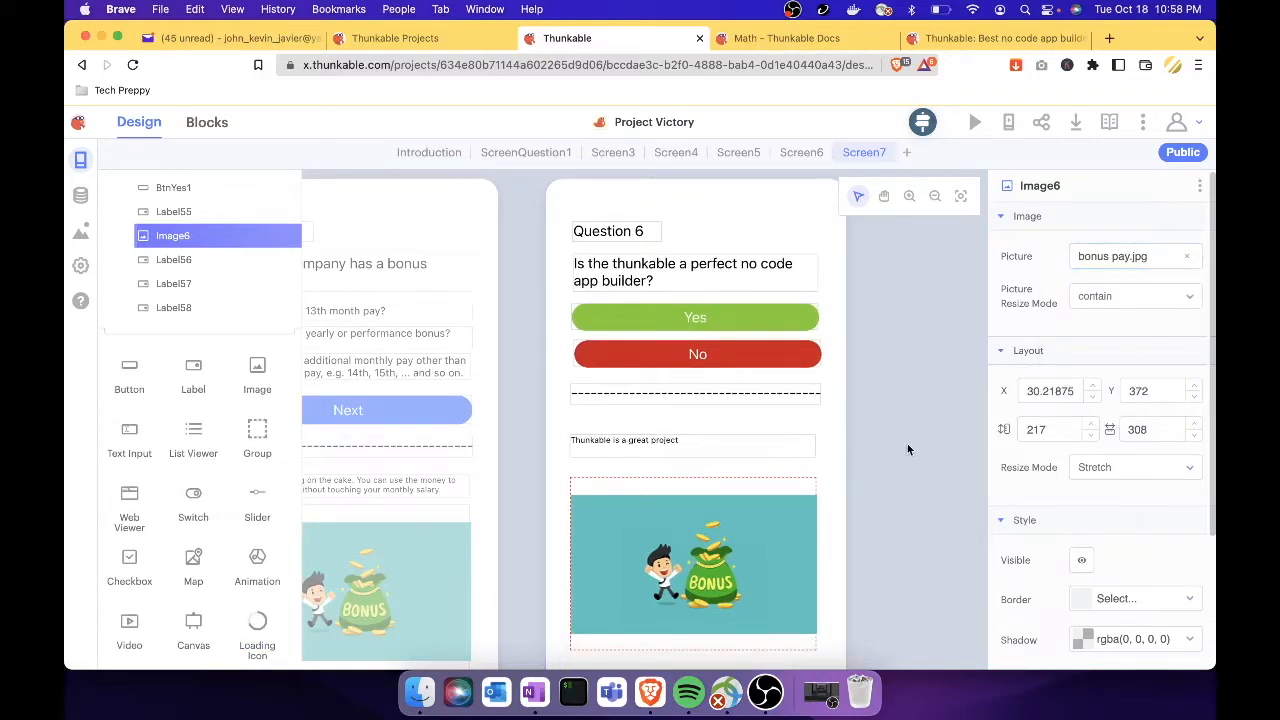
Step: Examine the Next button on the Question 5 screen and Screen6's component list in the block editor
scroll(907, 449, left, 4)
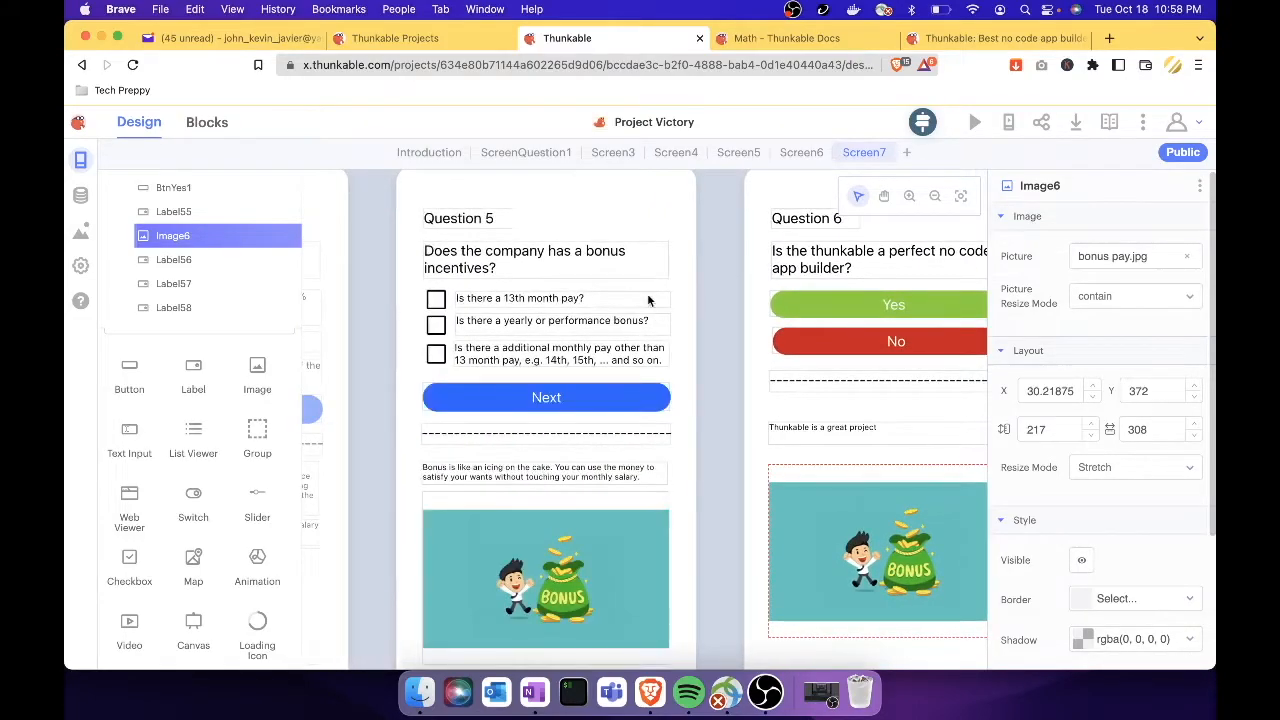
click(679, 299)
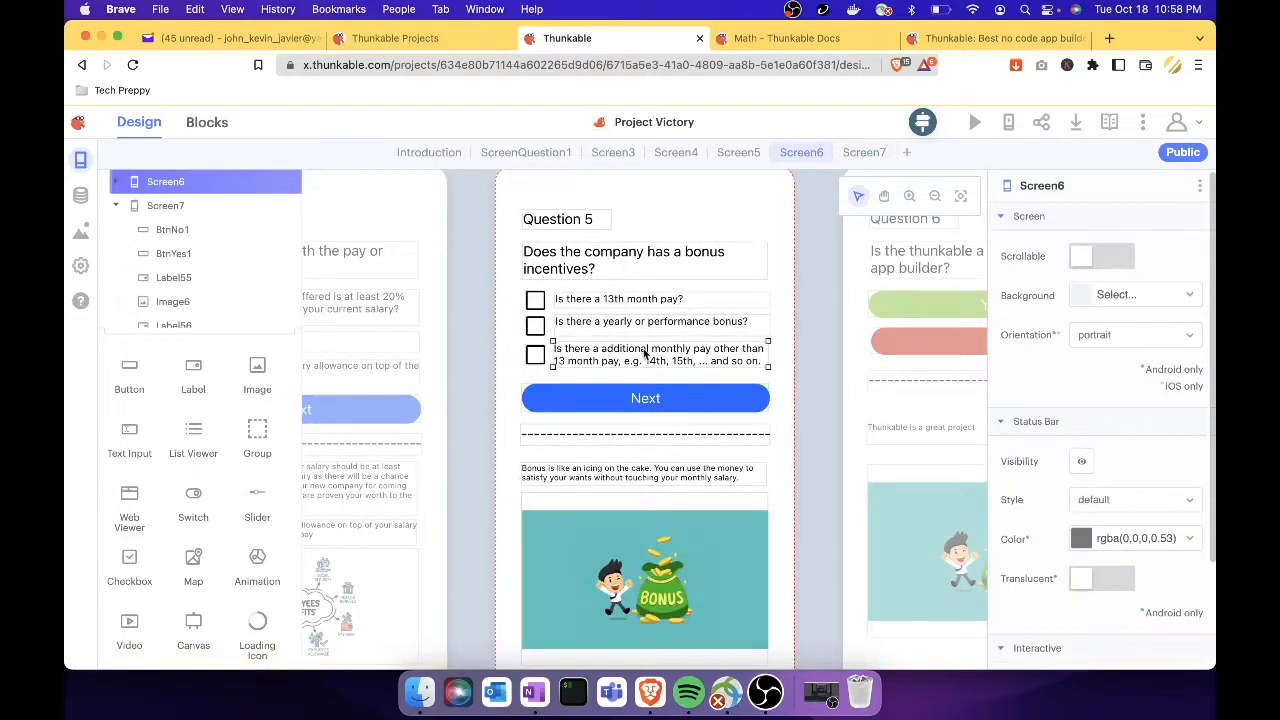
scroll(645, 353, up, 1)
scroll(645, 353, right, 1)
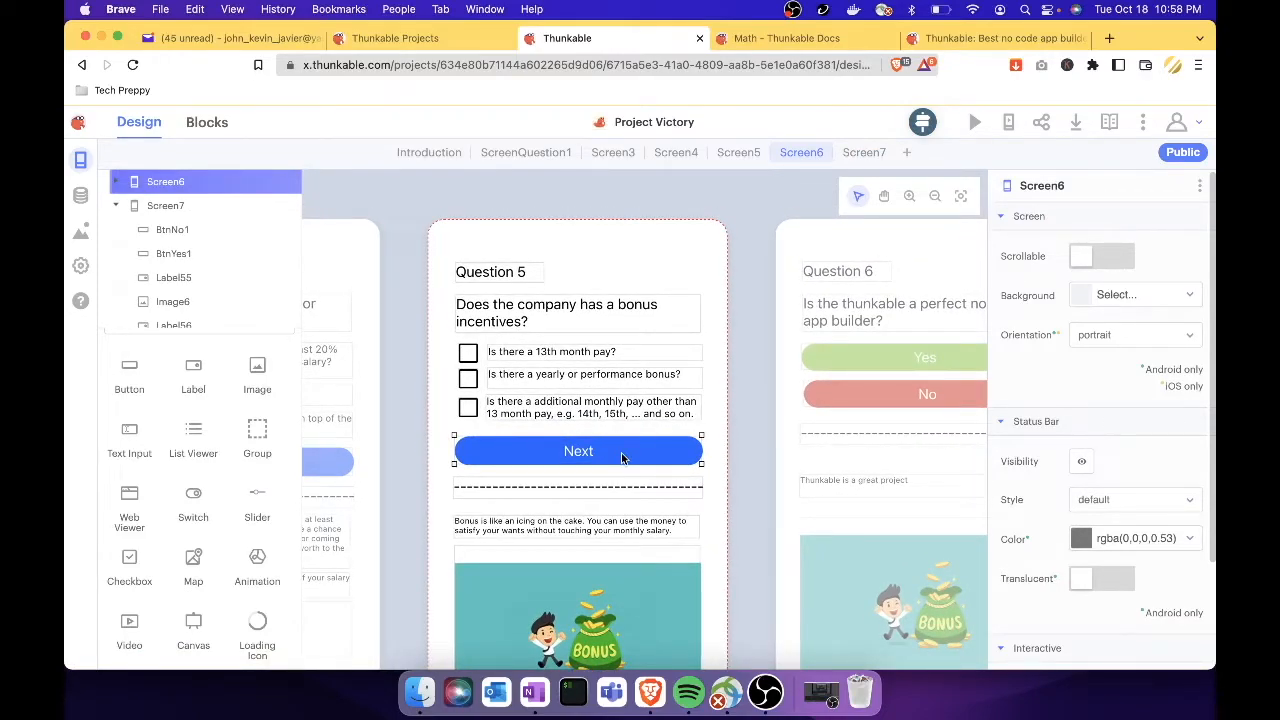
click(628, 456)
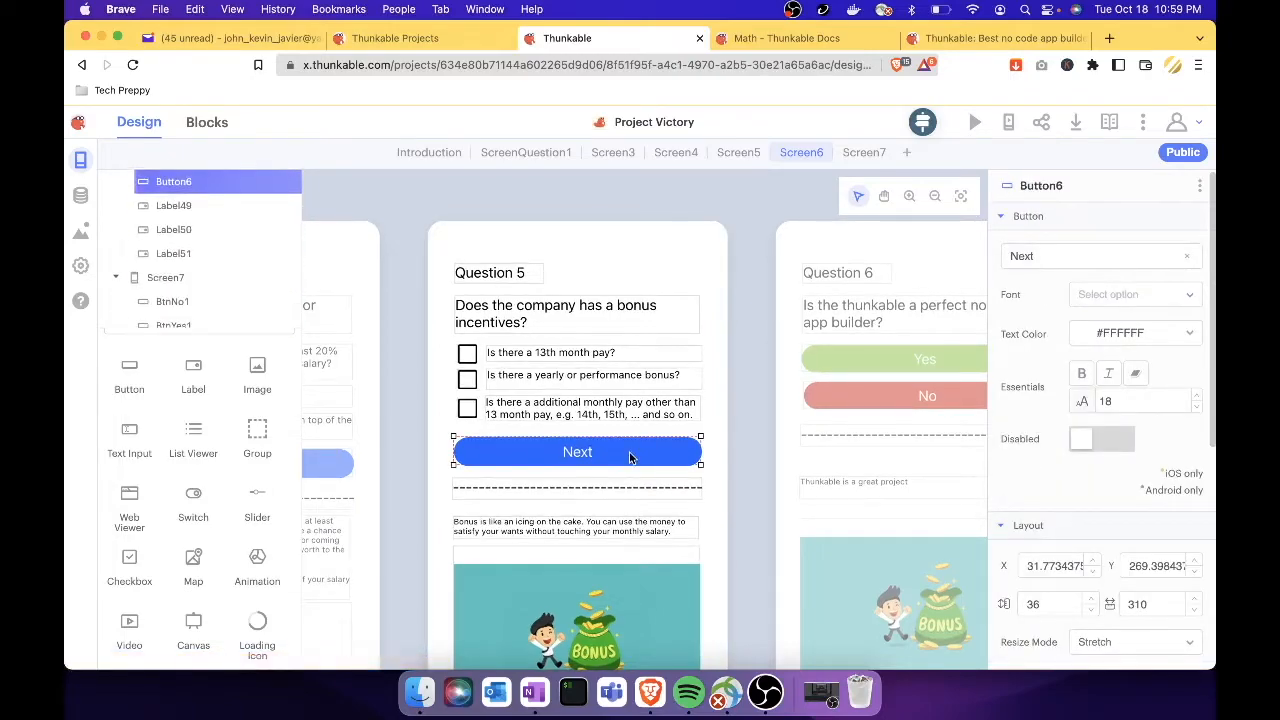
scroll(629, 456, right, 1)
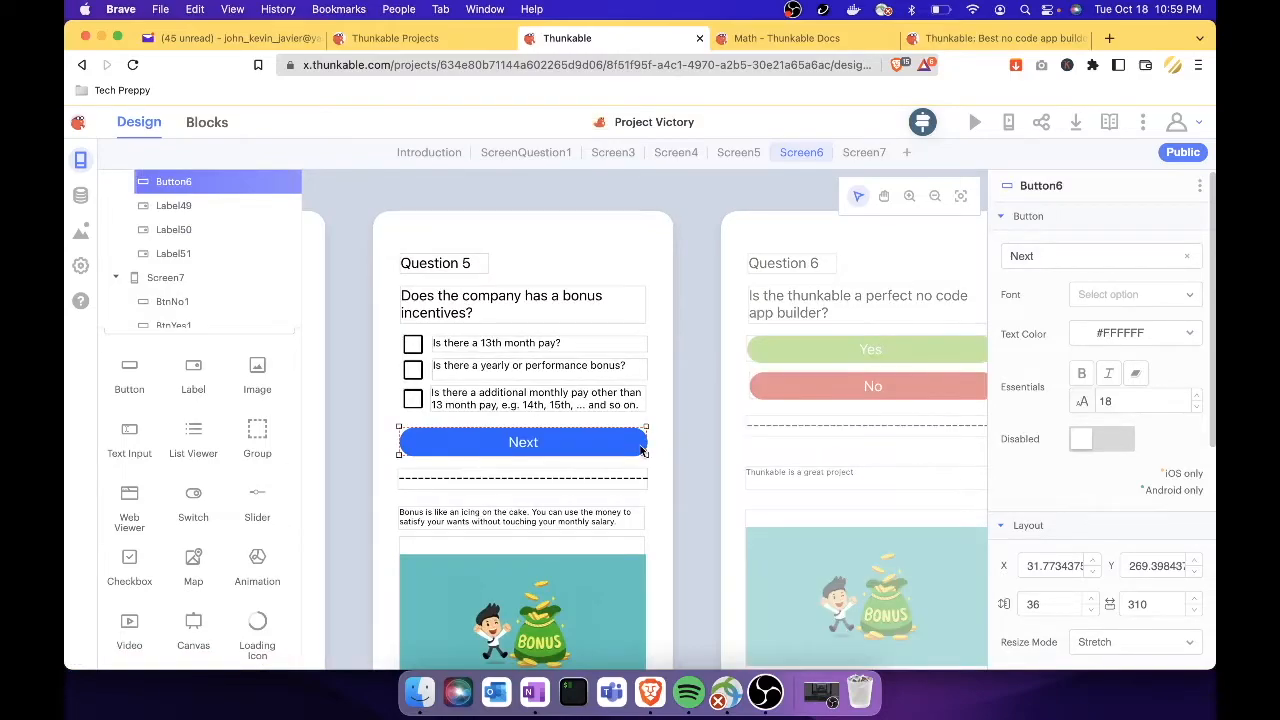
click(657, 326)
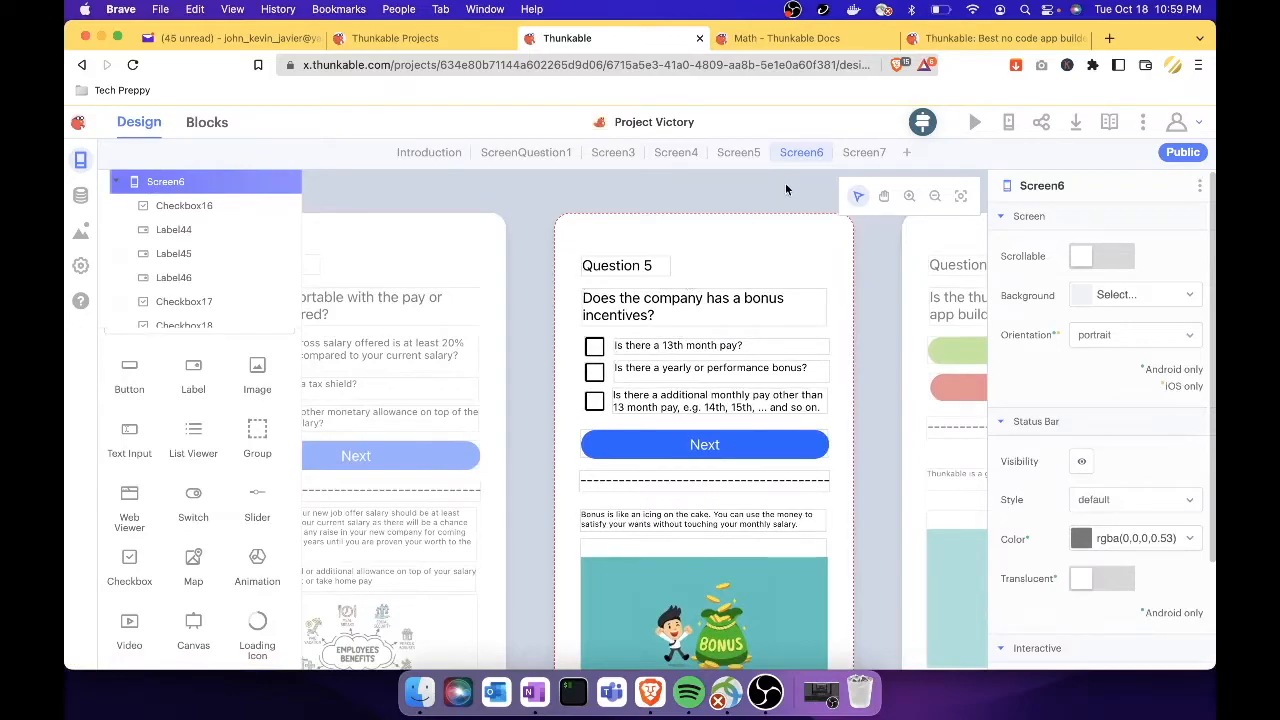
click(207, 123)
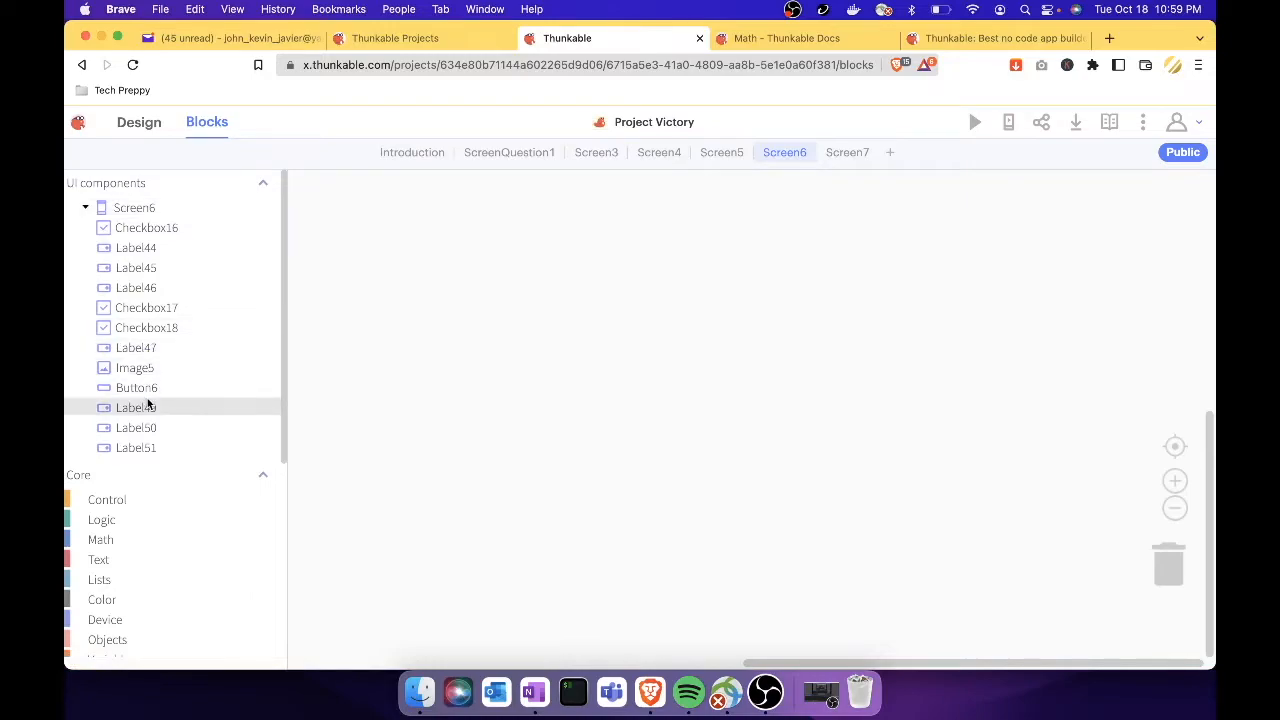
click(86, 208)
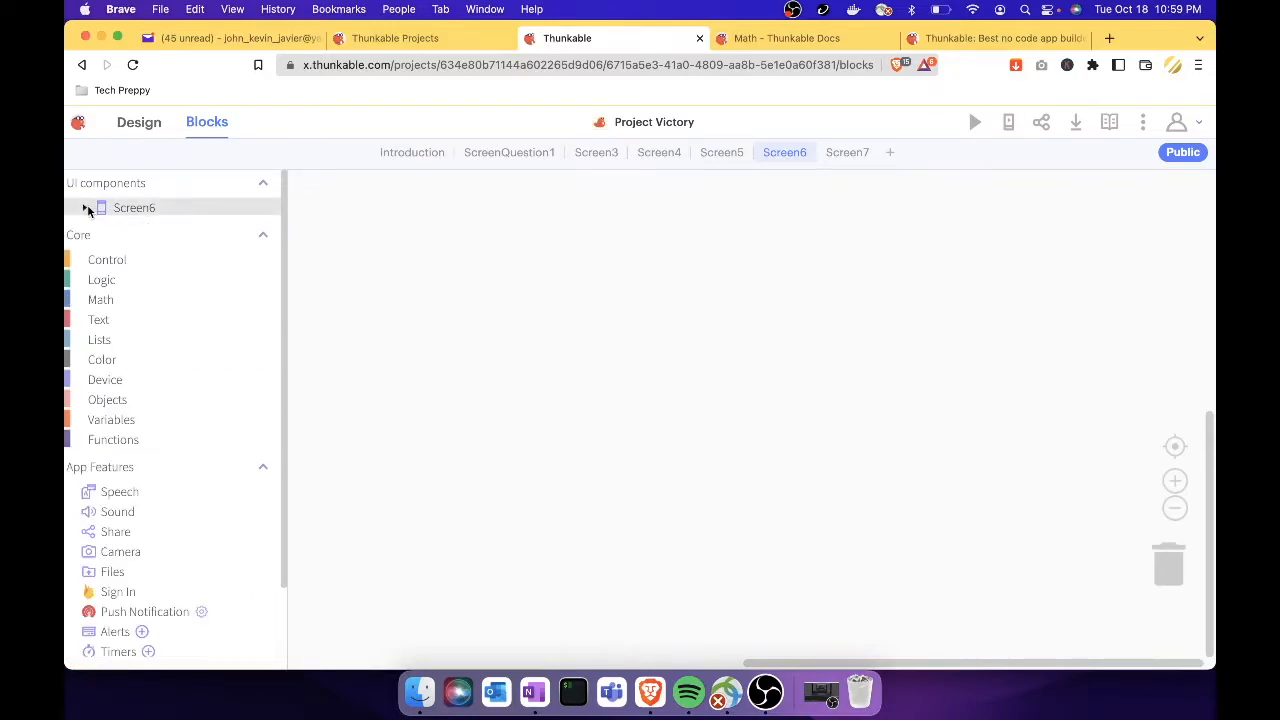
click(88, 210)
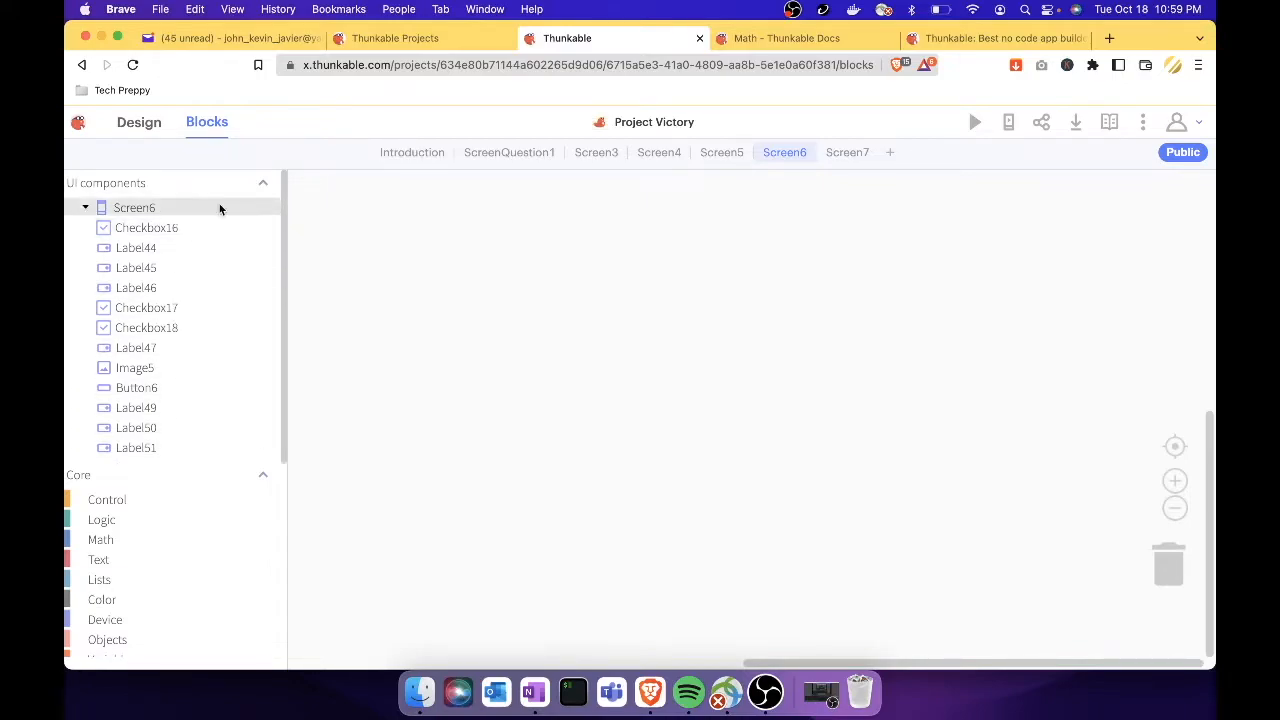
click(139, 122)
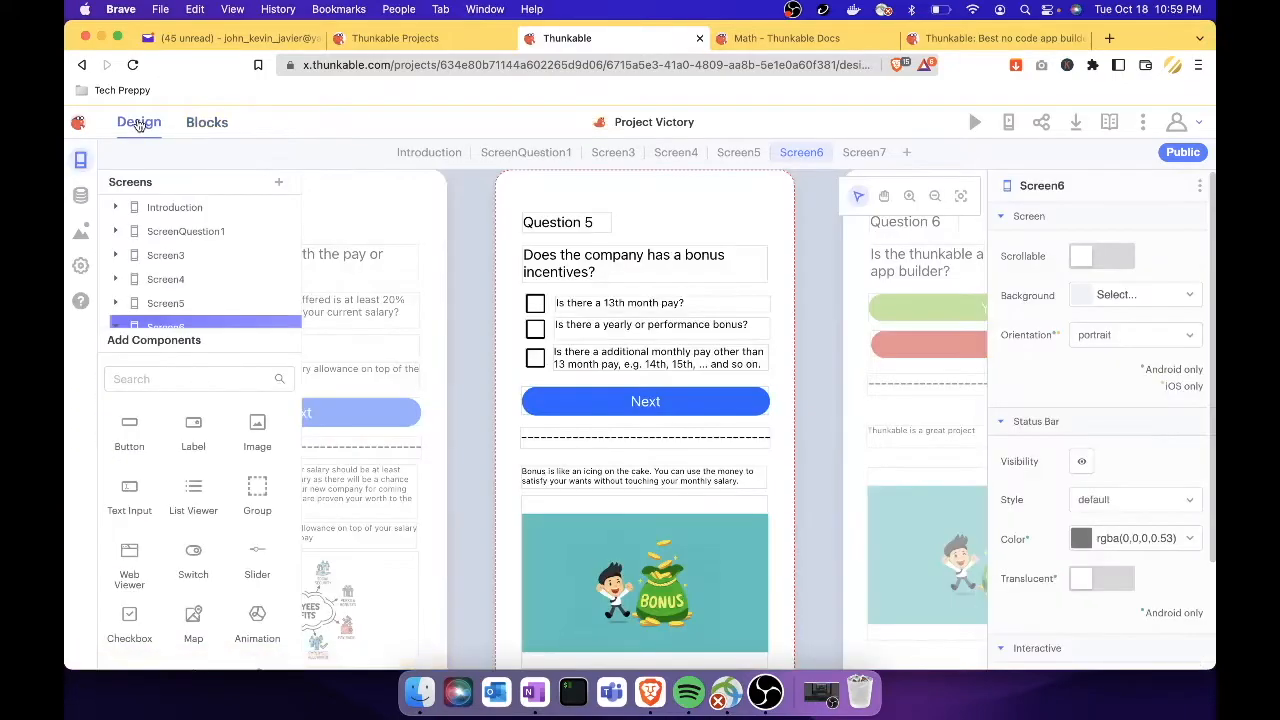
Step: Rename the blue Next button component on Screen6 as BtnNext1
click(648, 401)
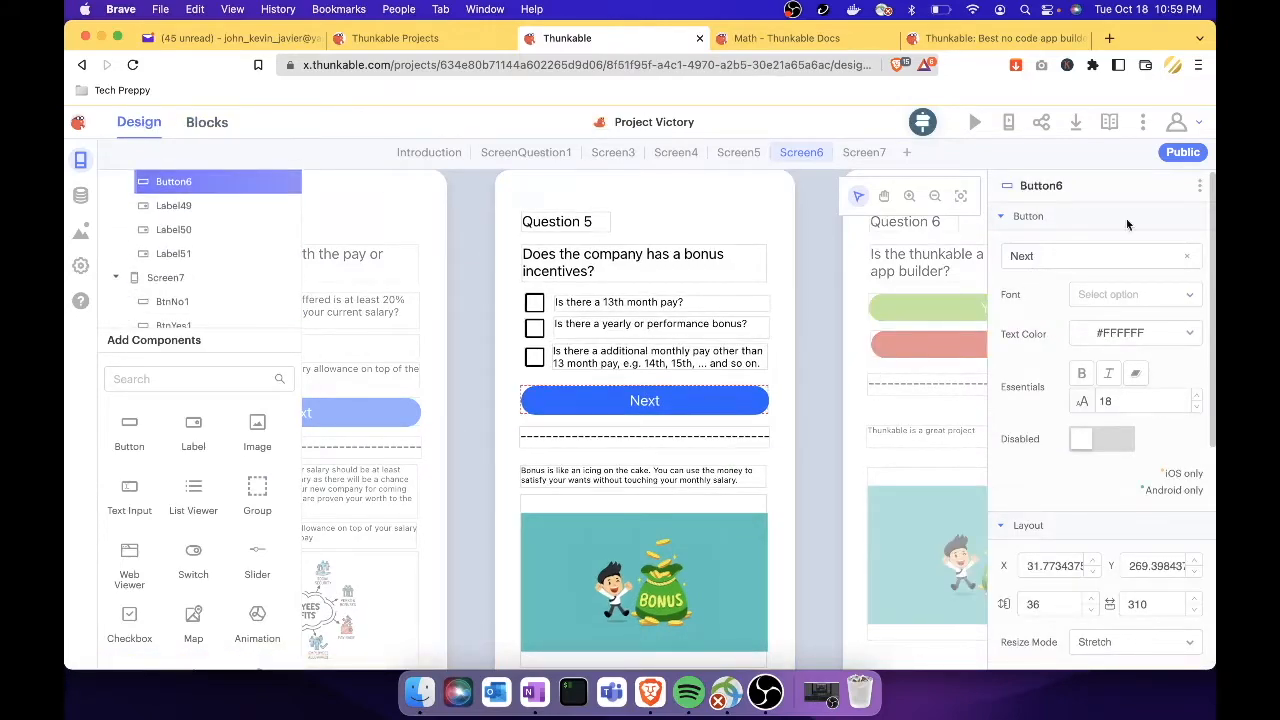
click(1199, 186)
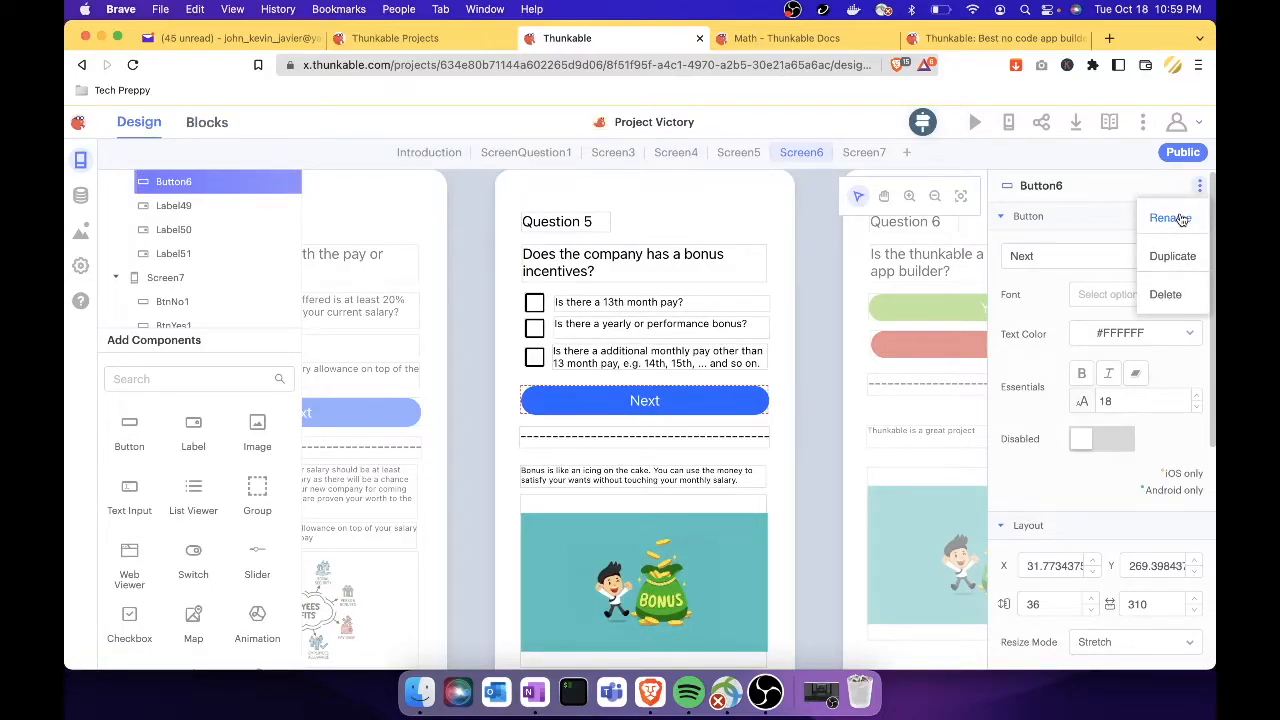
click(1170, 218)
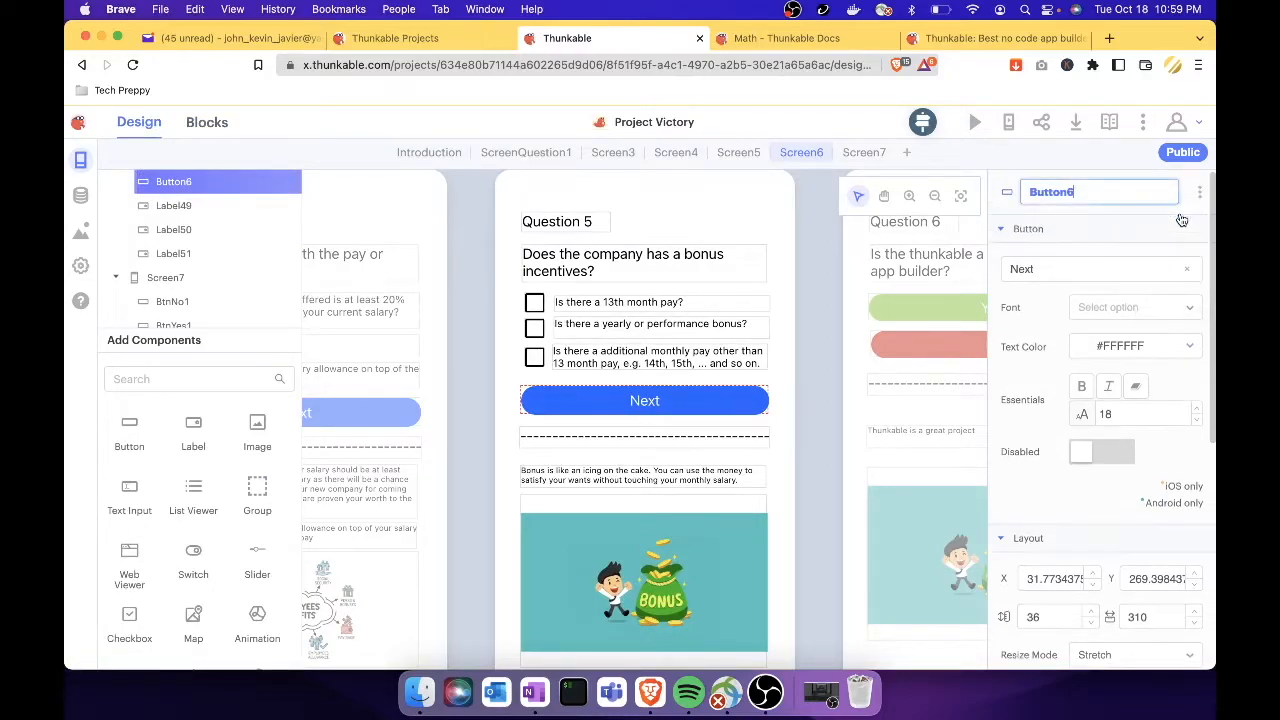
text(BtnNext1)
key(Return)
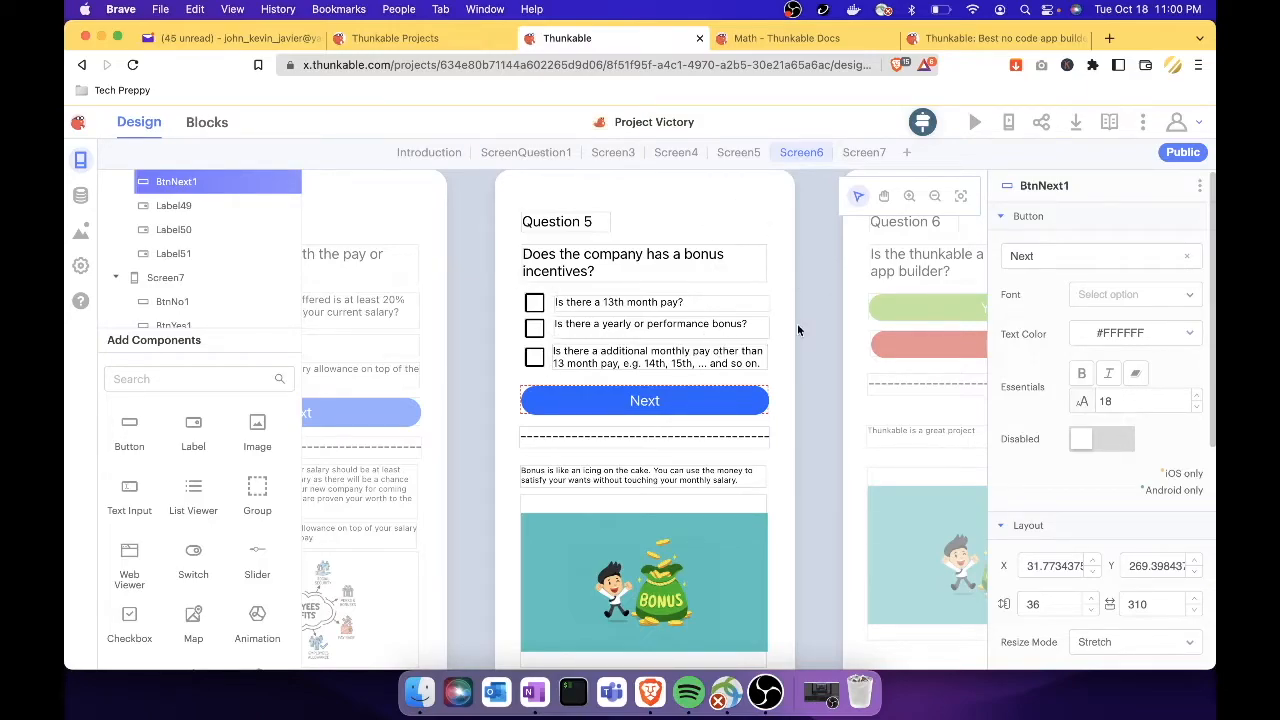
Step: Examine the event and property blocks available for BtnNext1 on Screen6 in the block editor
scroll(797, 323, right, 3)
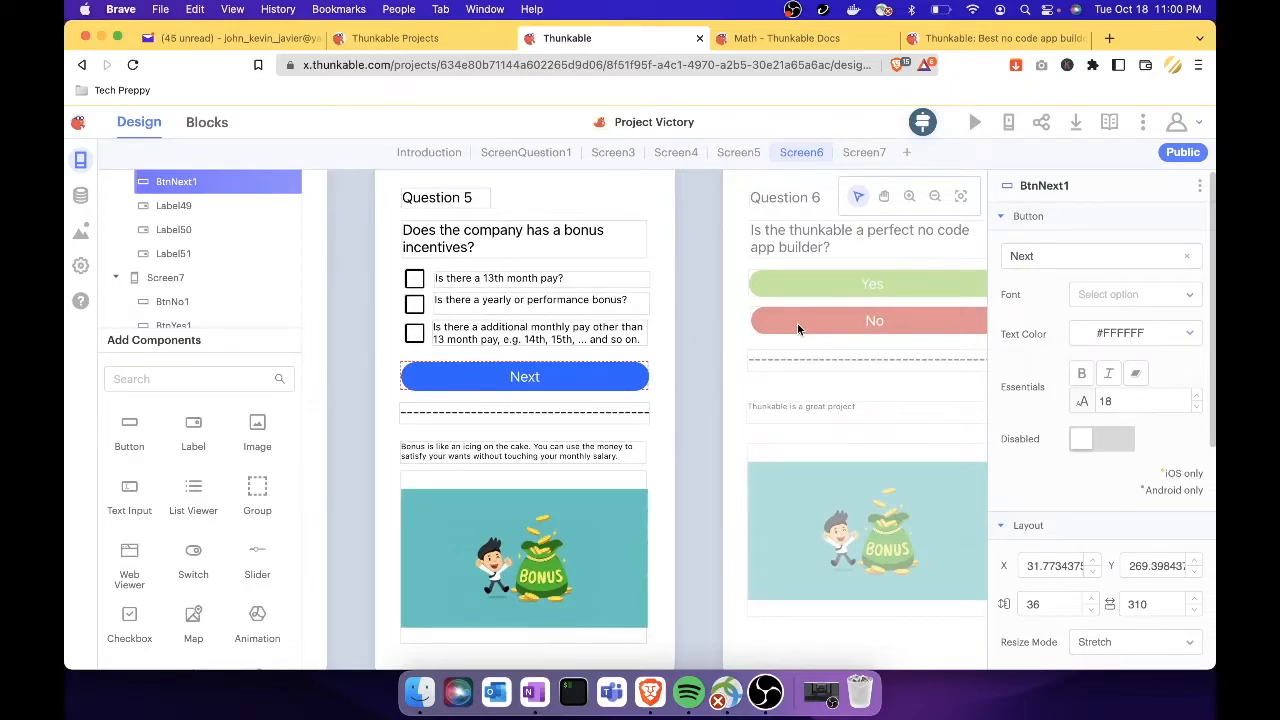
scroll(708, 388, left, 3)
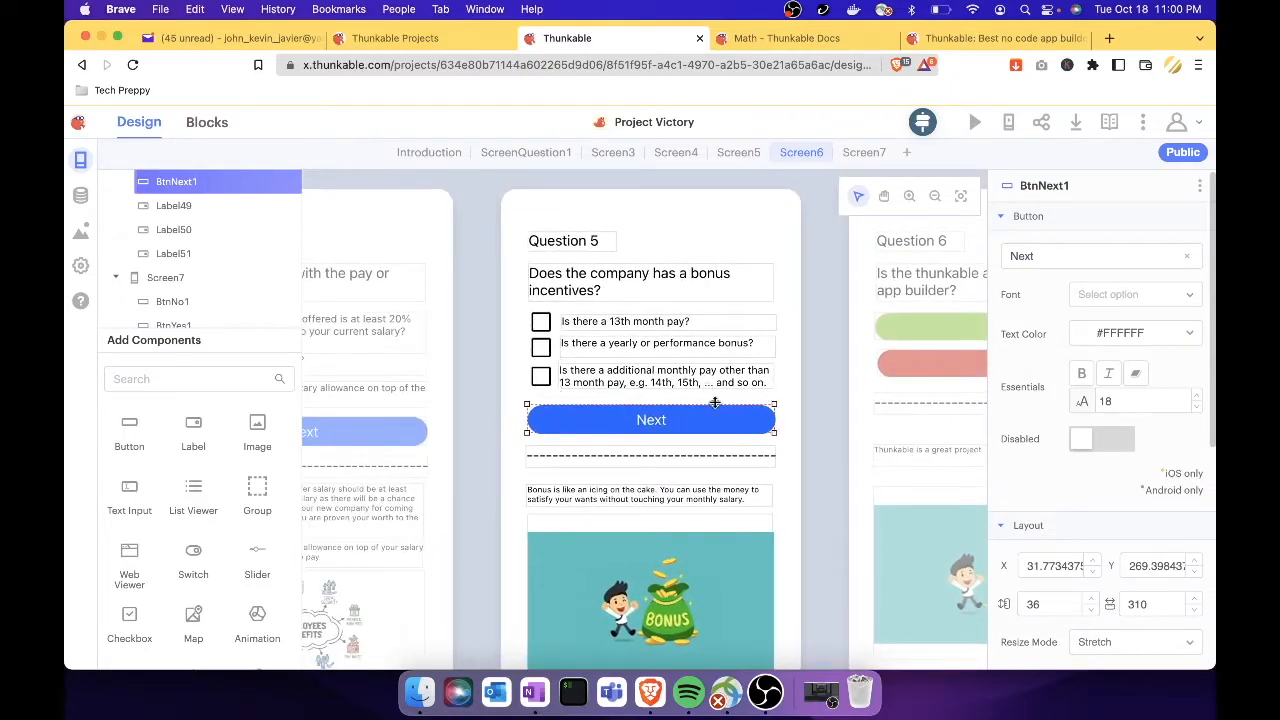
click(714, 413)
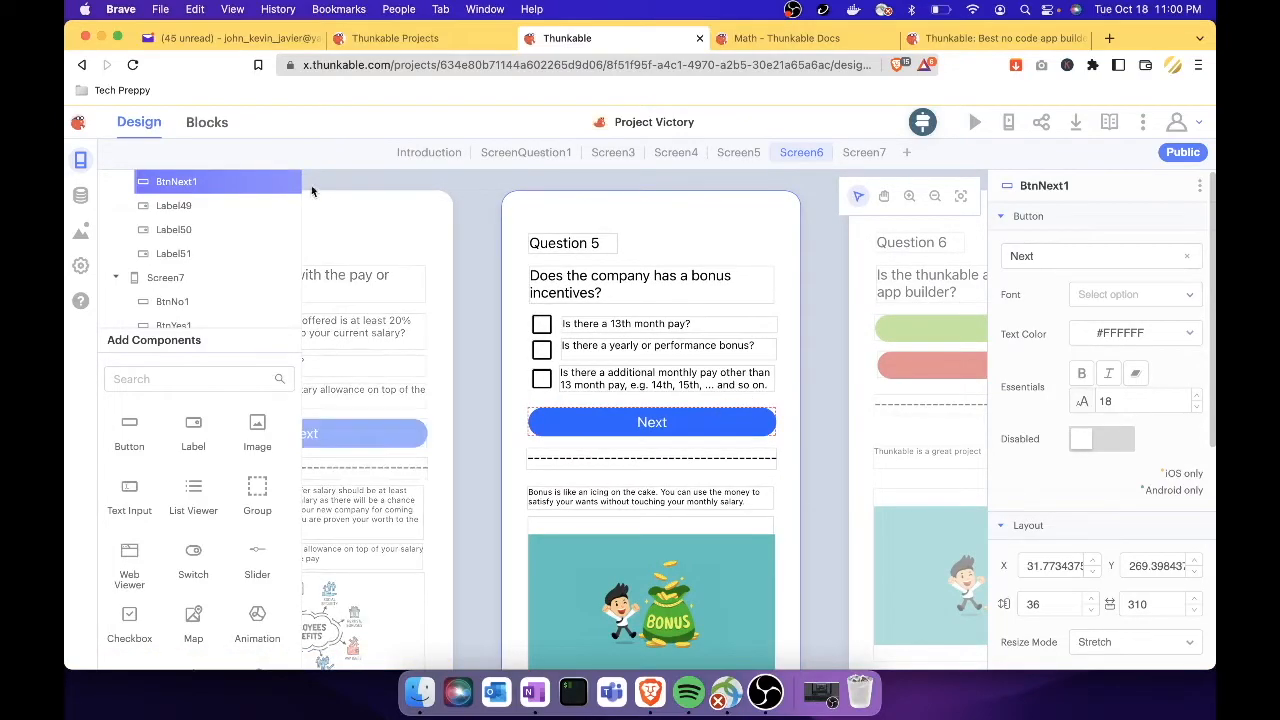
click(207, 122)
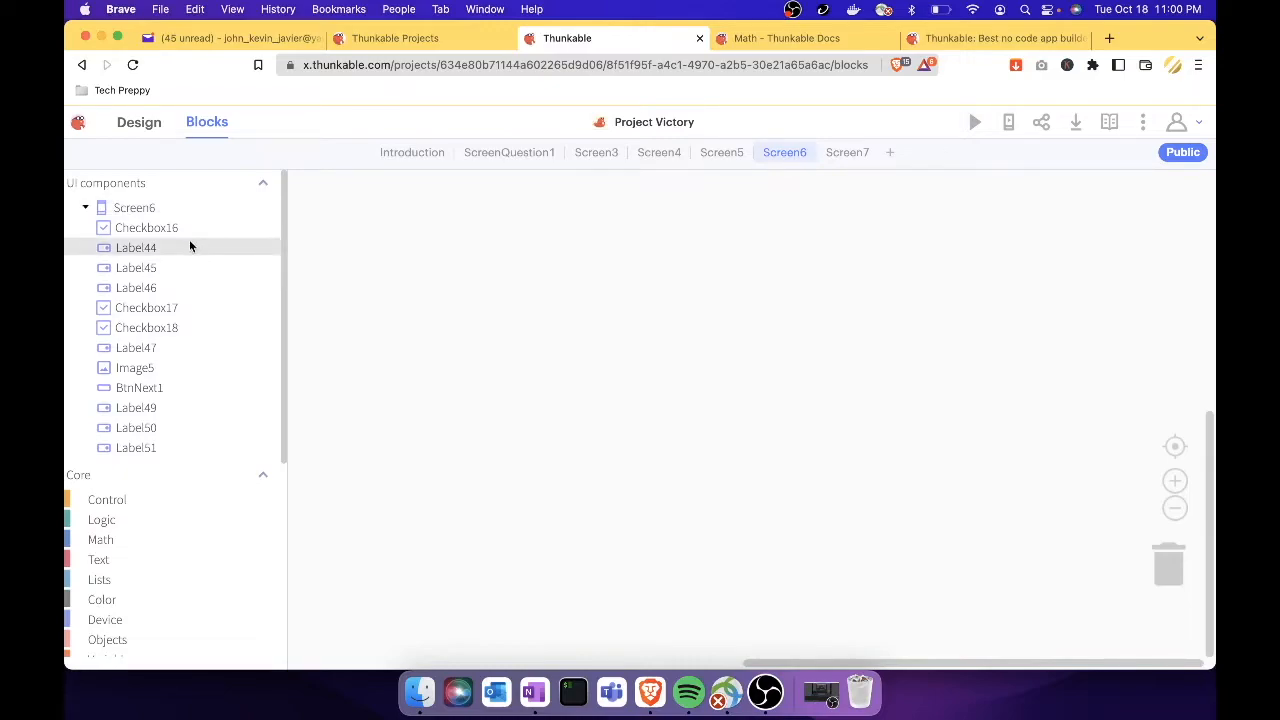
click(159, 386)
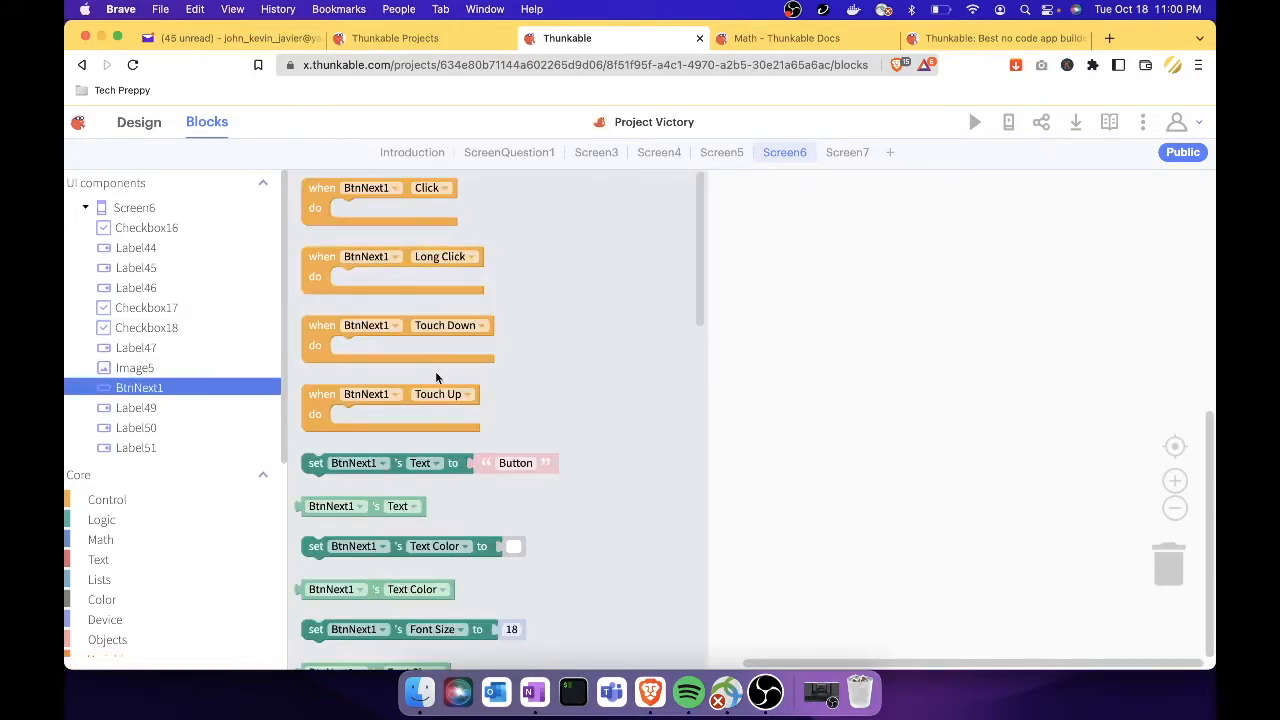
scroll(435, 371, down, 5)
scroll(435, 371, up, 5)
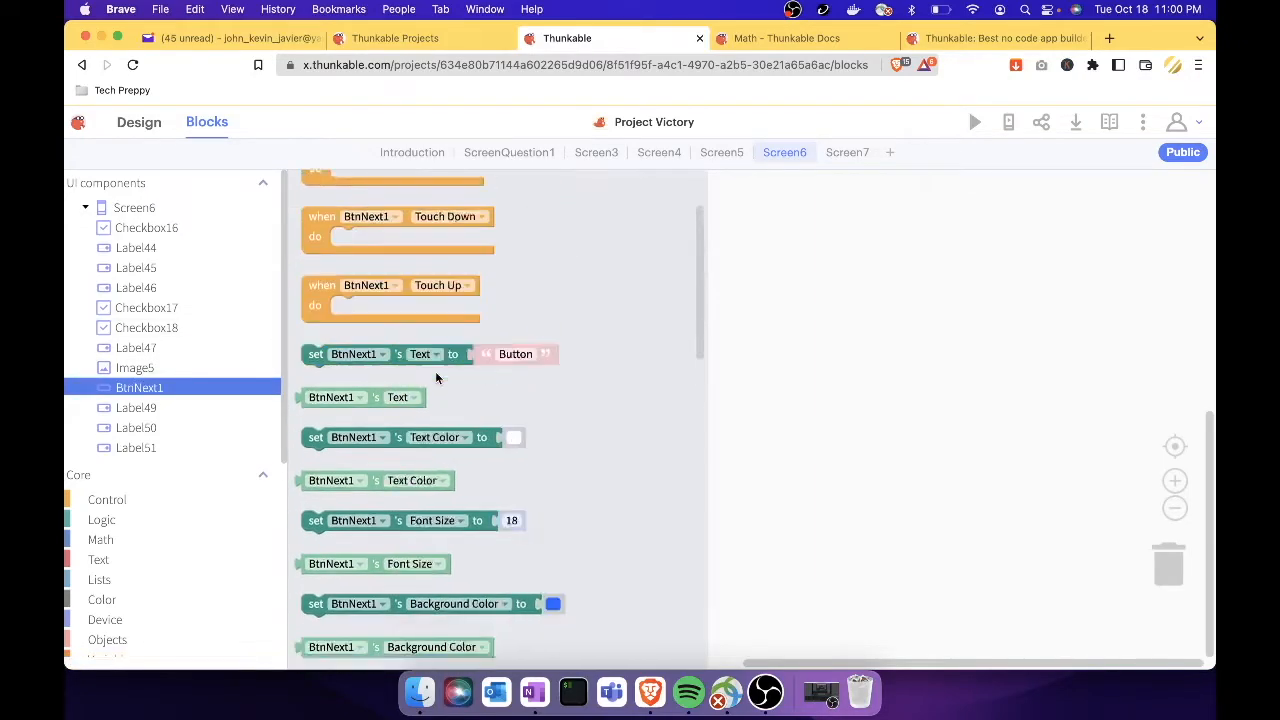
scroll(435, 371, down, 1)
scroll(435, 372, down, 5)
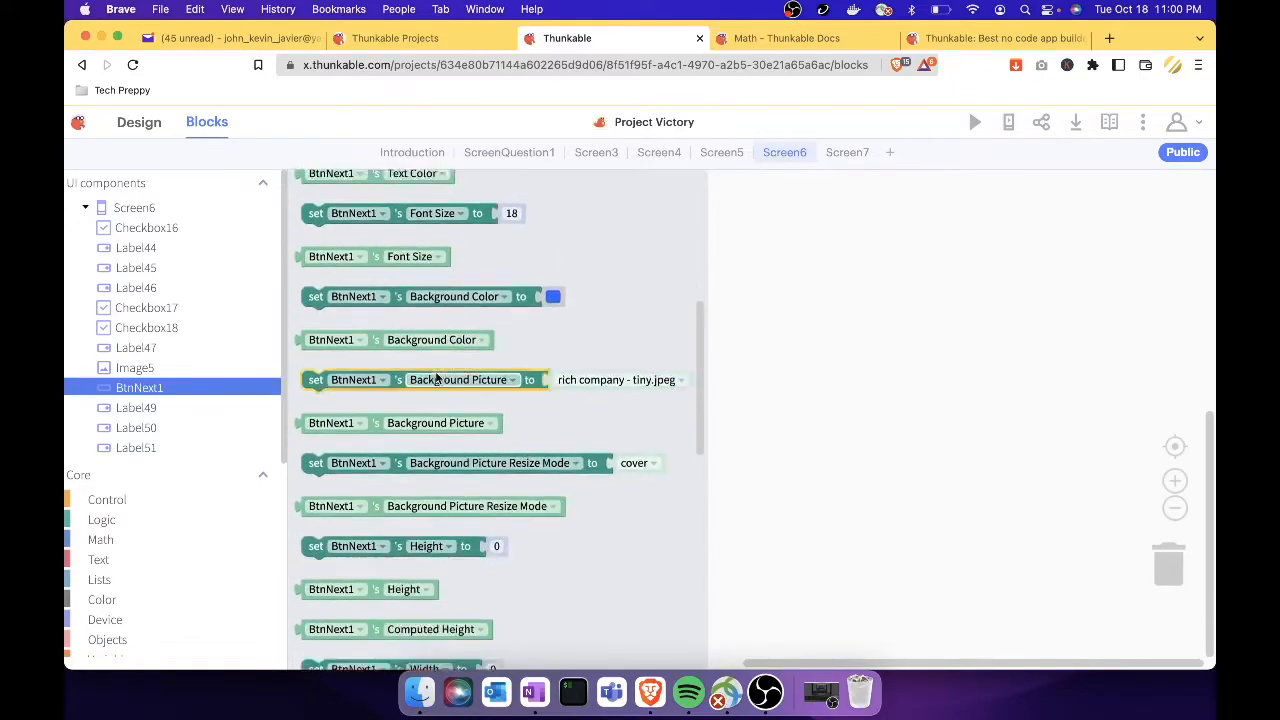
scroll(435, 372, up, 5)
scroll(435, 372, down, 1)
scroll(435, 377, down, 1)
scroll(435, 377, up, 1)
scroll(600, 303, up, 1)
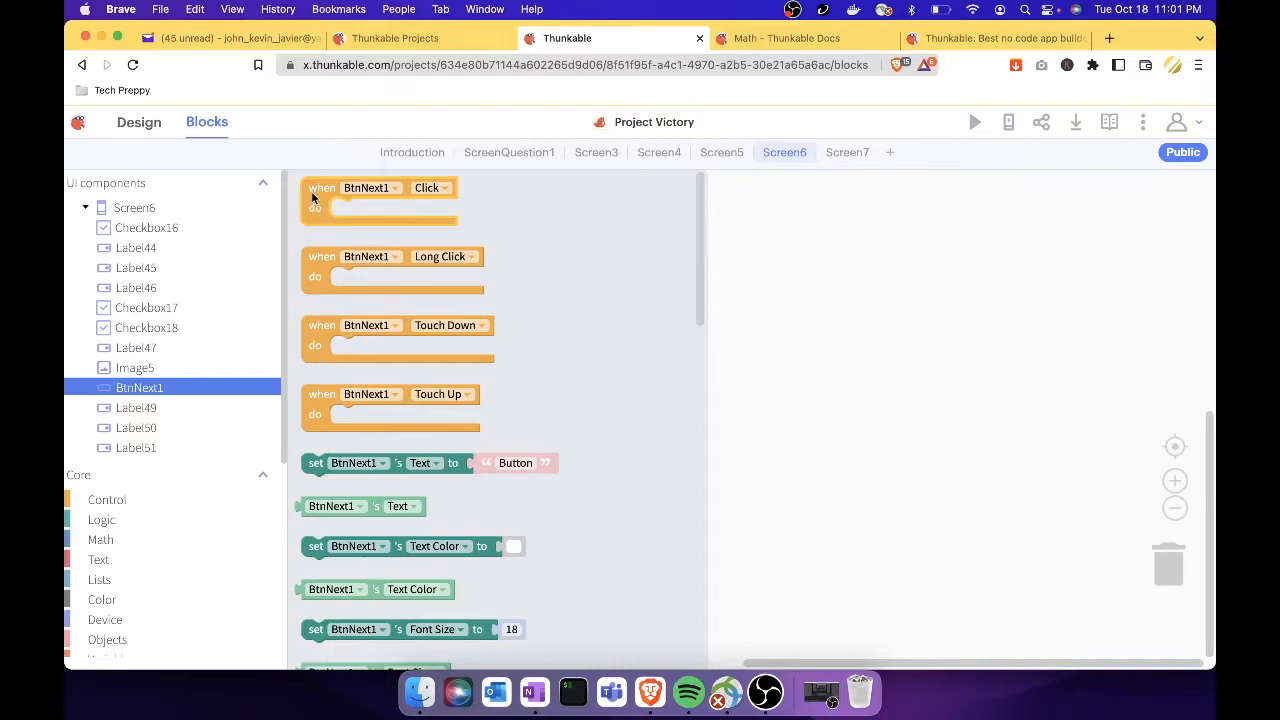
Step: Add a "when BtnNext1 Click" event to Screen6's workspace and place a "navigate to Introduction" block inside it
drag(312, 197, 390, 228)
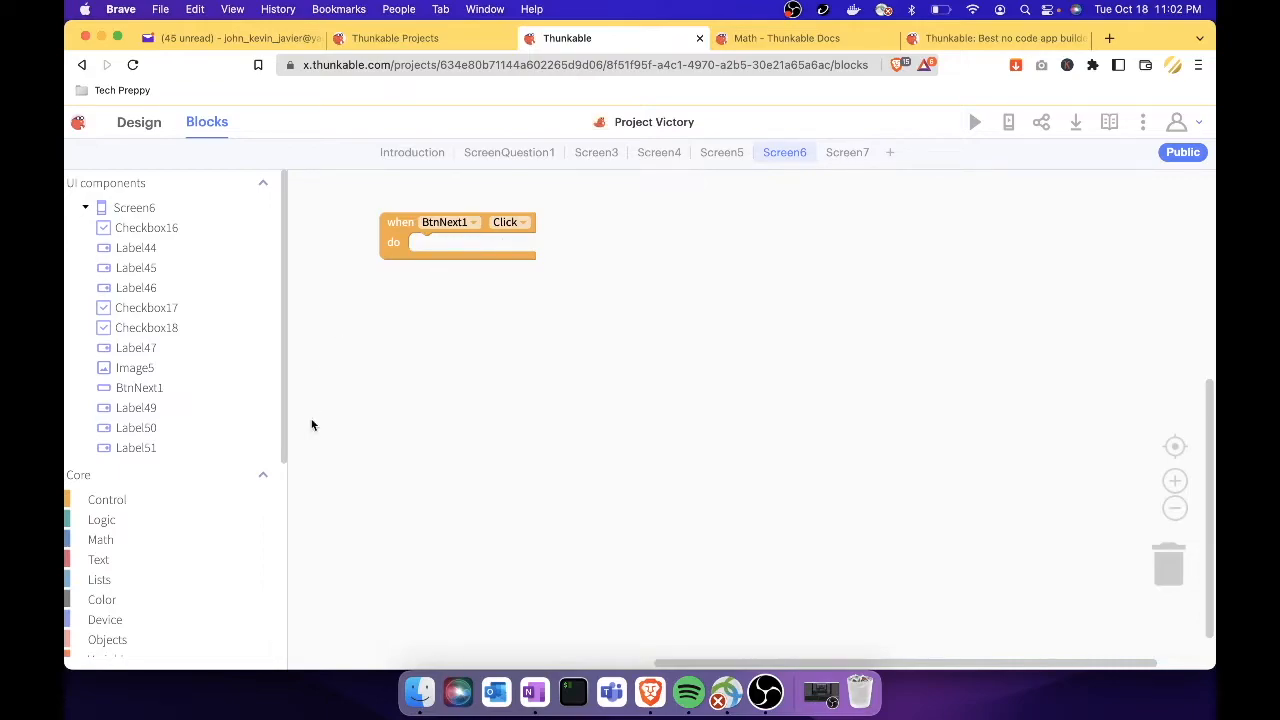
click(171, 499)
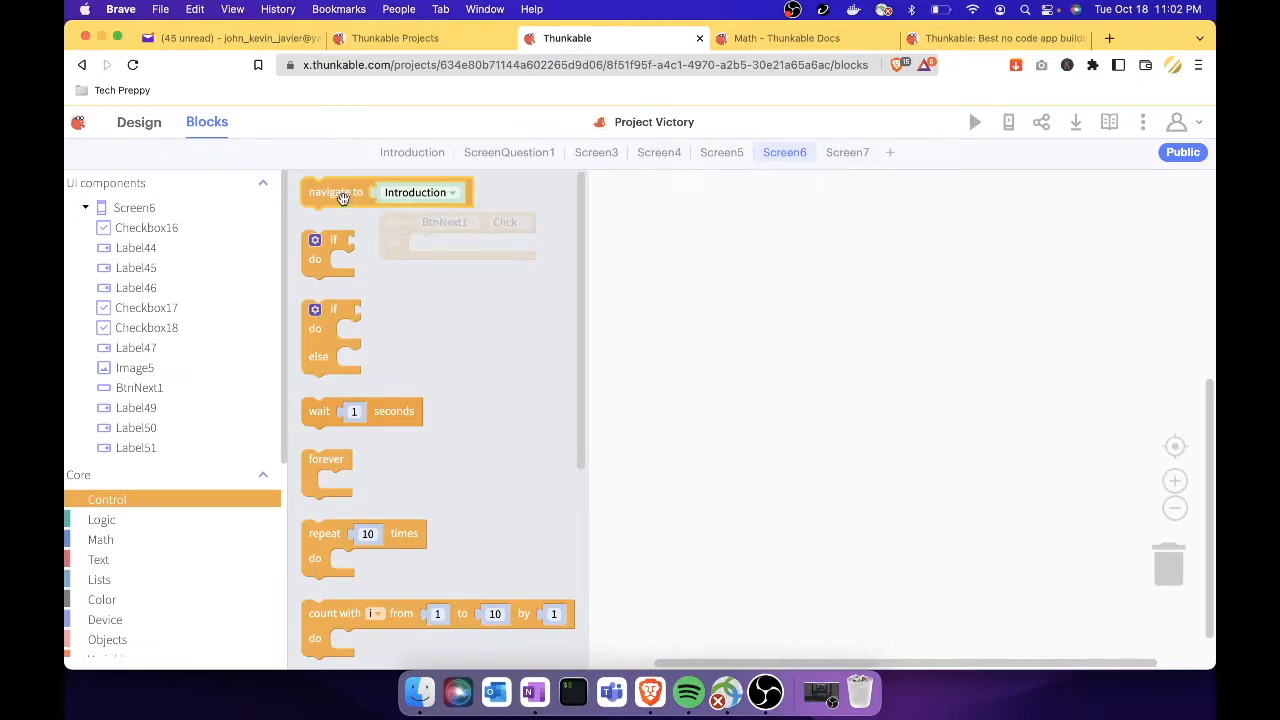
drag(344, 197, 464, 250)
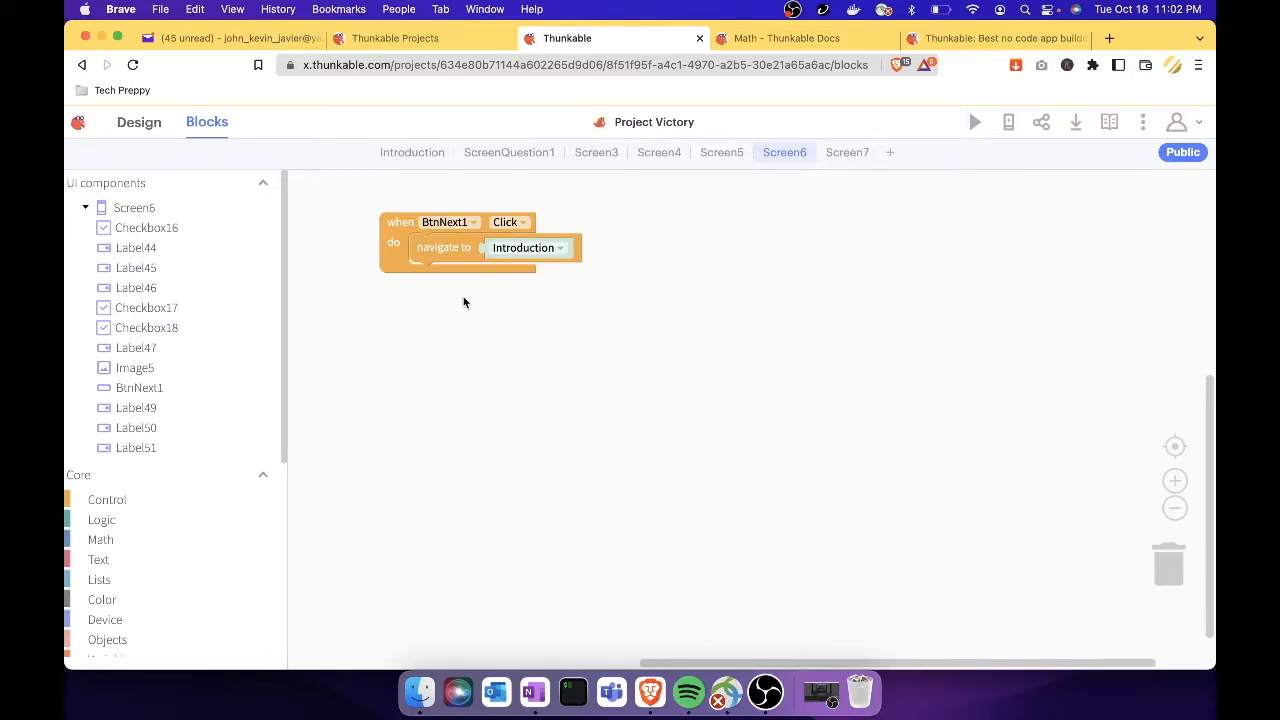
click(451, 250)
mouse_move(451, 250)
mouse_down()
mouse_move(568, 251)
mouse_move(584, 234)
mouse_move(532, 263)
mouse_move(451, 247)
mouse_up()
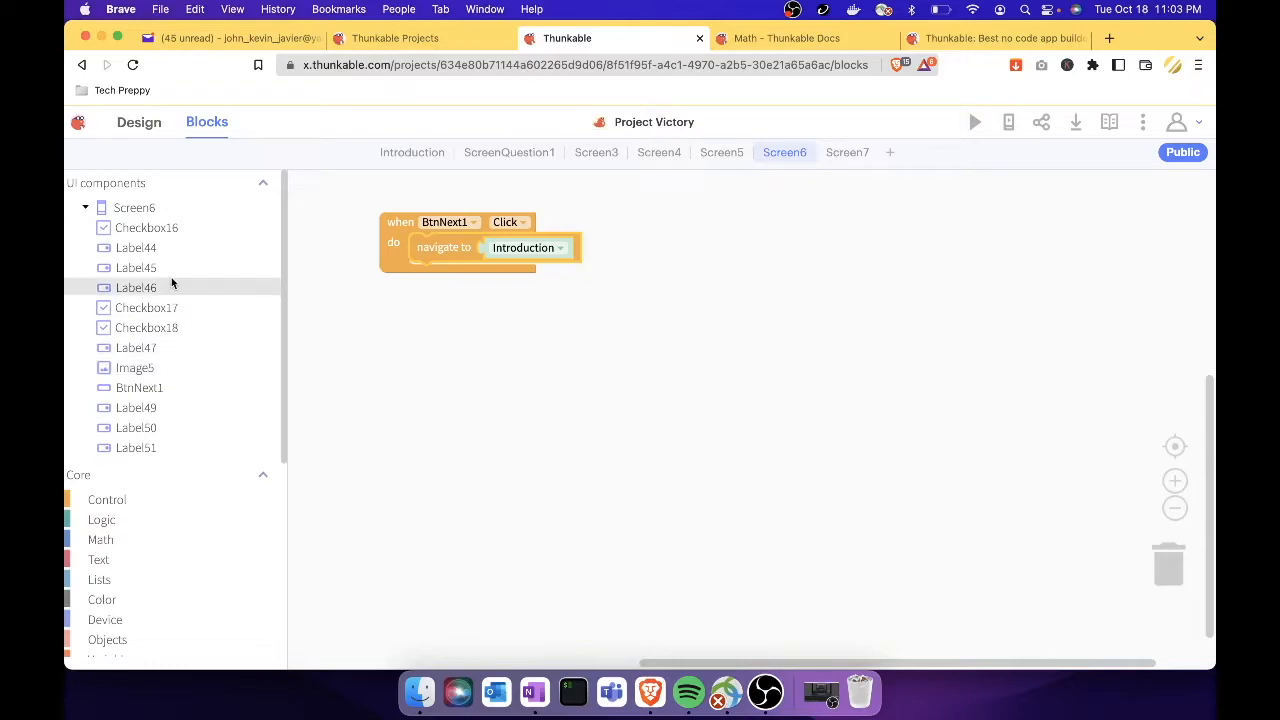
Step: Place a "when Screen6 Starts" event block in Screen6's workspace, move it clear of the BtnNext1 event, and delete it
click(160, 209)
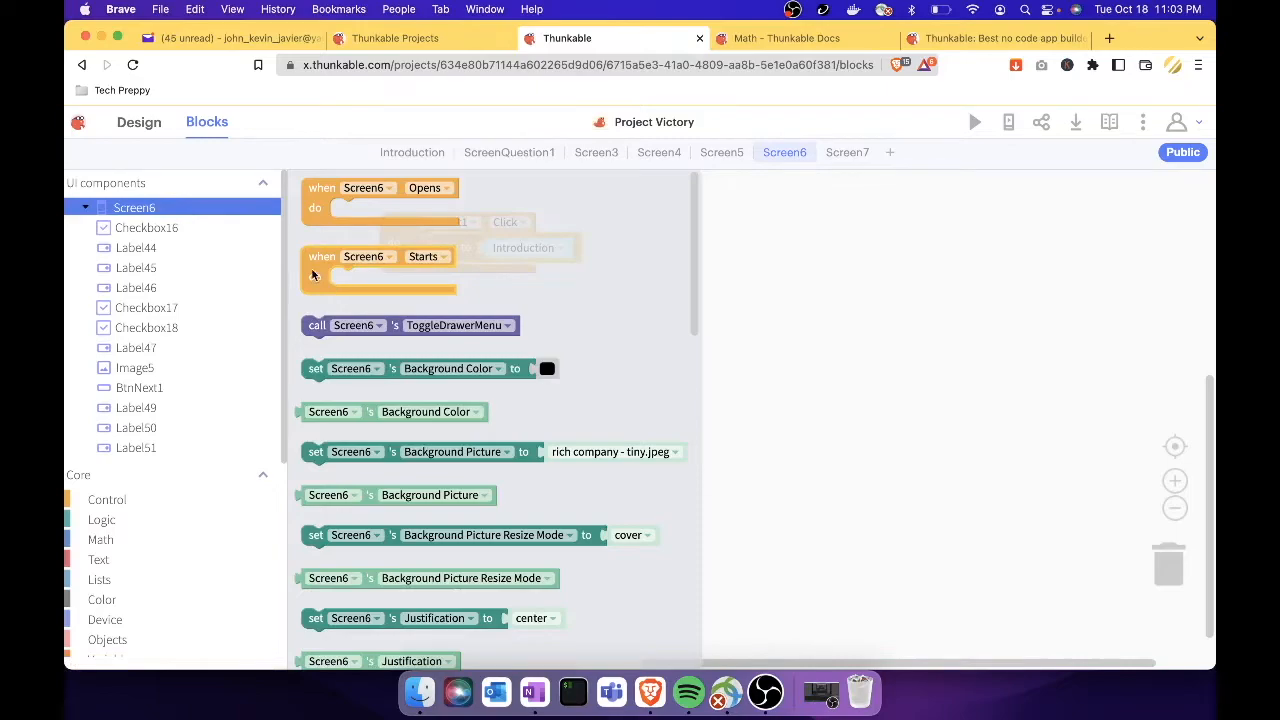
drag(311, 267, 437, 268)
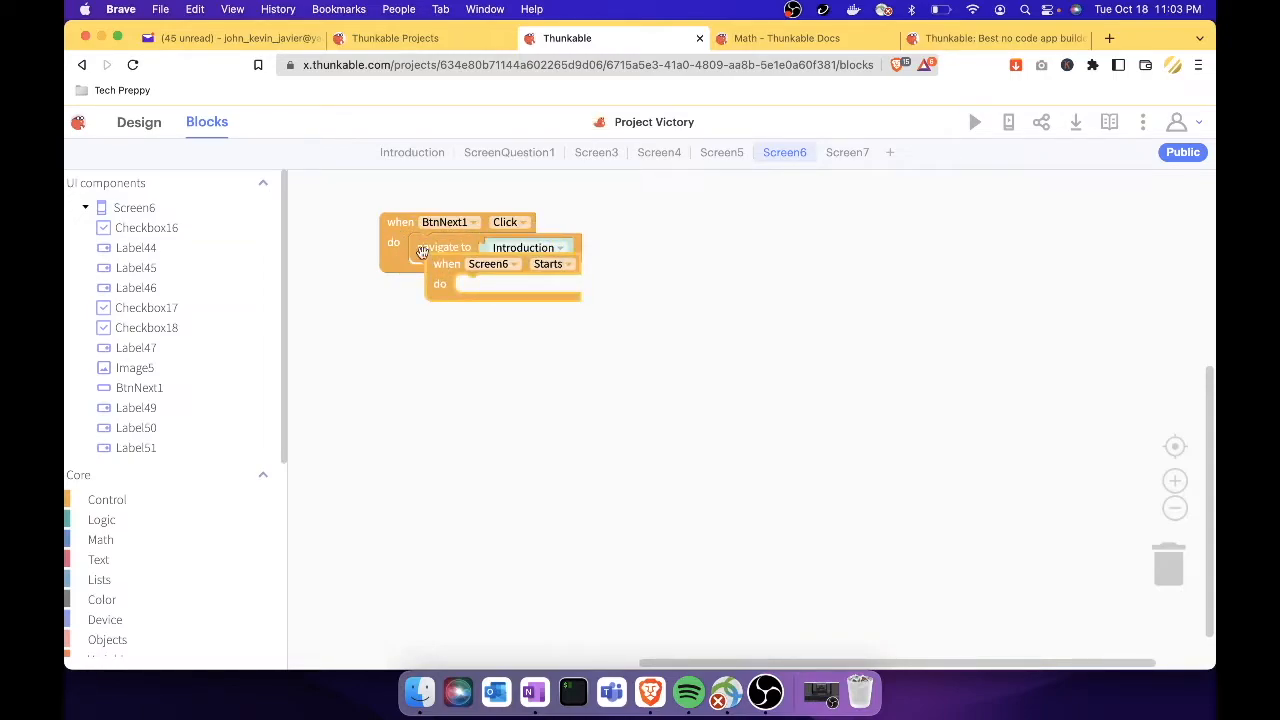
drag(446, 279, 665, 365)
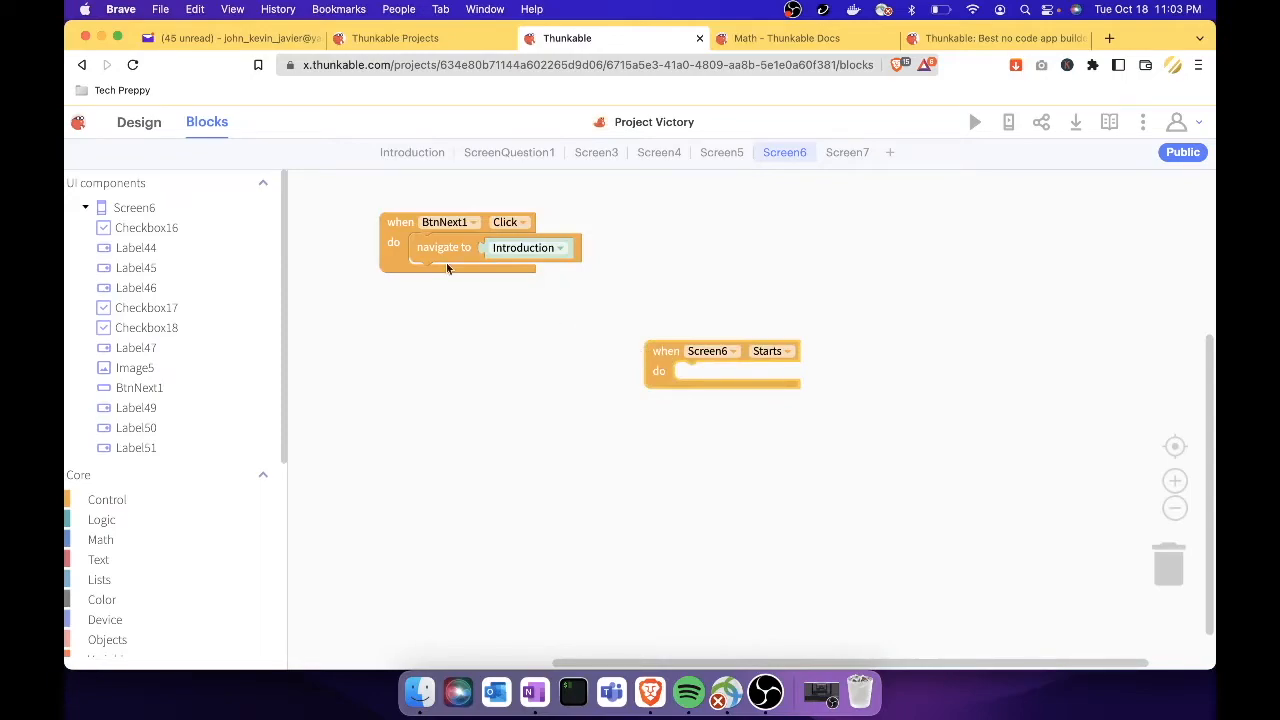
mouse_move(429, 250)
mouse_down()
mouse_move(438, 320)
mouse_move(428, 249)
mouse_up()
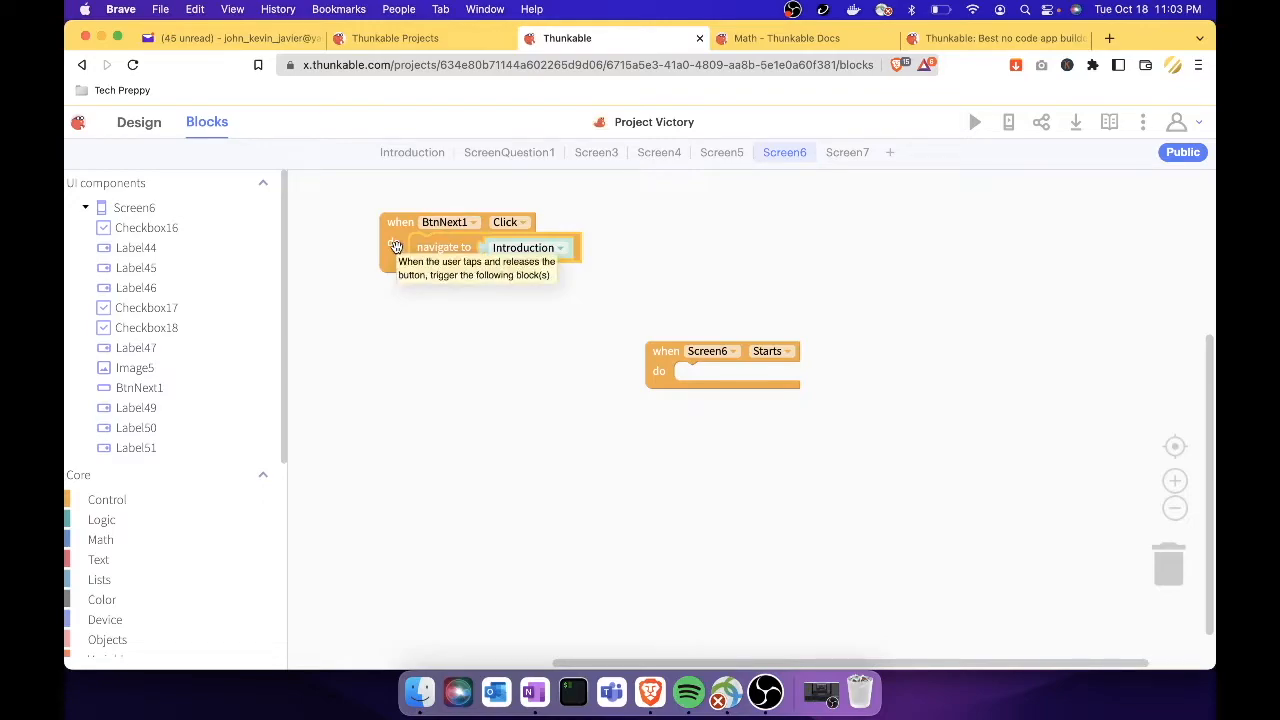
click(659, 363)
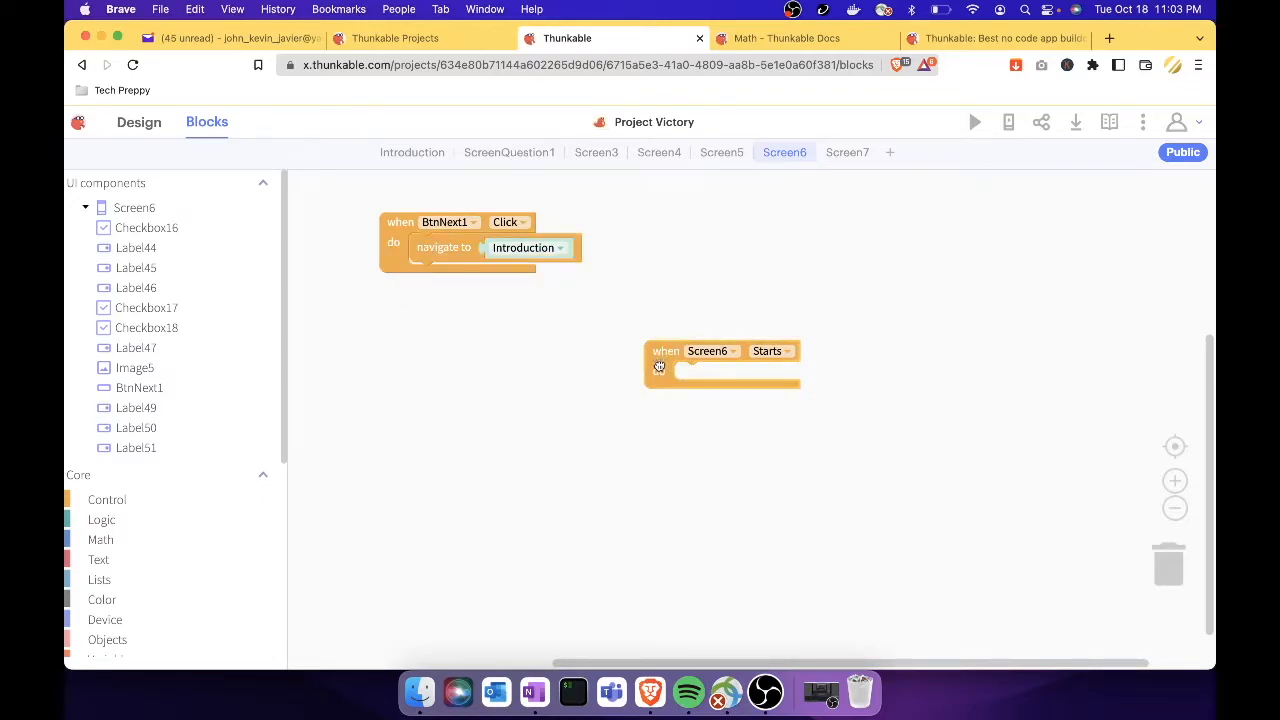
drag(659, 363, 1173, 573)
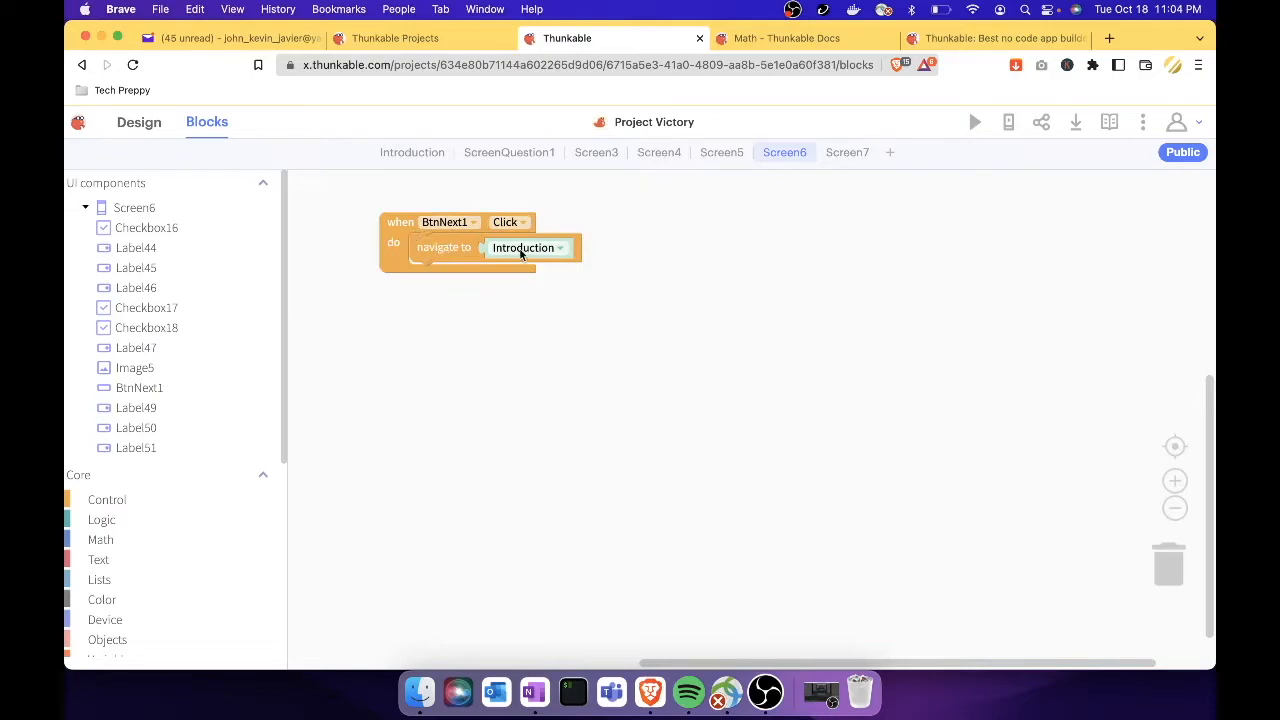
Step: Set the navigation target in the BtnNext1 Click event to Screen7
click(559, 249)
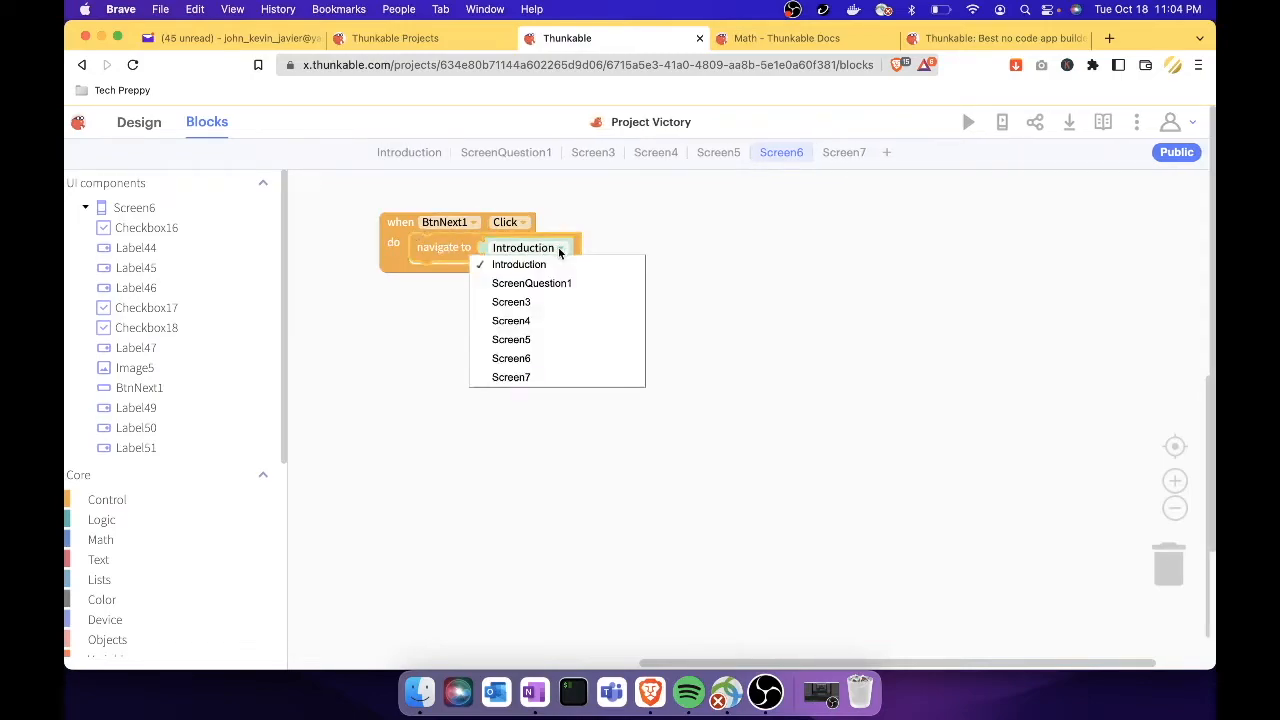
click(559, 377)
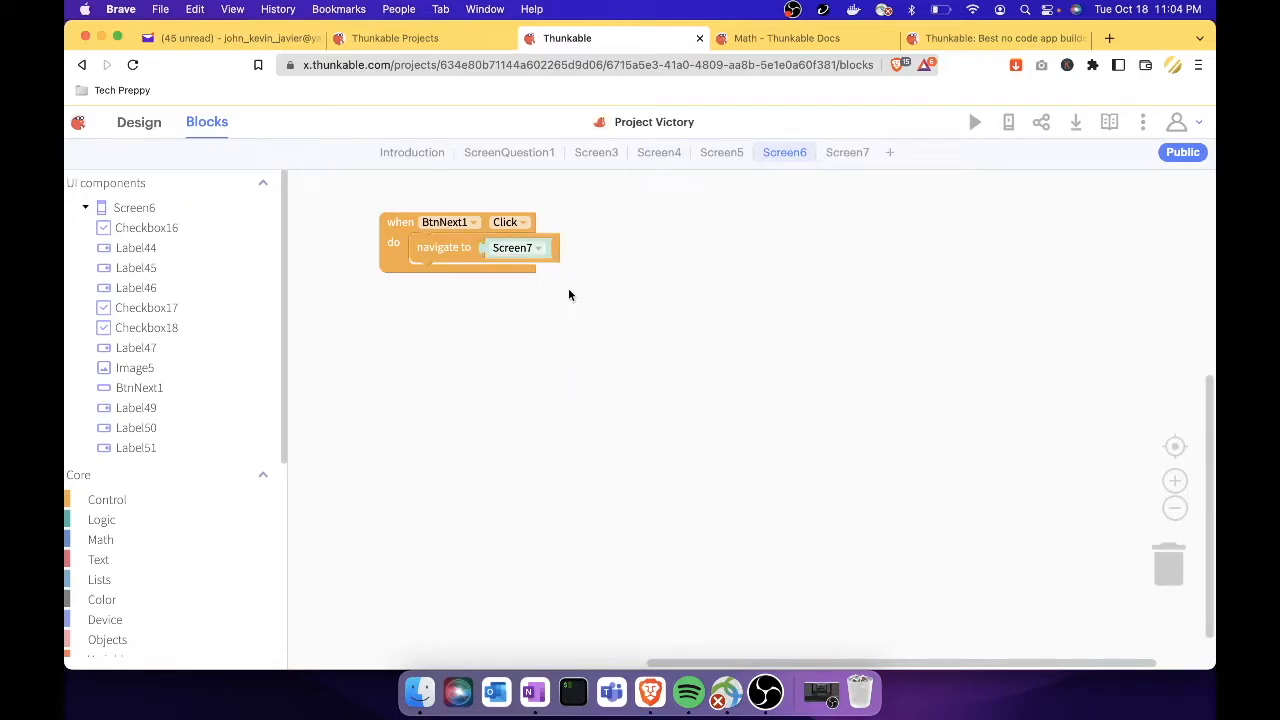
Step: Preview the app from Screen6 in the design view and test the Next button under Question 5
click(140, 122)
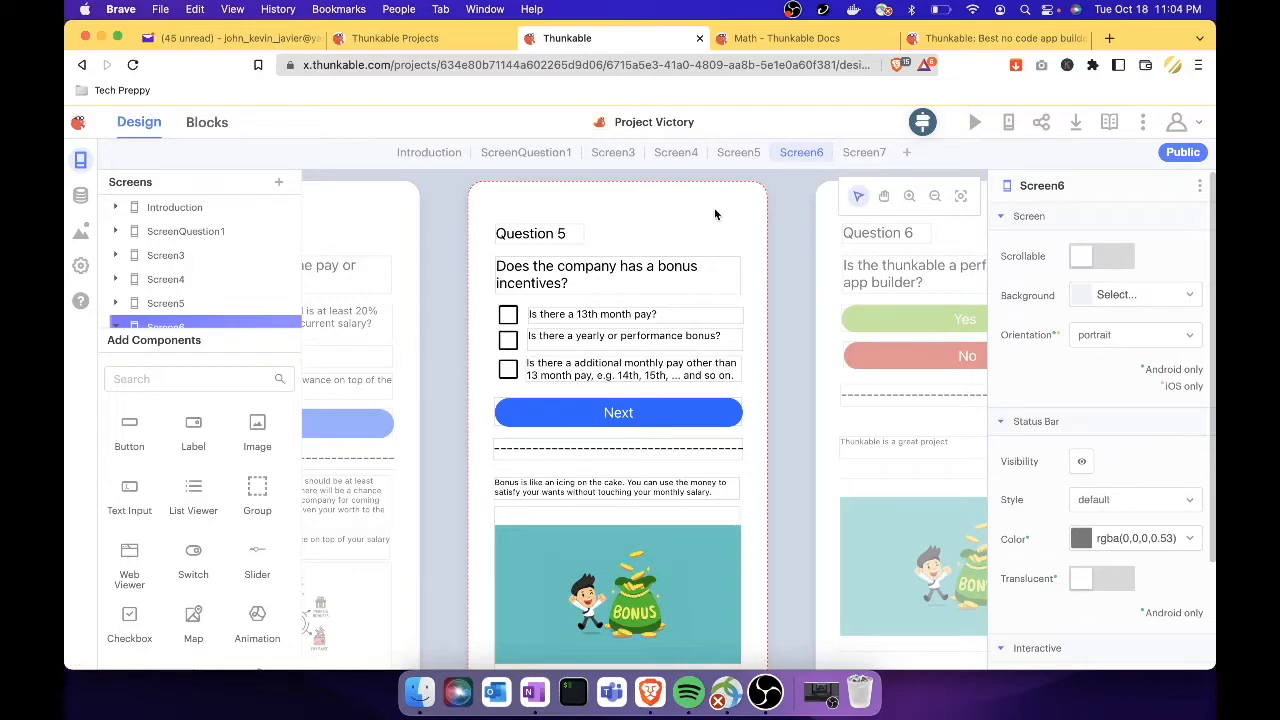
click(977, 124)
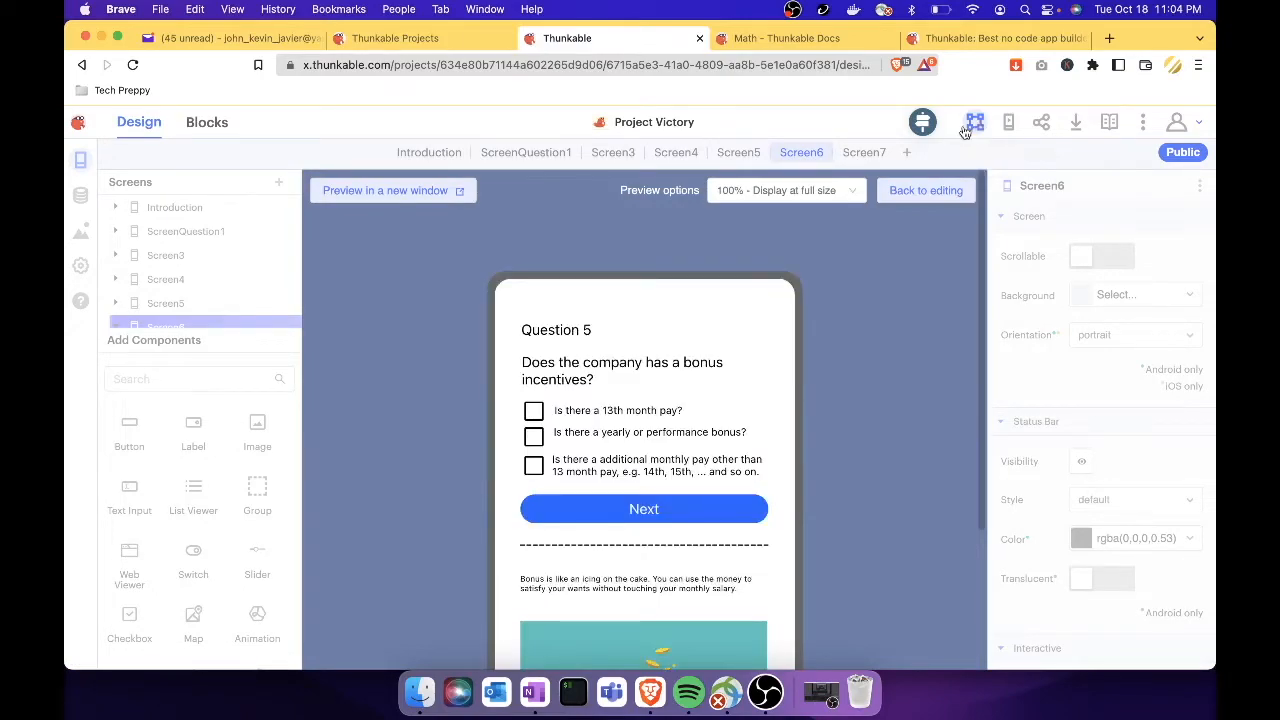
scroll(741, 336, down, 1)
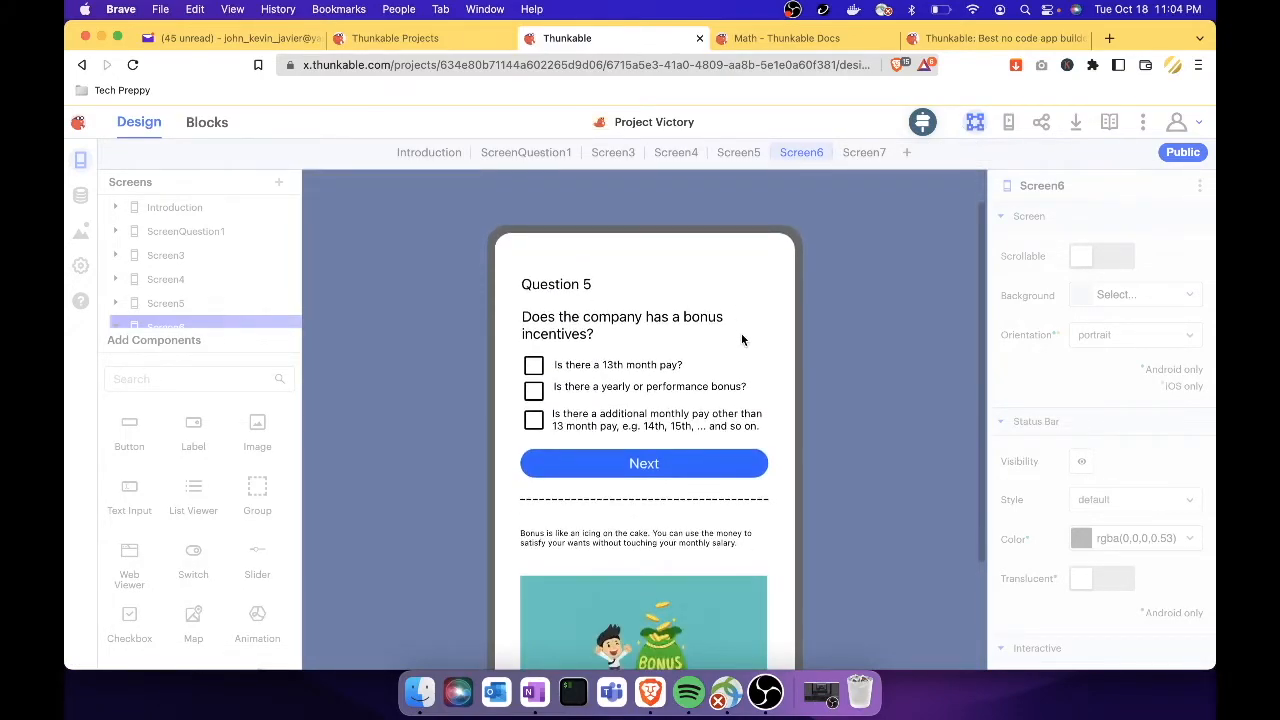
scroll(652, 374, down, 1)
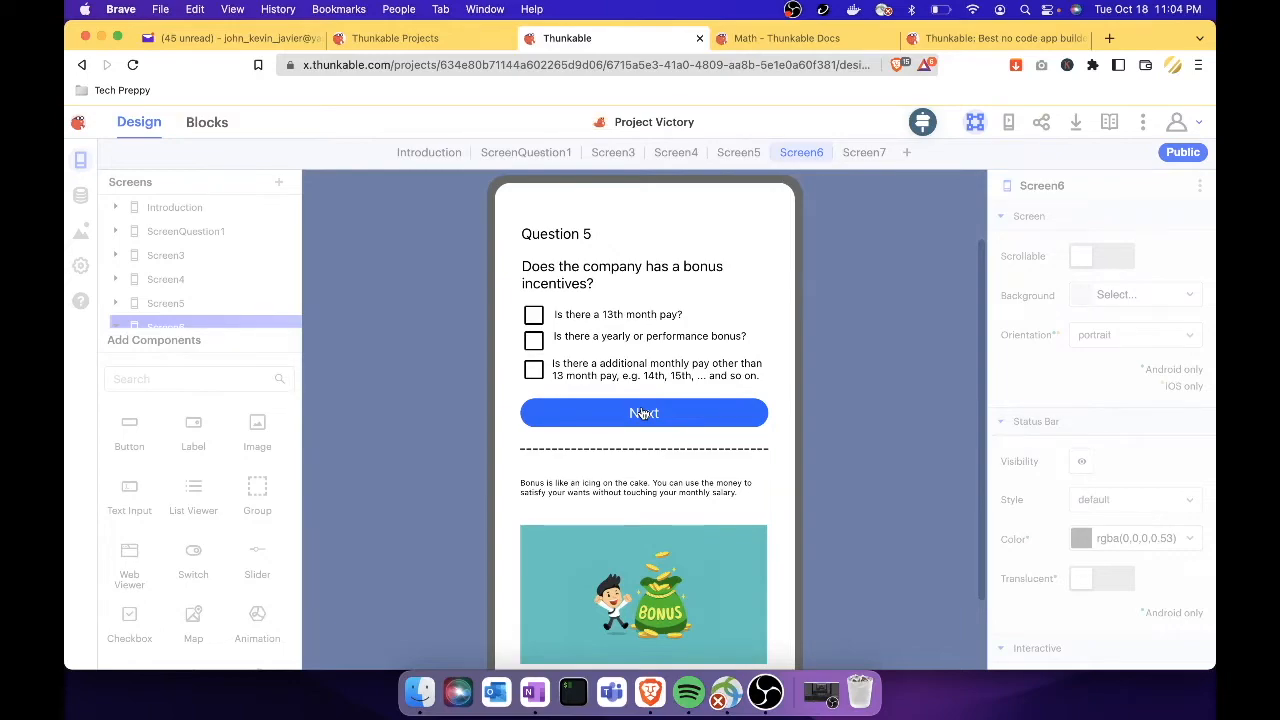
click(643, 413)
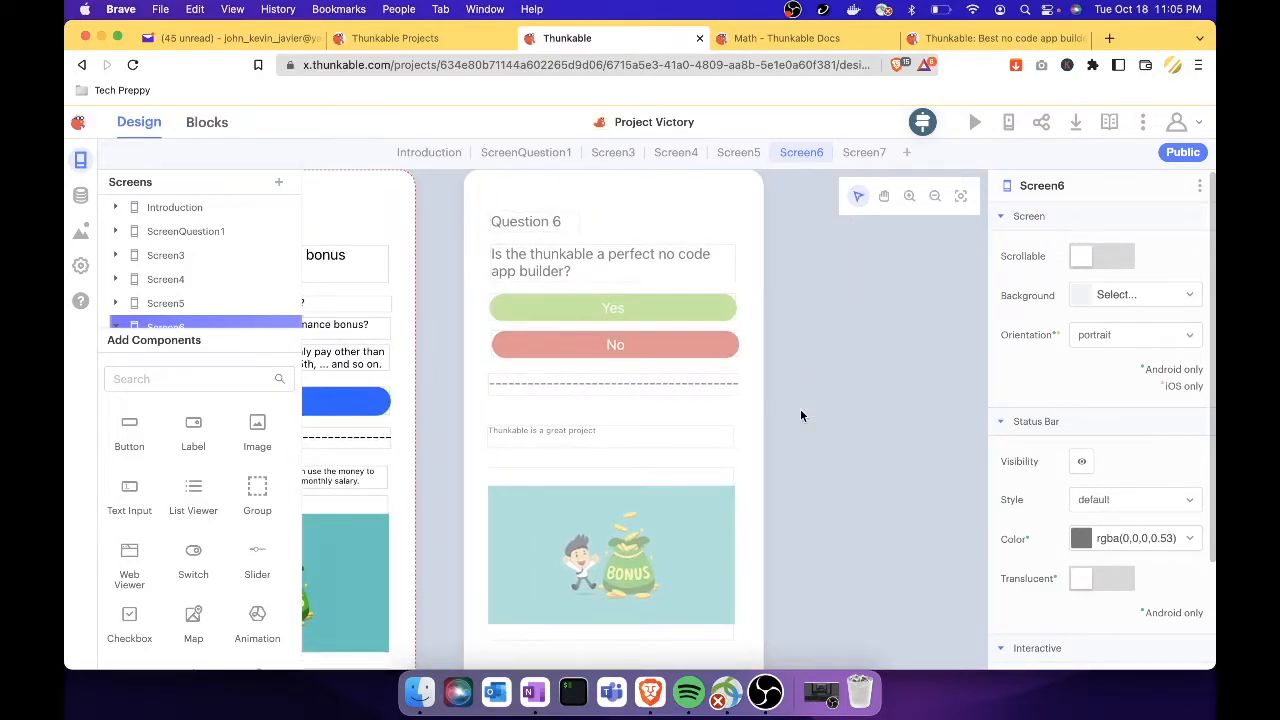
Step: Add a Text Input component to Screen7, below the bonus image at the foot of the Question 6 screen
scroll(801, 412, left, 2)
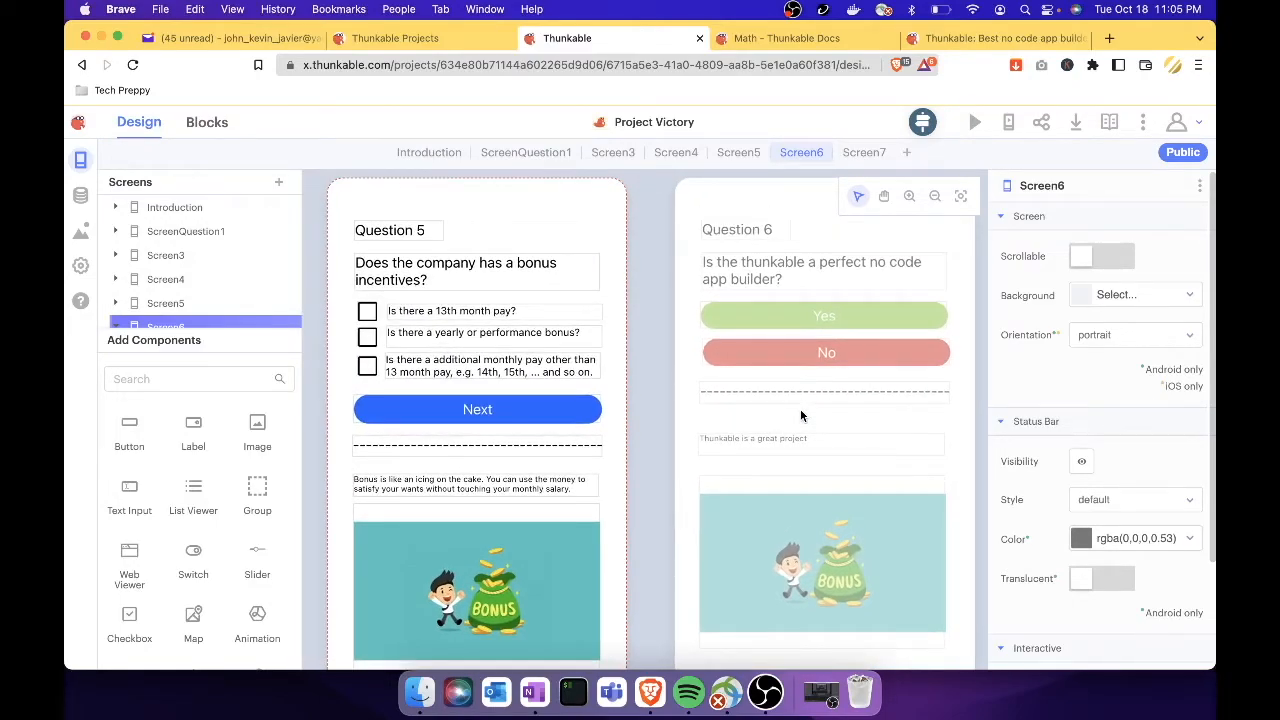
scroll(800, 409, down, 3)
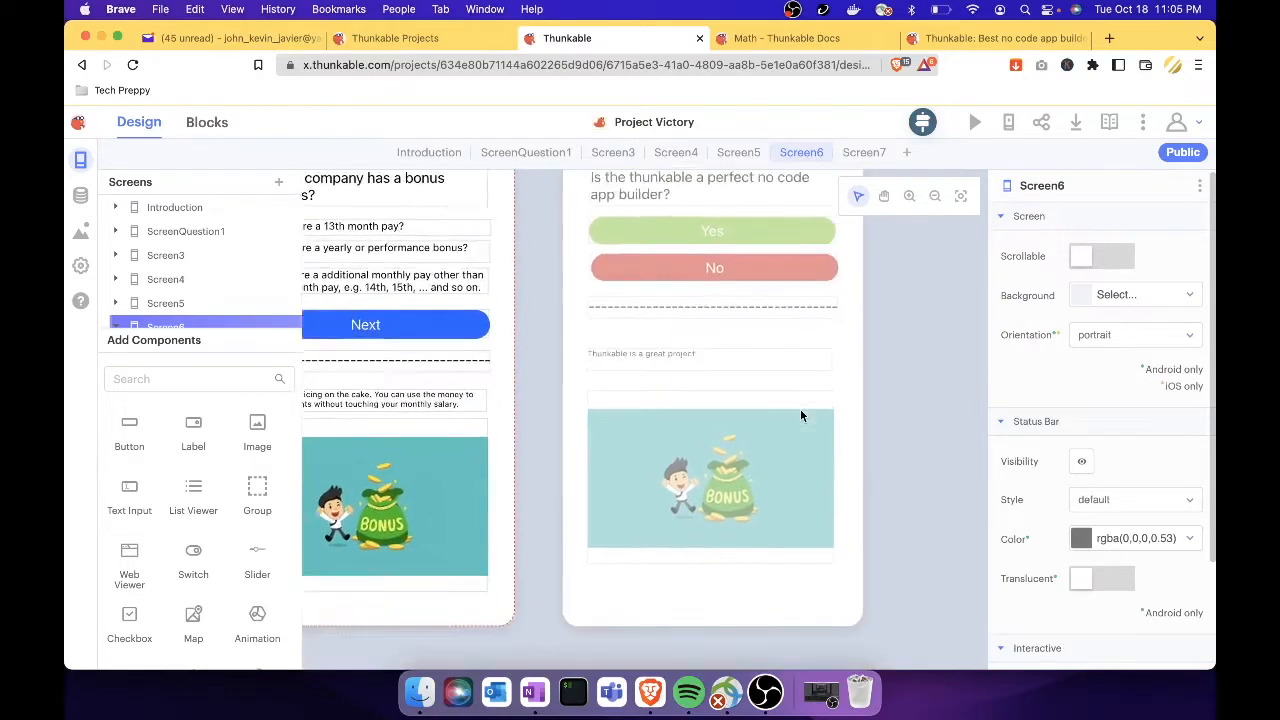
scroll(683, 457, right, 2)
click(618, 497)
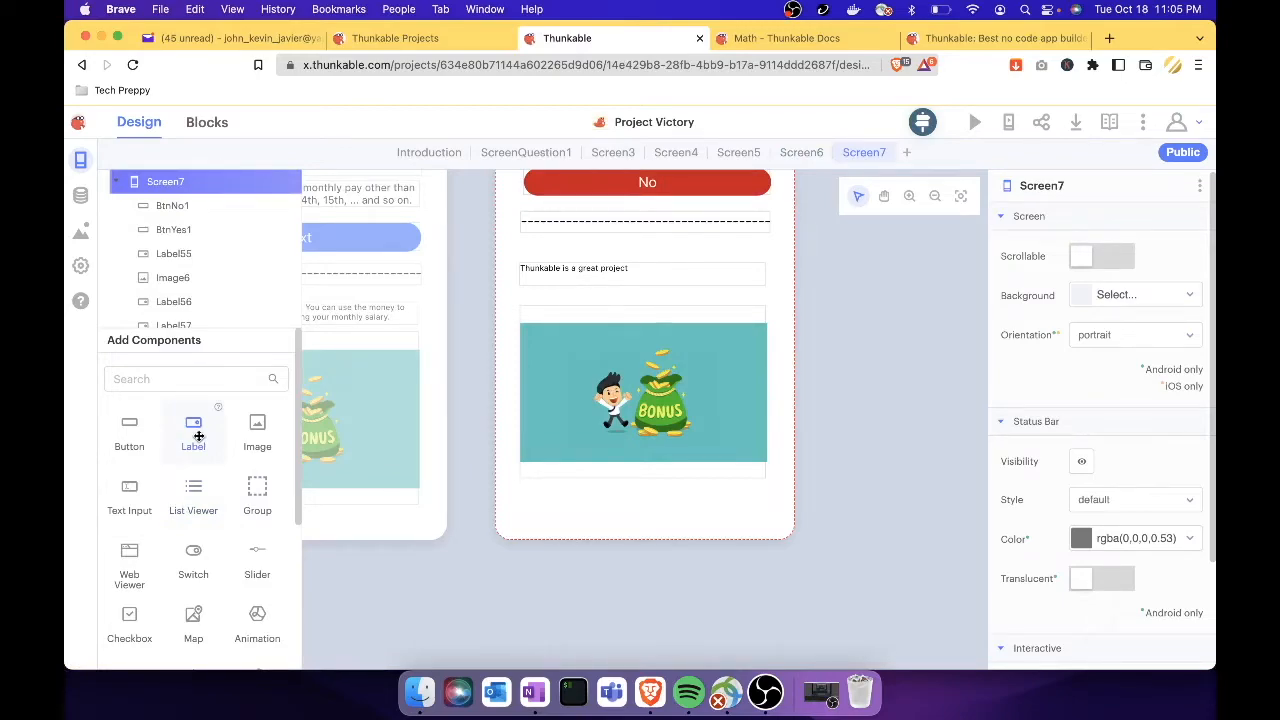
drag(129, 490, 574, 506)
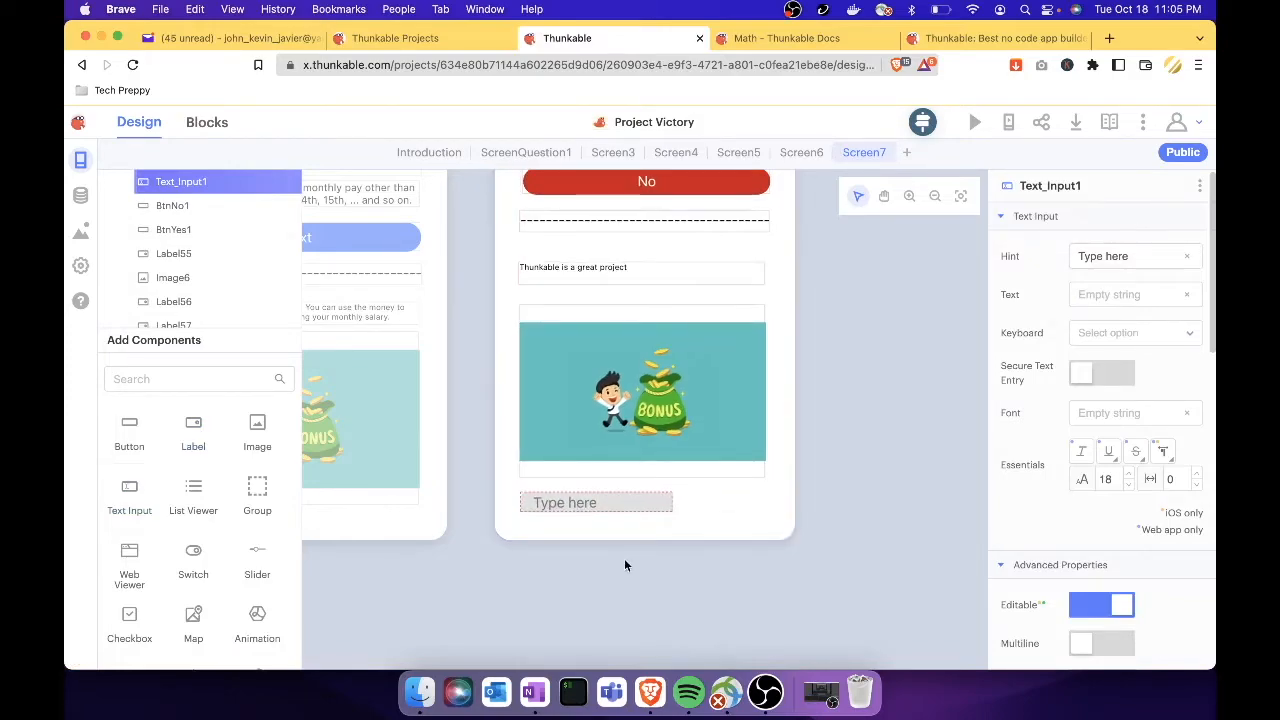
click(637, 504)
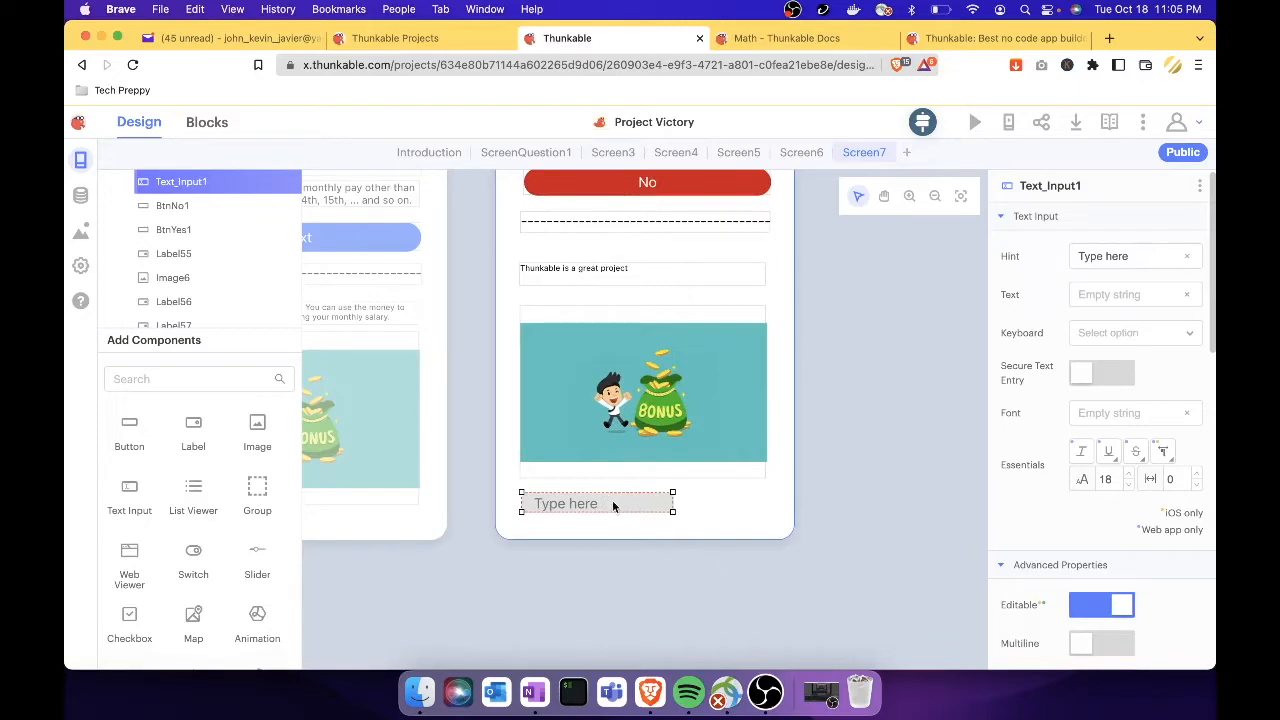
Step: Rename the new text input on Screen7 as TextInputScore
scroll(613, 506, up, 3)
scroll(613, 506, left, 3)
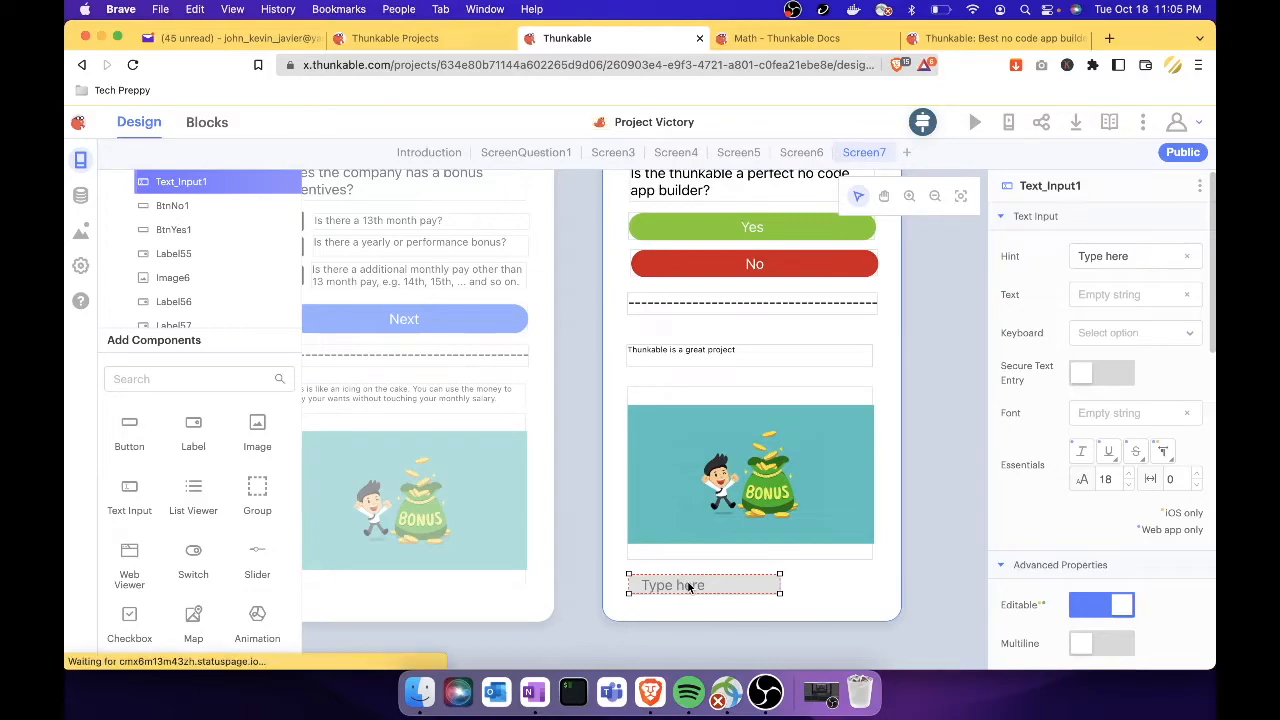
click(1200, 190)
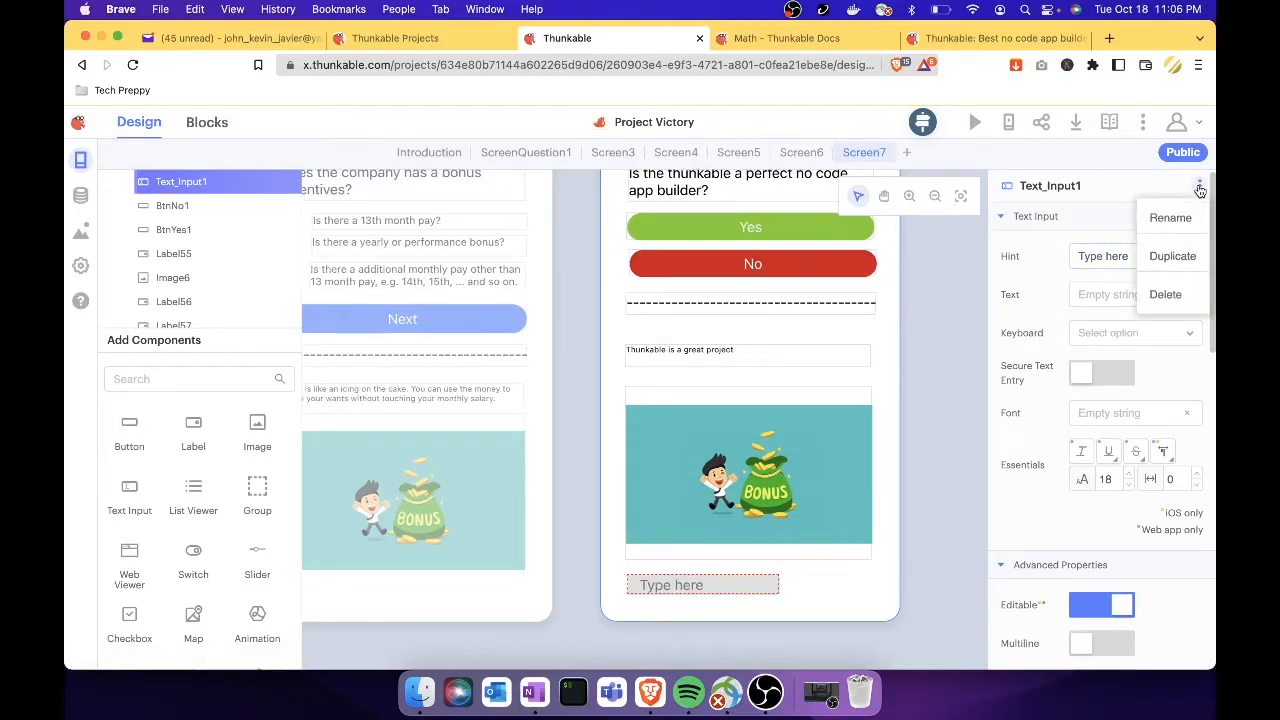
click(1176, 215)
double_click(1097, 191)
text(Textinpu)
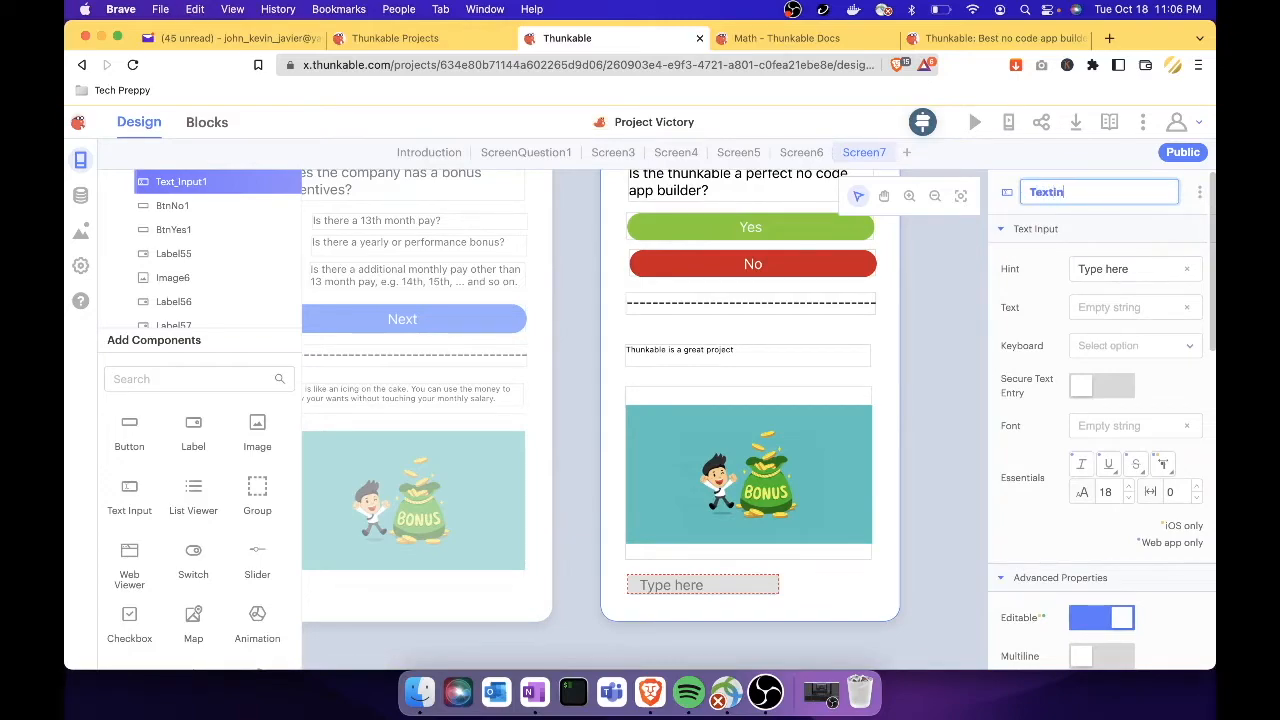
key(BackSpace)
key(BackSpace)
key(BackSpace)
text(InputAnser)
key(BackSpace)
key(BackSpace)
key(BackSpace)
key(BackSpace)
key(BackSpace)
text(Score)
key(Return)
Step: Add a "when BtnYes1 Click" event to Screen7's block workspace
click(762, 347)
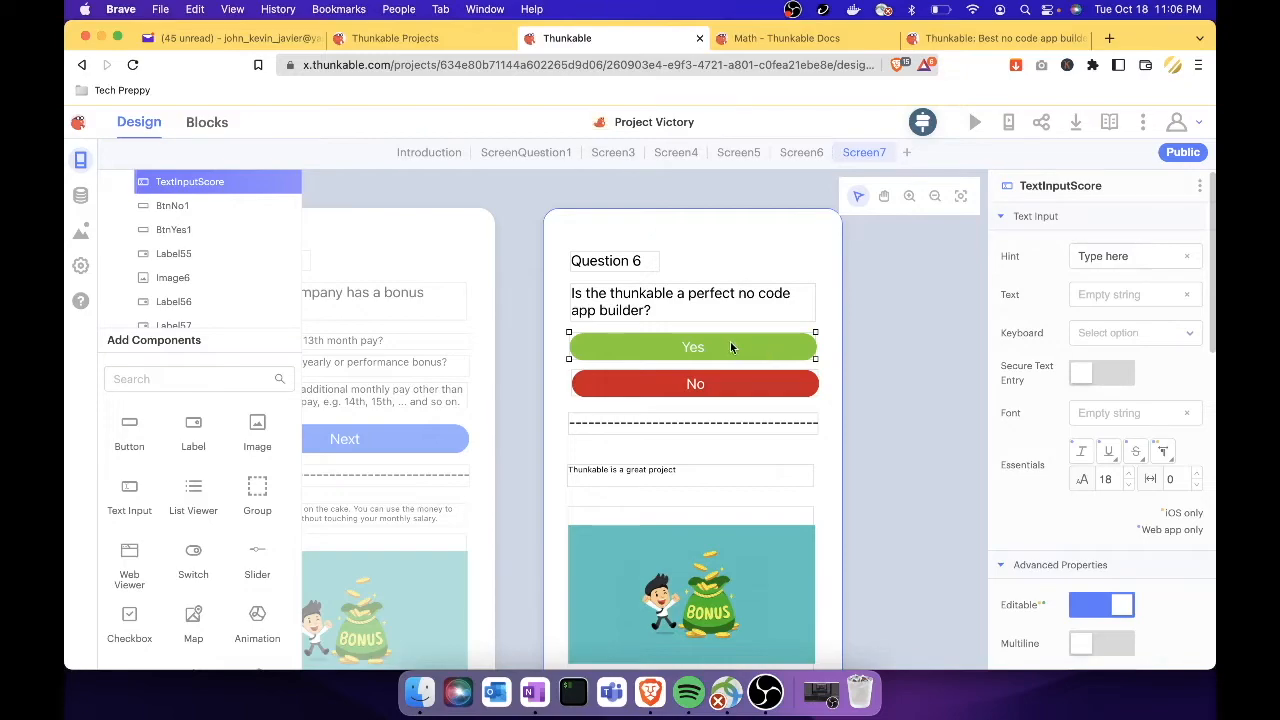
click(764, 240)
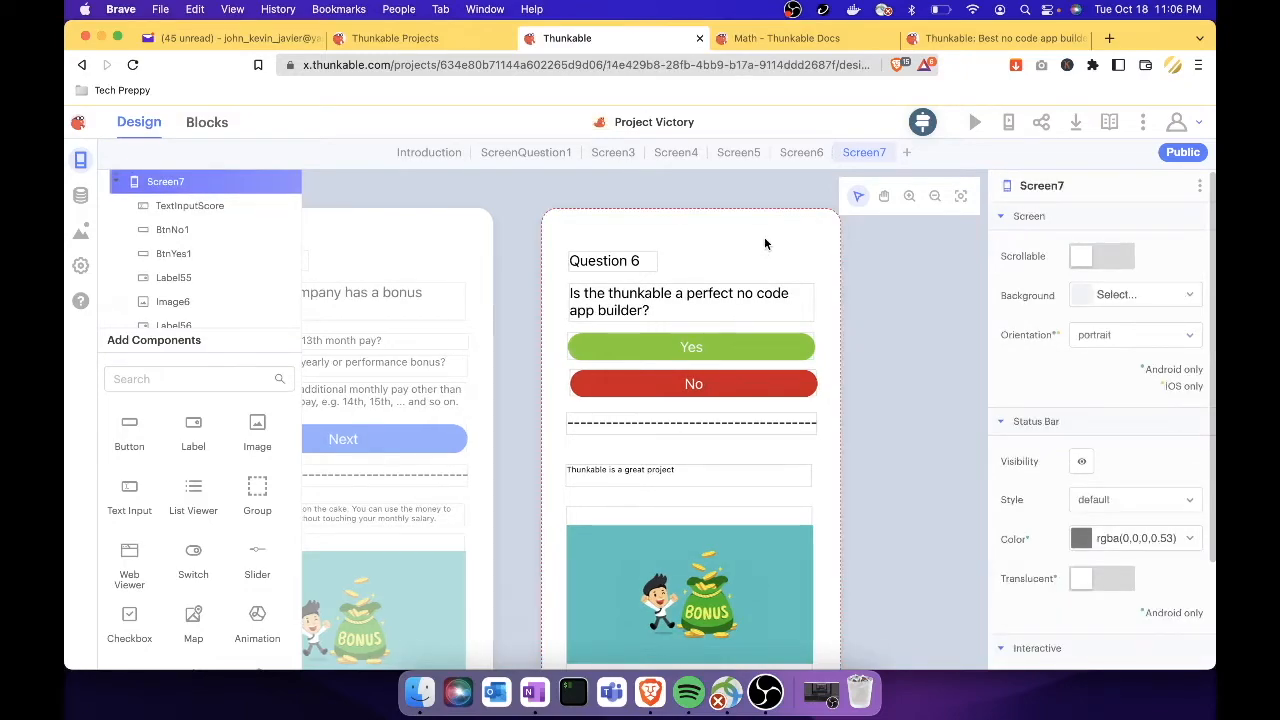
click(200, 124)
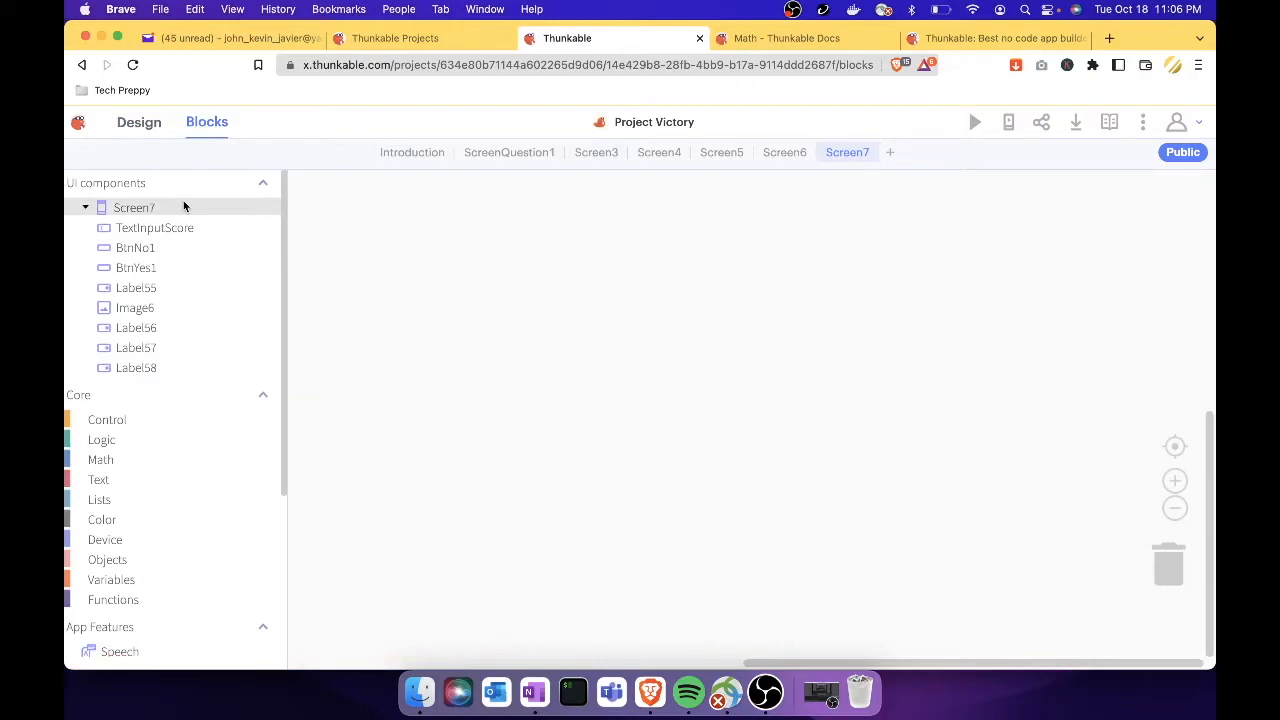
click(154, 269)
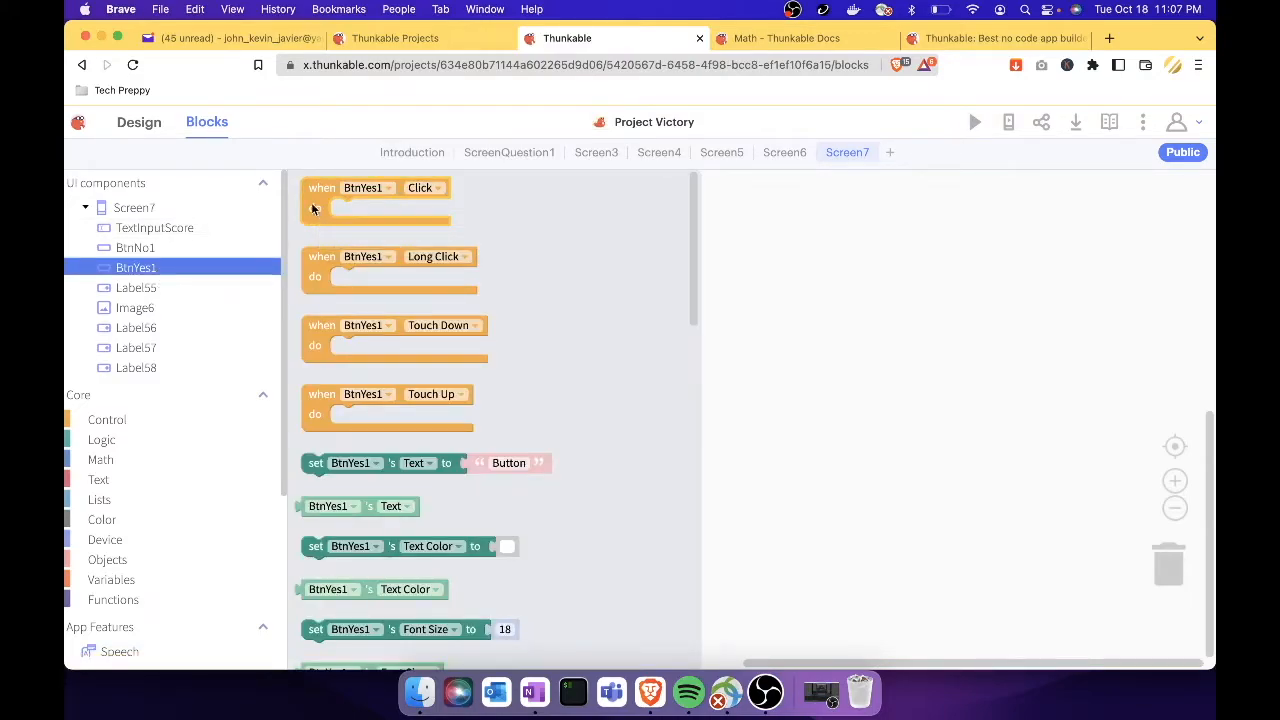
drag(318, 209, 441, 238)
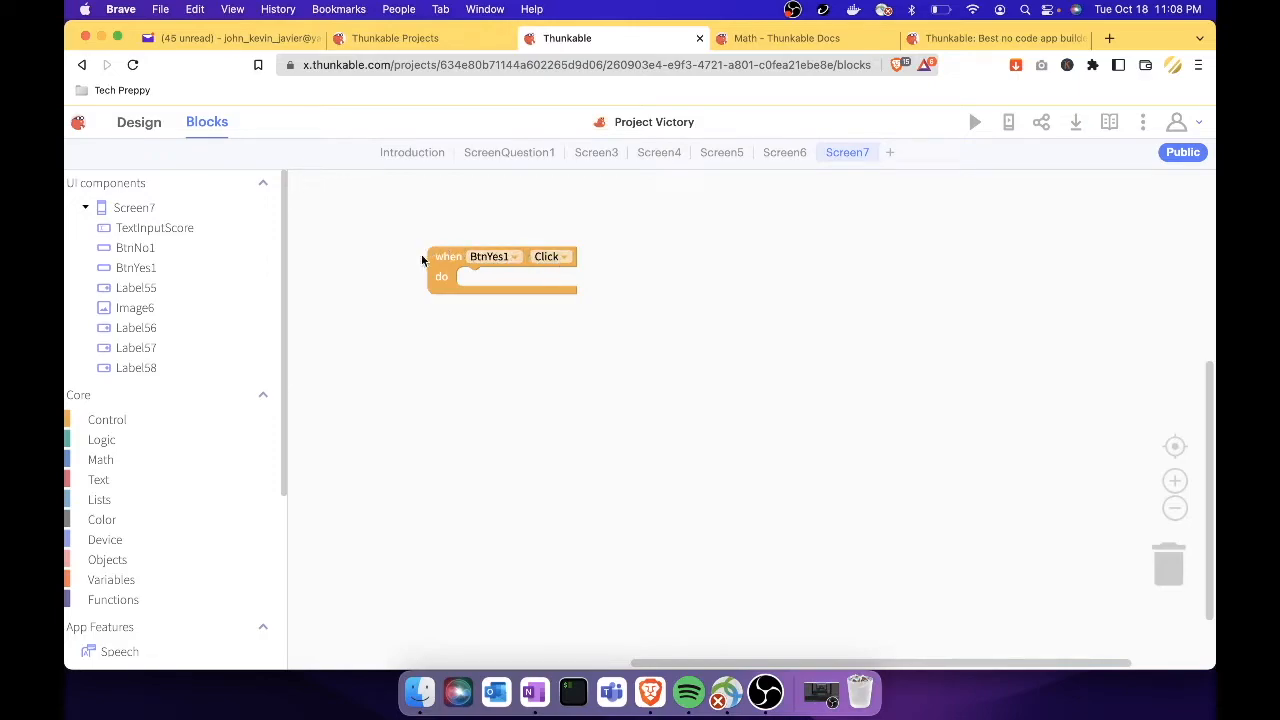
Step: Examine the event and property blocks available for TextInputScore on Screen7
click(215, 230)
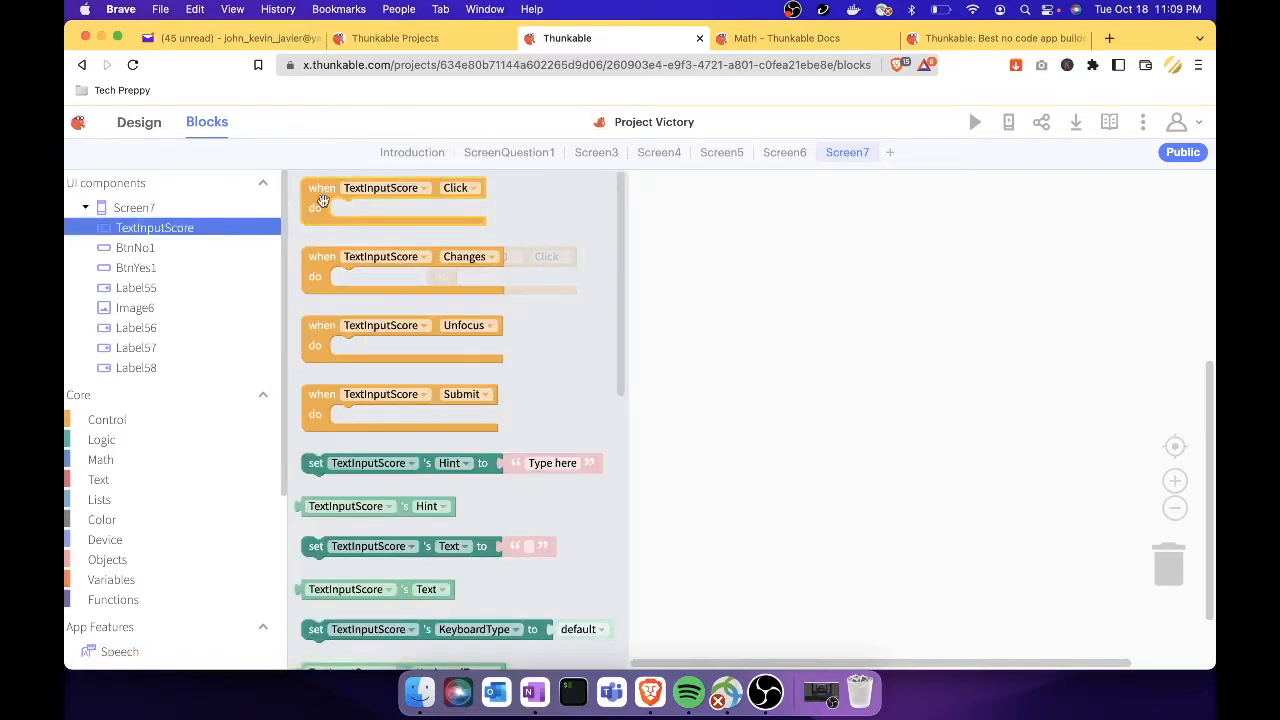
scroll(351, 409, down, 4)
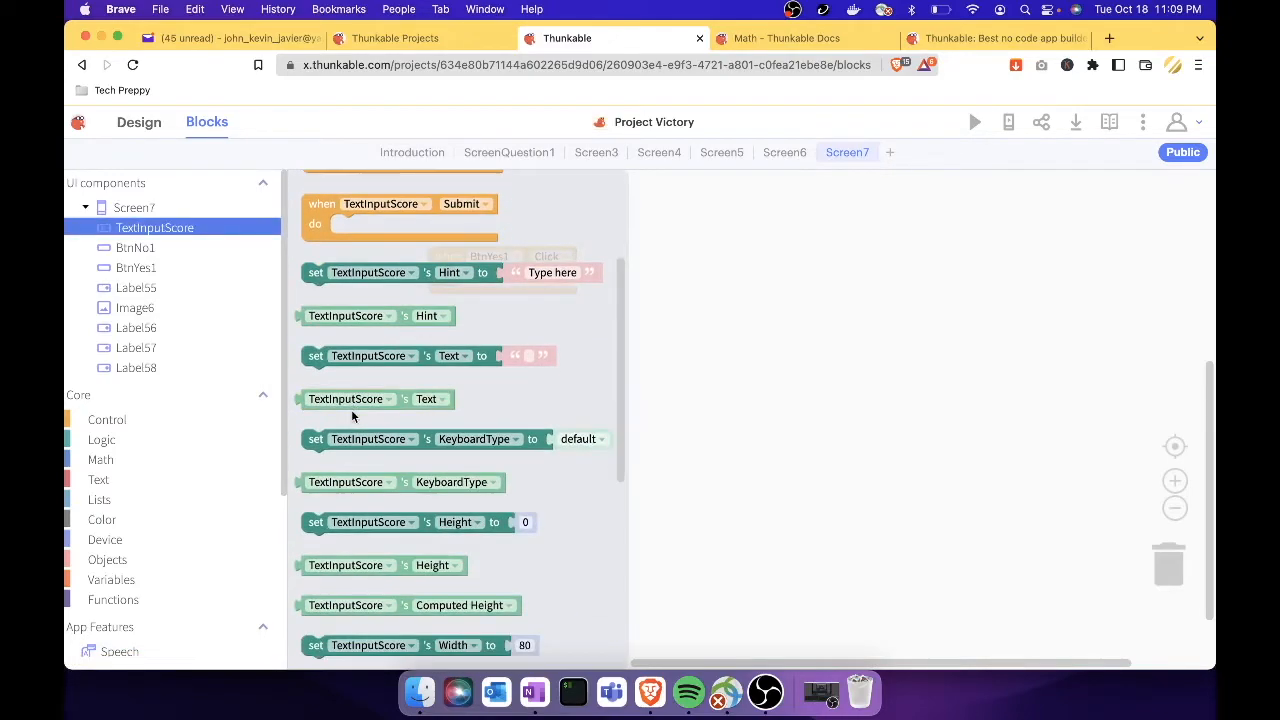
scroll(351, 409, up, 3)
scroll(352, 417, up, 3)
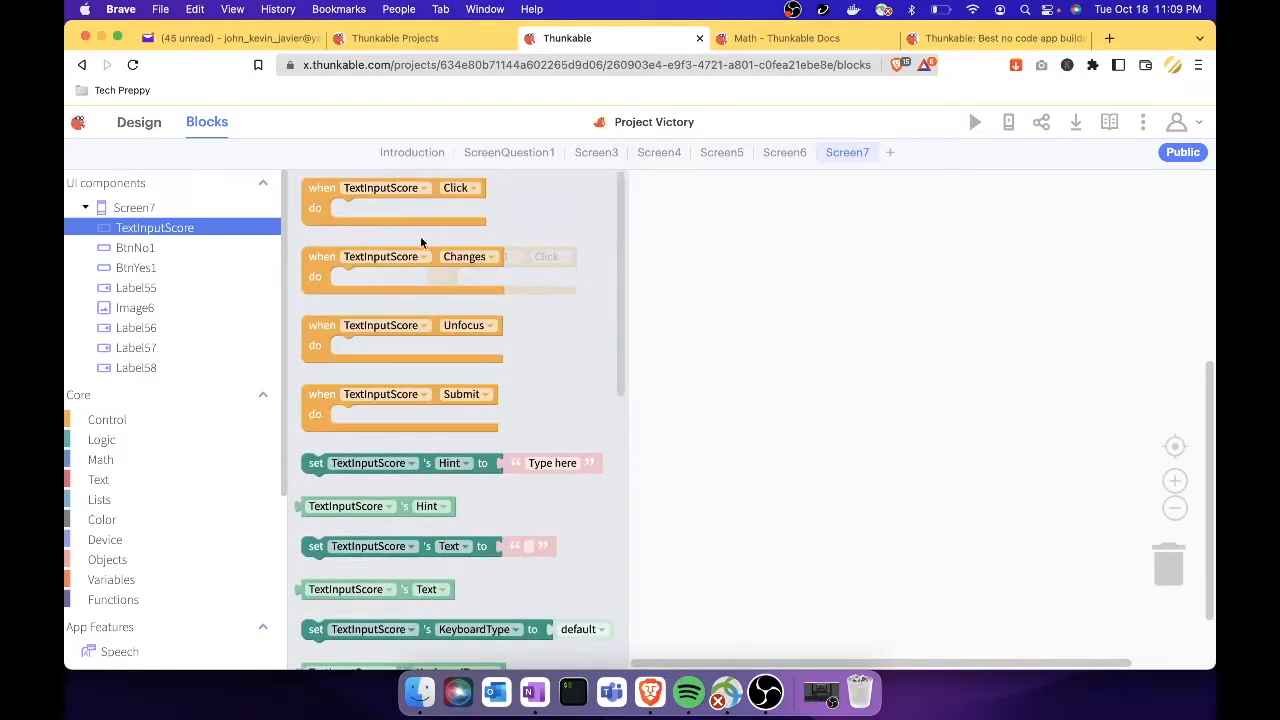
scroll(326, 420, down, 5)
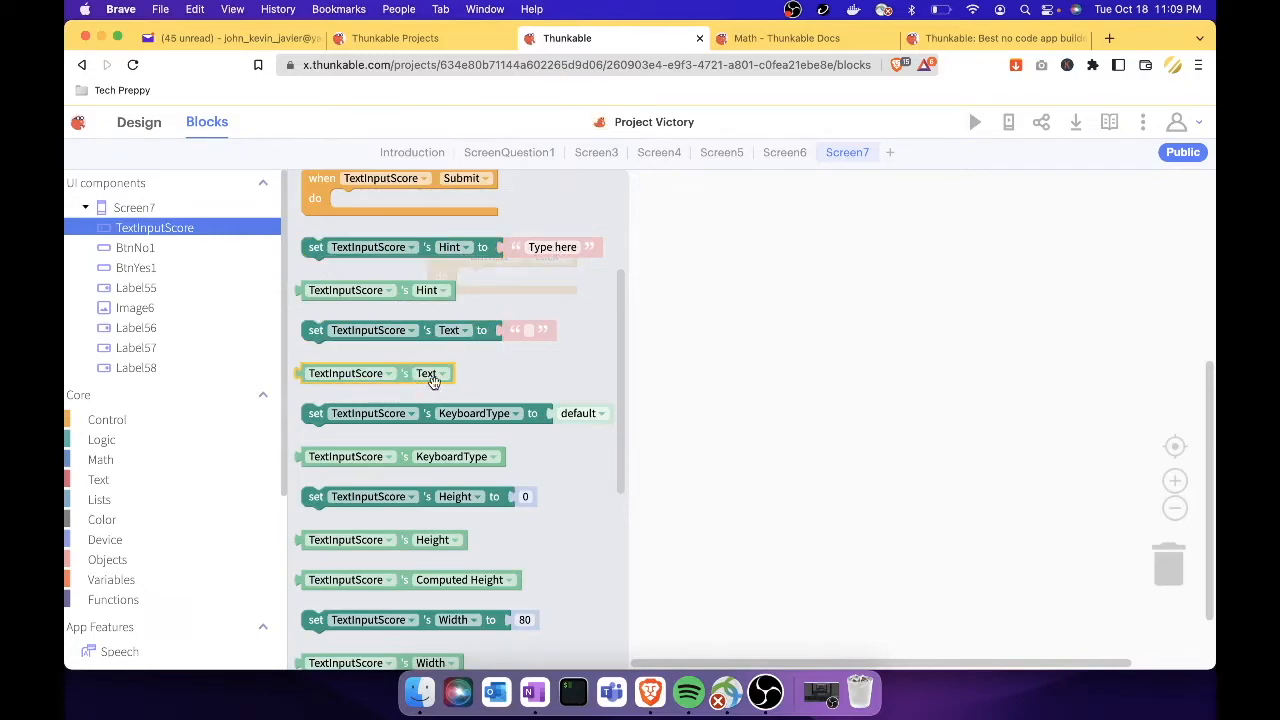
scroll(349, 387, down, 1)
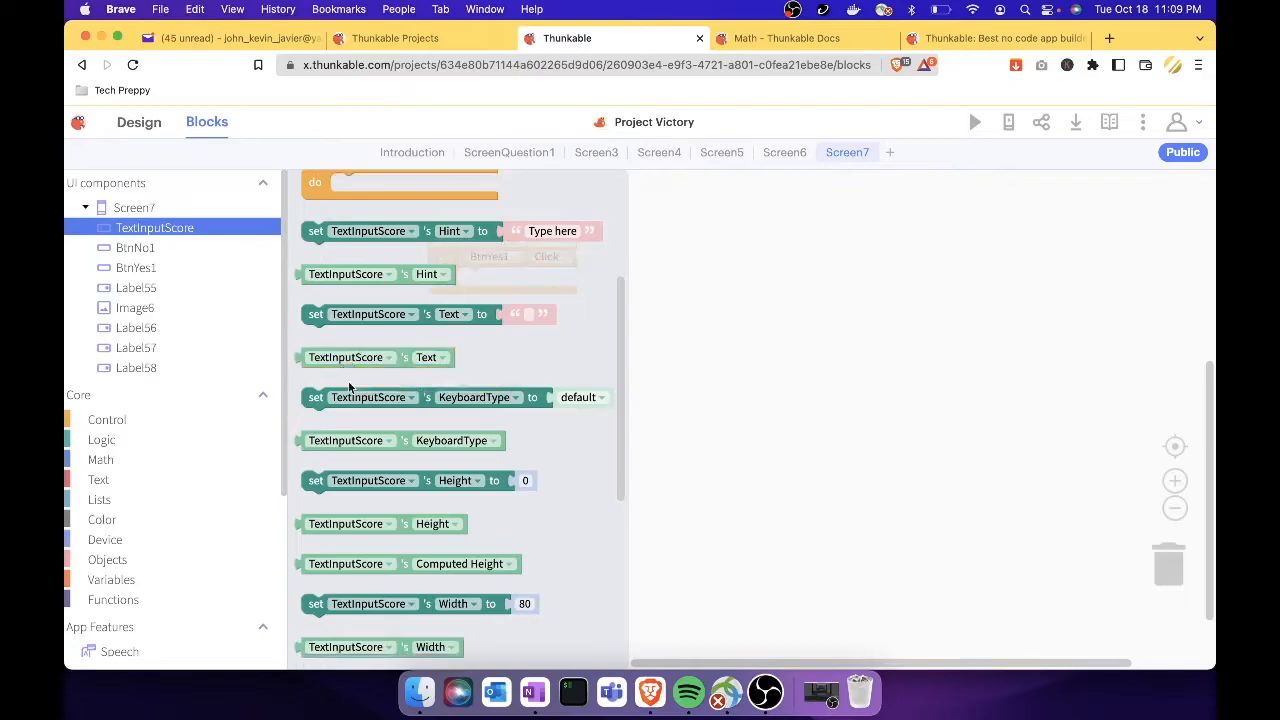
scroll(349, 387, down, 5)
scroll(349, 387, up, 2)
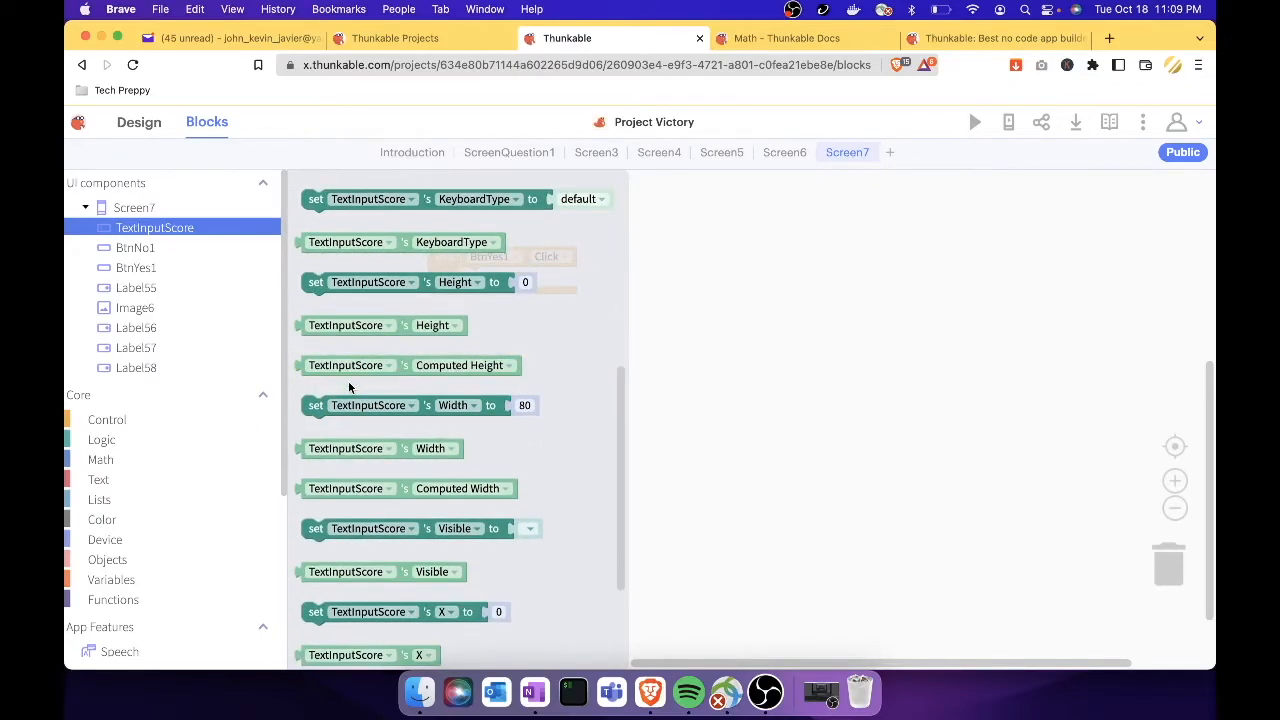
scroll(349, 387, down, 3)
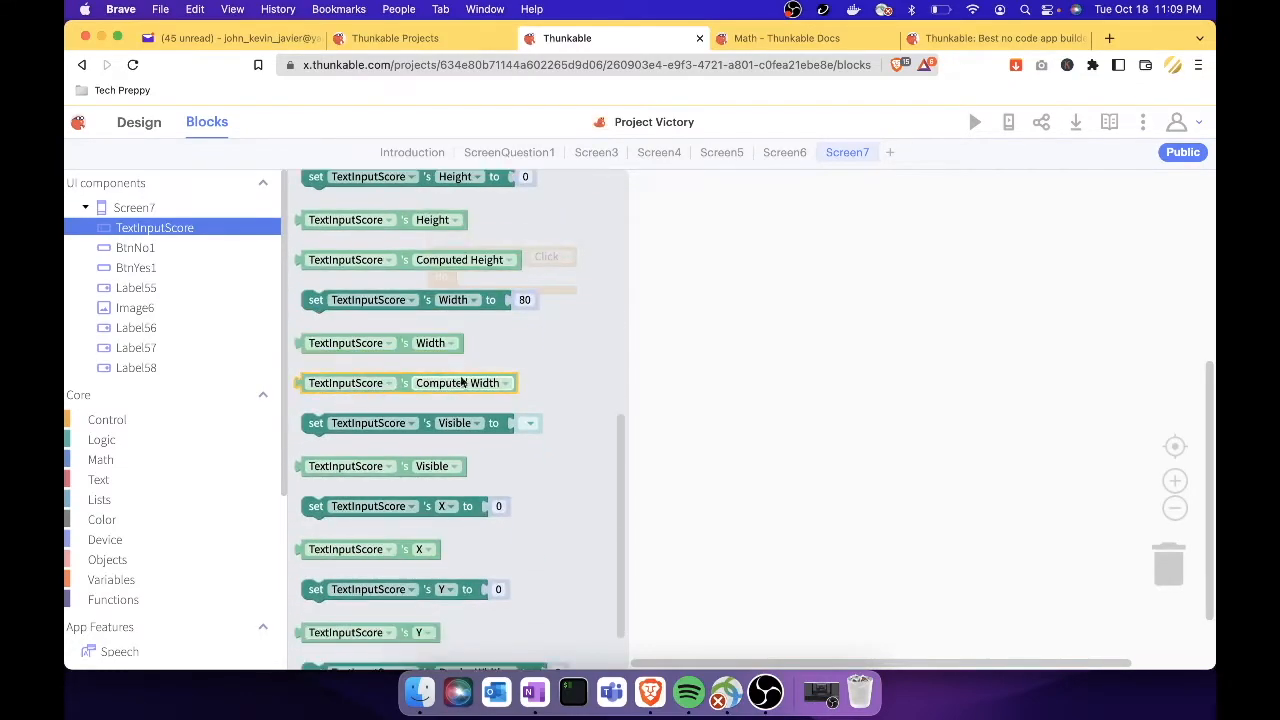
scroll(467, 487, down, 2)
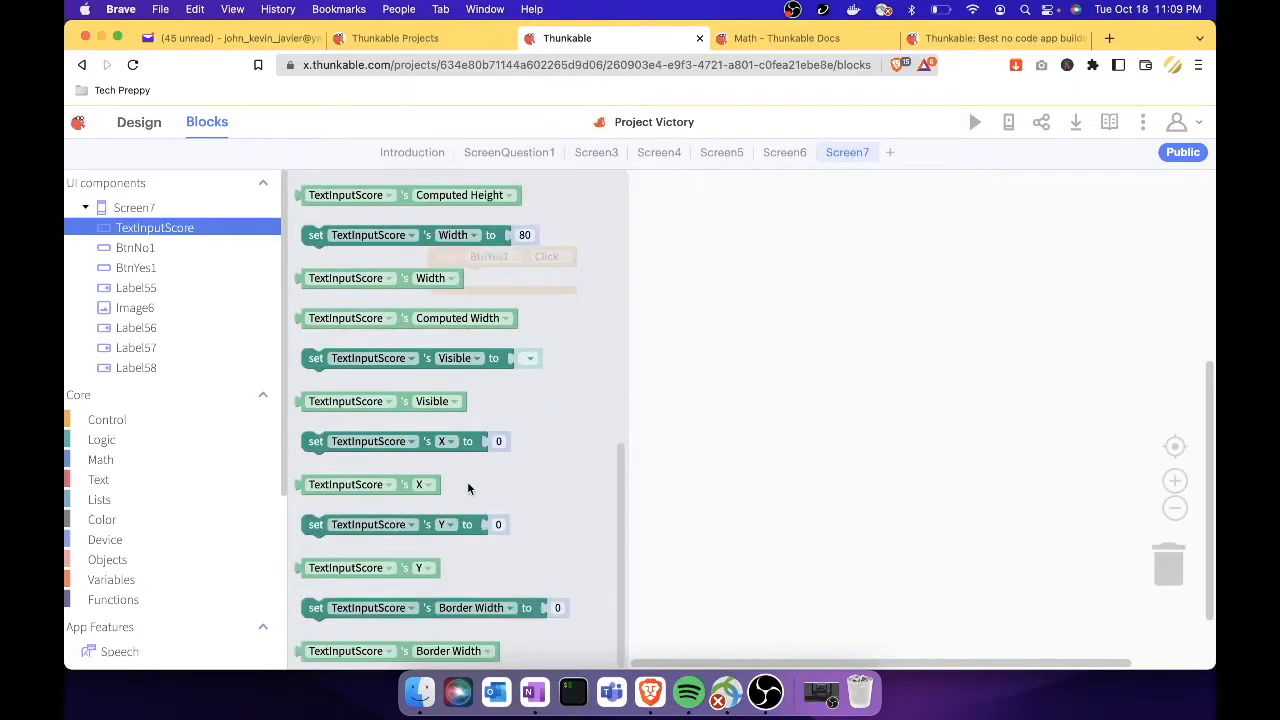
scroll(467, 487, up, 10)
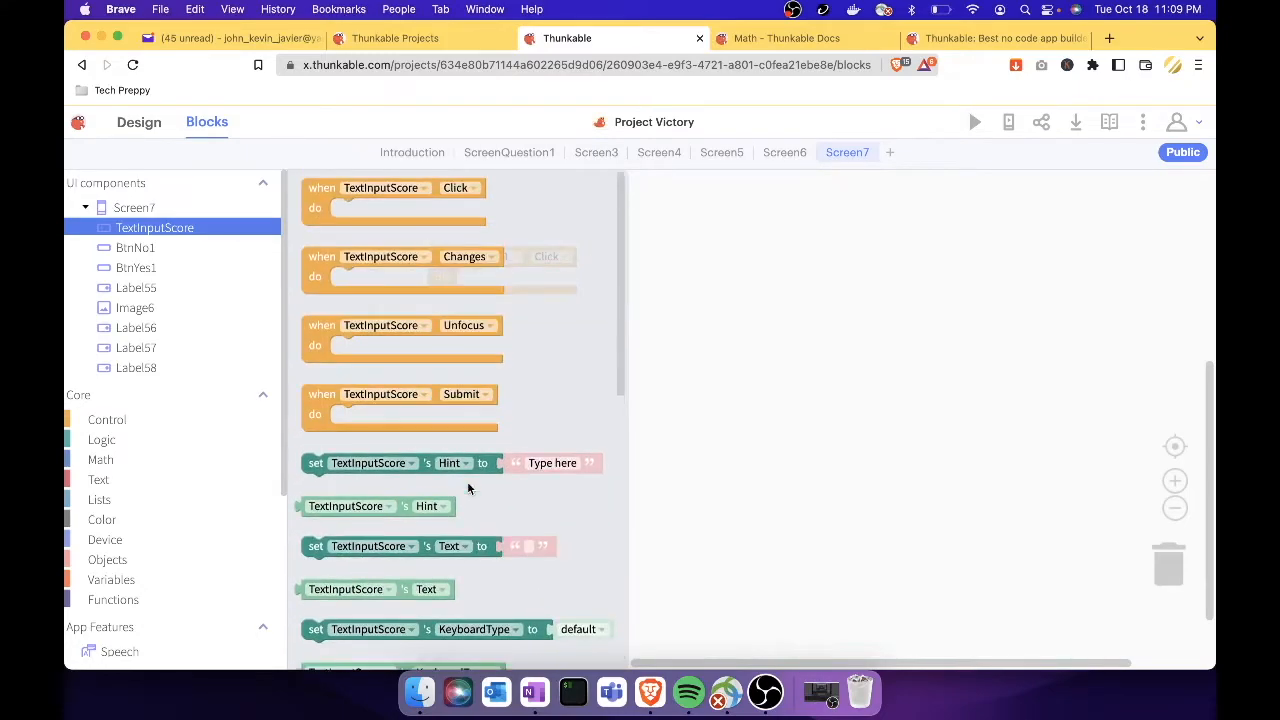
Step: Place a block setting TextInputScore's Text inside the BtnYes1 click event
scroll(467, 484, down, 3)
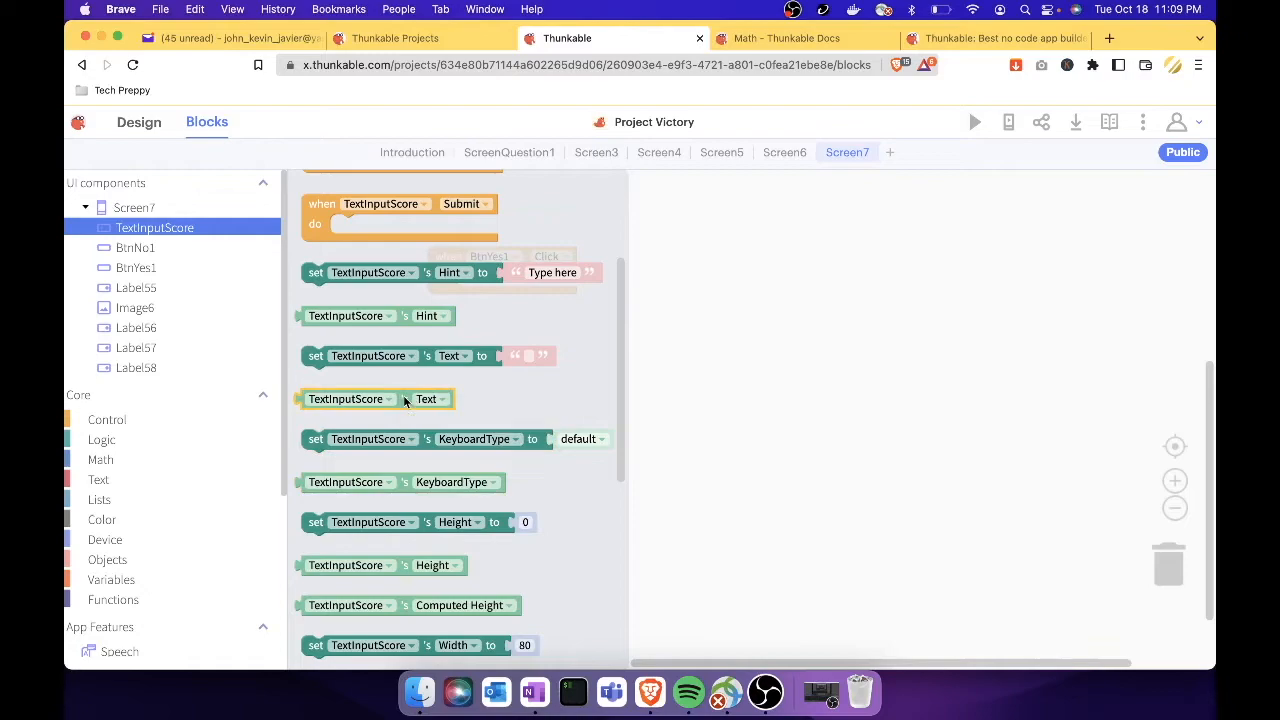
drag(403, 398, 1172, 563)
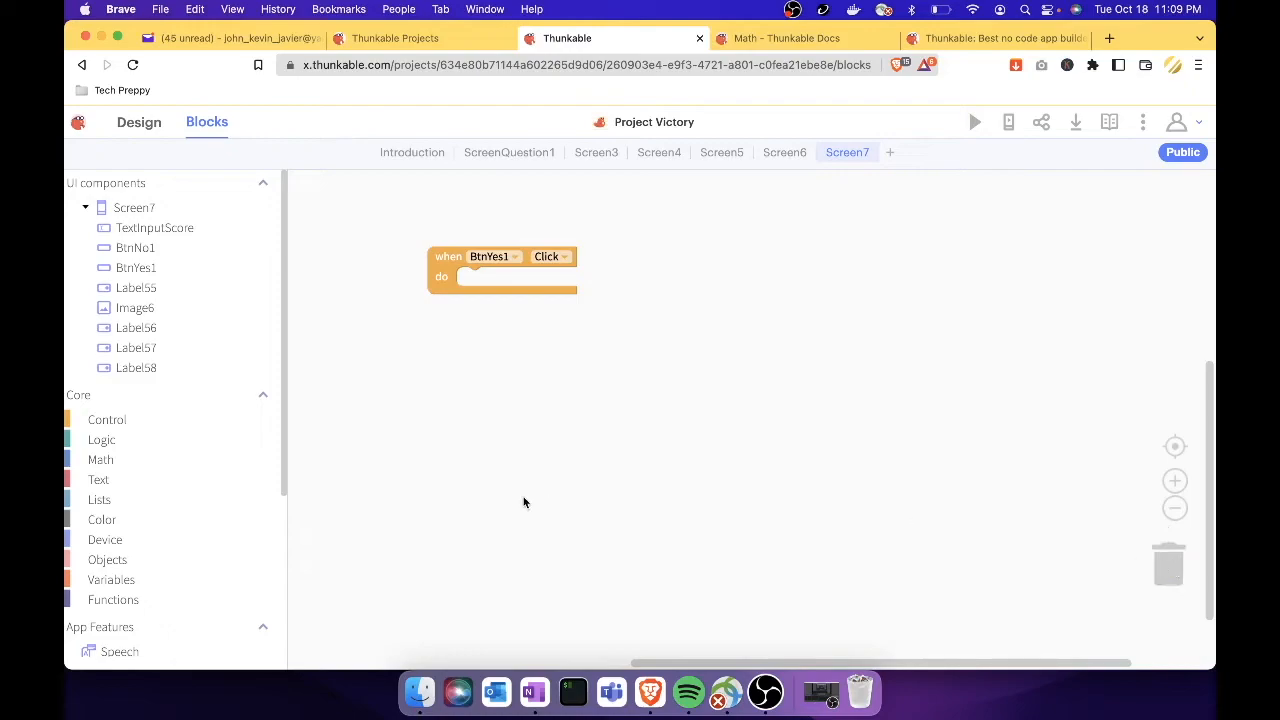
click(195, 227)
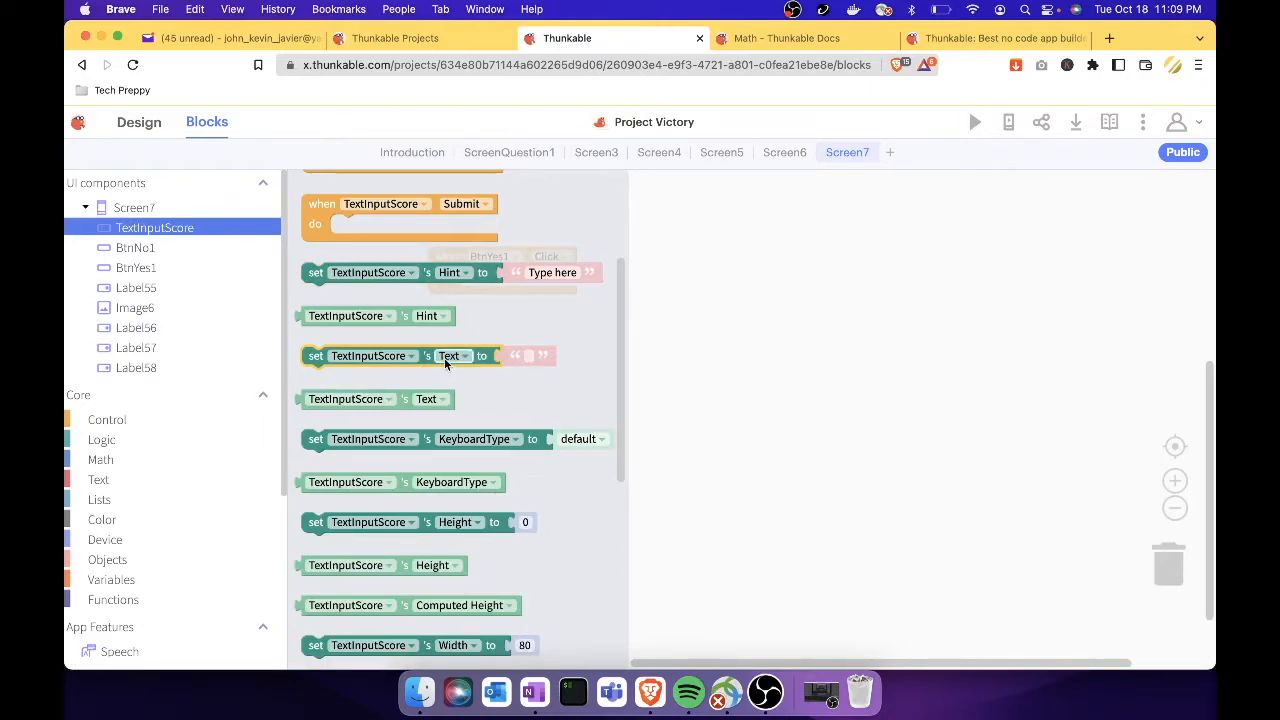
drag(484, 354, 642, 281)
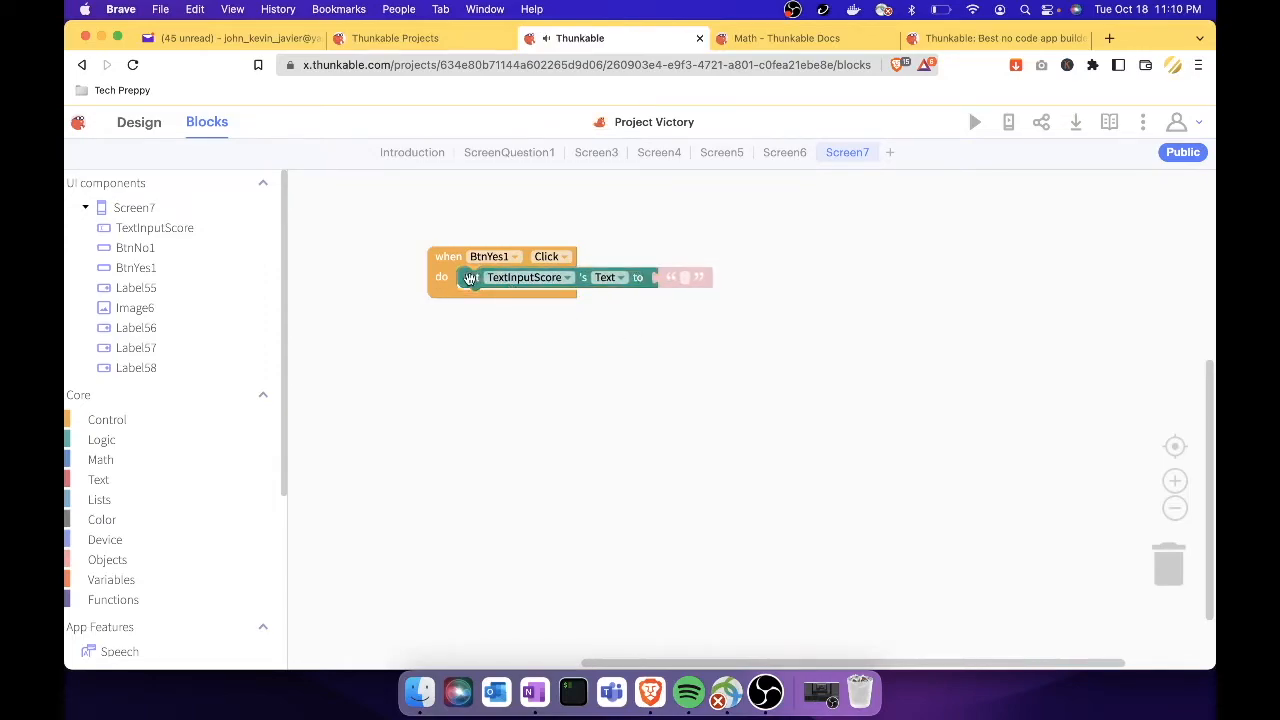
mouse_move(429, 277)
mouse_down()
mouse_move(431, 363)
mouse_move(441, 252)
mouse_move(432, 290)
mouse_move(409, 289)
mouse_up()
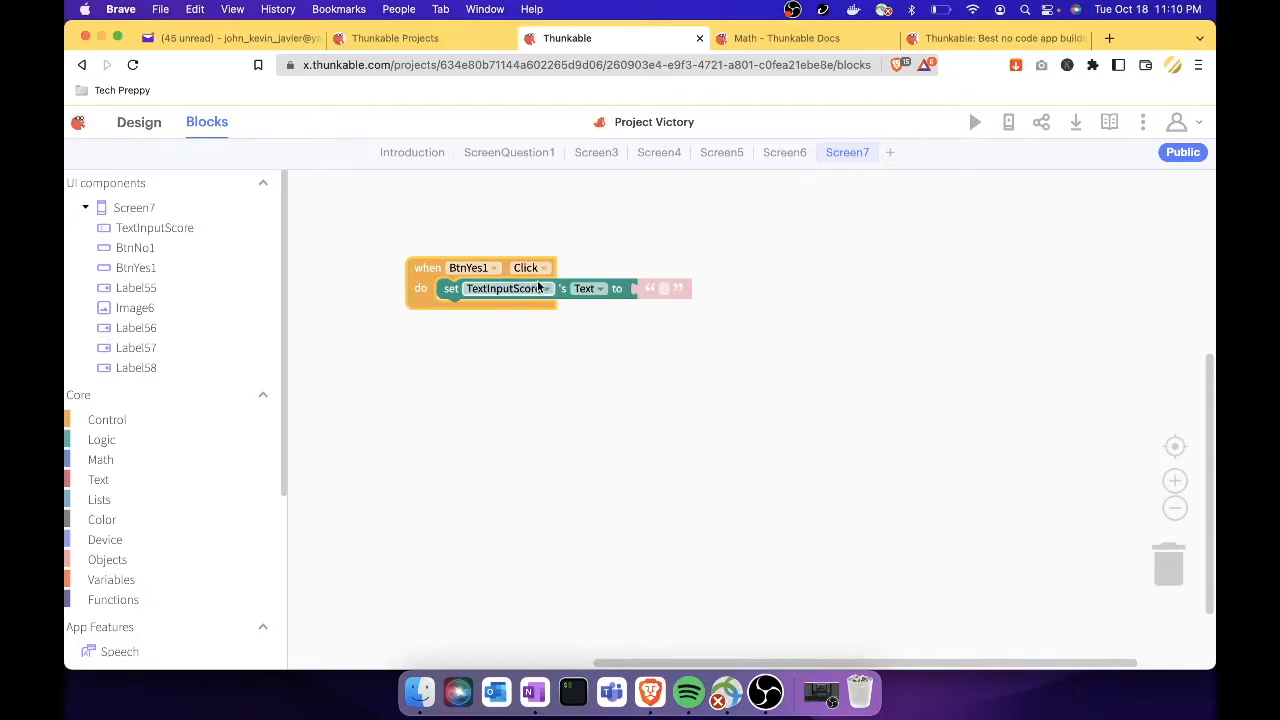
Step: Set the text value assigned to TextInputScore to 10
click(666, 288)
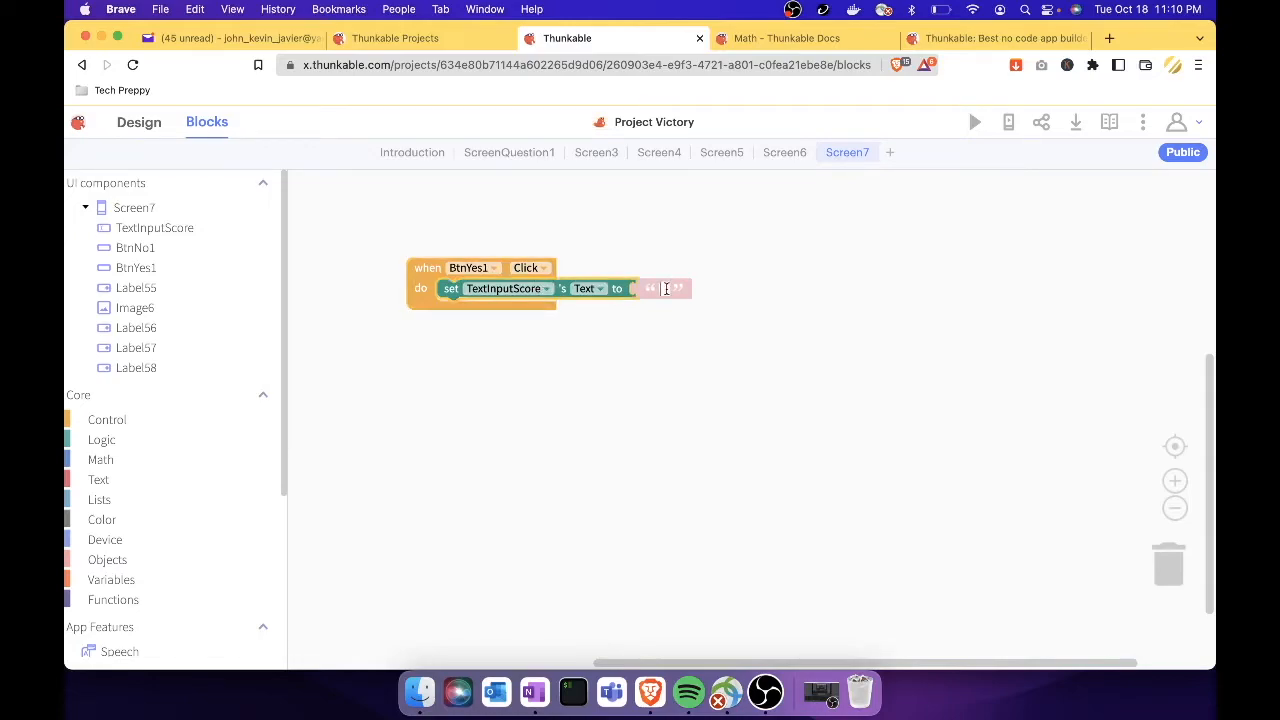
text(10)
click(742, 356)
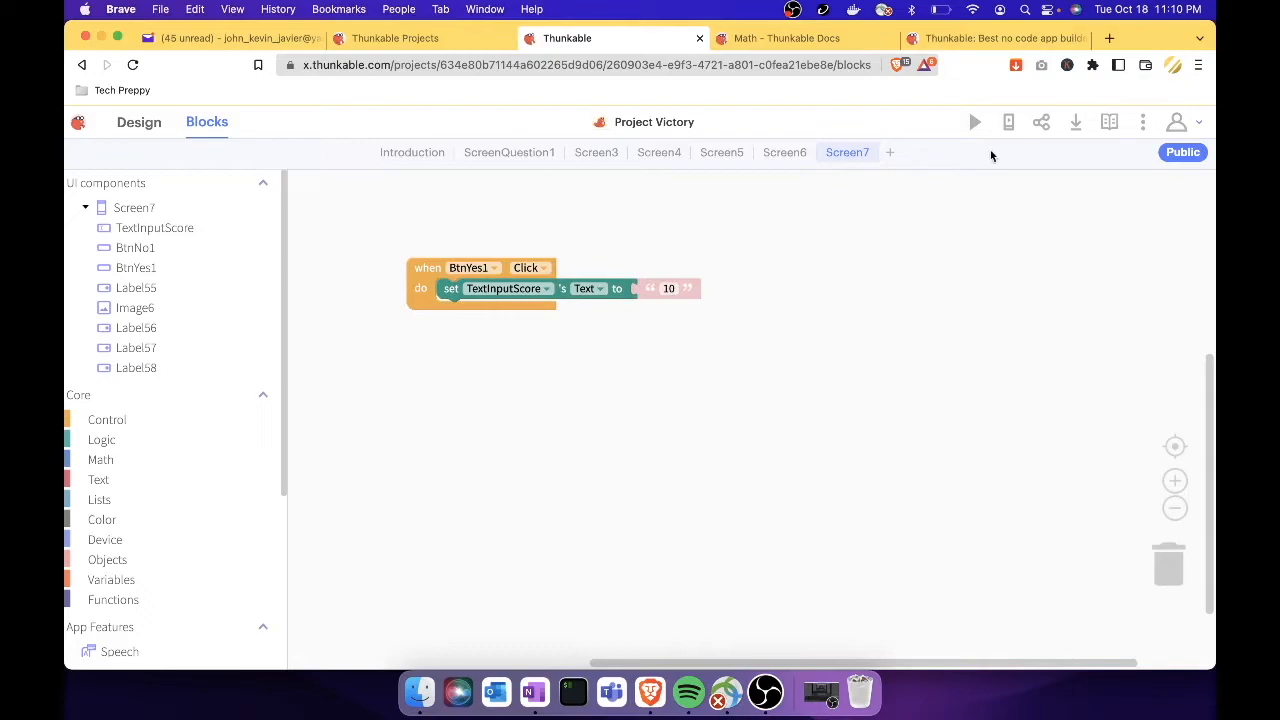
Step: Run the web preview of Screen7 and test the Yes button's effect on the score text input
click(139, 123)
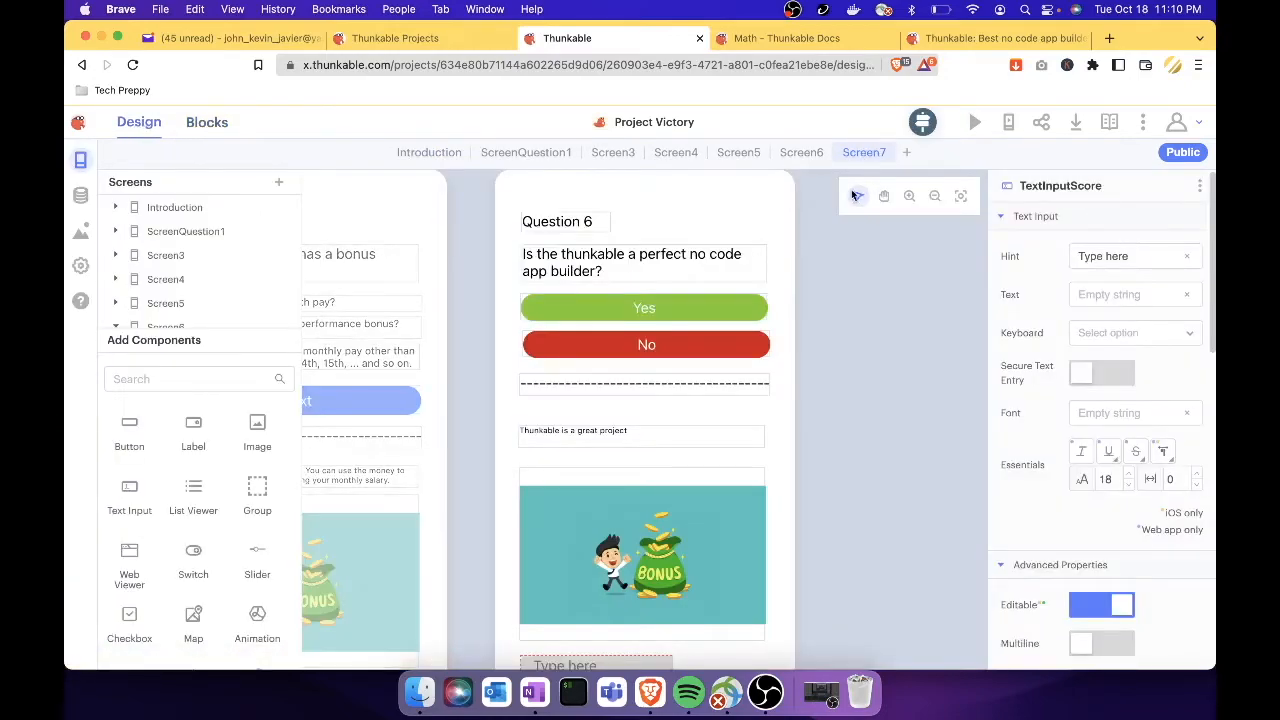
scroll(706, 385, down, 3)
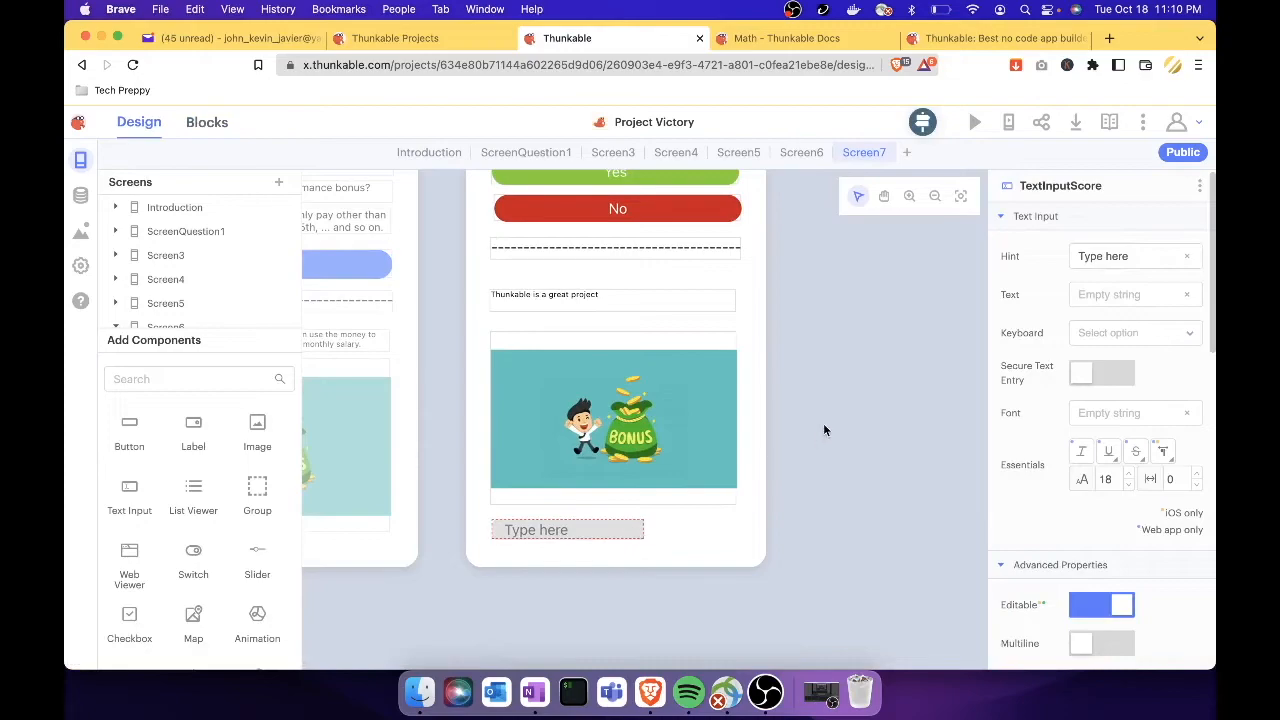
scroll(823, 423, up, 3)
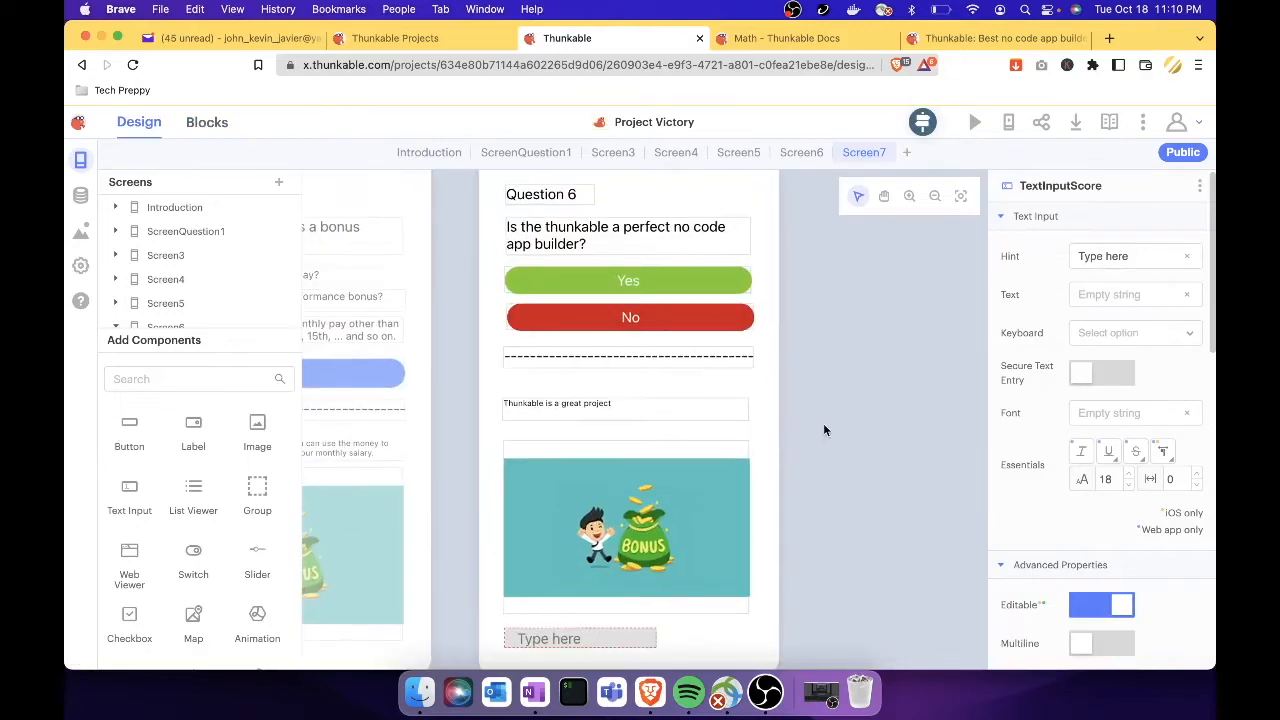
click(977, 126)
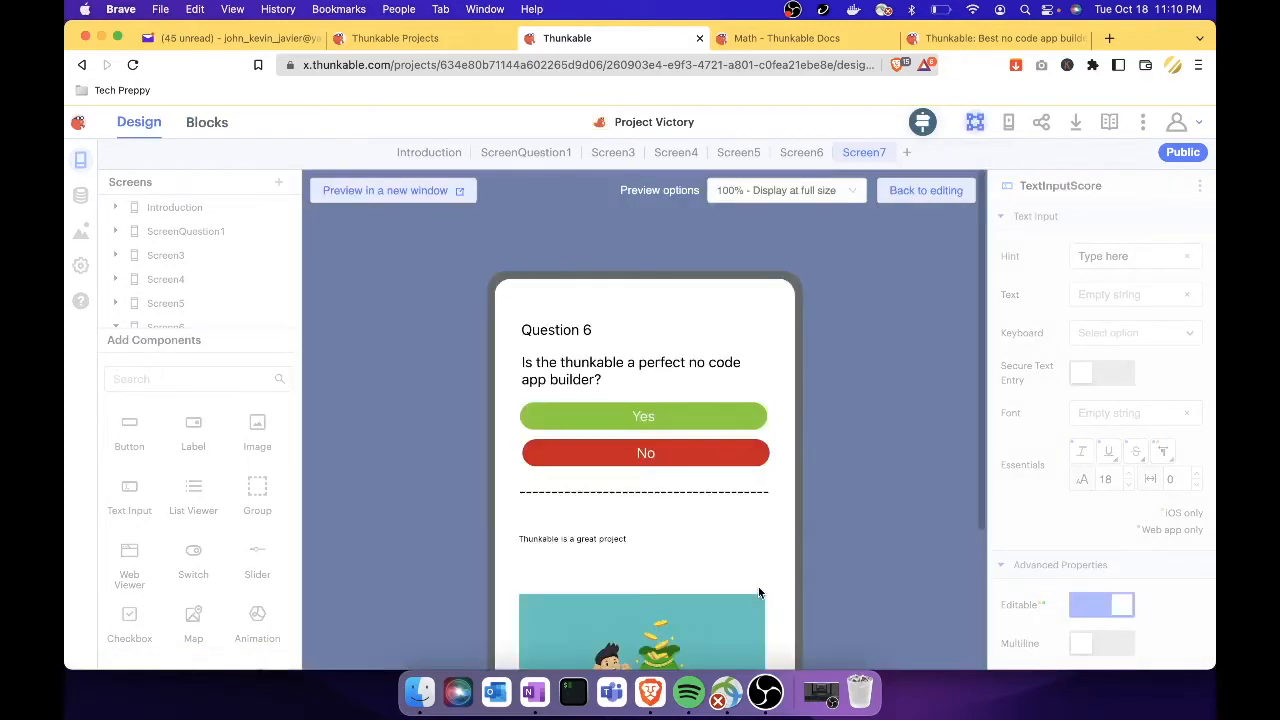
scroll(758, 586, down, 3)
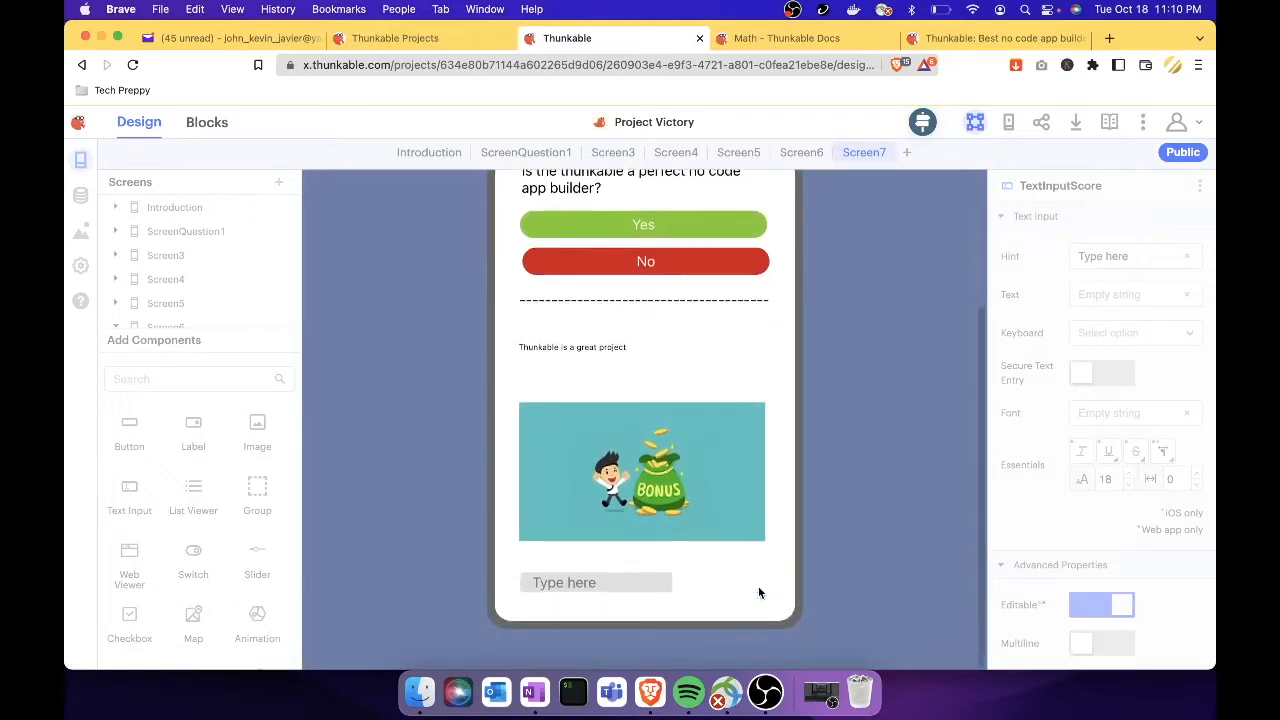
click(707, 330)
scroll(703, 427, down, 2)
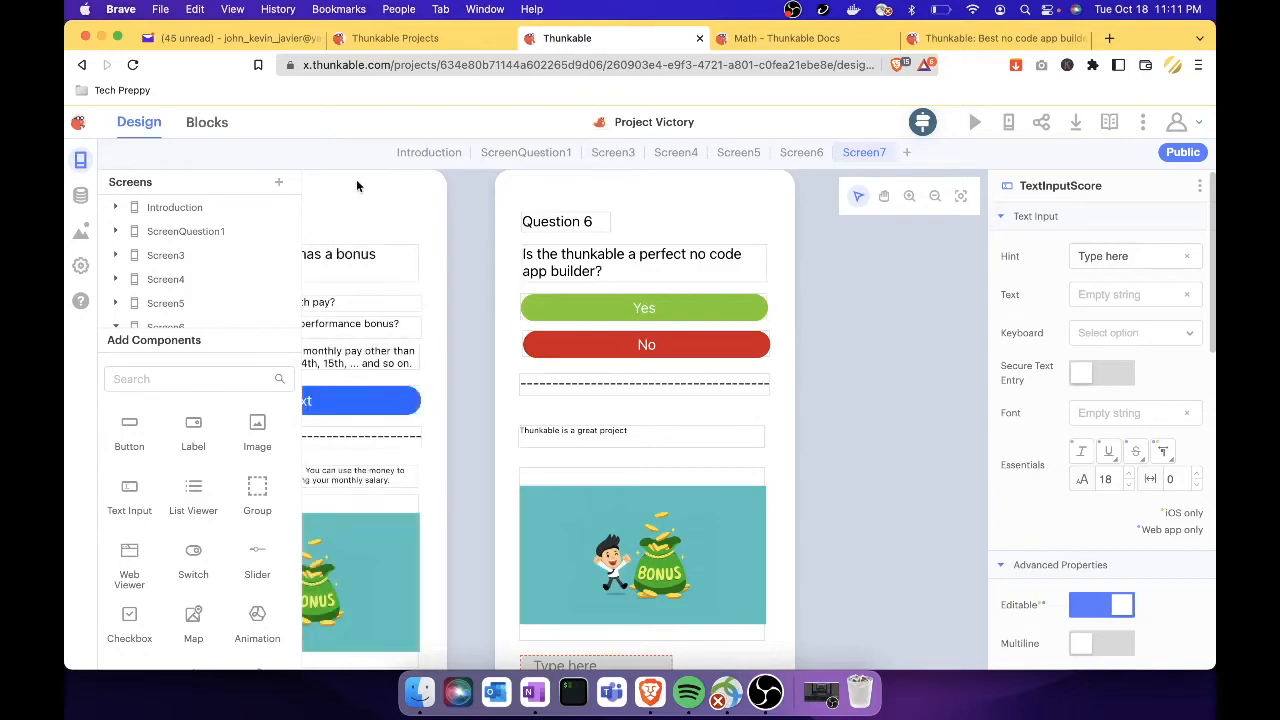
Step: Add an initialize app variable block above the BtnYes1 click event in Screen7's blocks
click(210, 124)
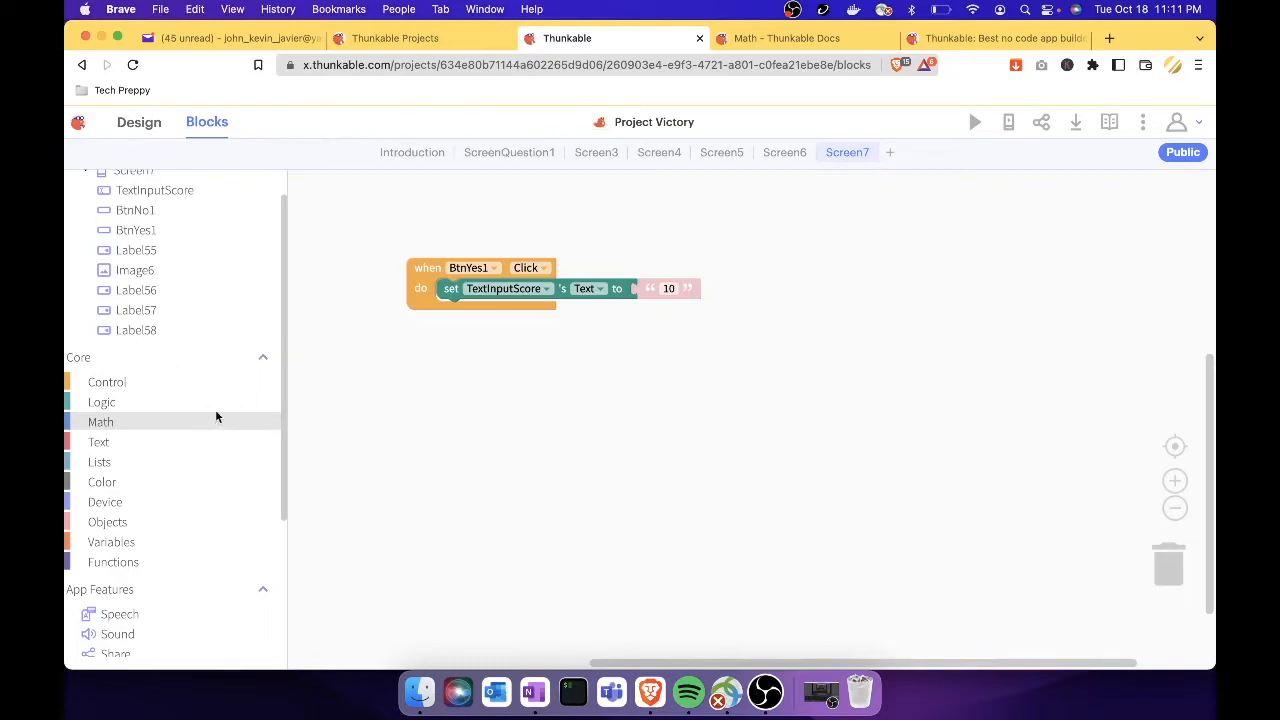
click(162, 541)
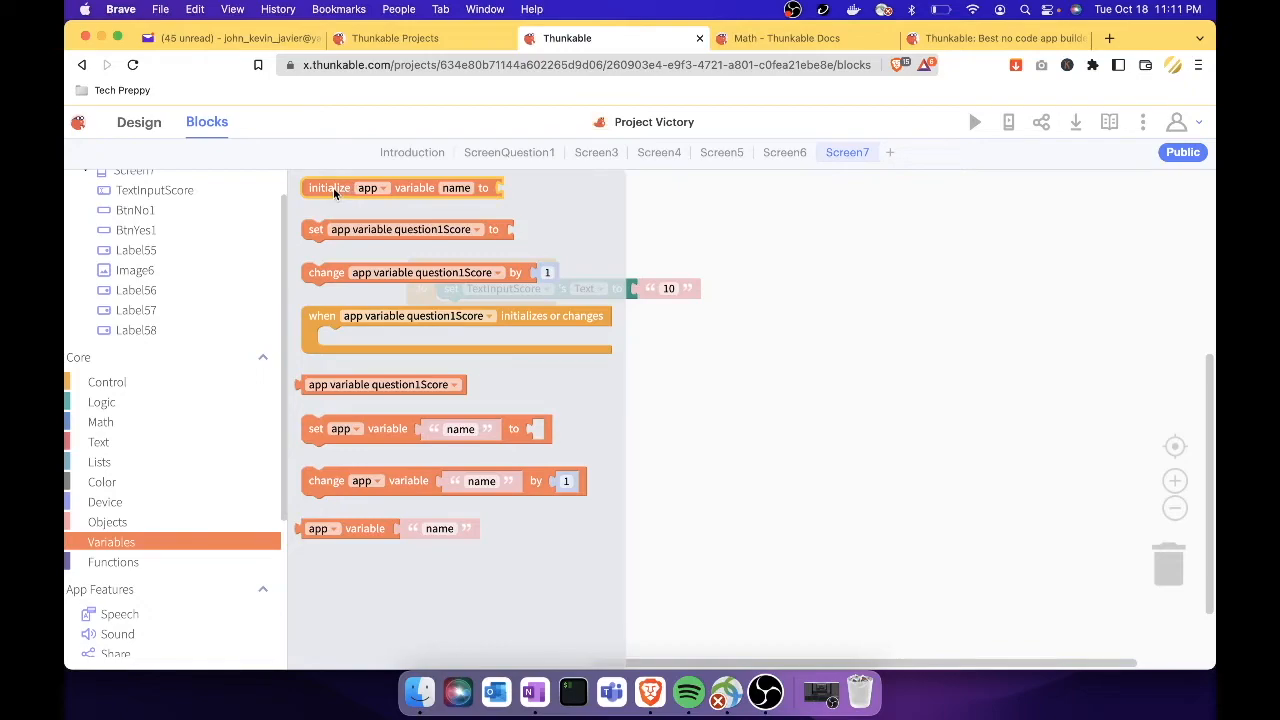
drag(332, 187, 404, 209)
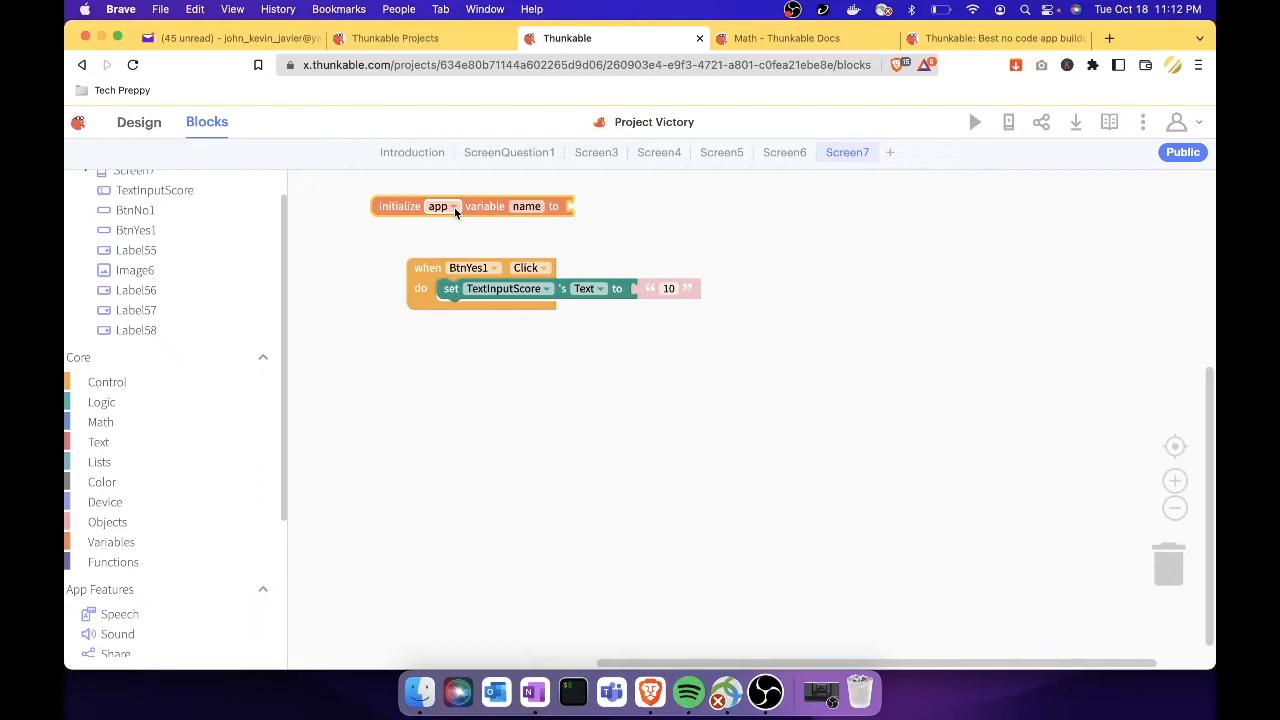
Step: Try the stored scope for the new variable and switch it back to app
click(454, 207)
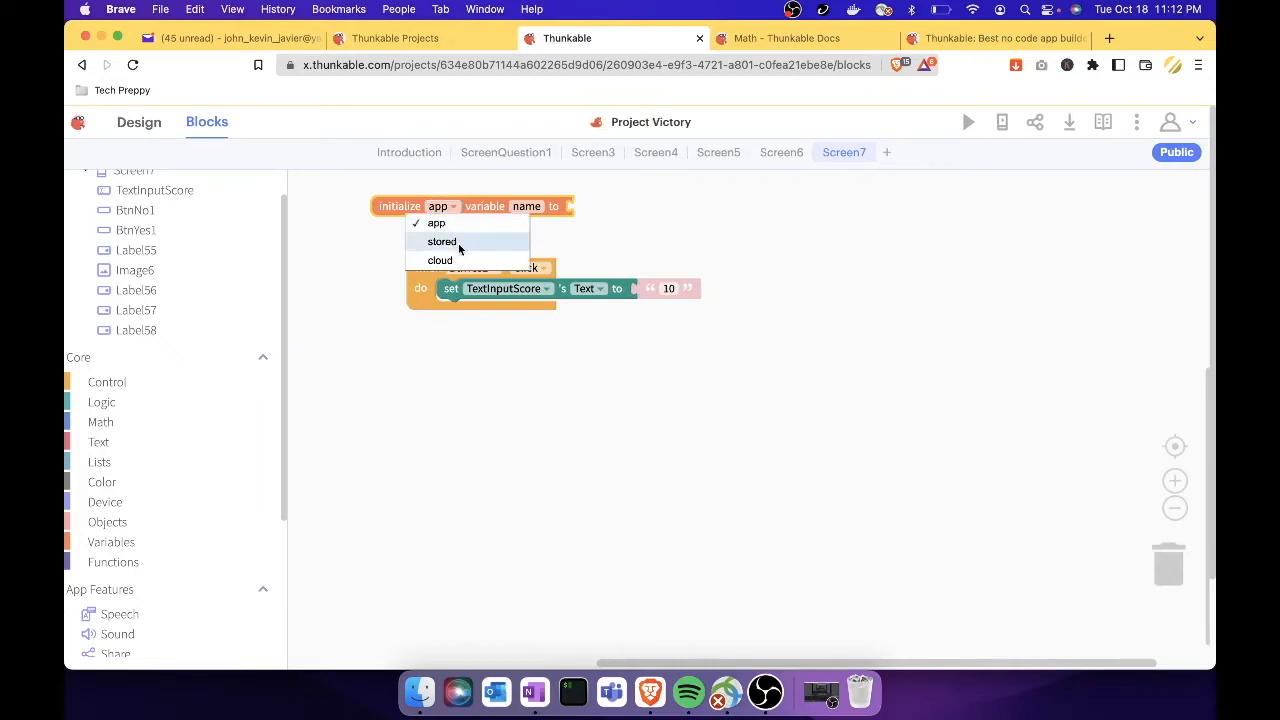
click(455, 243)
click(457, 207)
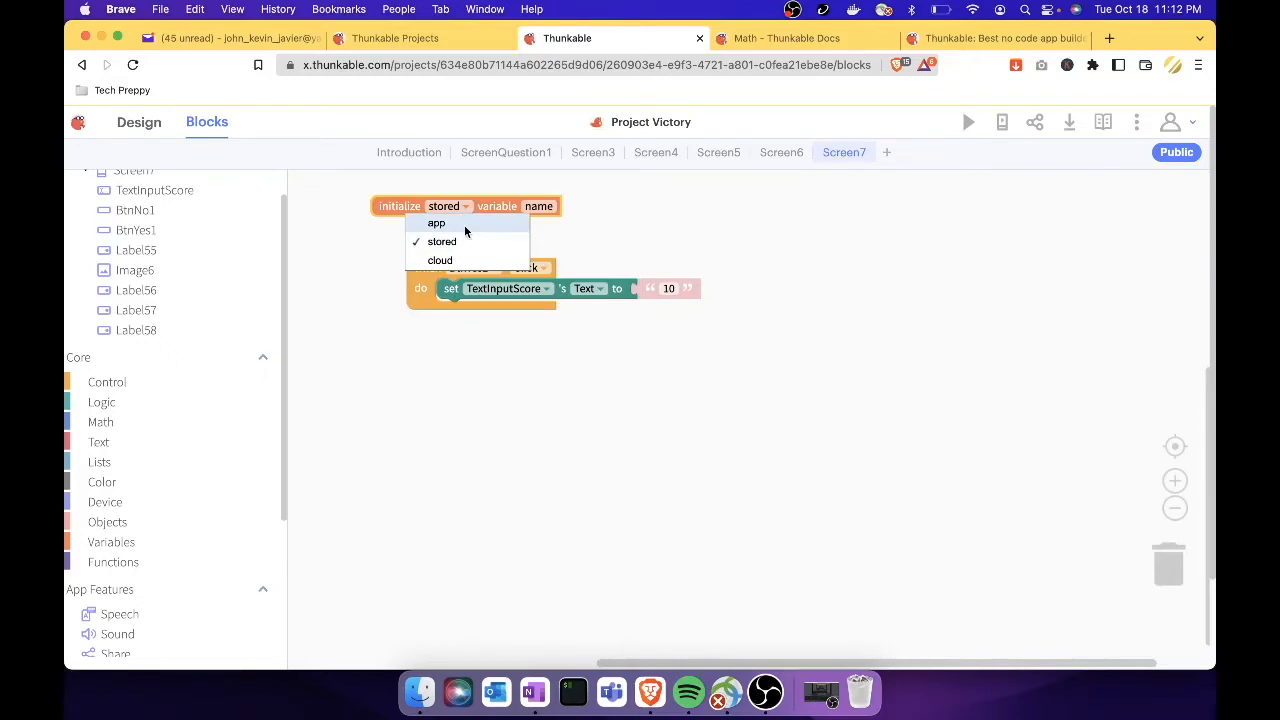
click(464, 225)
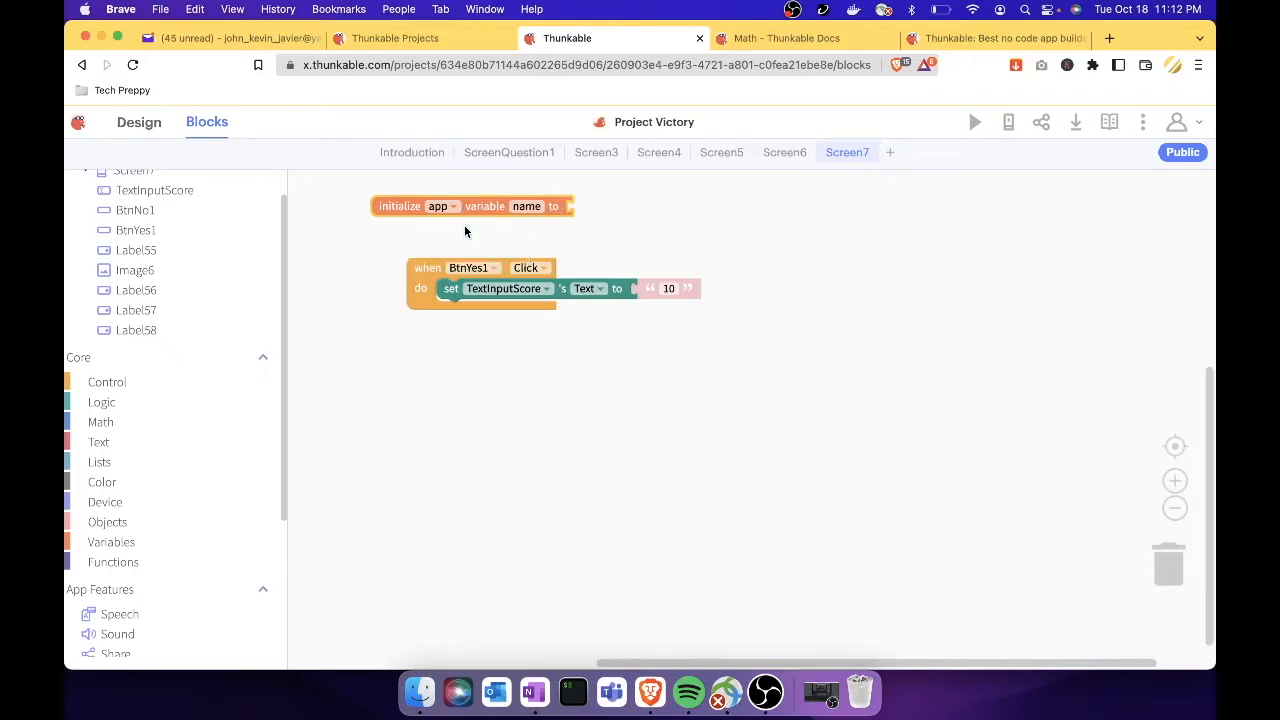
Step: Name the new app variable variable1
click(540, 207)
text(var)
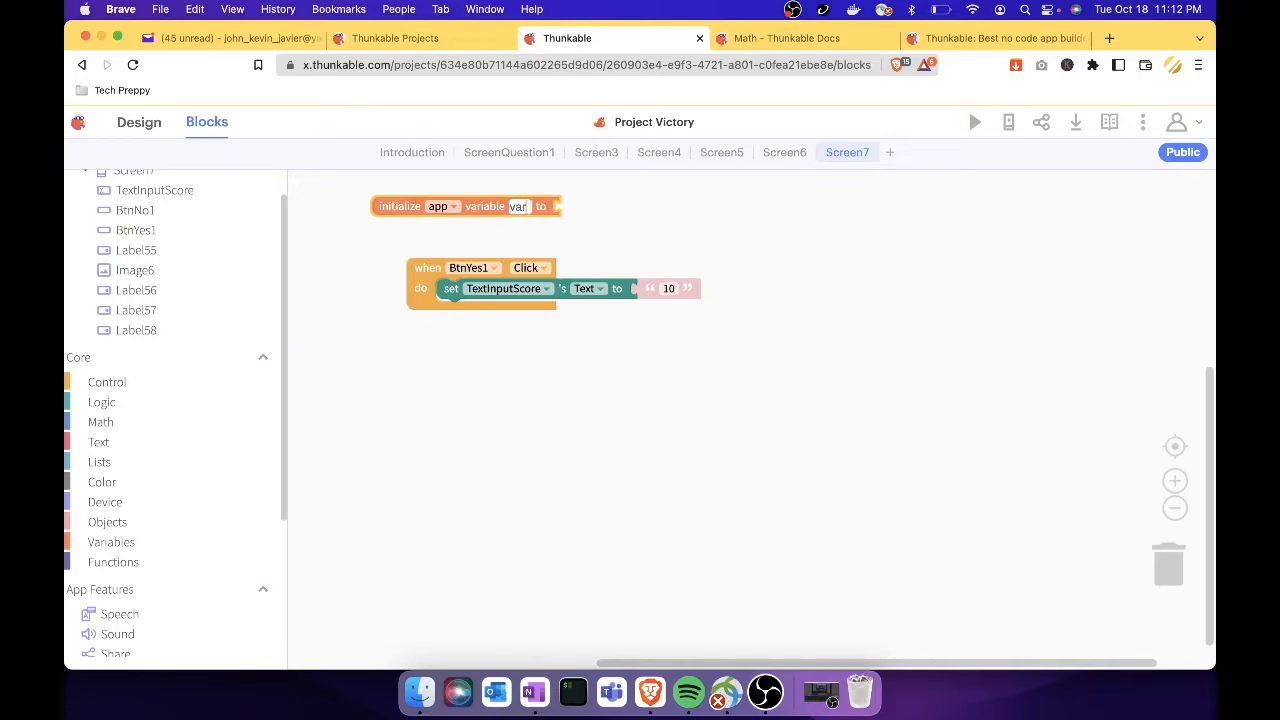
text(iable1)
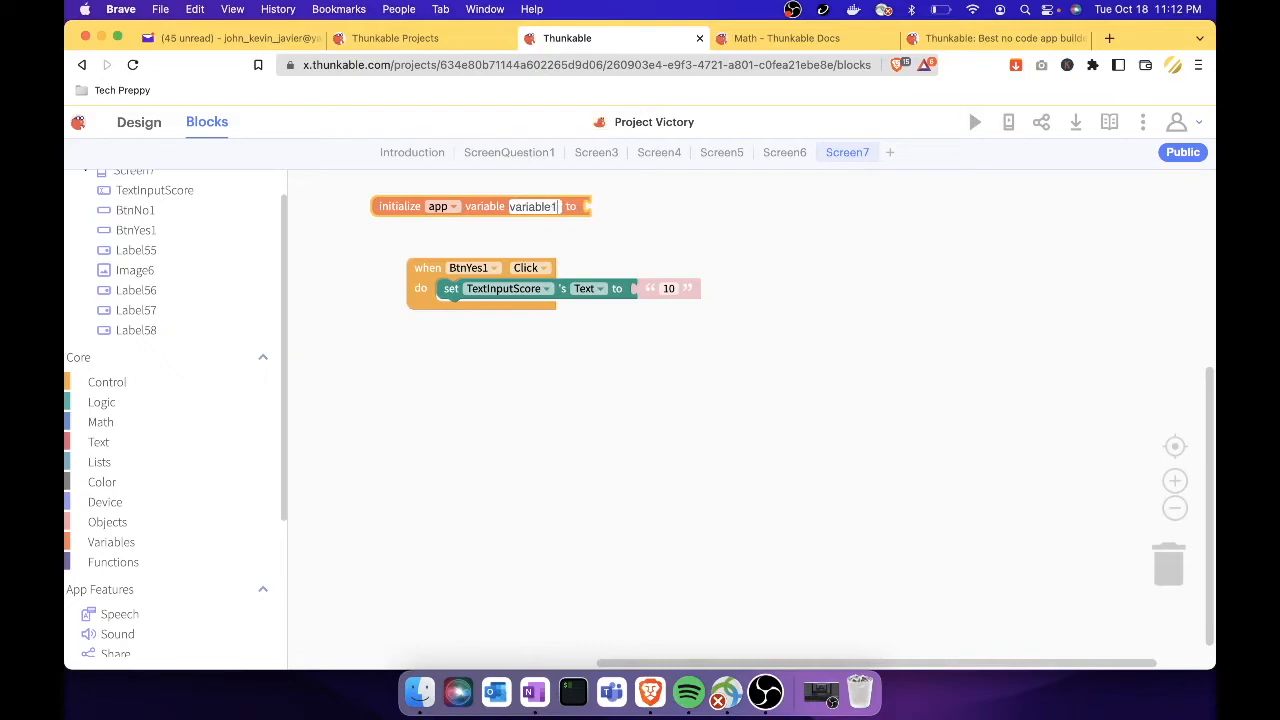
click(602, 229)
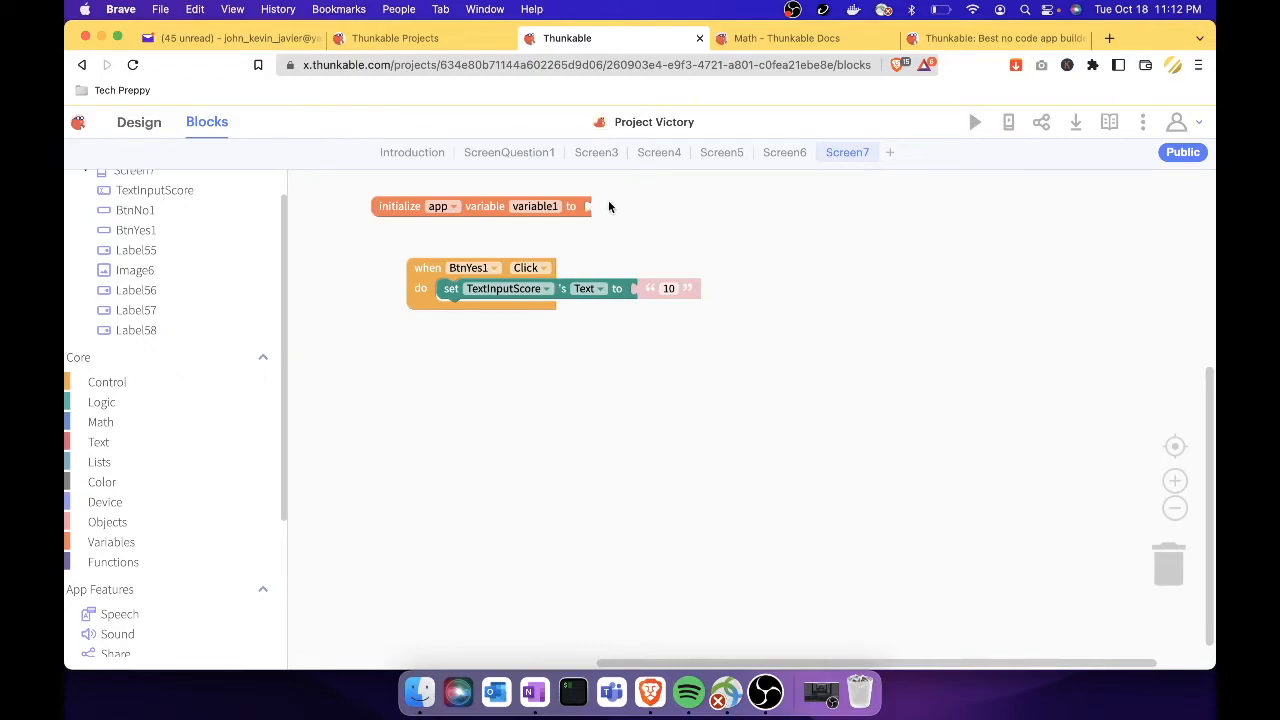
Step: Initialize variable1 with a number block of 100 and line up the variable block with the BtnYes1 event
click(167, 422)
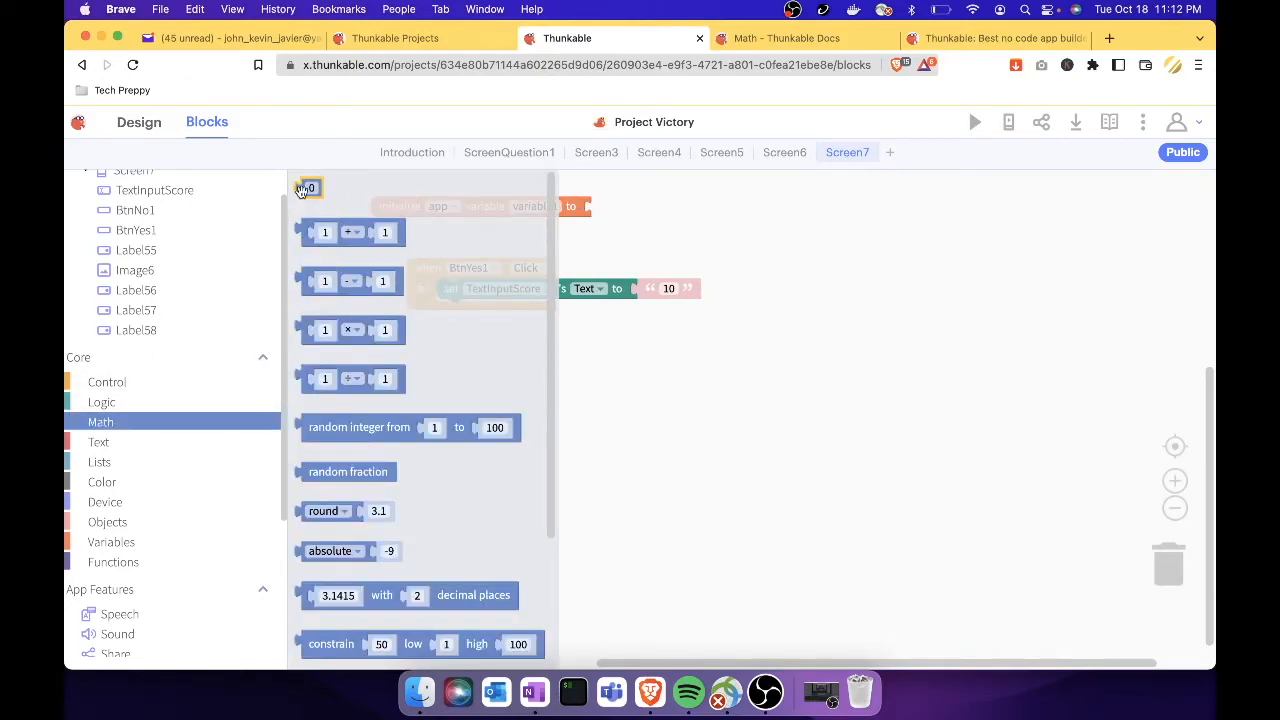
drag(303, 190, 595, 208)
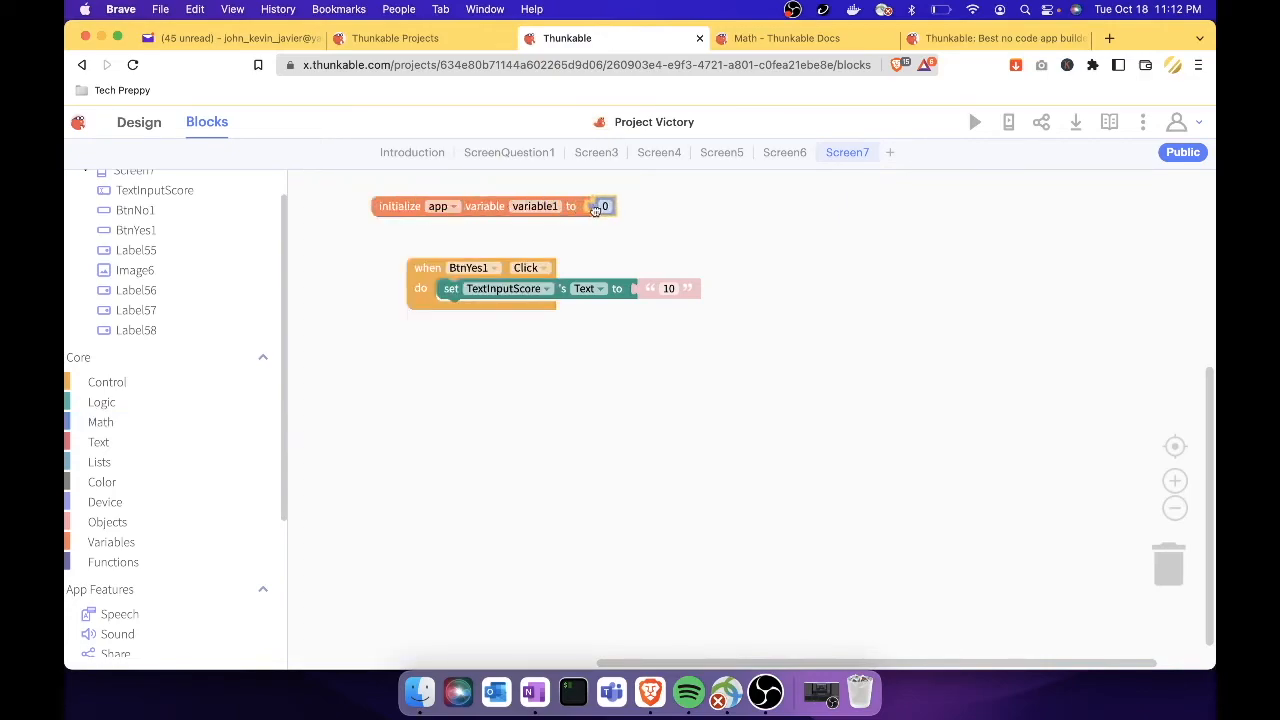
click(600, 206)
text(100)
click(709, 222)
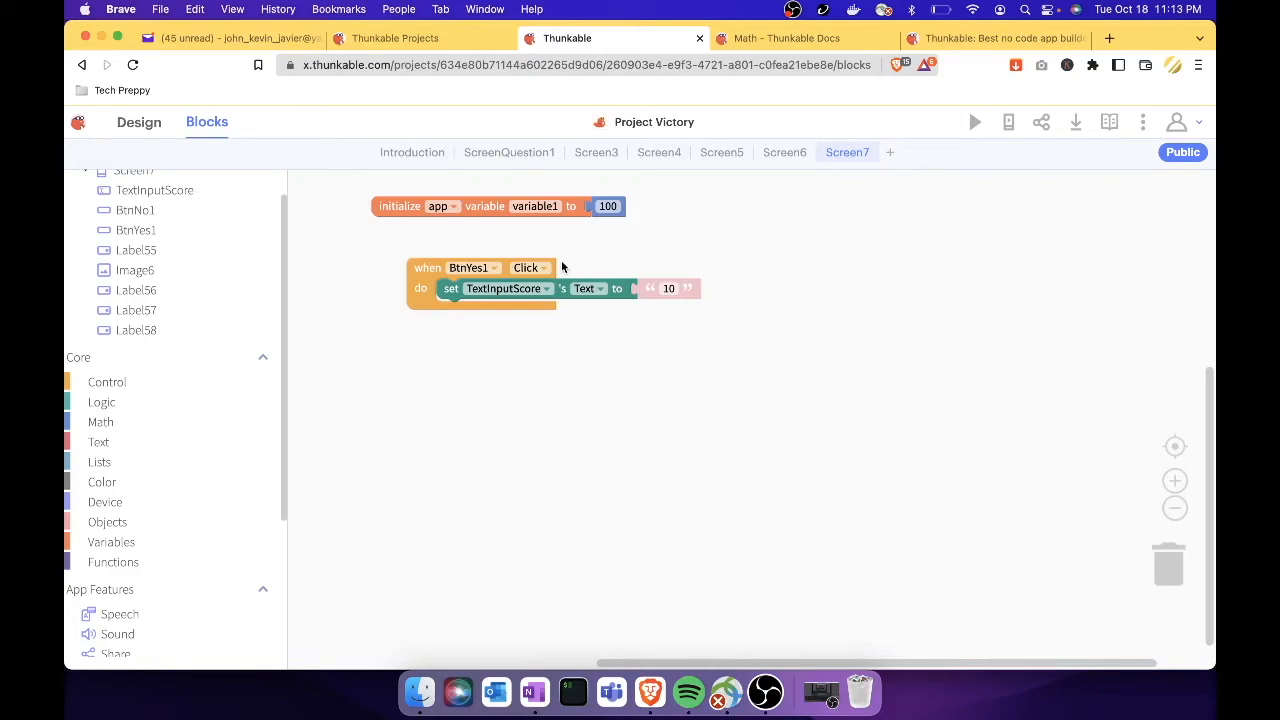
drag(427, 268, 391, 291)
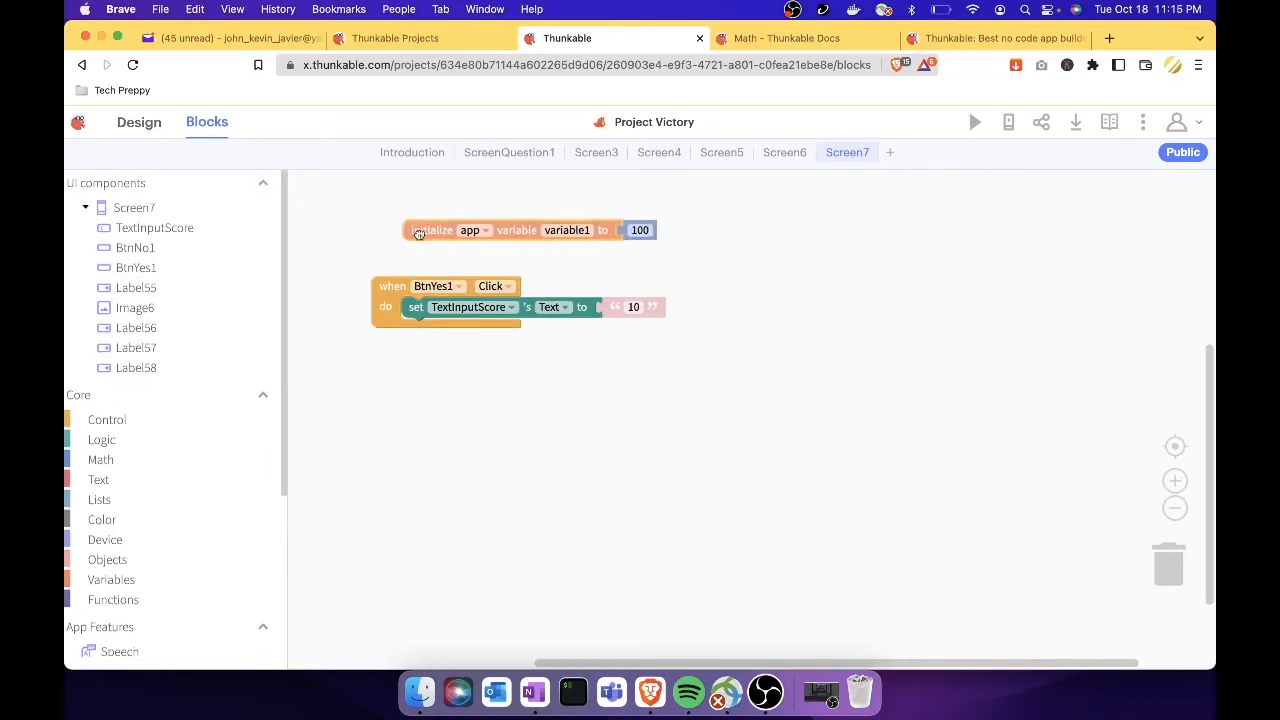
drag(423, 229, 386, 227)
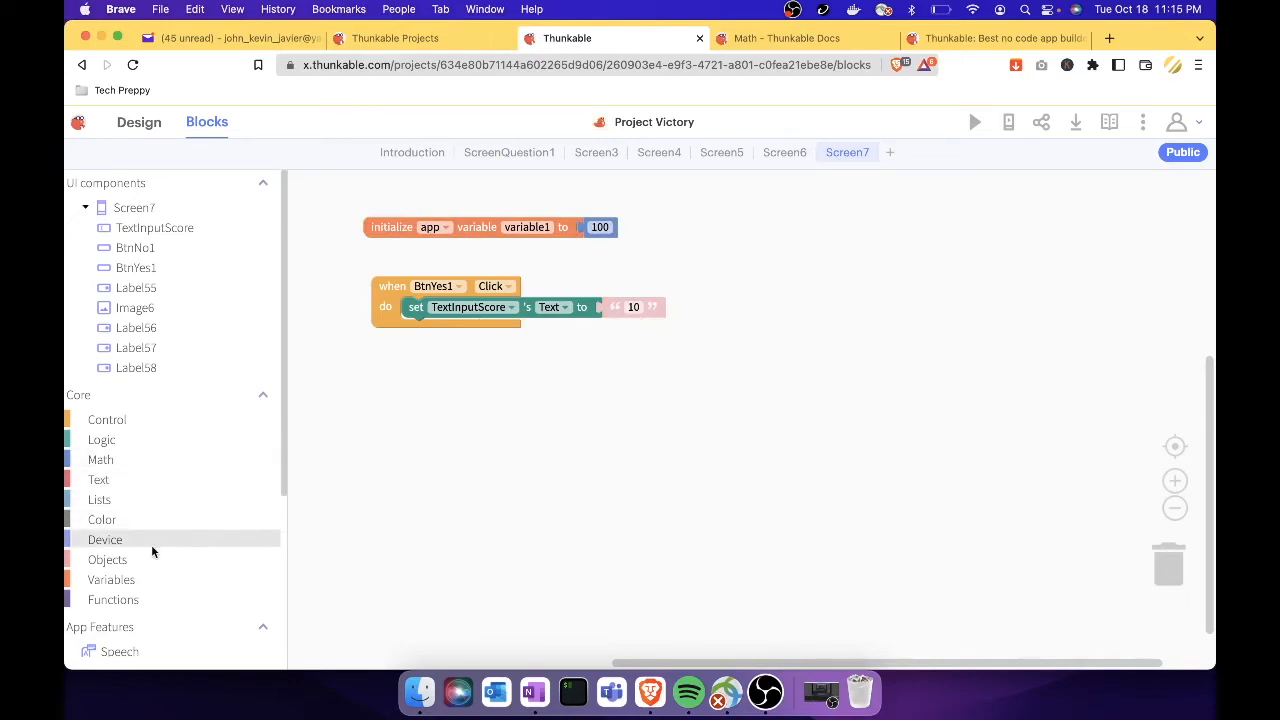
Step: Replace the fixed text in TextInputScore's set block with app variable variable1
click(148, 579)
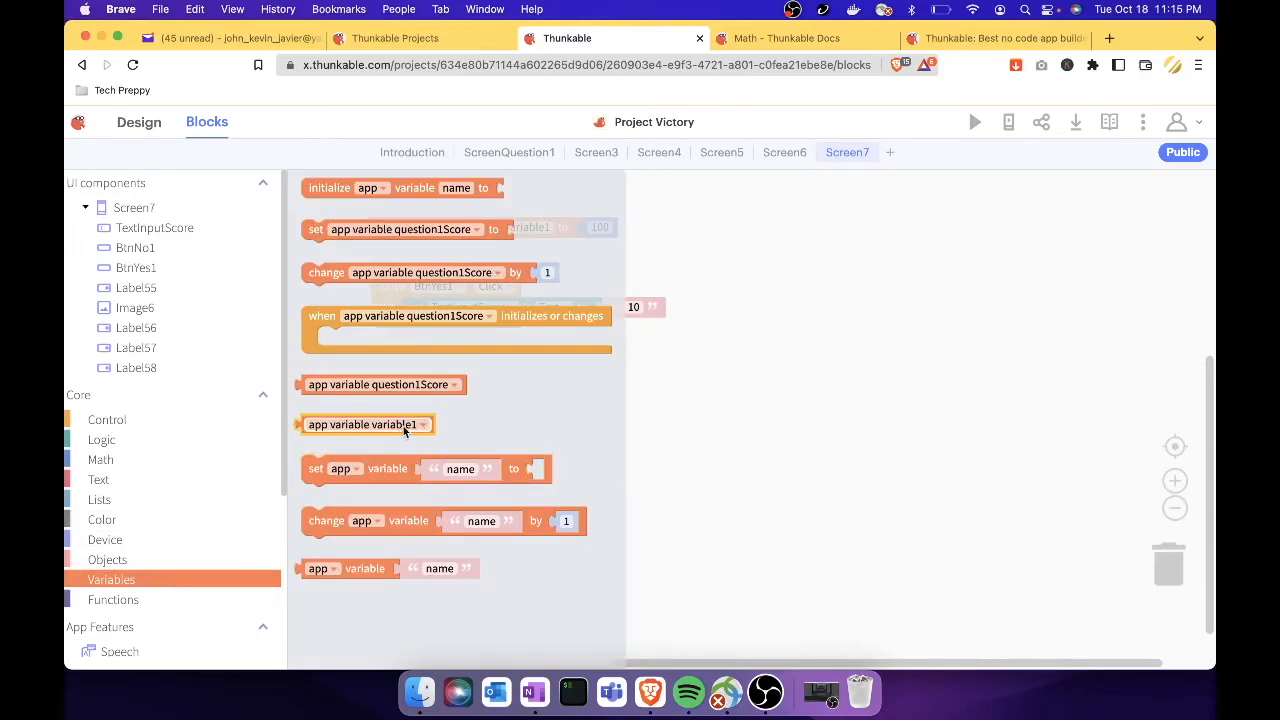
drag(432, 424, 700, 376)
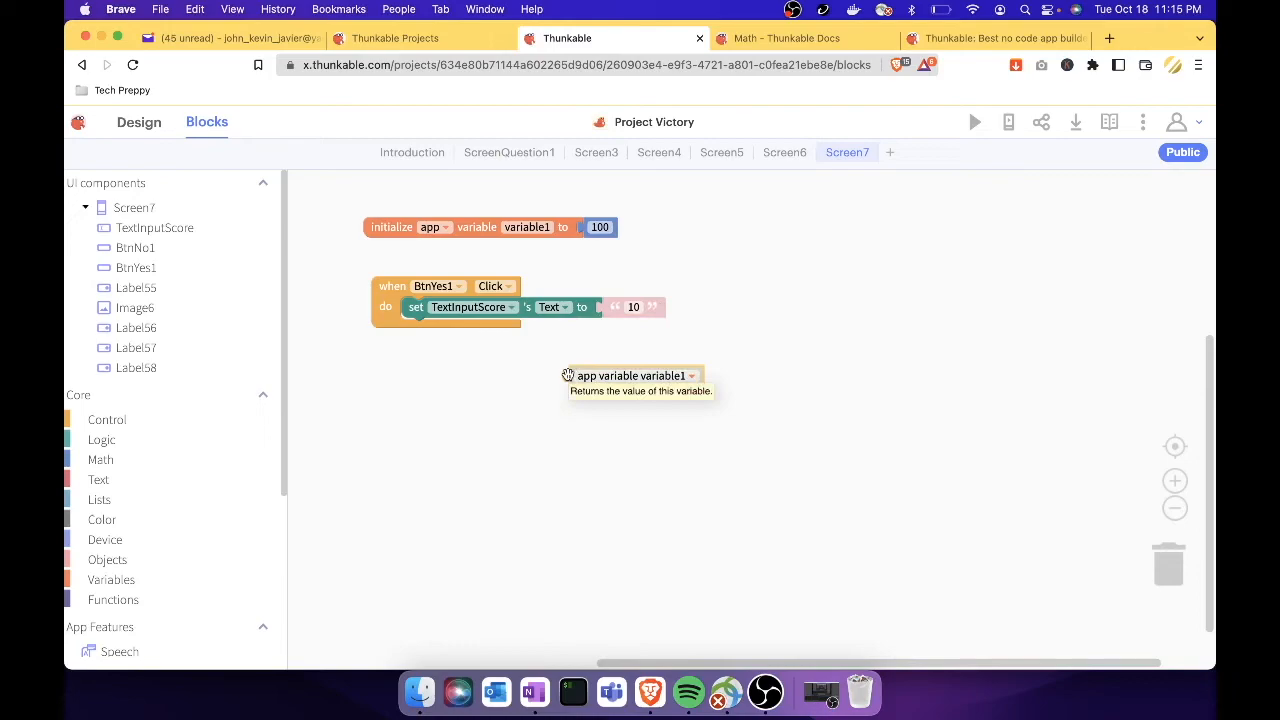
drag(567, 375, 601, 314)
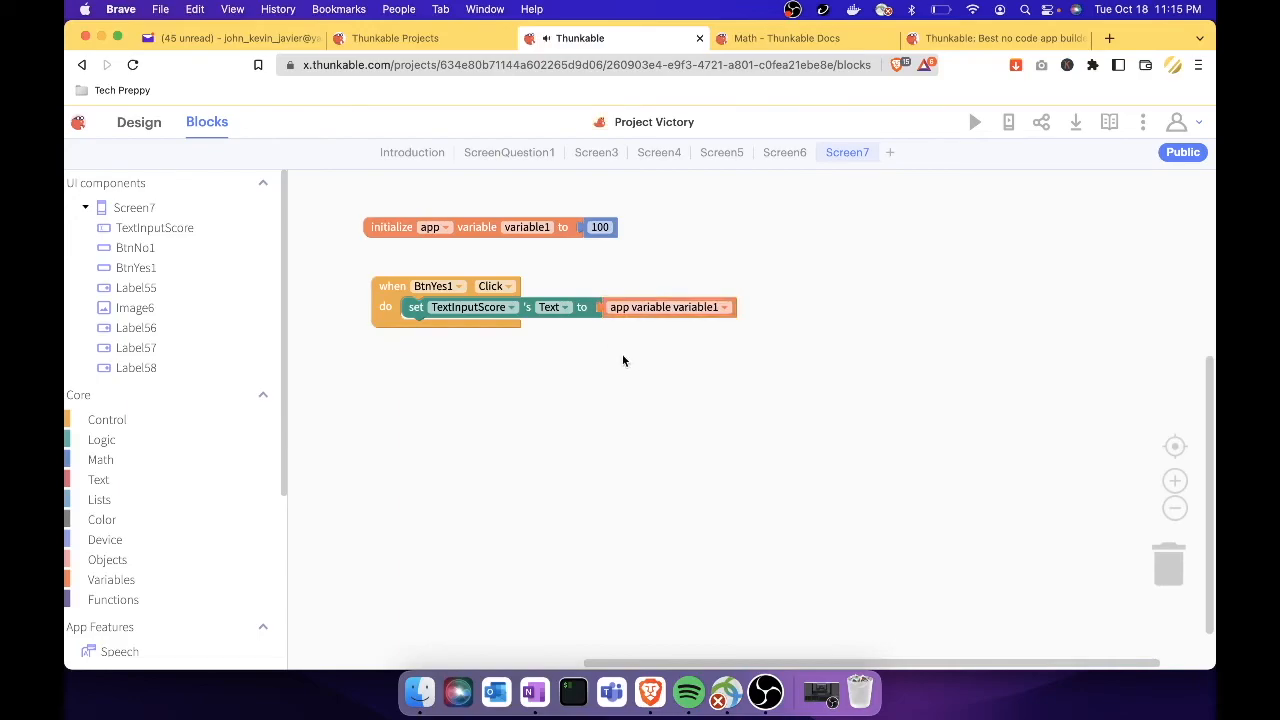
click(729, 308)
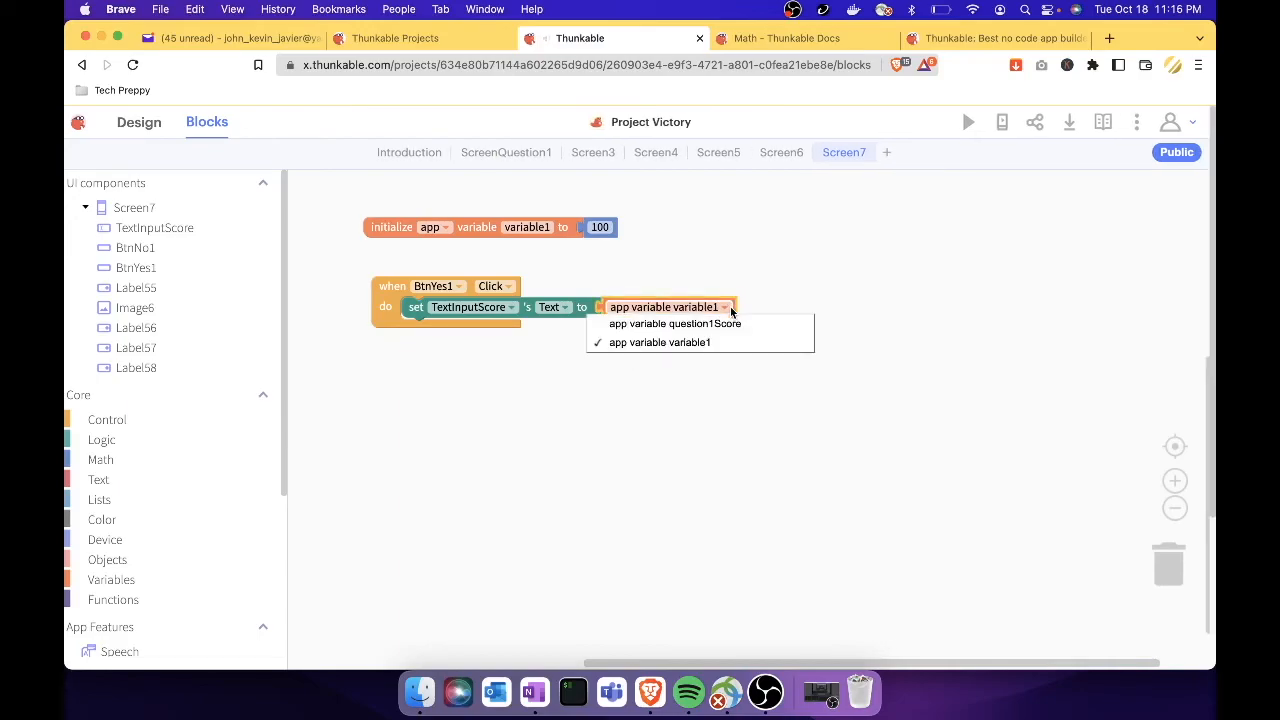
click(767, 307)
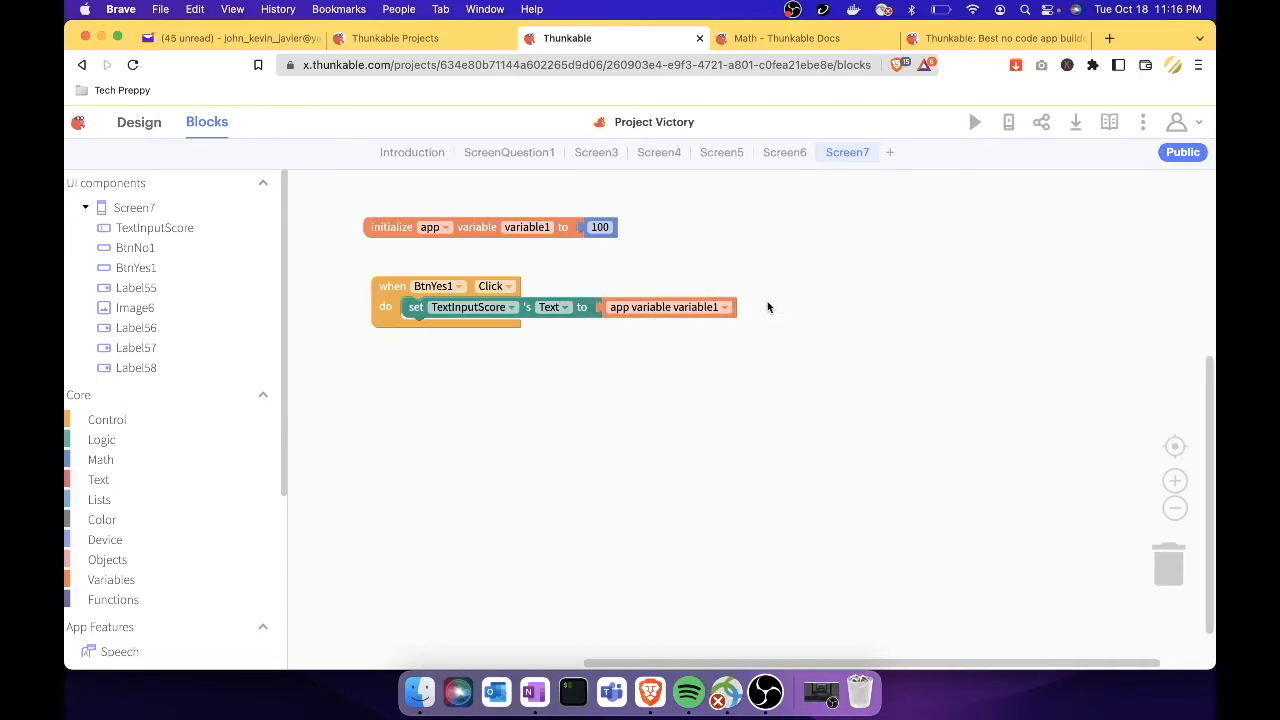
drag(378, 310, 386, 307)
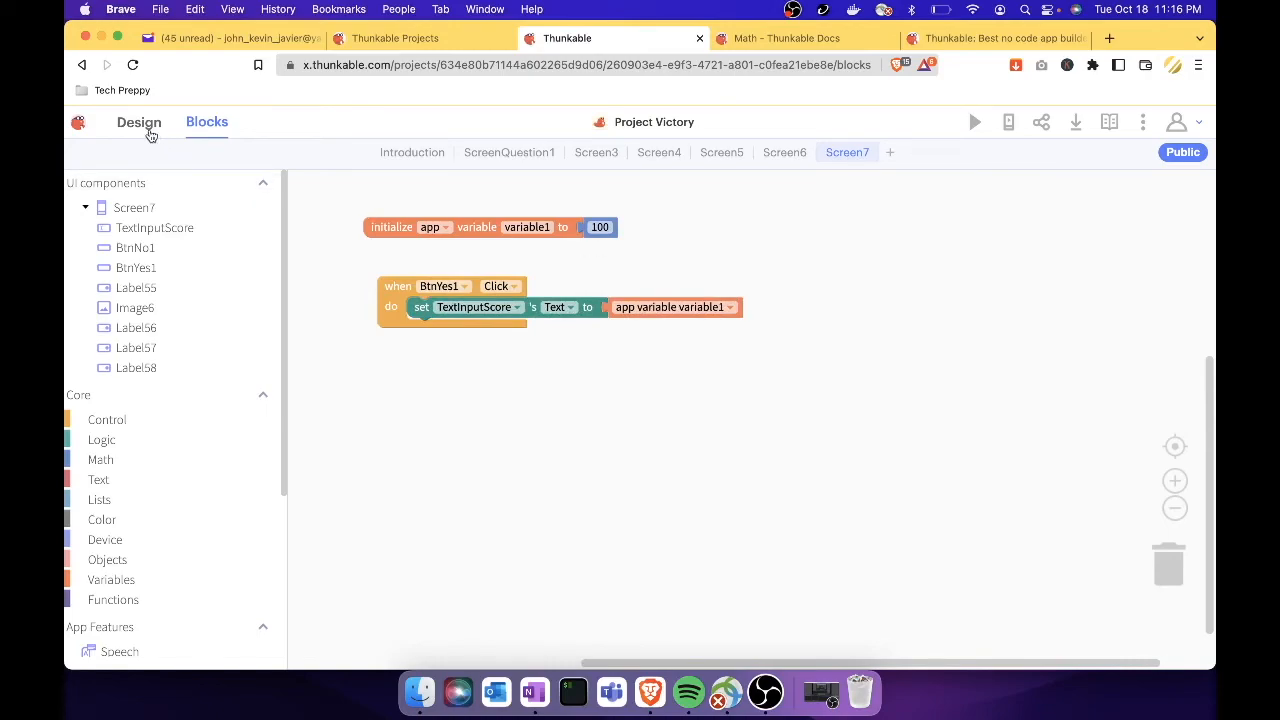
Step: Preview Screen7 again and test that the Yes button writes variable1's value into the score text input
click(150, 130)
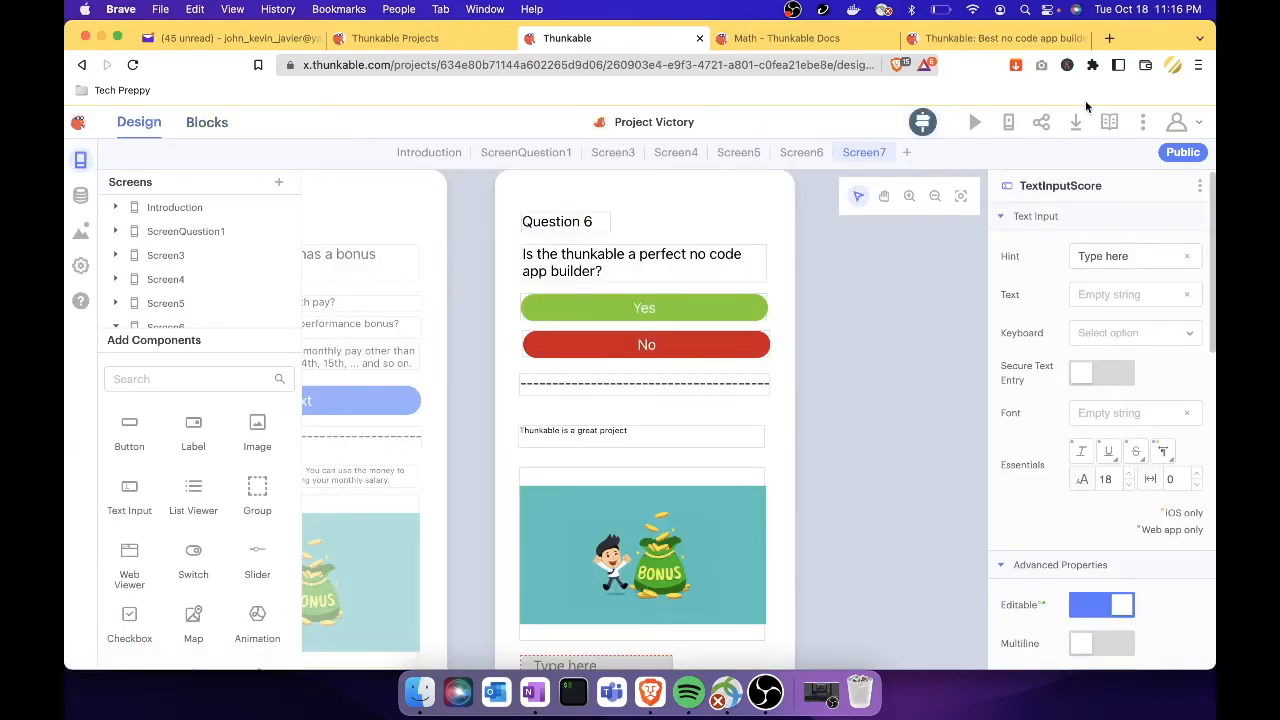
click(975, 121)
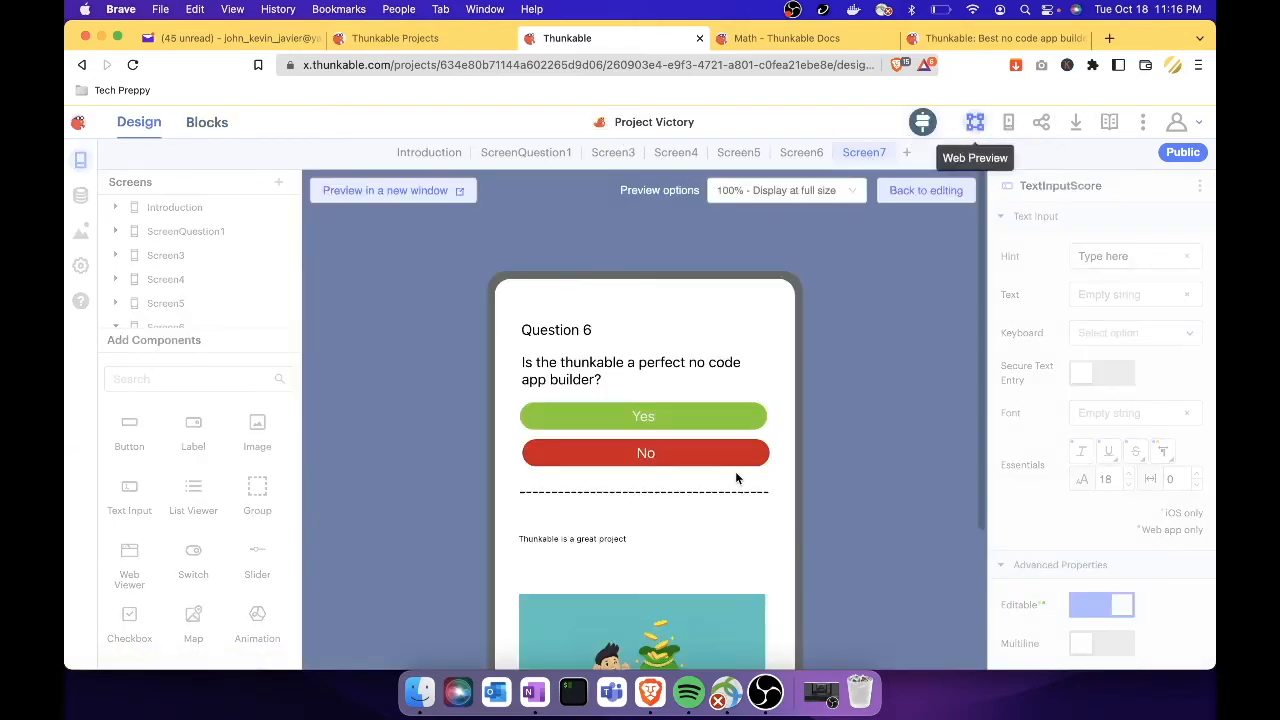
scroll(736, 478, down, 1)
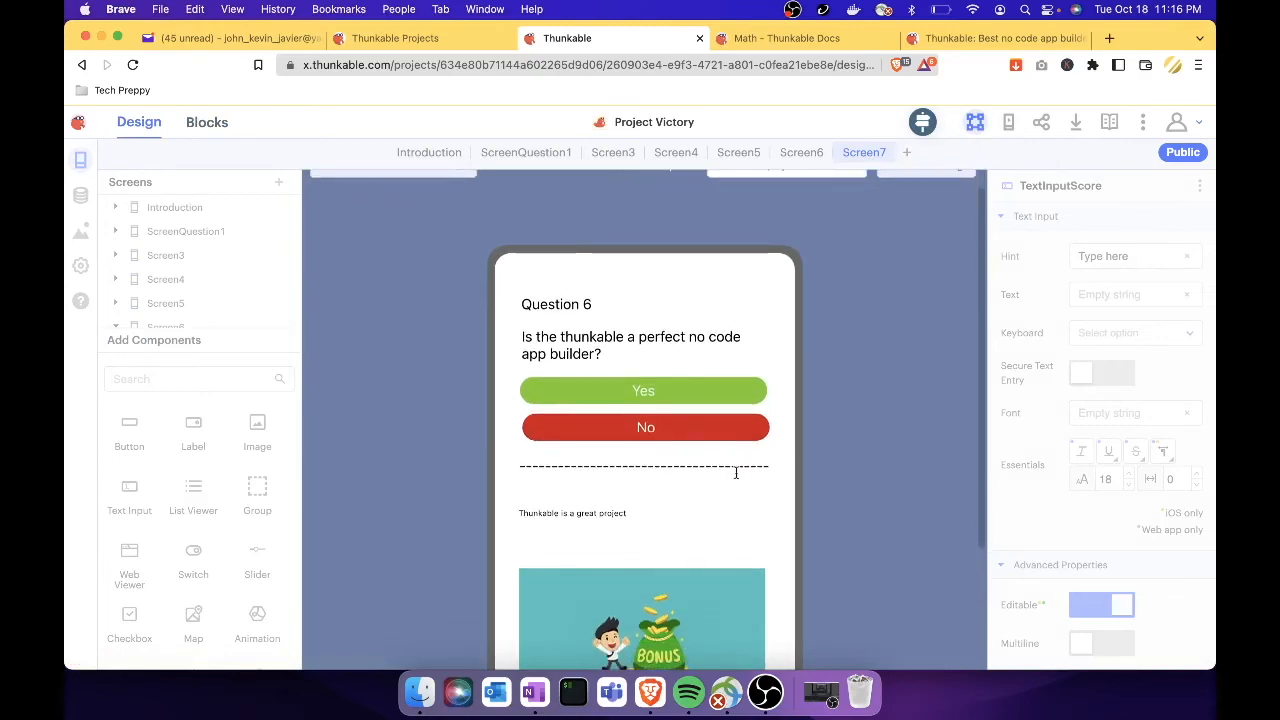
scroll(712, 392, down, 3)
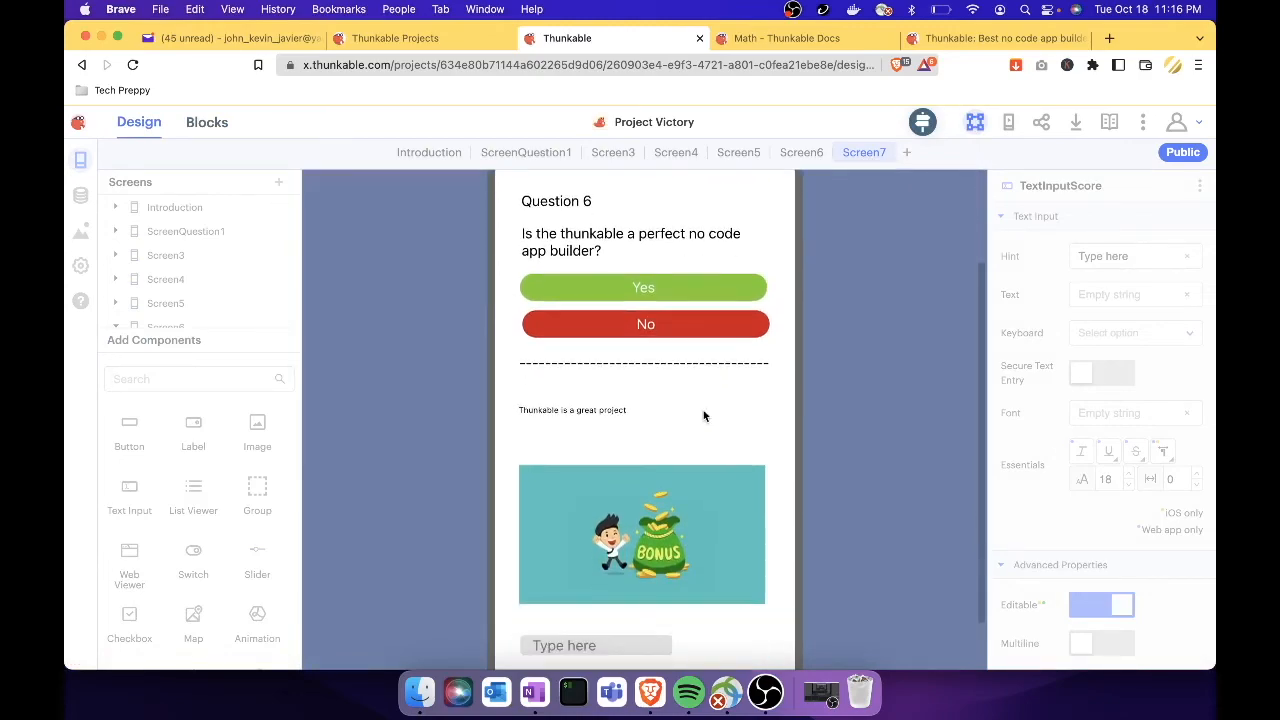
scroll(672, 475, up, 2)
scroll(672, 474, down, 1)
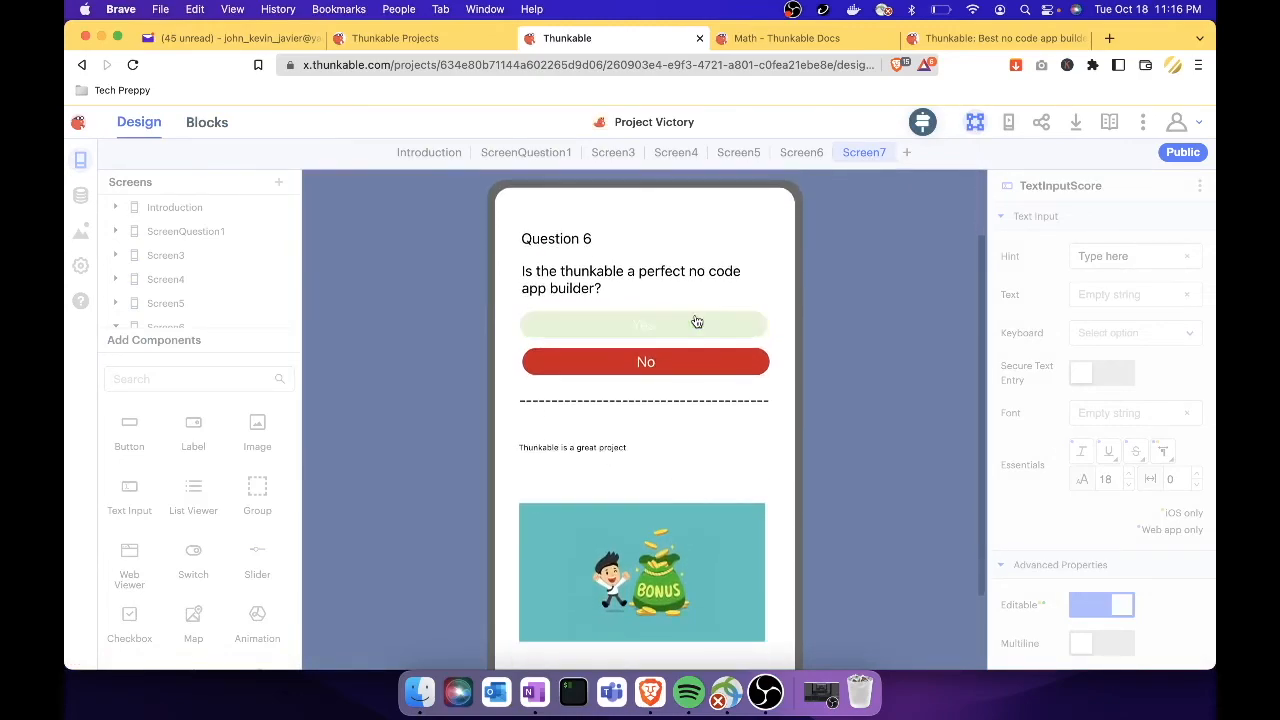
scroll(703, 487, down, 4)
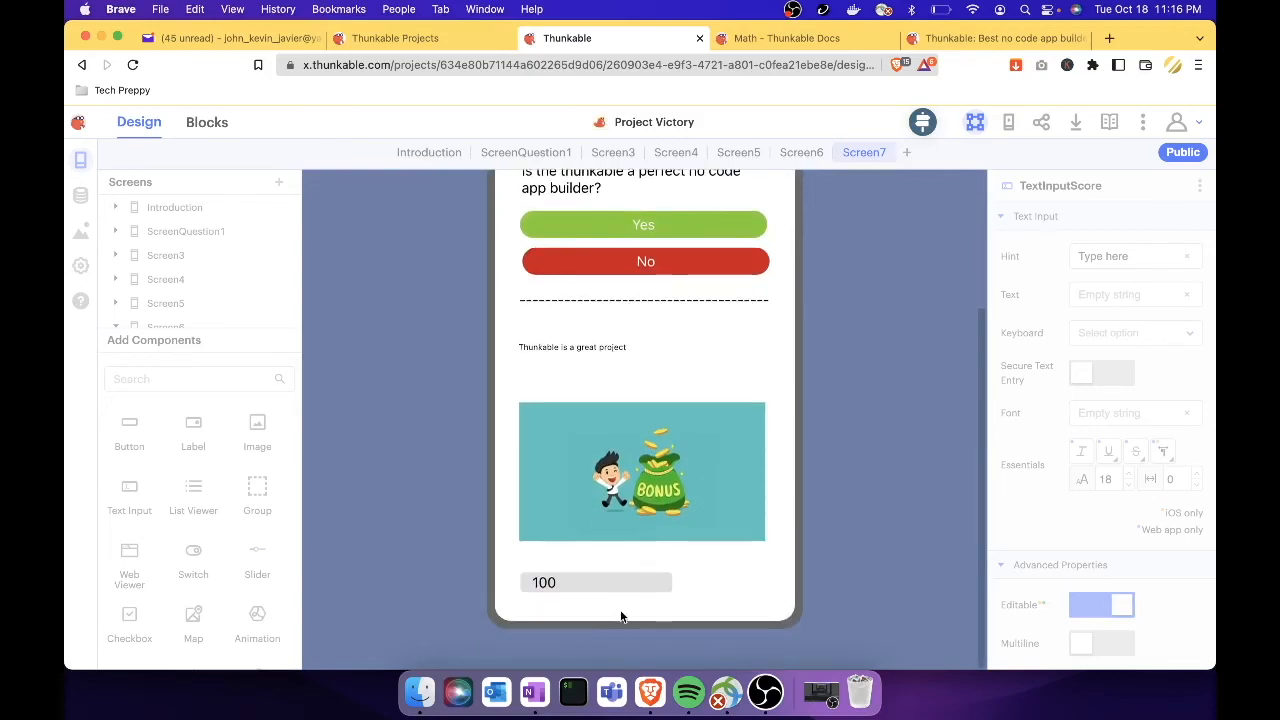